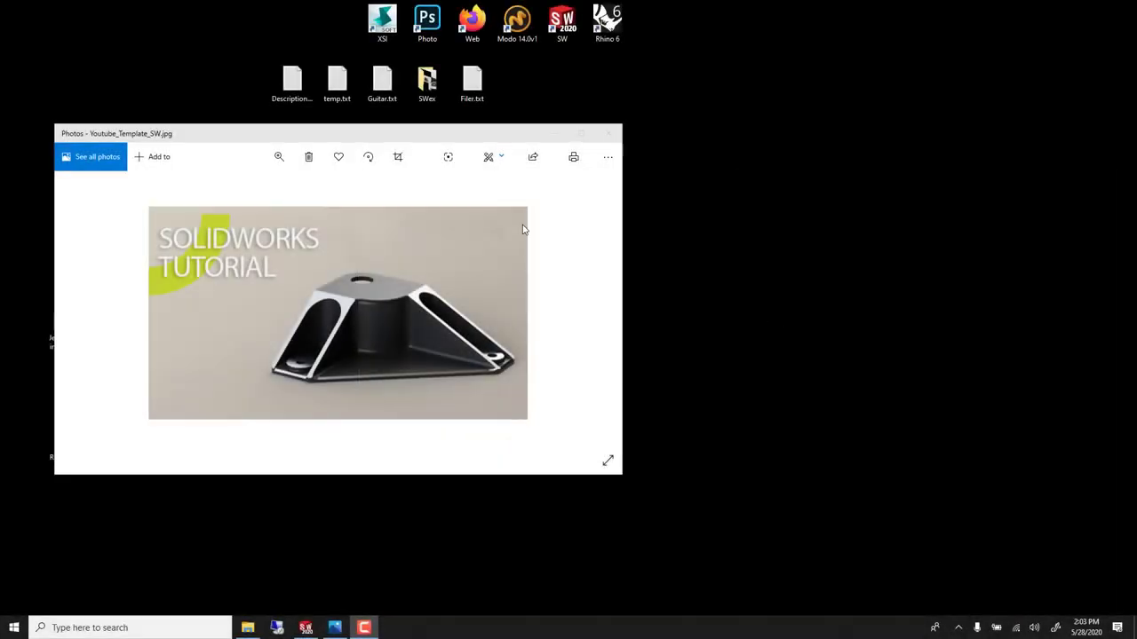
drag(413, 142, 603, 166)
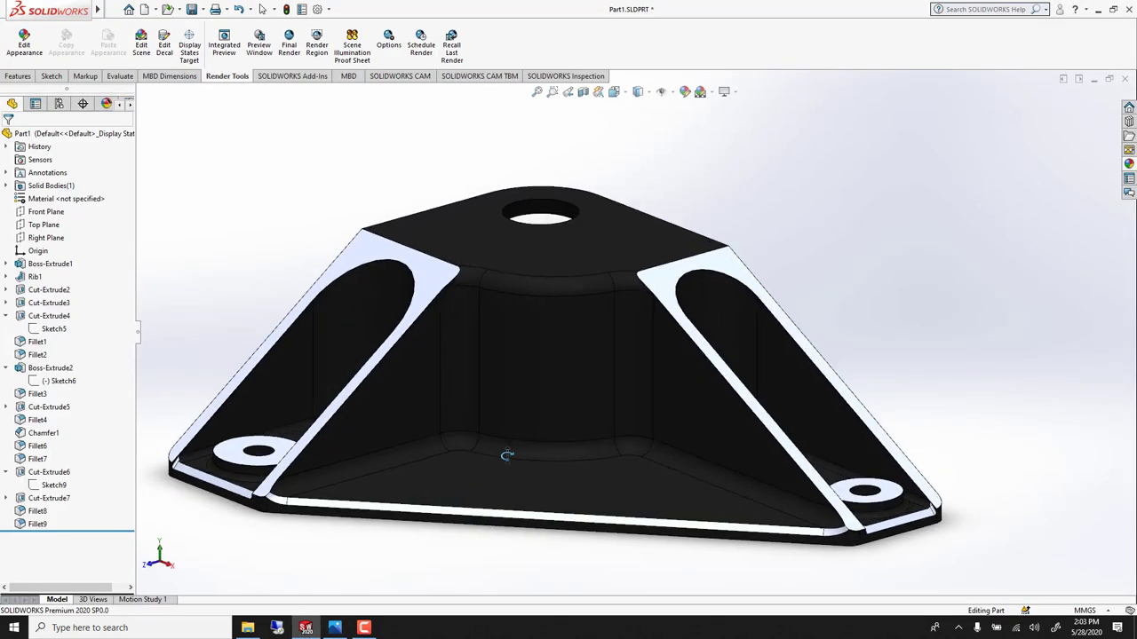
scroll(510, 459, up, 2)
scroll(508, 454, down, 2)
scroll(508, 455, down, 1)
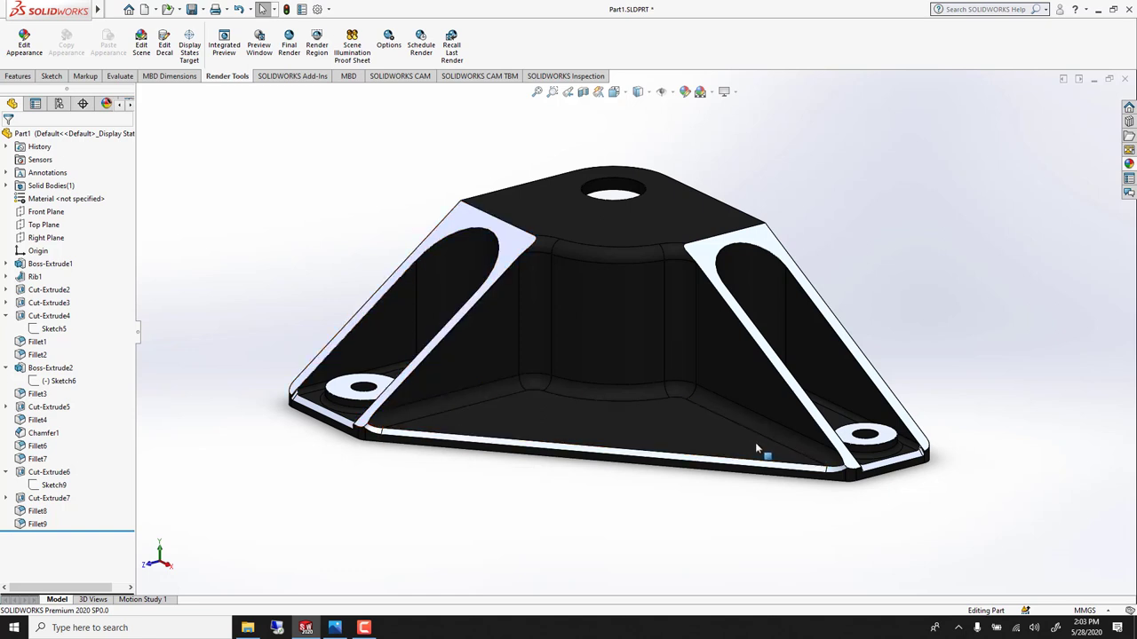
middle_drag(607, 404, 622, 435)
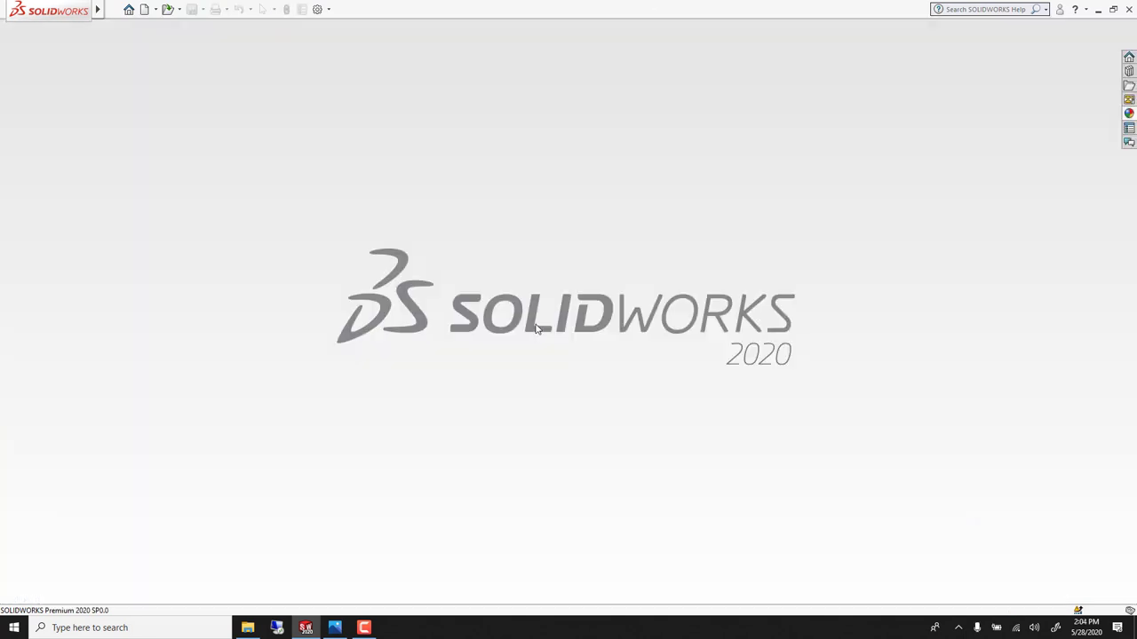
Create a new part document and set its units to MMGS (millimeter, gram, second)
click(114, 9)
click(124, 29)
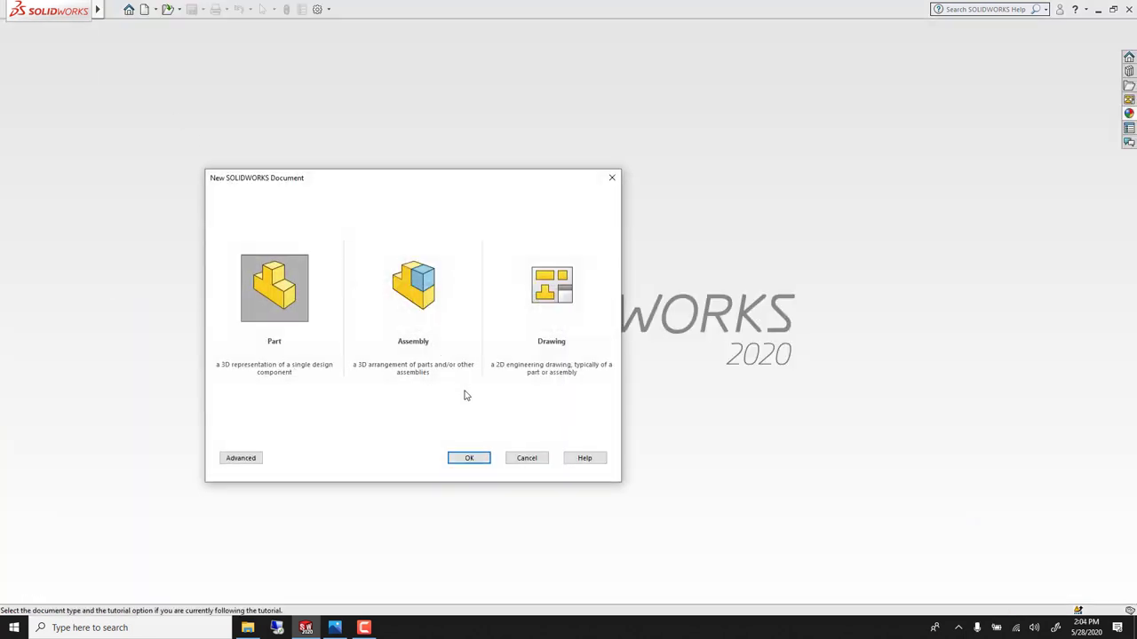
click(468, 457)
click(1101, 613)
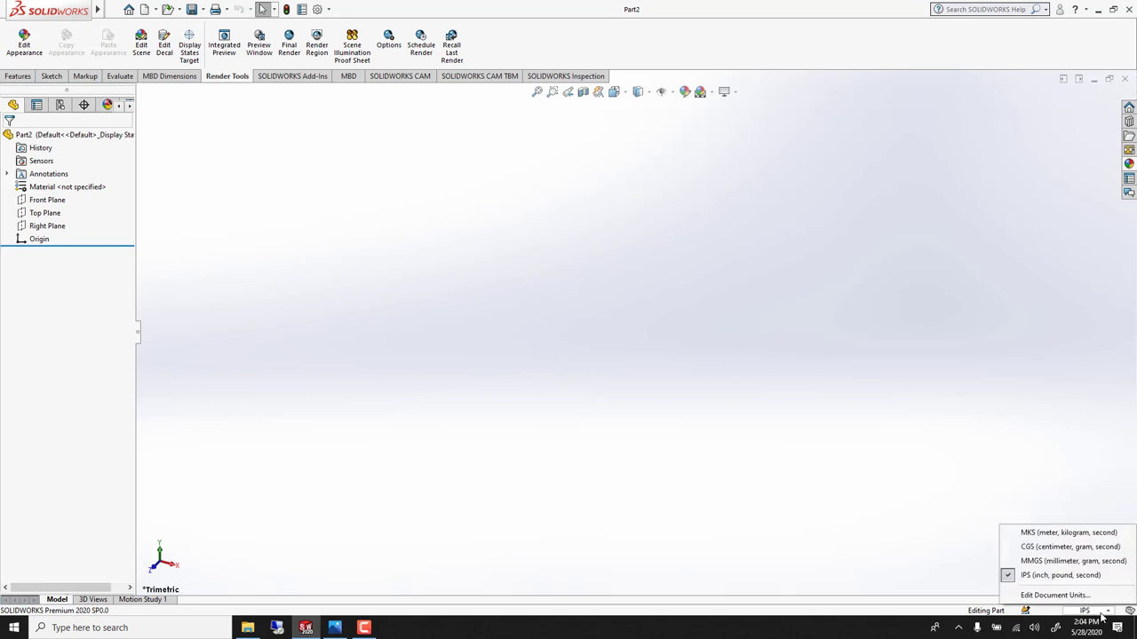
click(1084, 563)
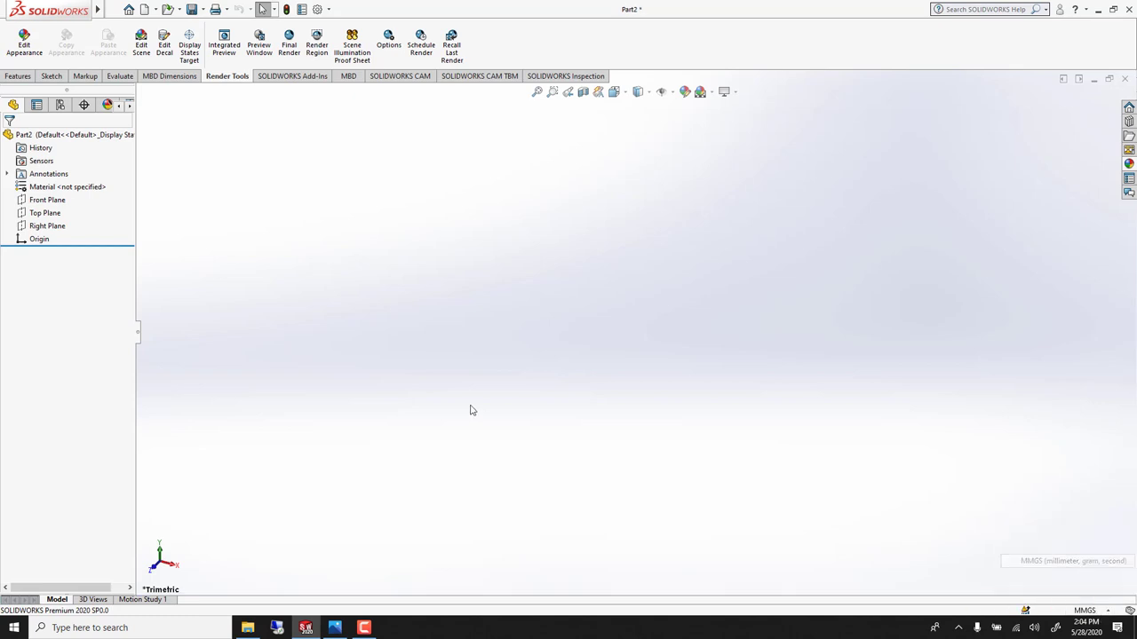
On the Top Plane, sketch a closed L-shaped line profile about 116 mm wide with its inner corner at the origin
click(45, 214)
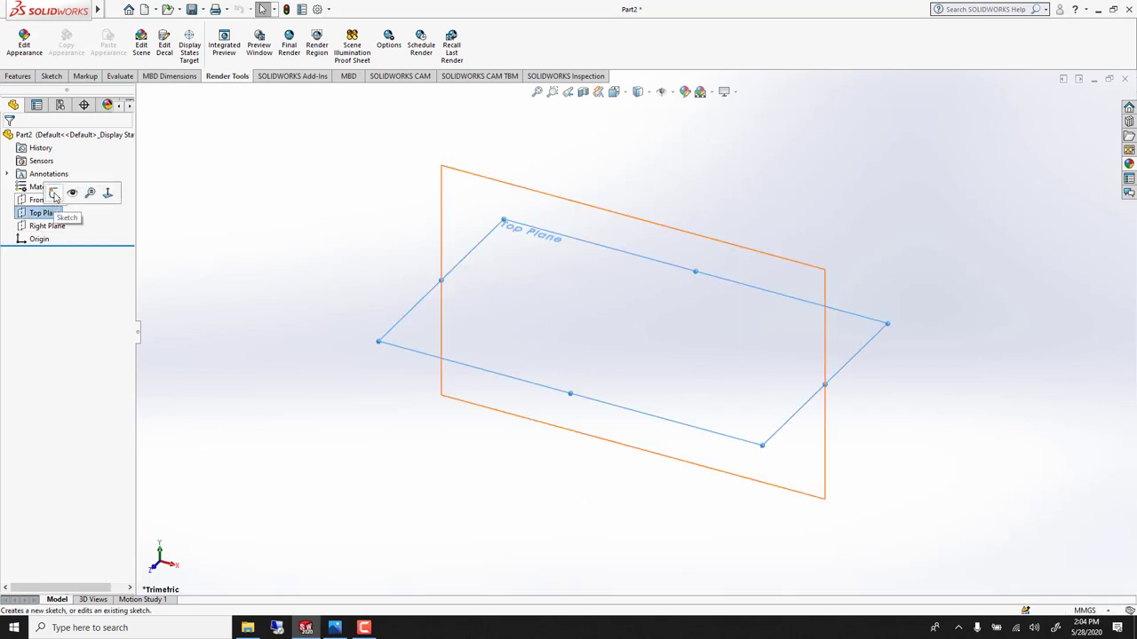
click(54, 194)
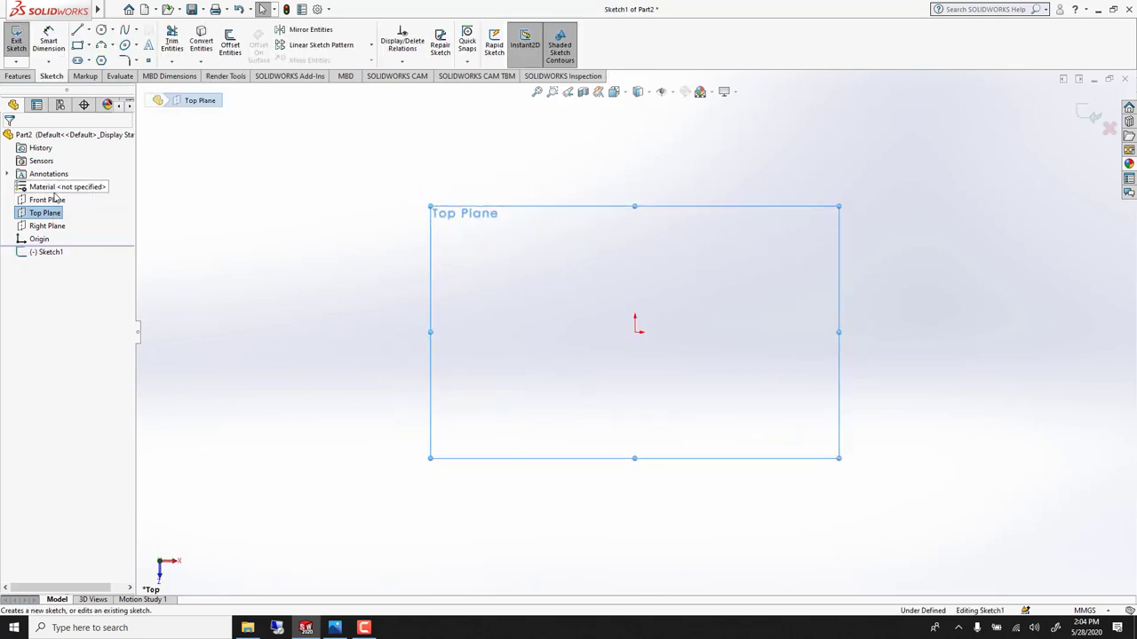
click(79, 32)
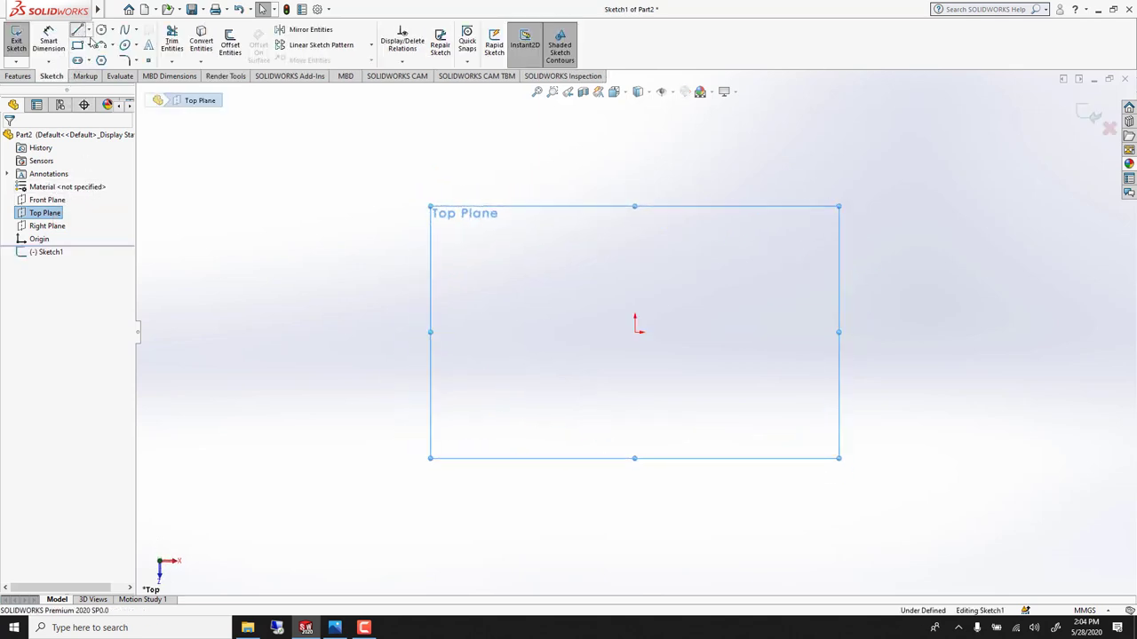
click(636, 331)
click(772, 333)
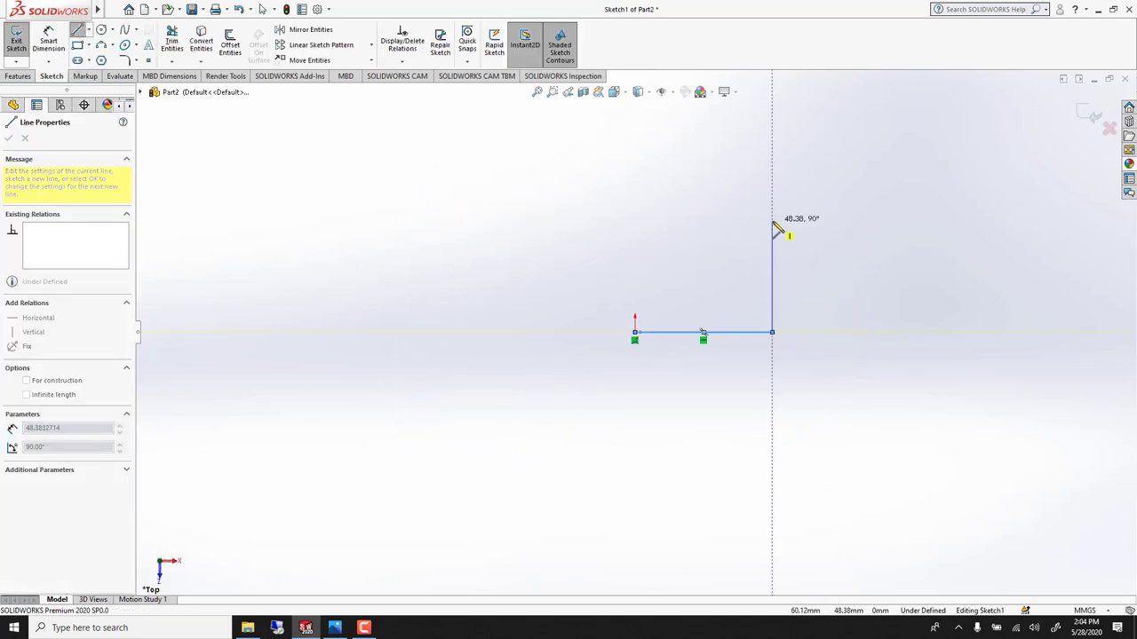
click(772, 221)
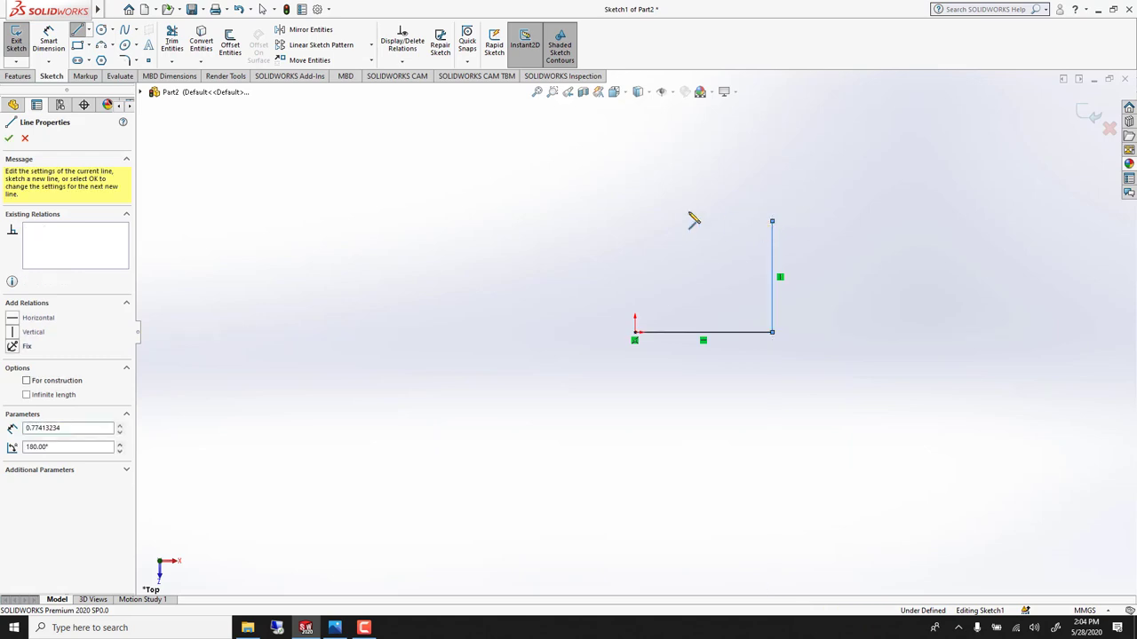
click(507, 222)
click(507, 473)
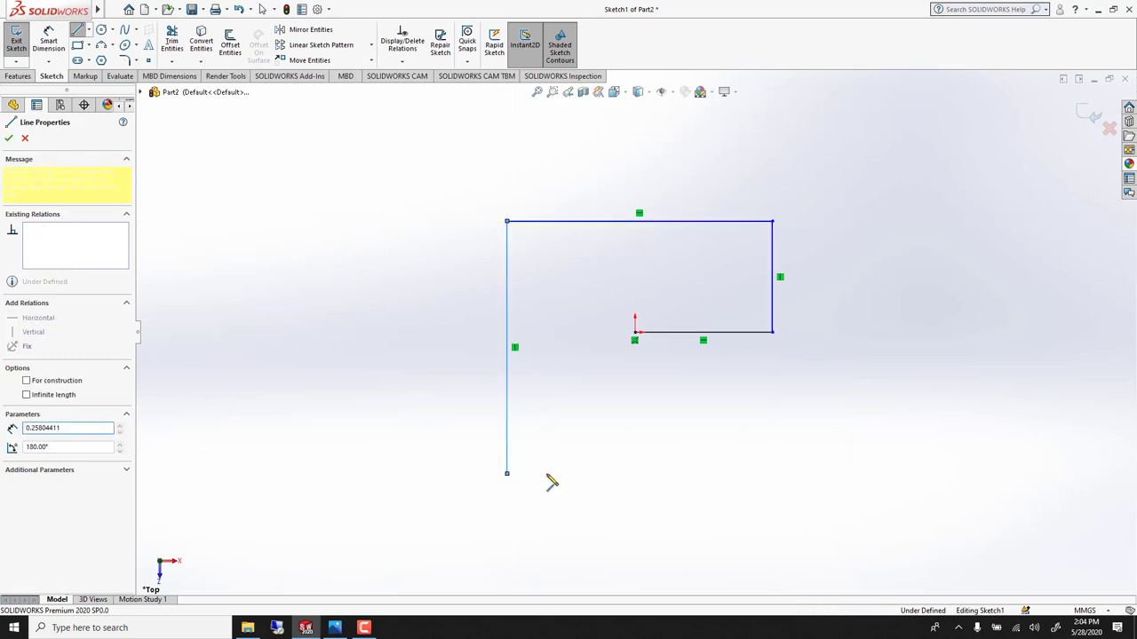
click(634, 474)
click(635, 333)
key(Escape)
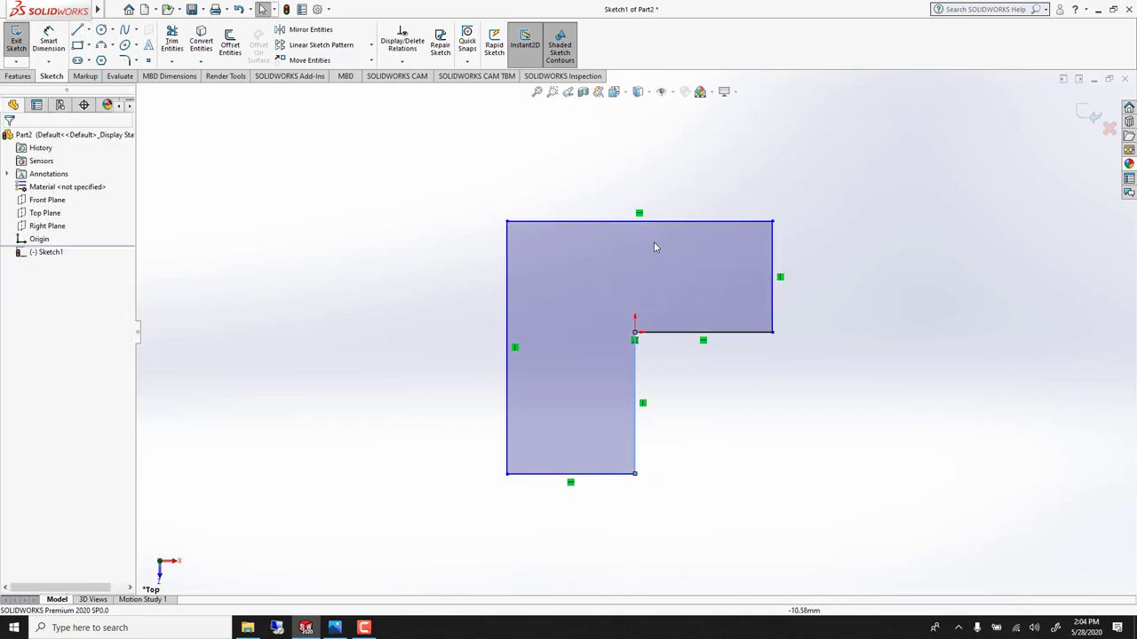
Dimension the L-profile's long upper edge to 200 mm and the end edge of its horizontal arm to 40 mm
click(48, 42)
click(609, 225)
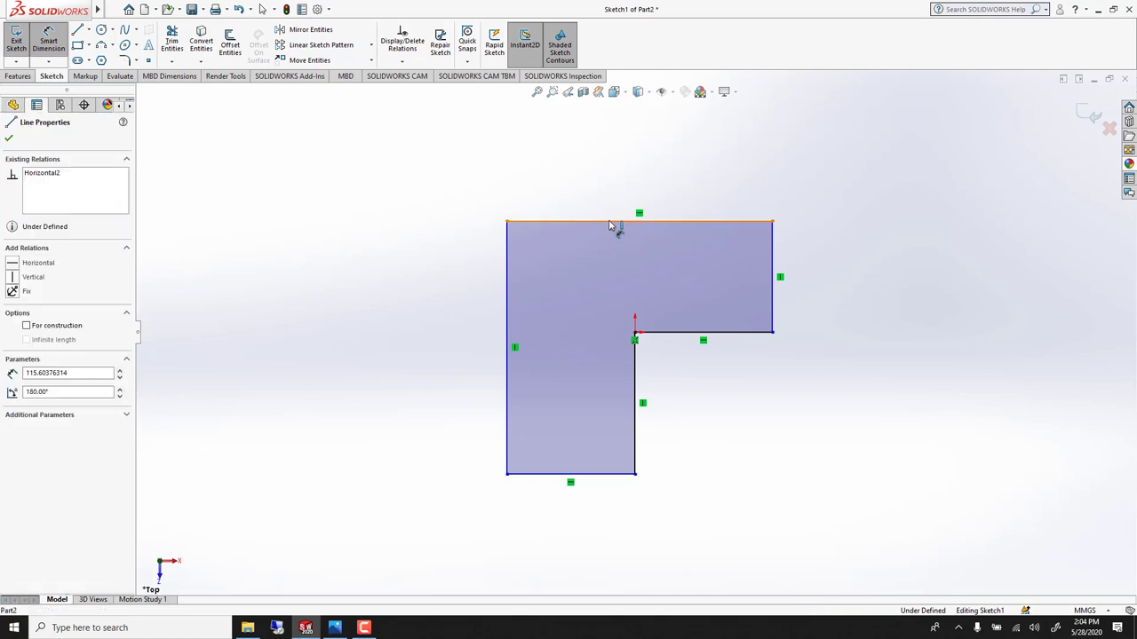
click(609, 193)
text(200)
key(Return)
click(775, 250)
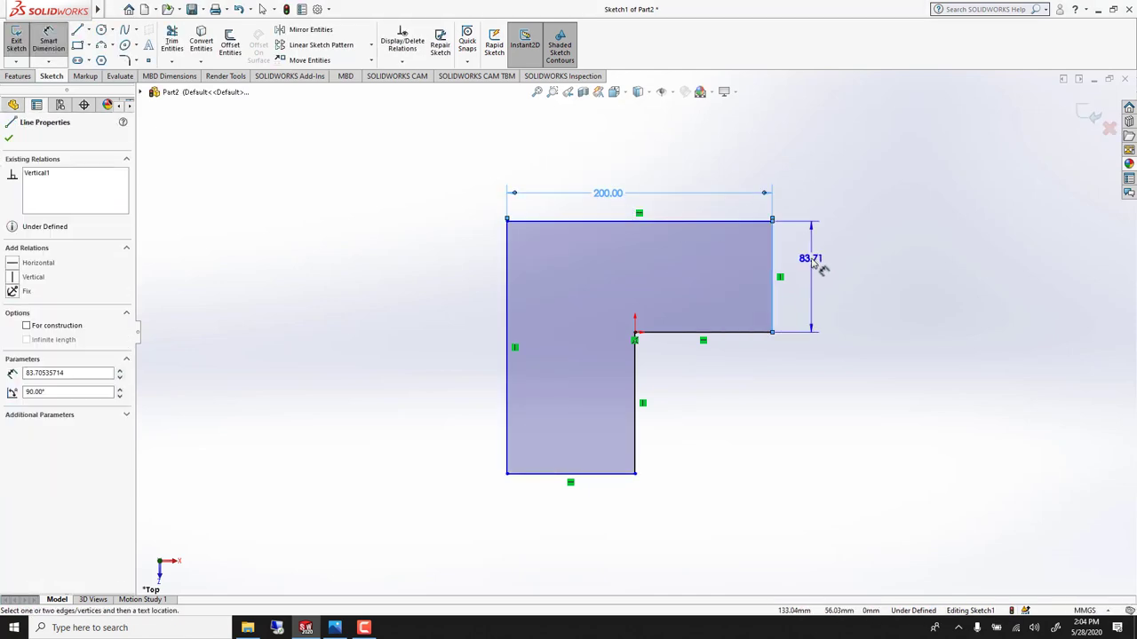
click(813, 264)
text(40)
key(Return)
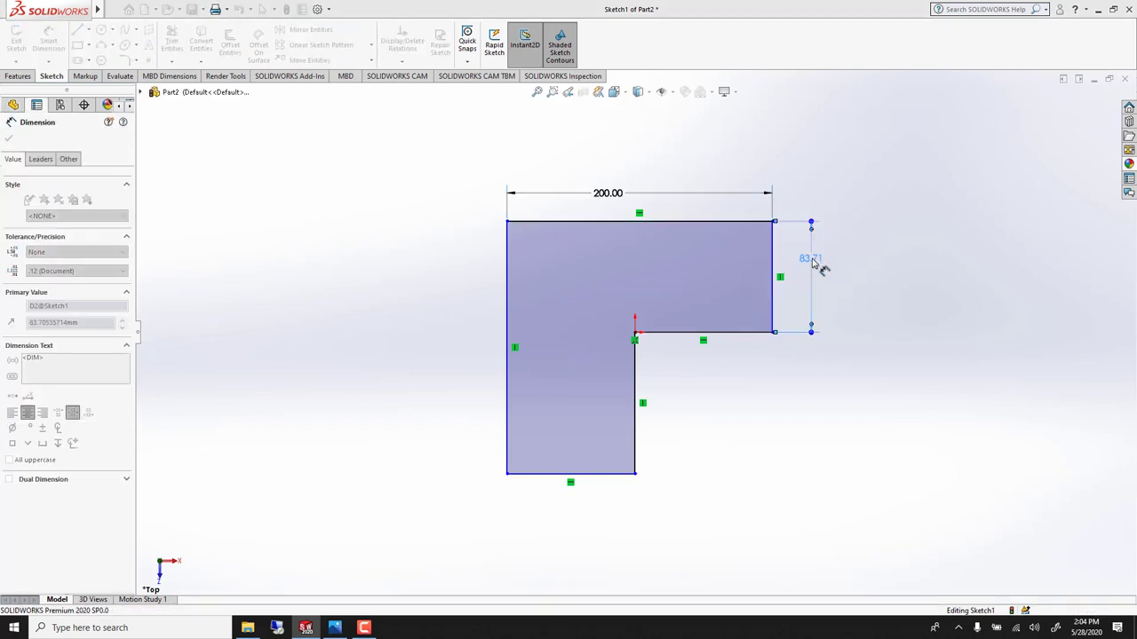
Dimension the lower end edge of the vertical arm to 50 mm and the profile's outer vertical edge to 165 mm
click(557, 534)
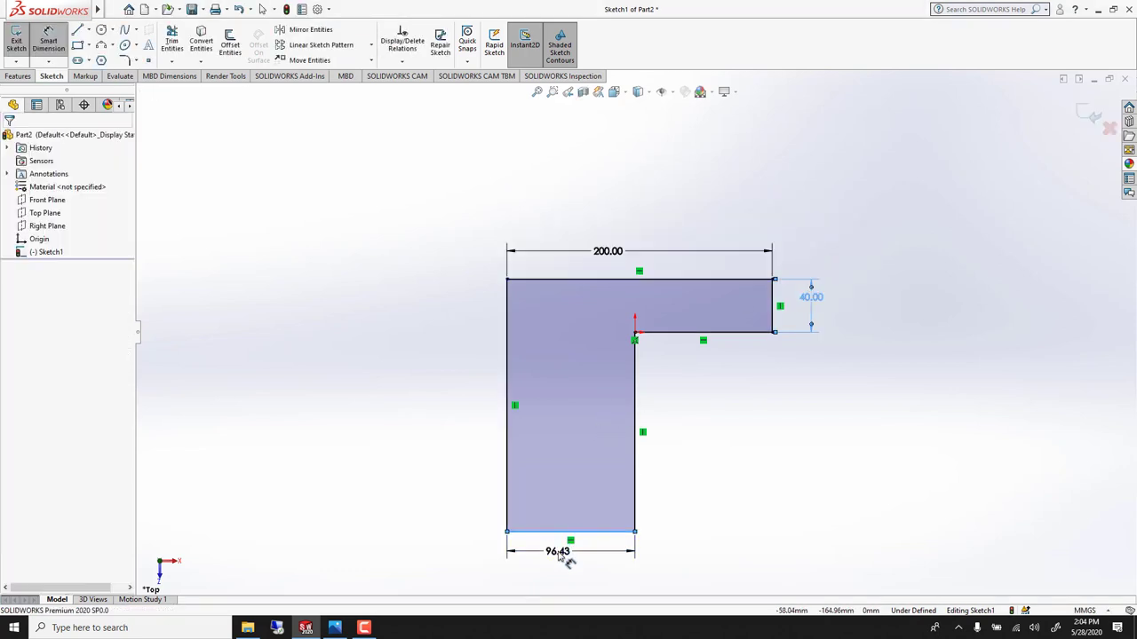
click(565, 552)
text(50)
key(Return)
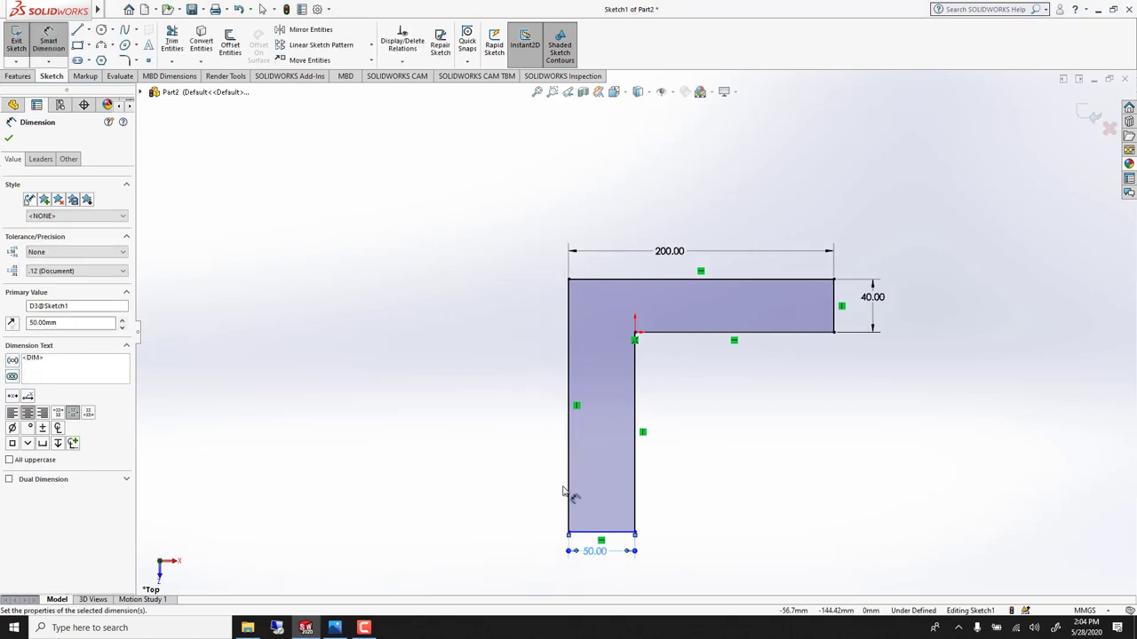
click(568, 457)
click(532, 435)
text(1)
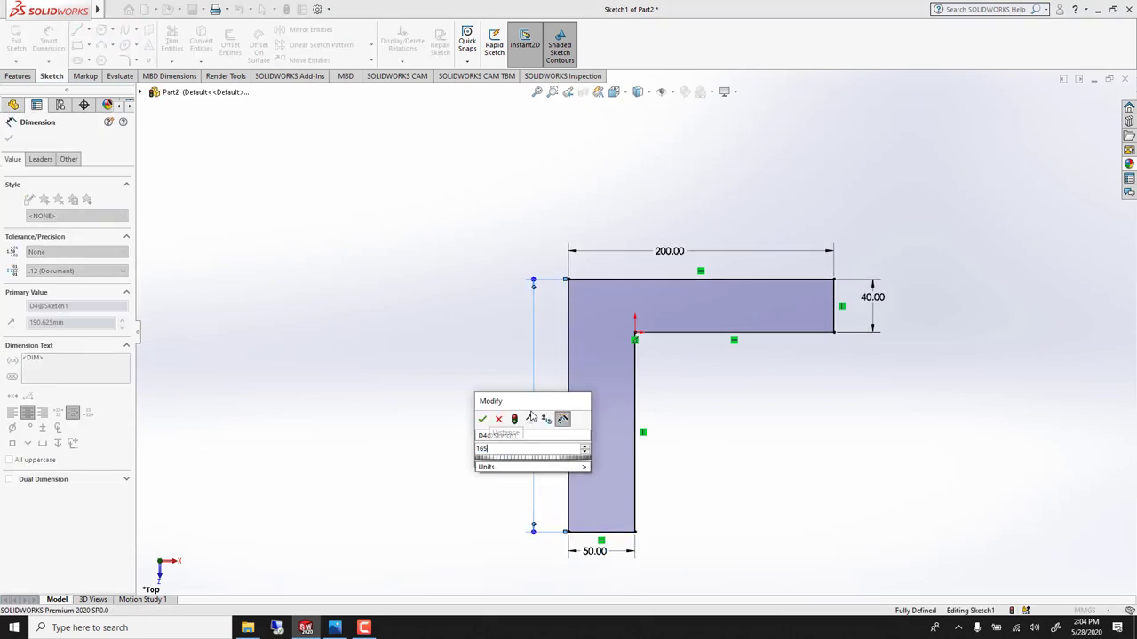
text(65)
key(Return)
key(Escape)
Draw a circle centred on the origin with a radius of about 36 mm
scroll(699, 383, down, 2)
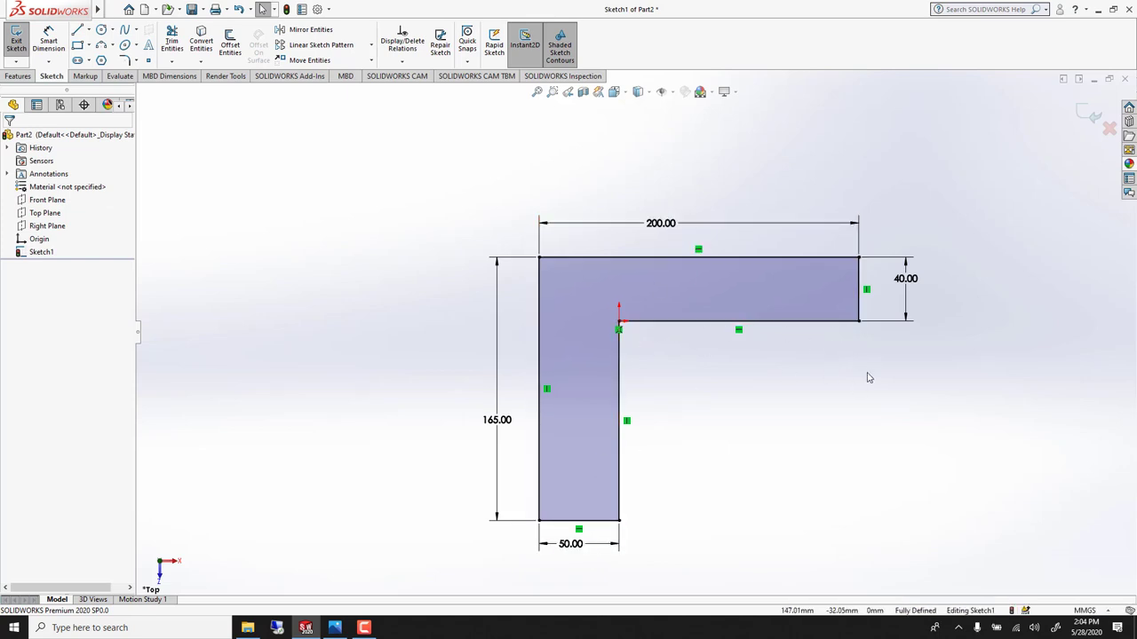
scroll(825, 393, down, 1)
scroll(822, 394, up, 1)
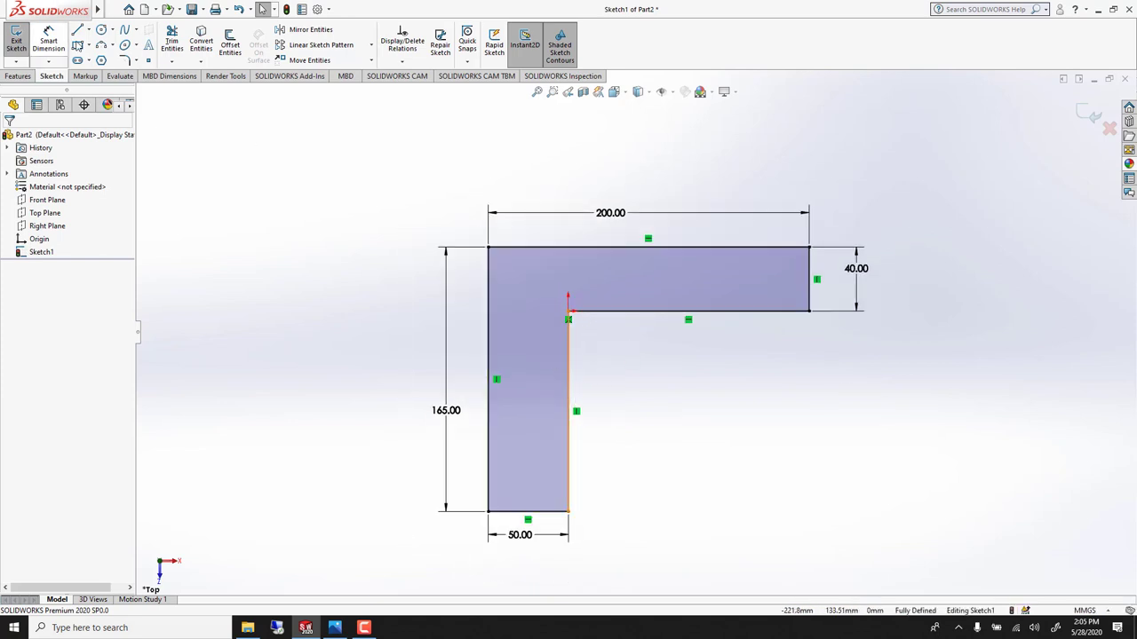
click(101, 31)
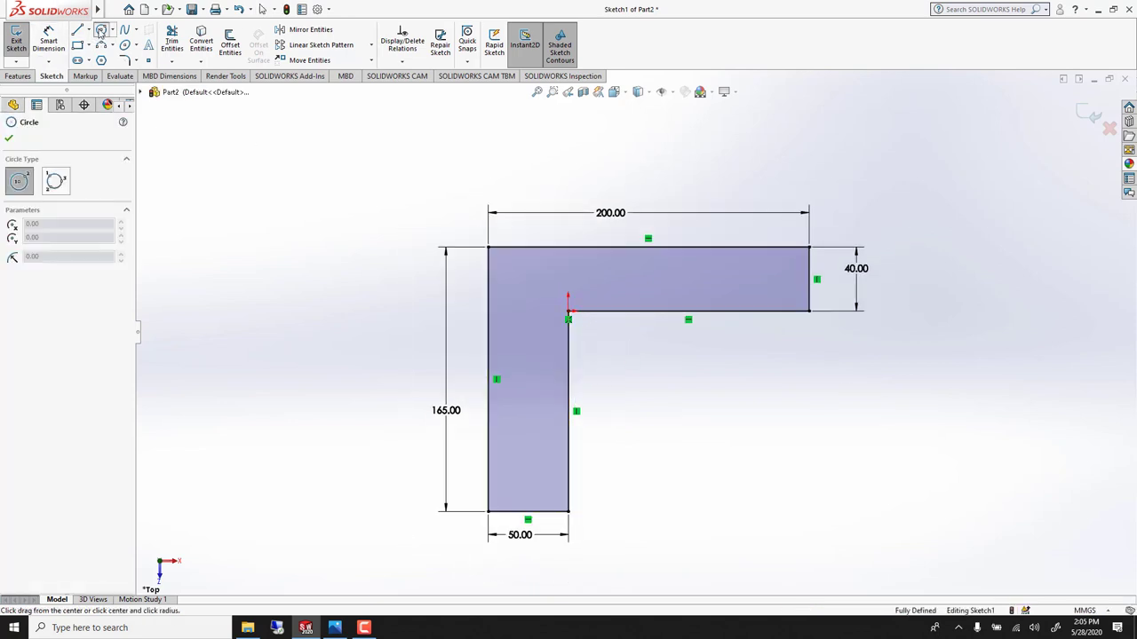
click(569, 313)
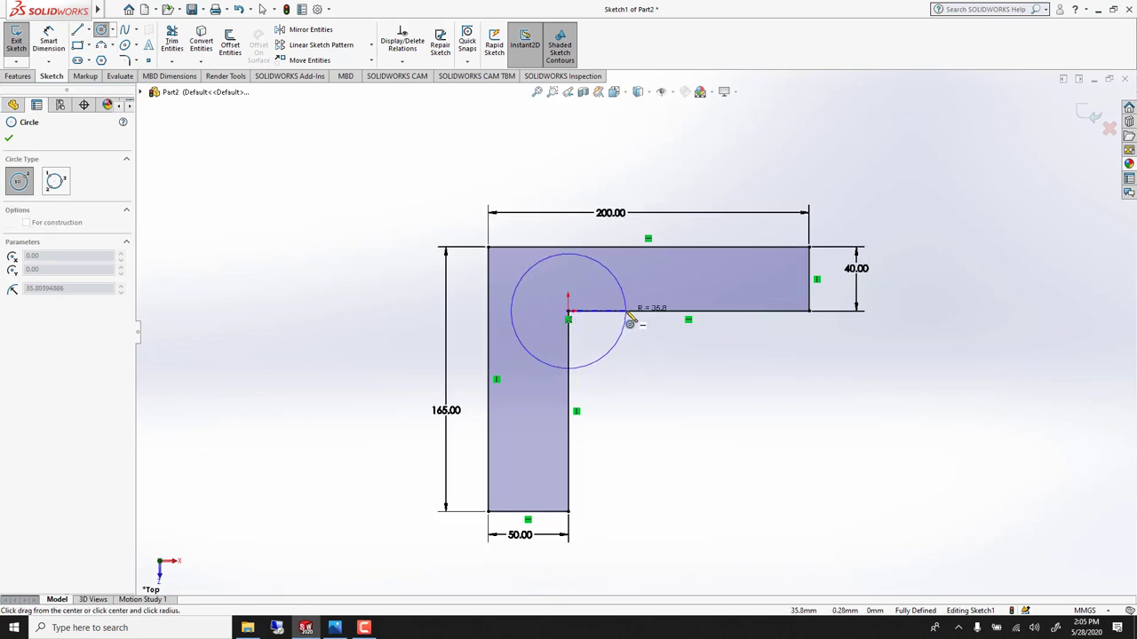
click(630, 321)
Dimension the circle's diameter to 80 mm
click(48, 42)
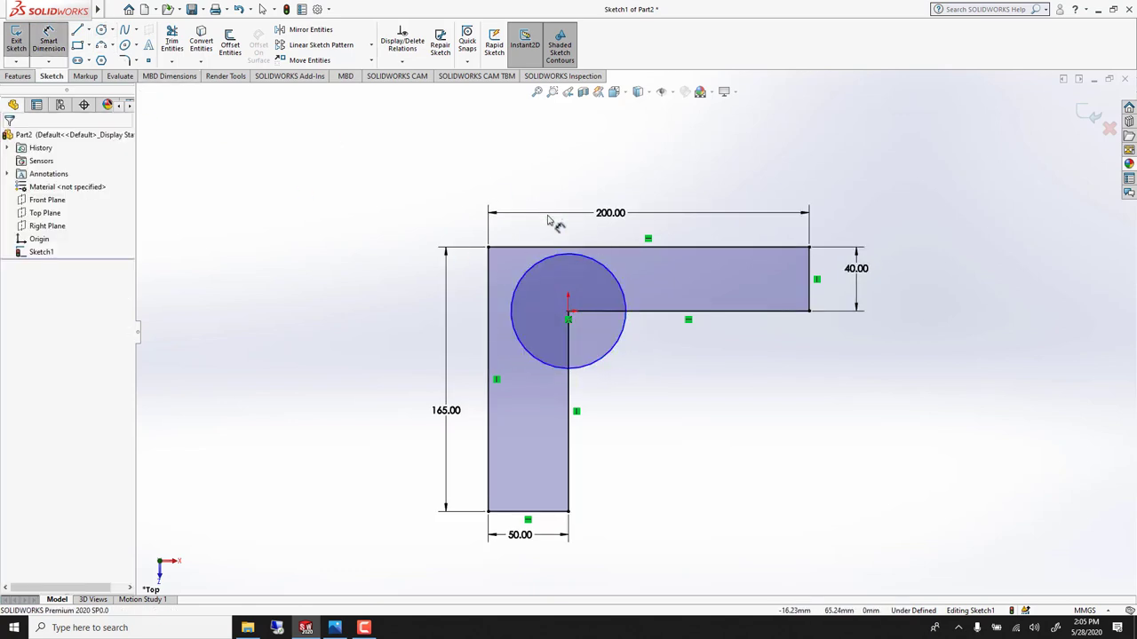
click(596, 260)
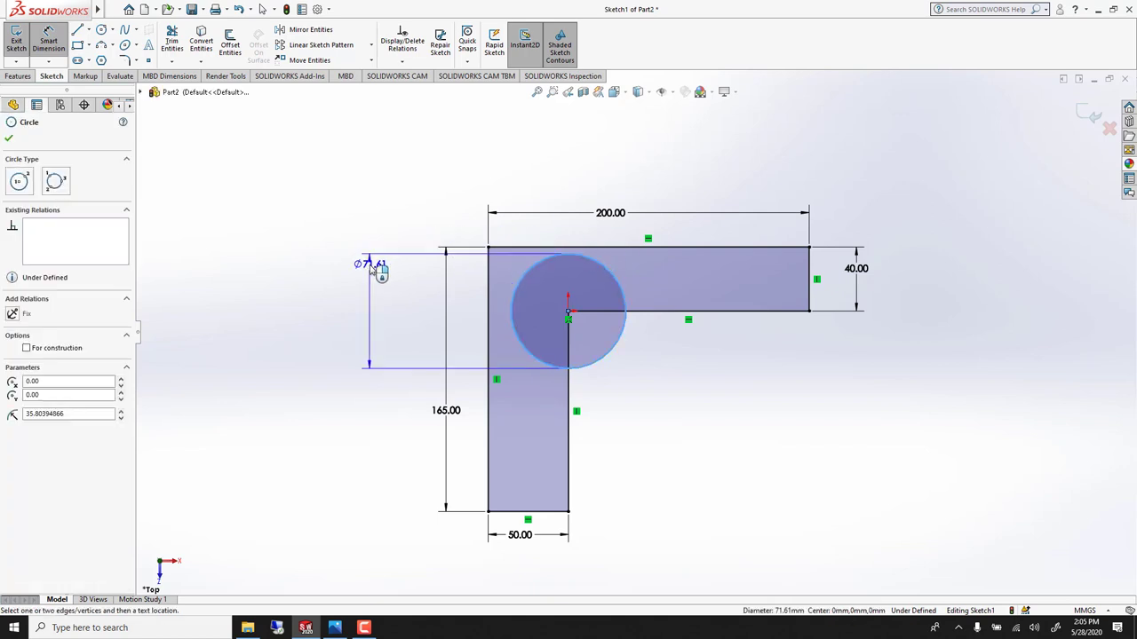
click(371, 284)
text(80)
key(Return)
key(Escape)
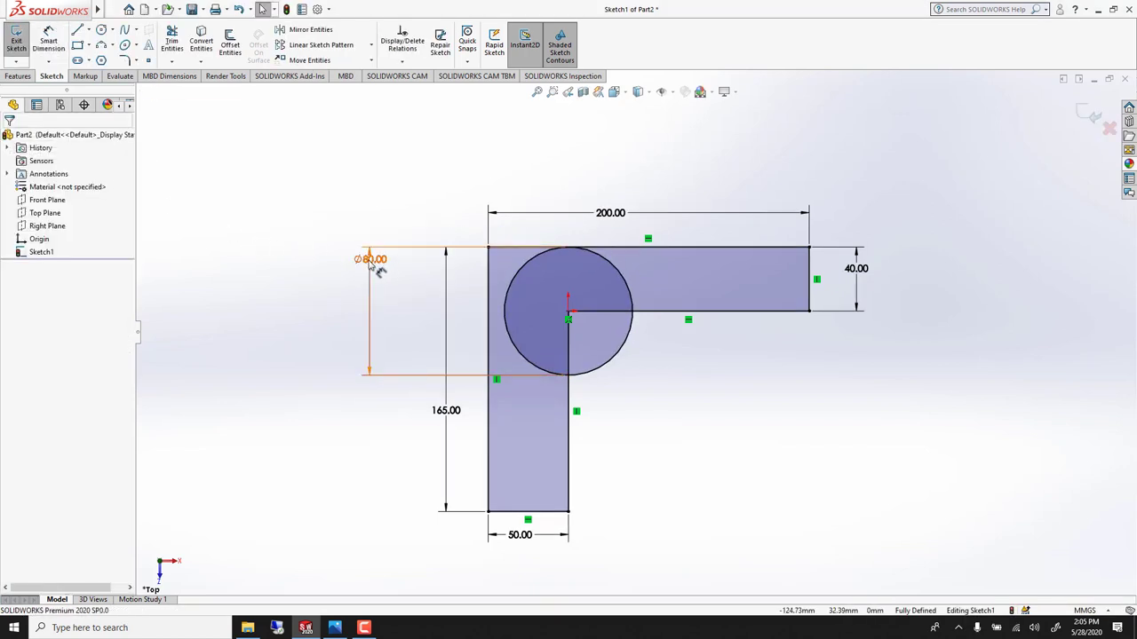
Reposition the circle's diameter dimension and switch its display to a radius
drag(374, 268, 375, 300)
right_click(369, 296)
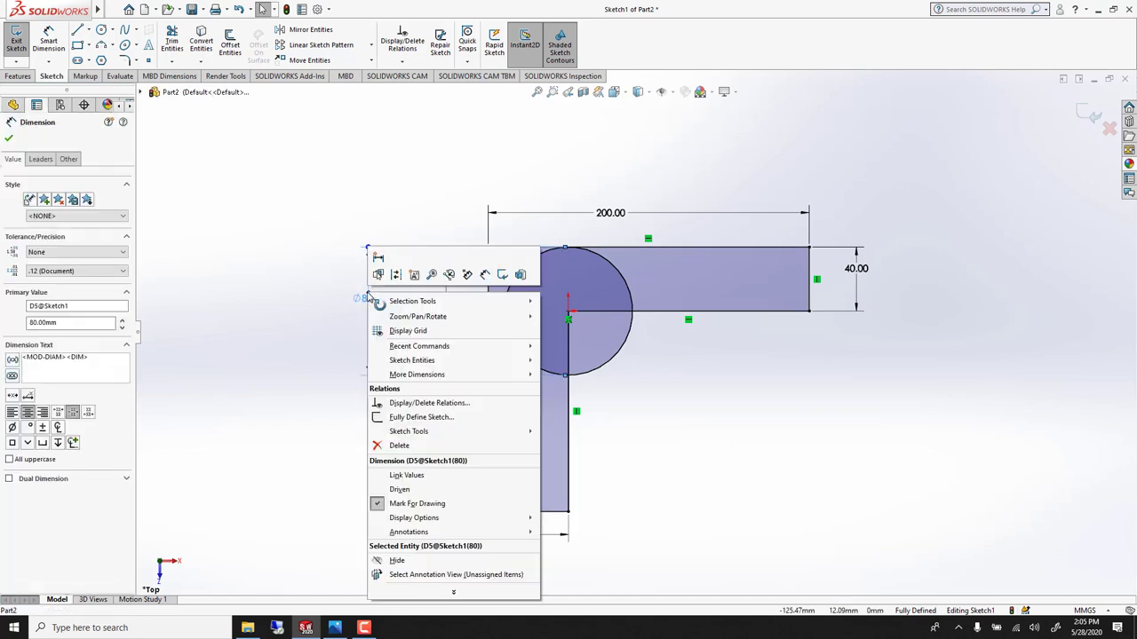
mouse_move(524, 518)
click(583, 538)
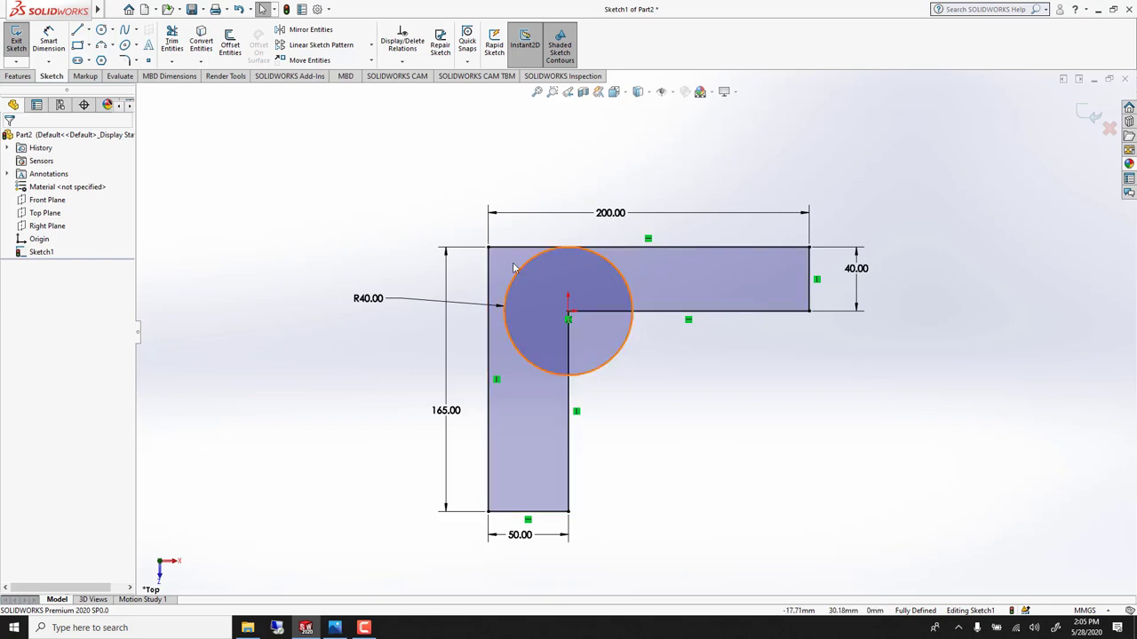
Power trim the circle and inner lines to leave only the convex arc at the inner corner, and move the radius dimension beside it
click(171, 40)
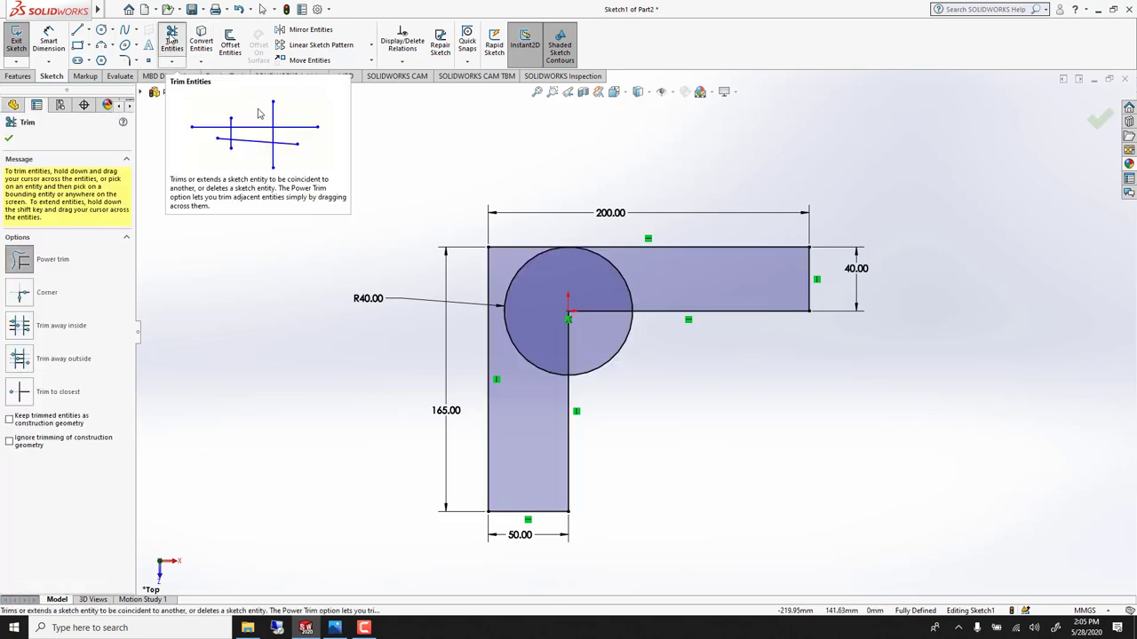
mouse_move(729, 300)
mouse_down()
mouse_move(692, 283)
mouse_move(618, 283)
mouse_move(592, 343)
mouse_move(515, 352)
mouse_up()
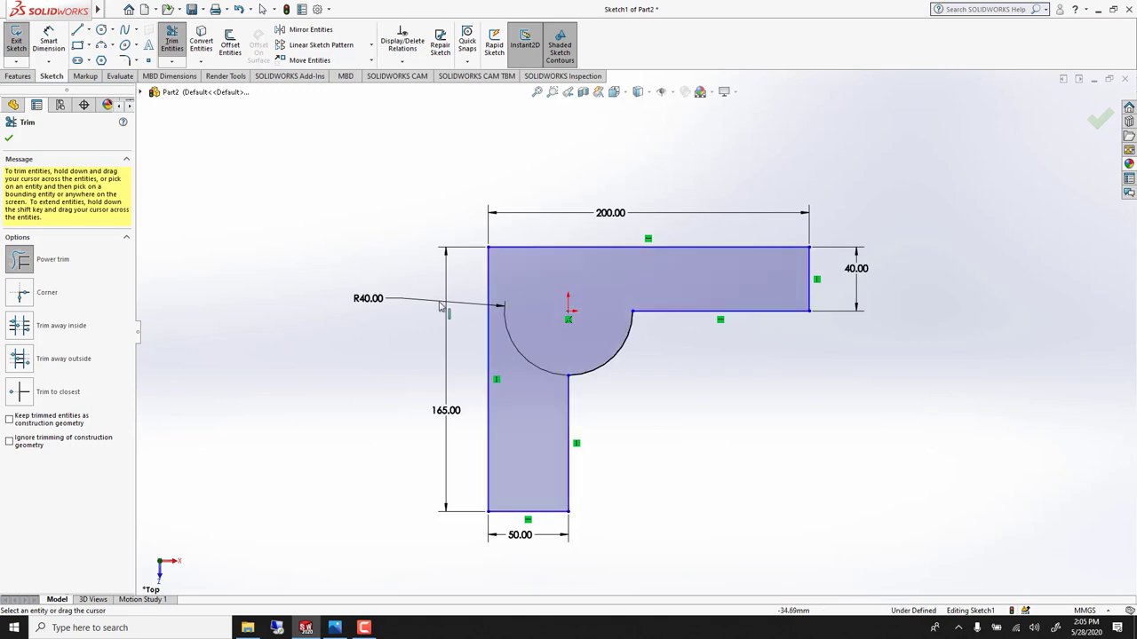
click(10, 138)
drag(371, 299, 710, 395)
click(350, 208)
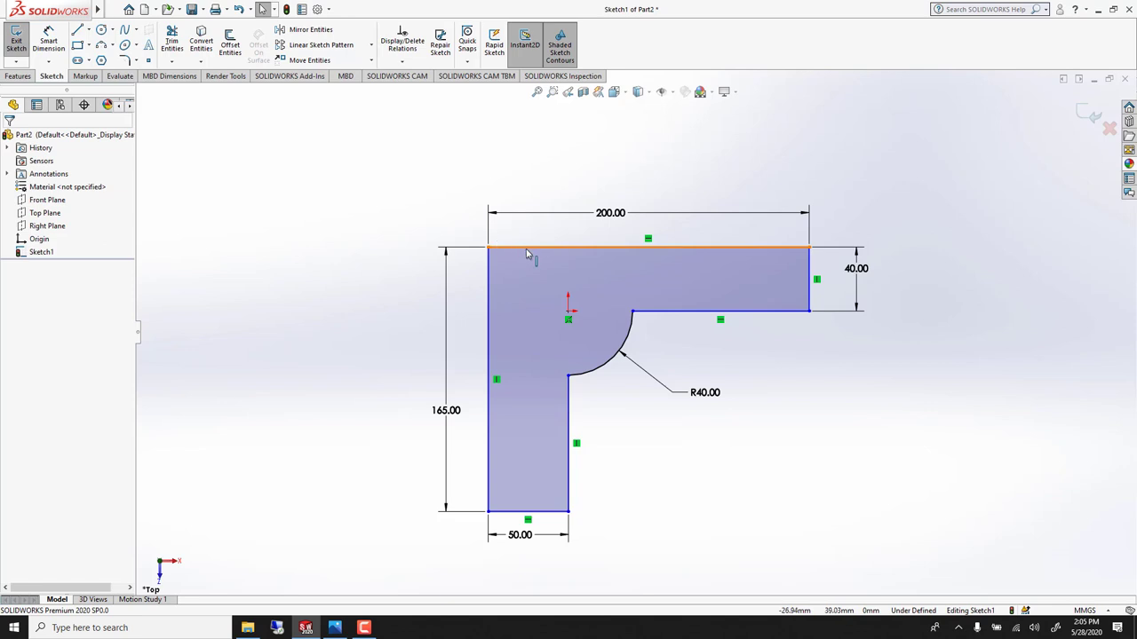
Add a 25 mm sketch fillet to the outer corner of the L-profile
click(125, 60)
click(488, 248)
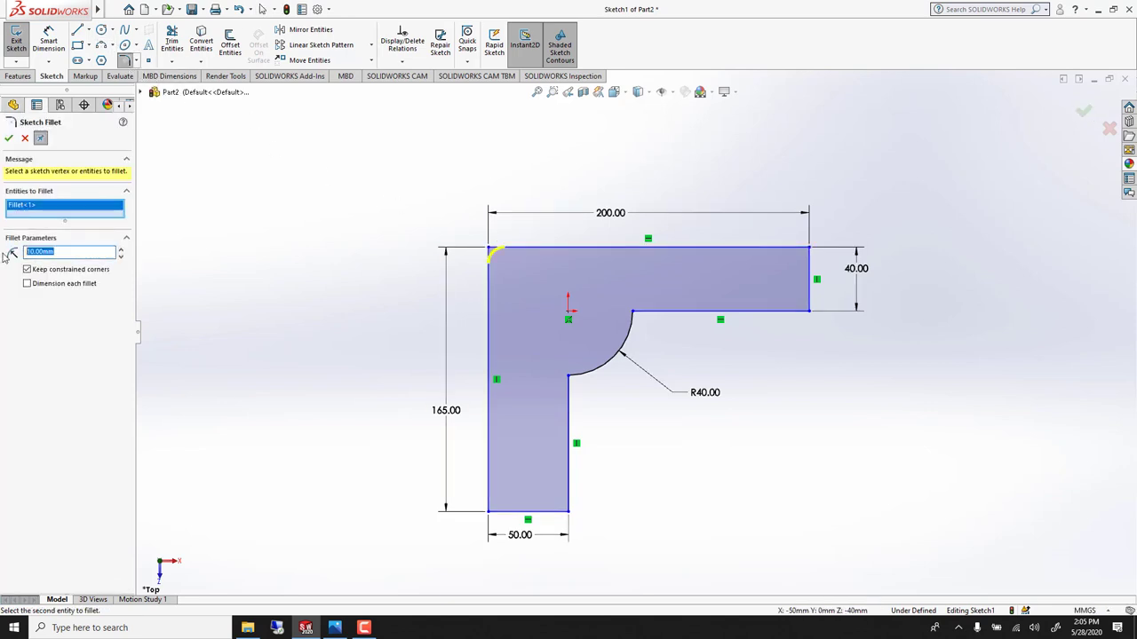
click(10, 140)
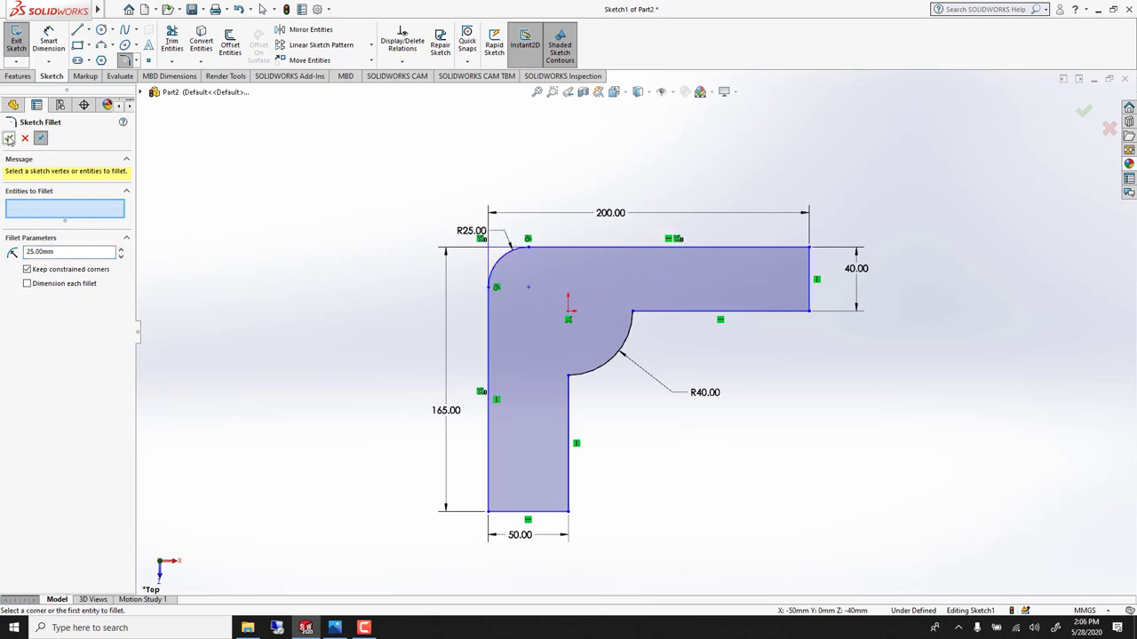
click(10, 139)
mouse_move(573, 354)
middle_down()
mouse_move(592, 275)
mouse_move(515, 202)
mouse_move(599, 317)
mouse_move(578, 309)
mouse_move(561, 222)
middle_up()
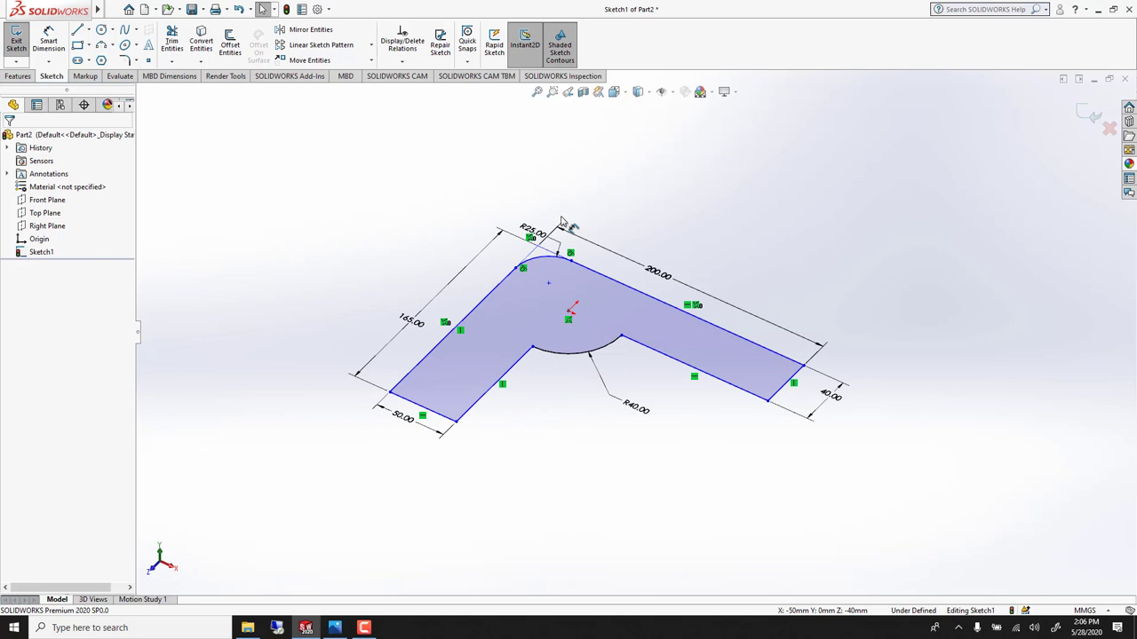
key(ctrl+8)
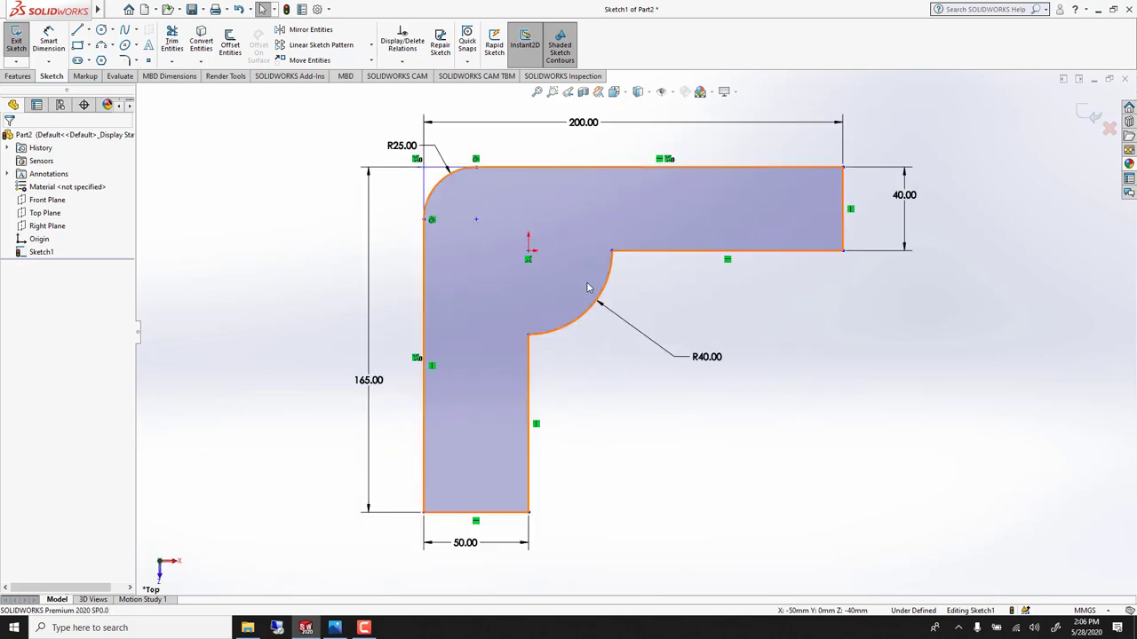
Extrude the L-shaped profile upward as a 65 mm blind boss
key(ctrl+shift+z)
key(ctrl+shift+z)
click(14, 77)
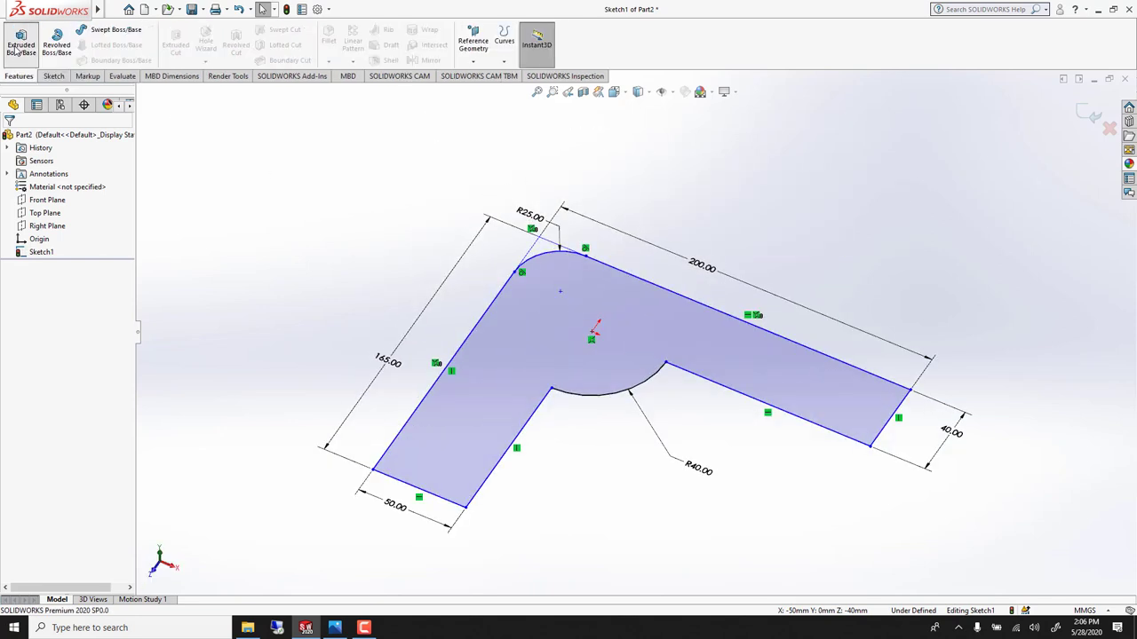
click(18, 47)
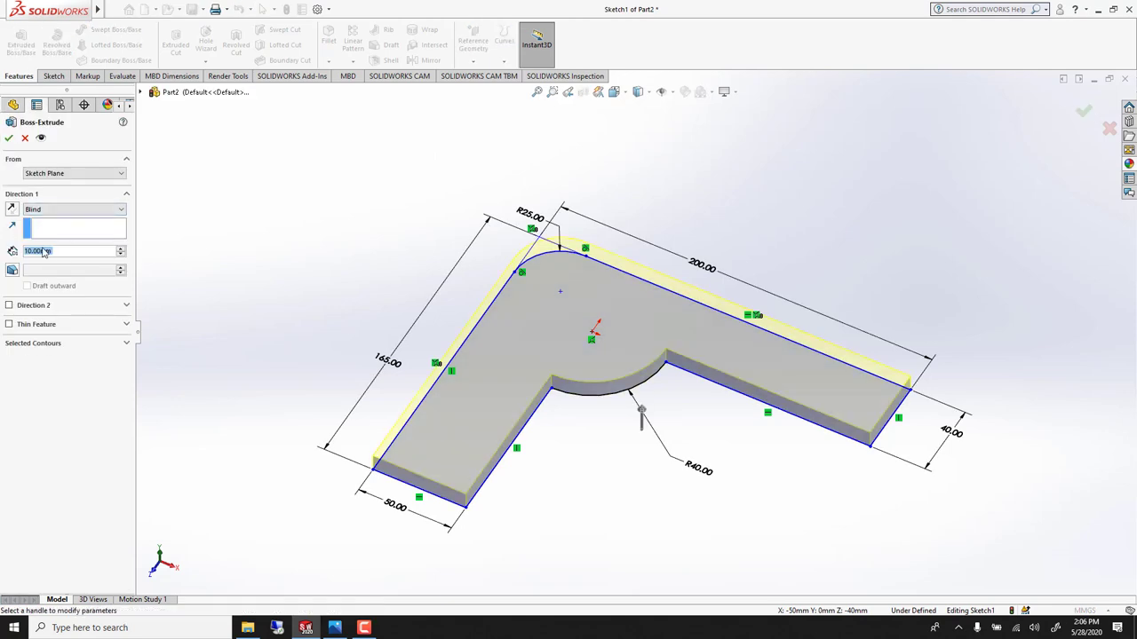
text(100)
key(Return)
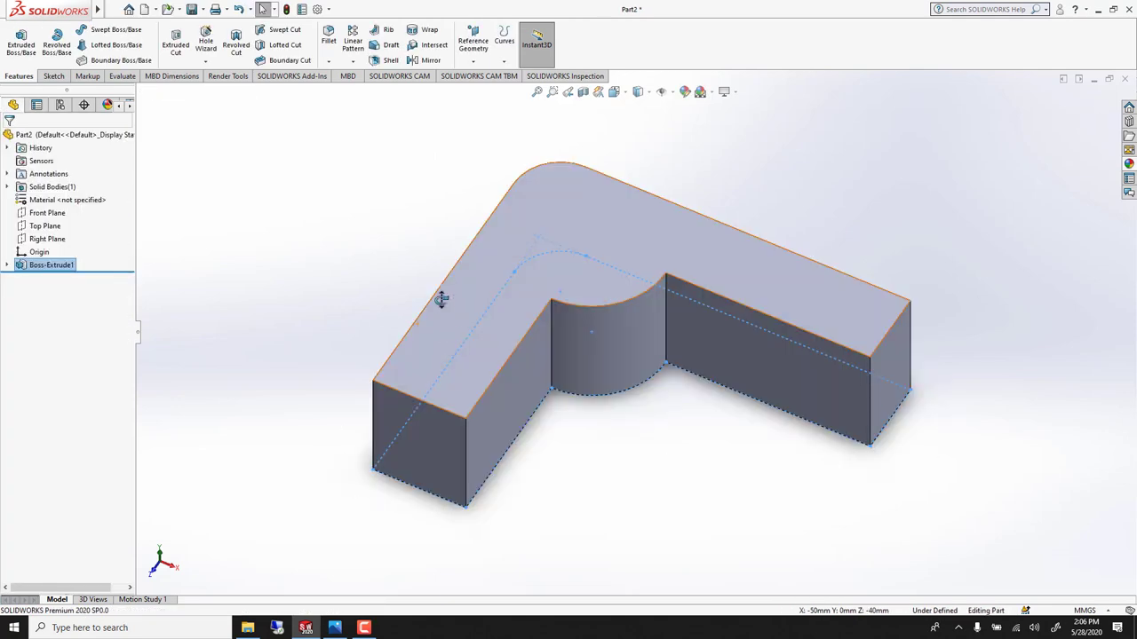
On the bottom face, sketch a line joining the inner end corners of the two bracket legs
middle_drag(460, 285, 660, 233)
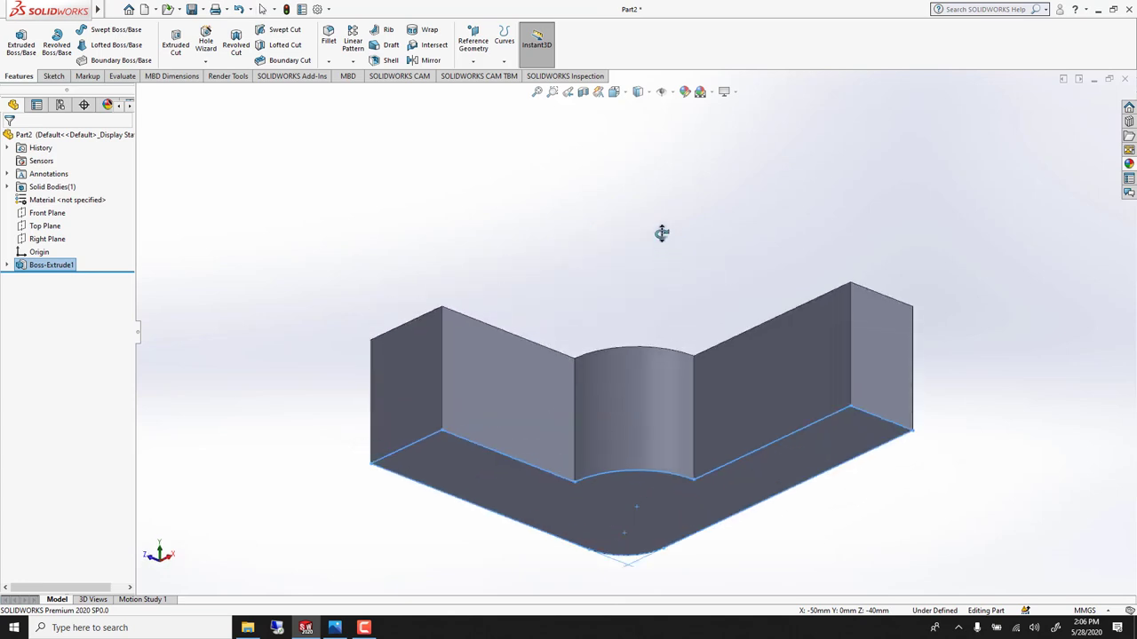
click(494, 483)
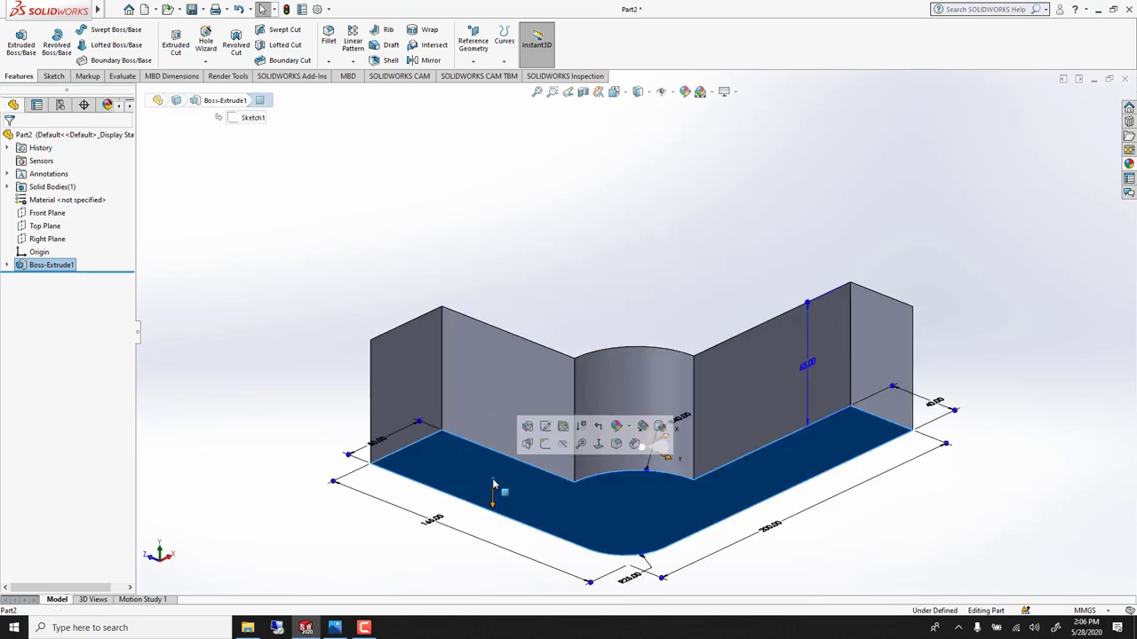
click(546, 446)
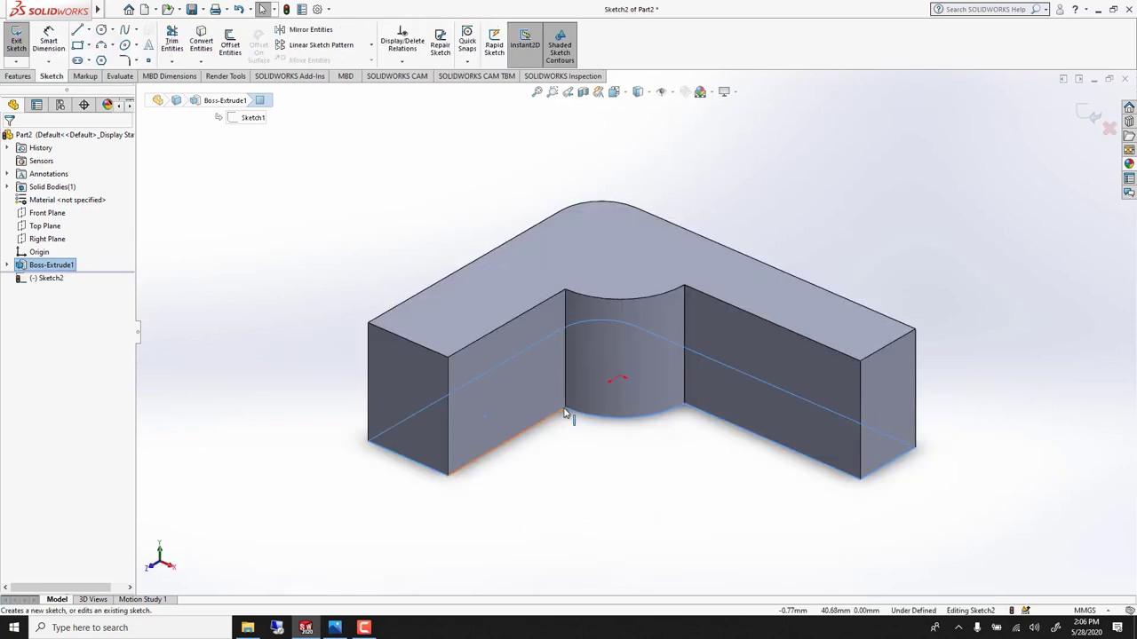
key(l)
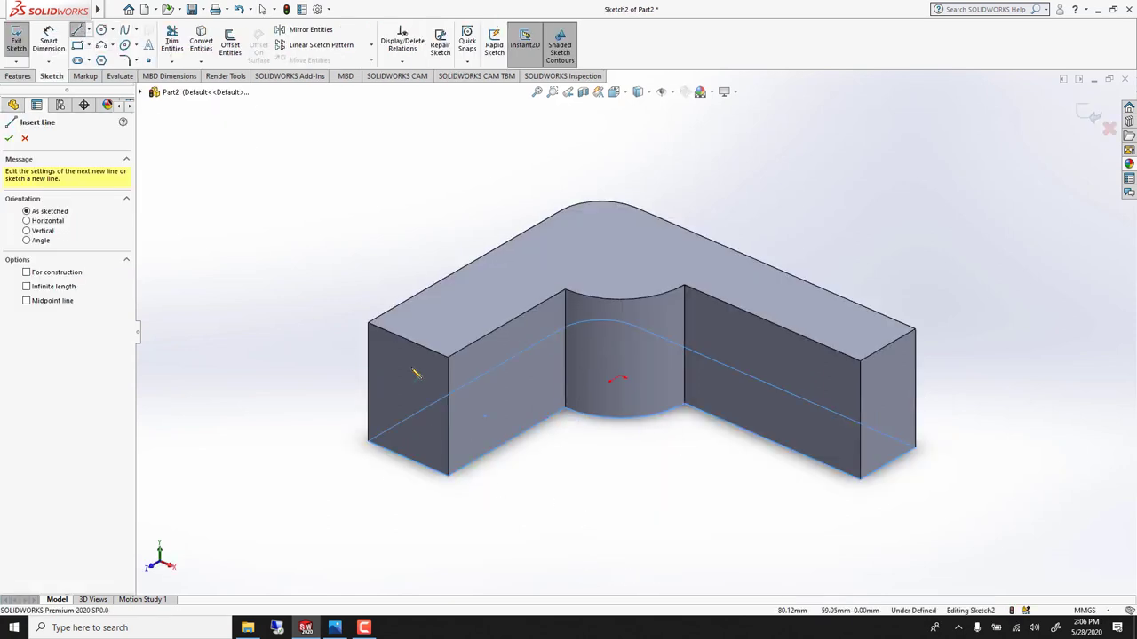
click(449, 477)
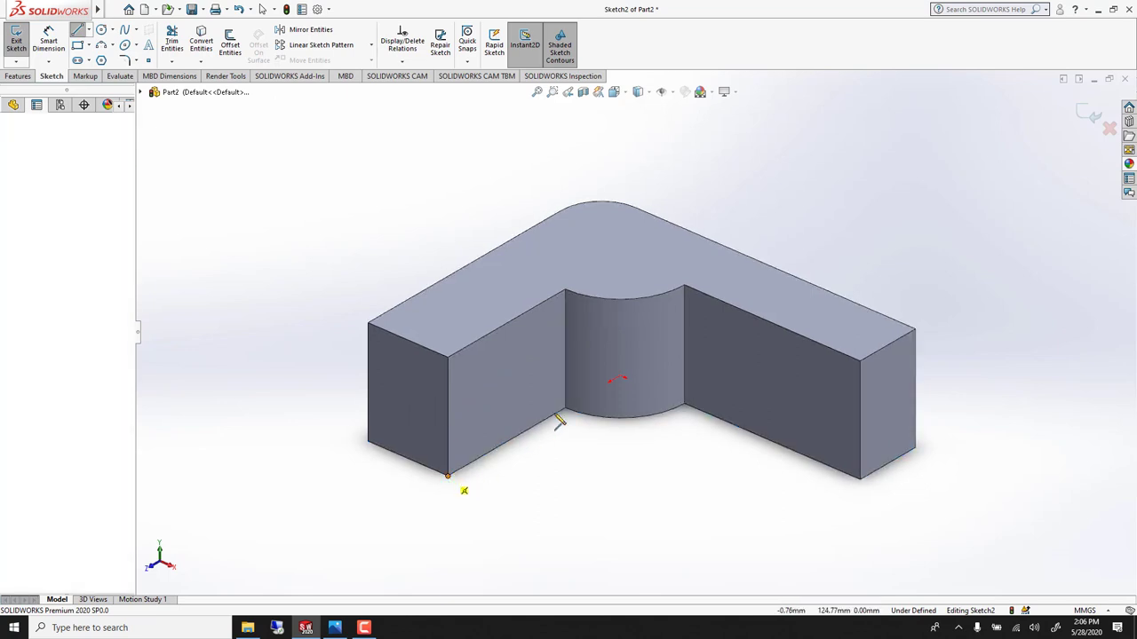
click(860, 480)
key(Escape)
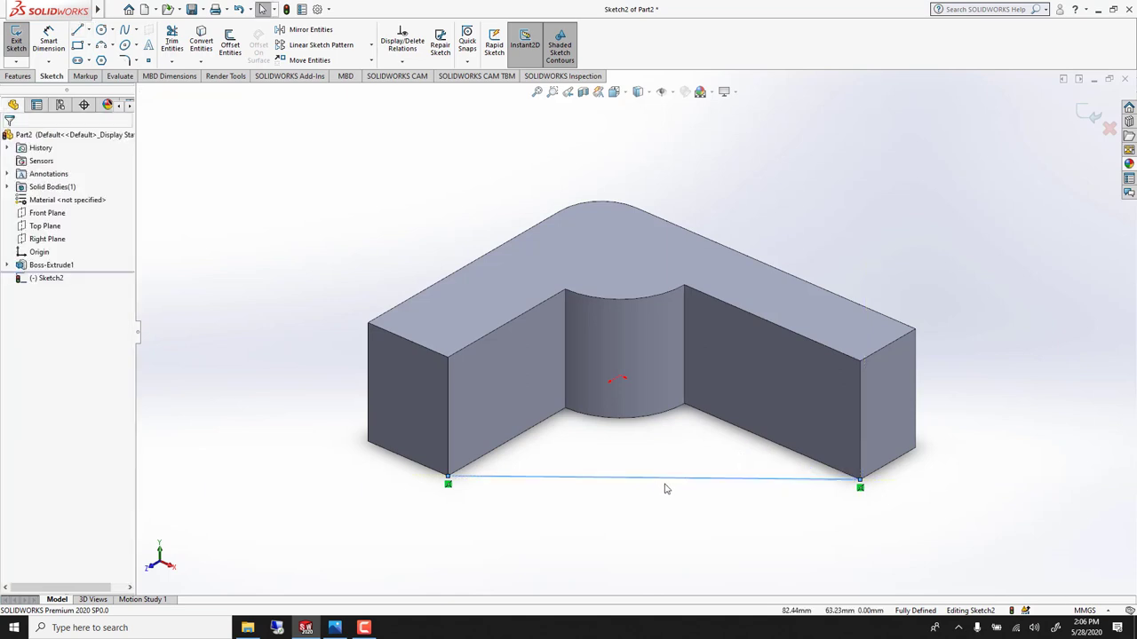
Create a 5 mm thick rib from the line toward the inner corner, parallel to the sketch and thickened only on its upper side
mouse_move(665, 487)
middle_down()
mouse_move(609, 480)
mouse_move(530, 441)
mouse_move(586, 281)
mouse_move(550, 444)
middle_up()
click(22, 77)
click(386, 35)
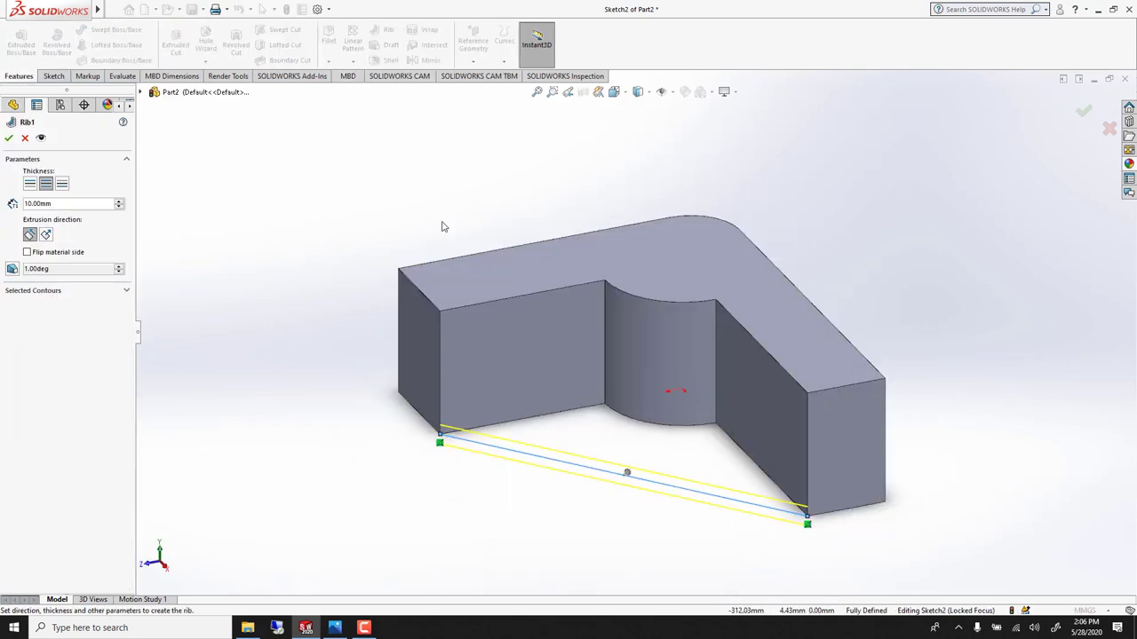
middle_drag(533, 471, 492, 458)
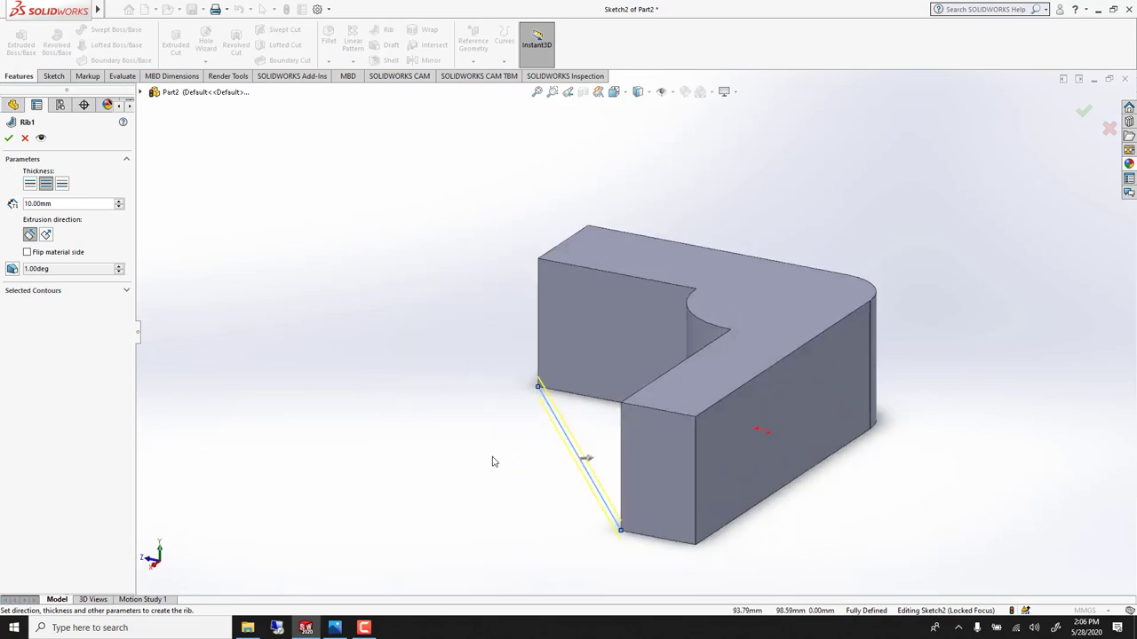
click(46, 236)
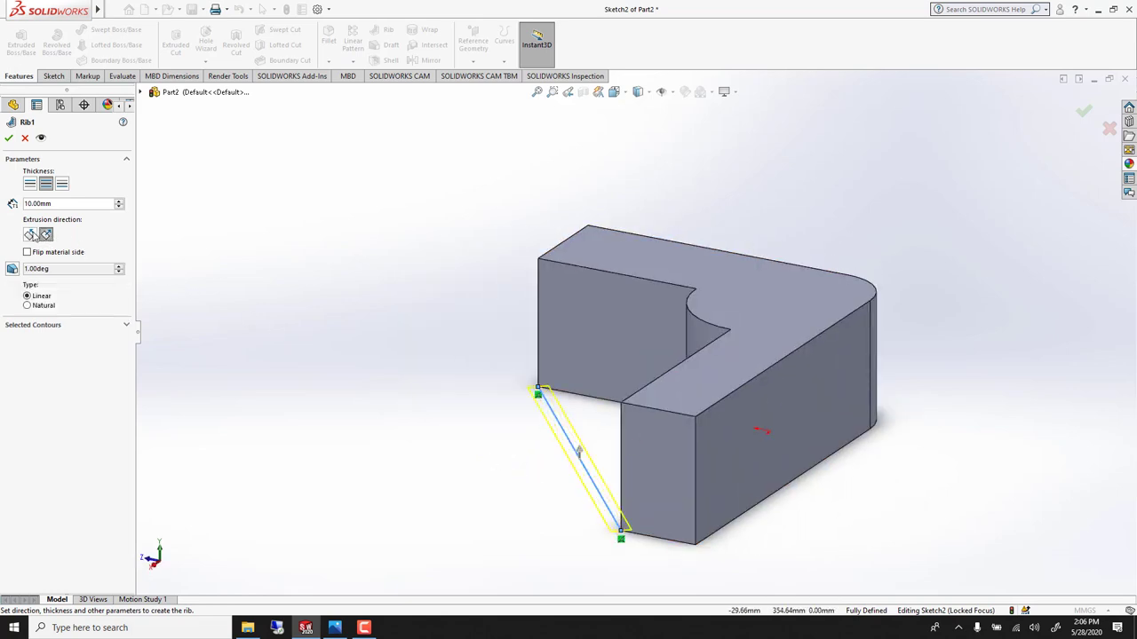
click(31, 236)
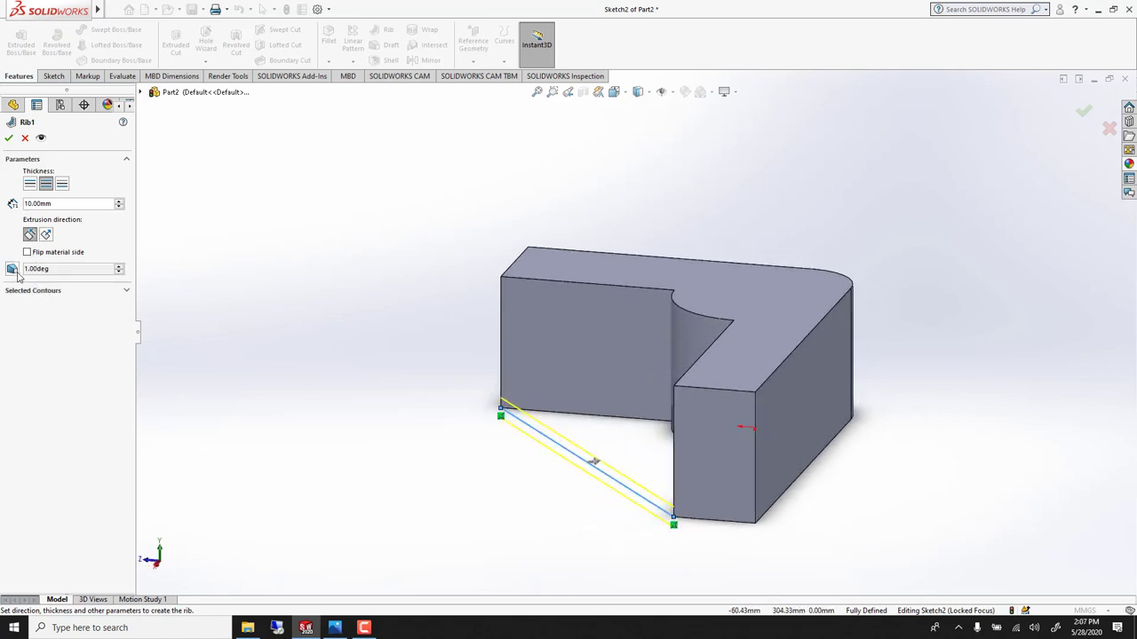
click(62, 183)
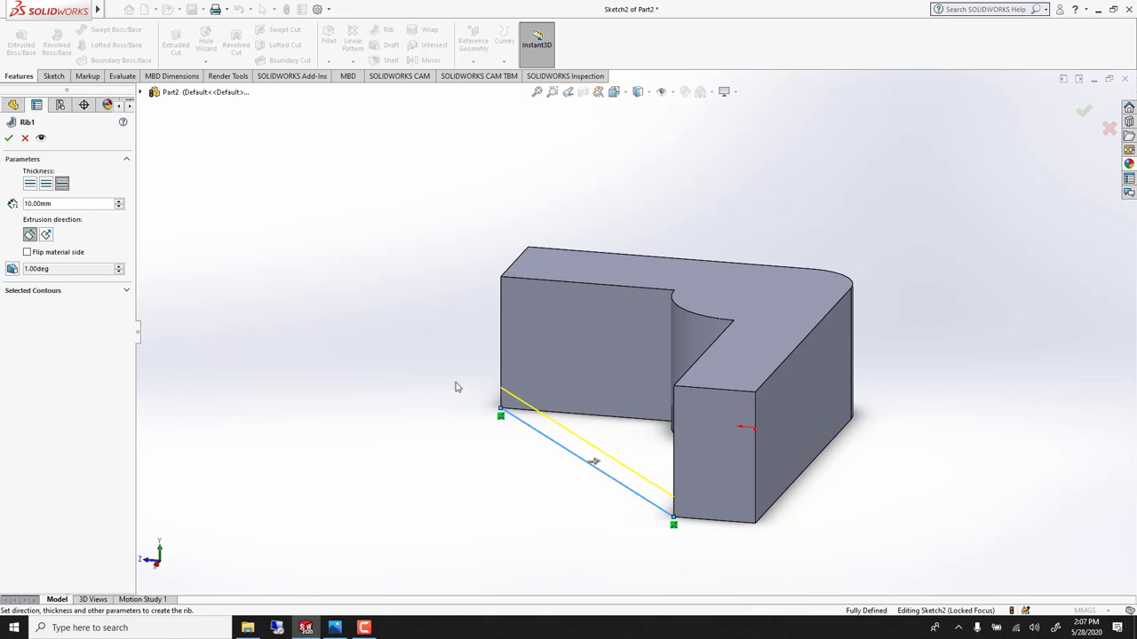
middle_drag(475, 368, 544, 431)
text(5)
key(Return)
click(9, 137)
On the inner face of the 50 mm wide leg, sketch a diagonal from the arc's top corner to the rib's outer upper corner
middle_drag(226, 306, 419, 363)
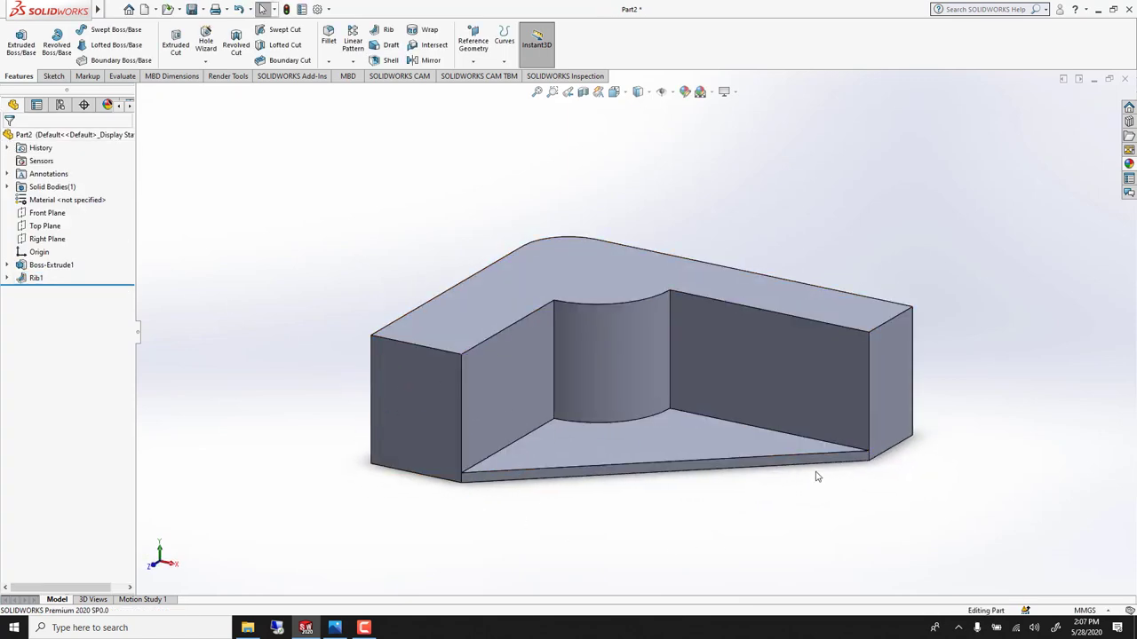
middle_drag(805, 471, 645, 400)
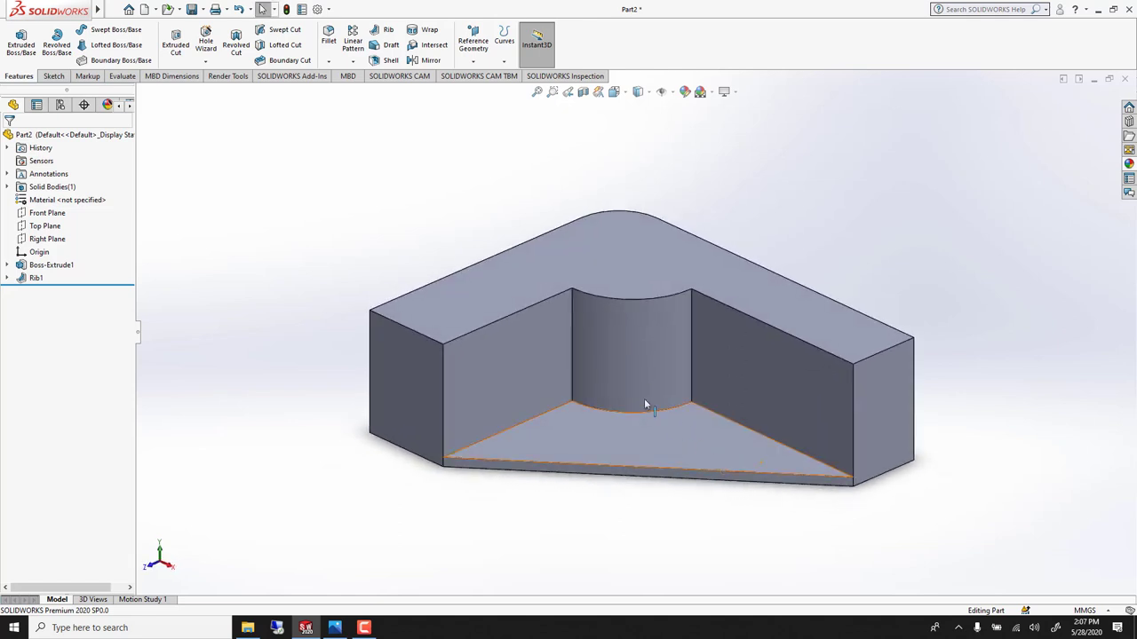
middle_drag(522, 313, 563, 356)
click(563, 357)
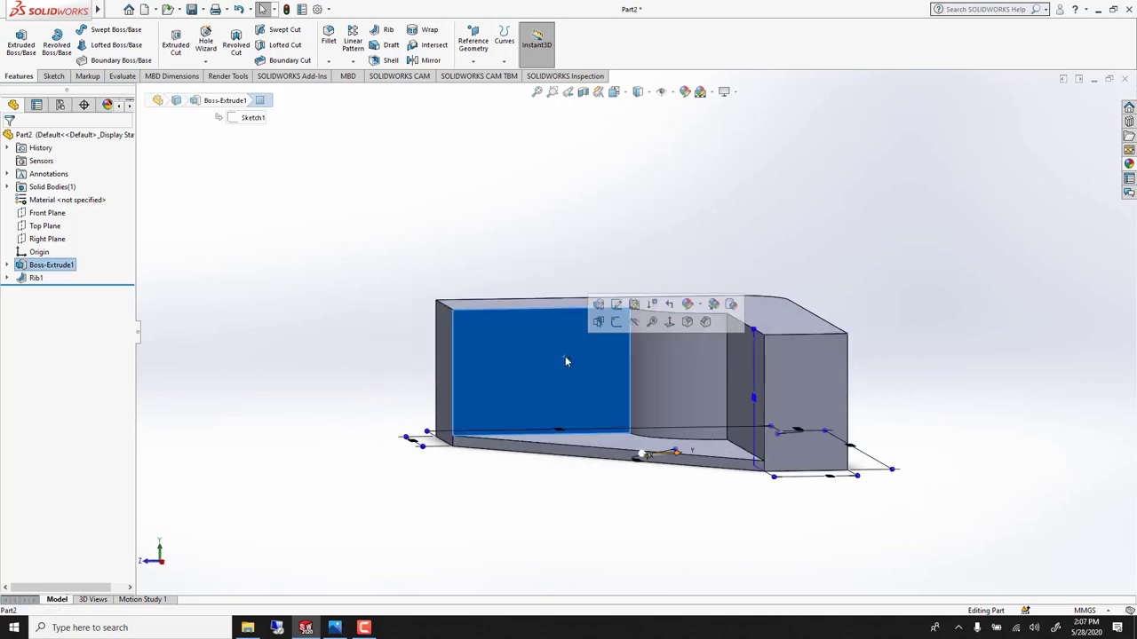
click(622, 324)
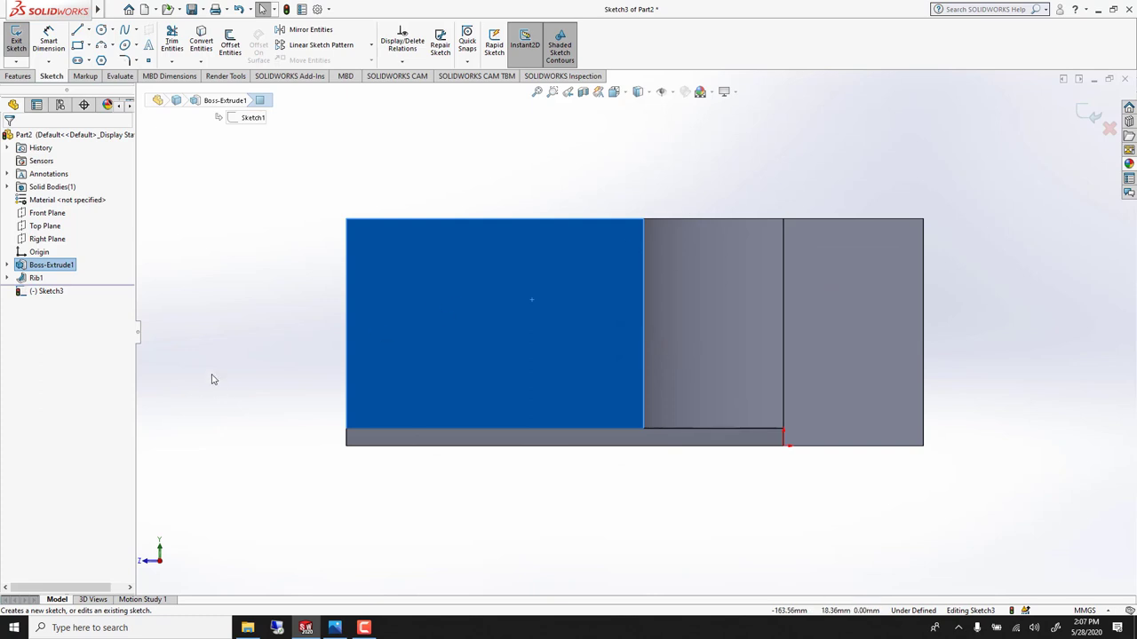
key(l)
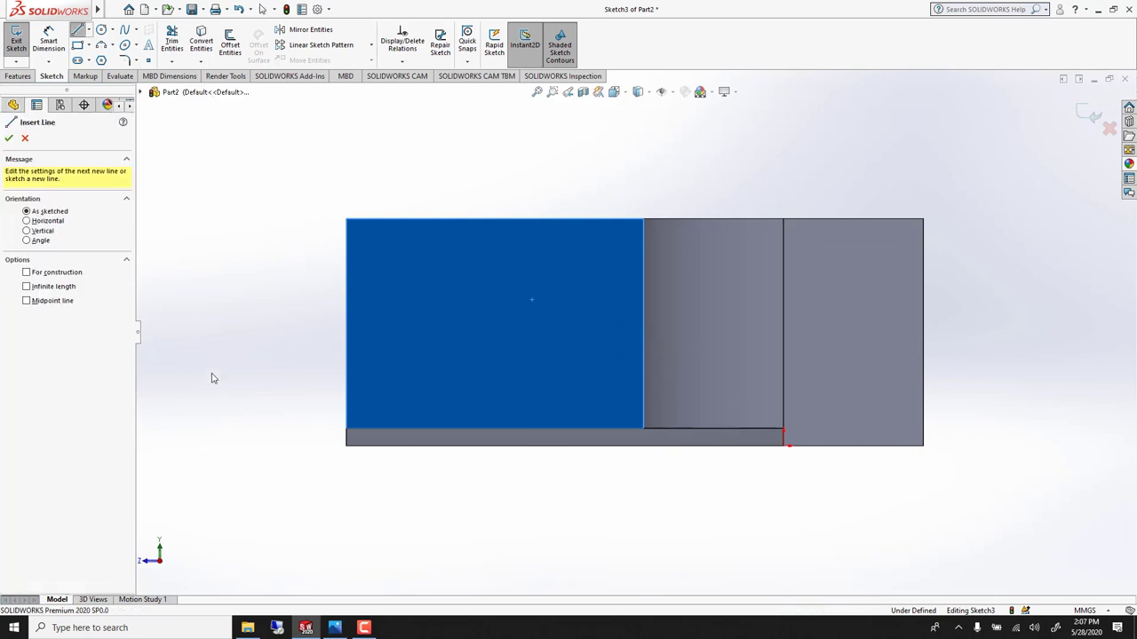
click(643, 220)
click(346, 431)
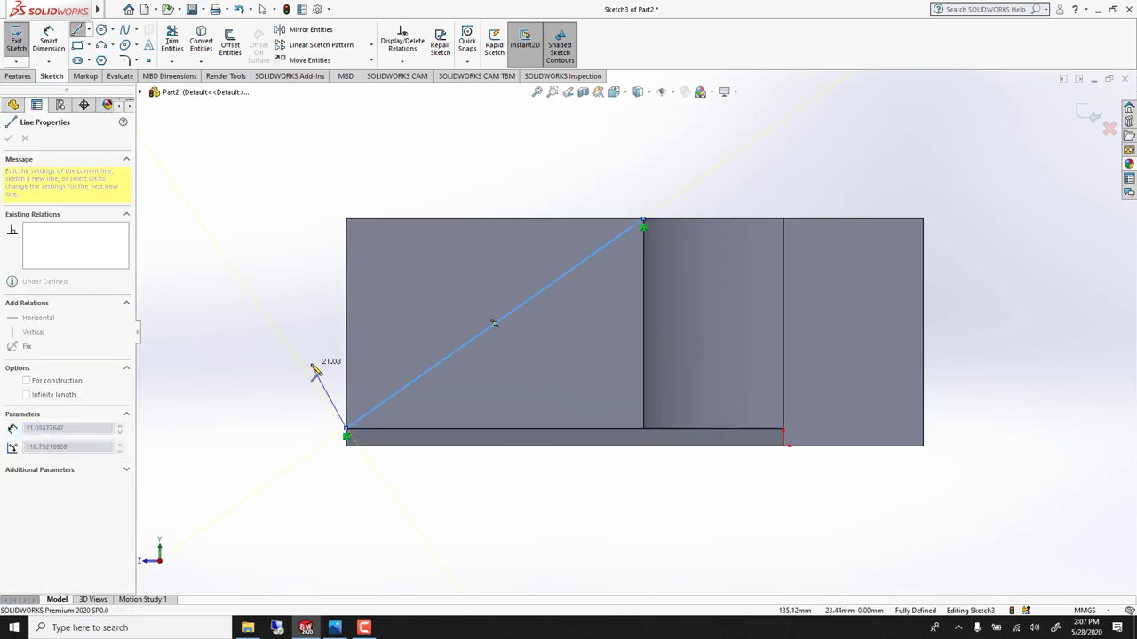
key(Escape)
Cut the triangular region above the diagonal Through All in both directions to slope the 50 mm wide leg
middle_drag(320, 376, 373, 391)
click(21, 77)
click(177, 39)
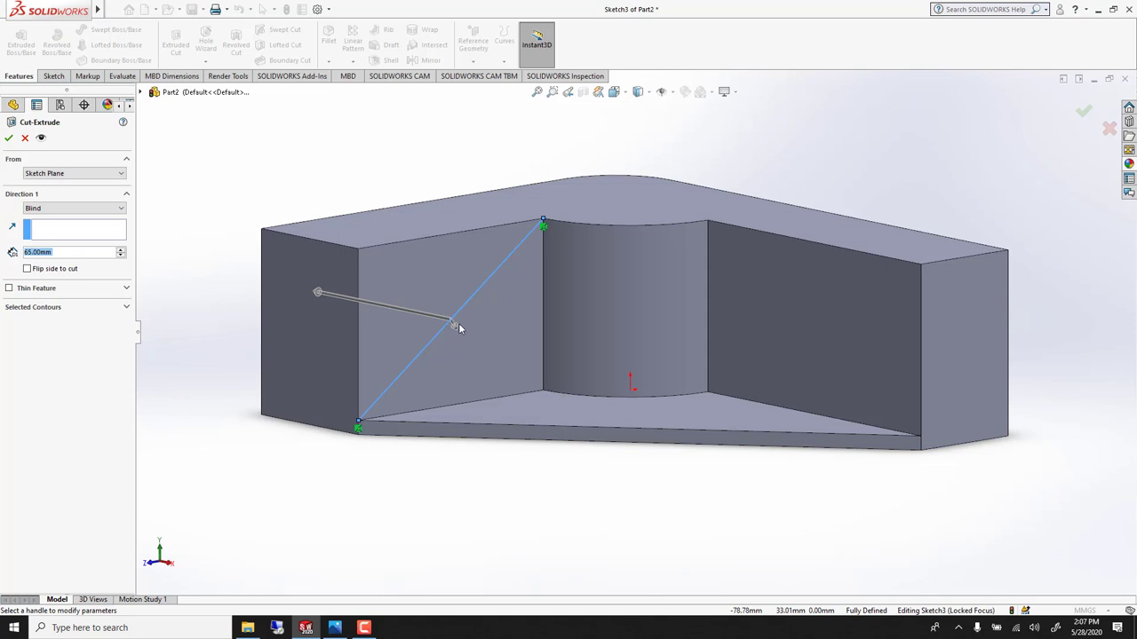
click(34, 211)
click(35, 229)
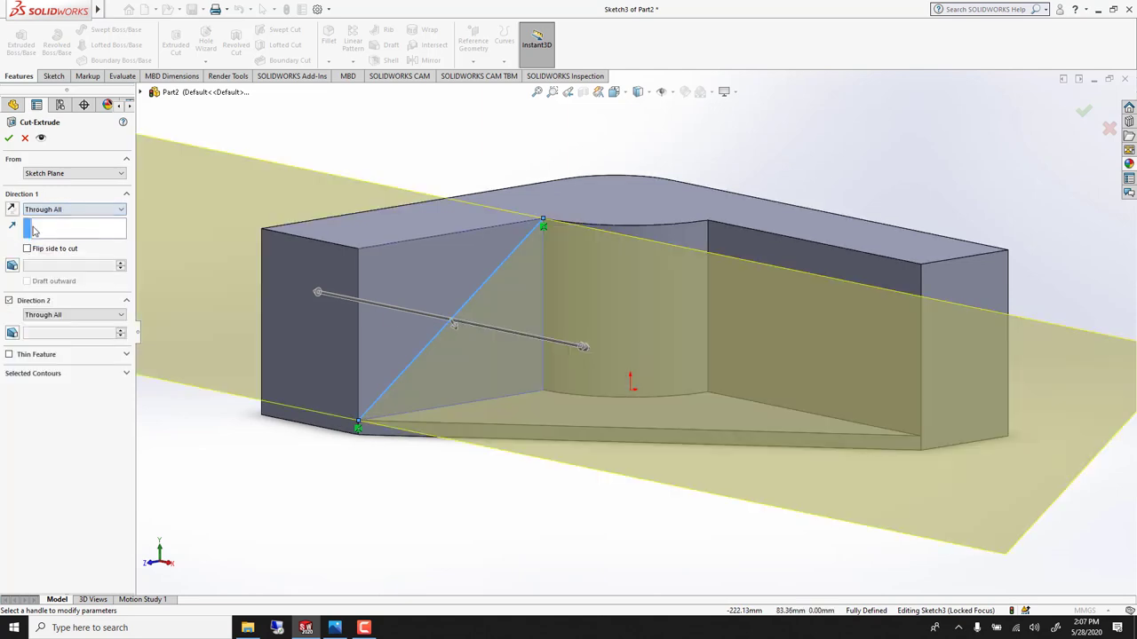
click(51, 374)
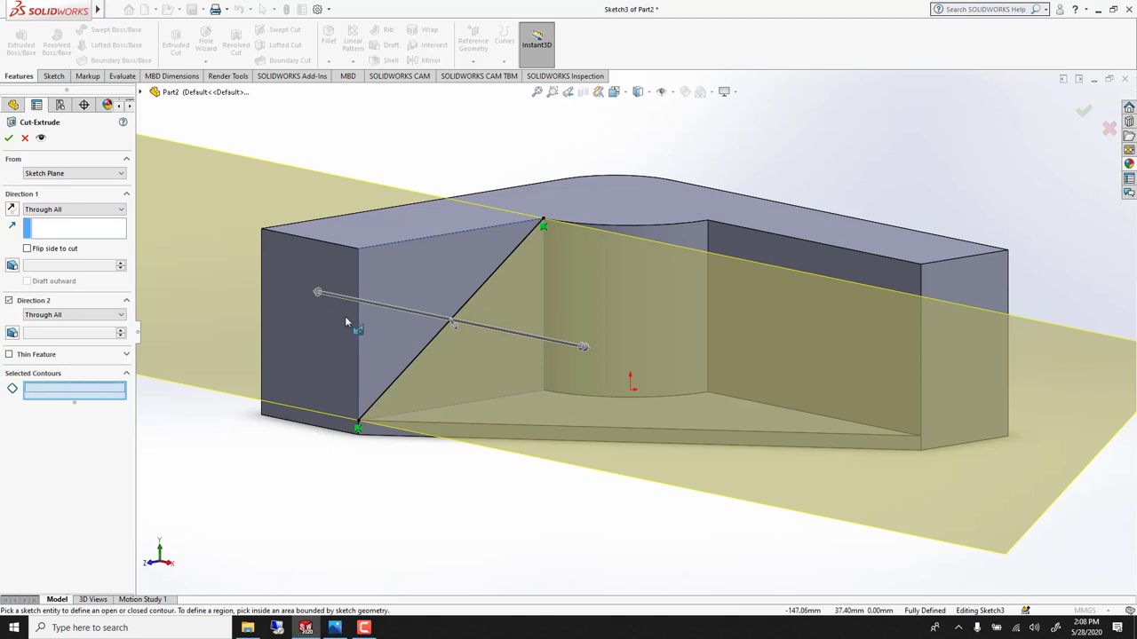
click(355, 267)
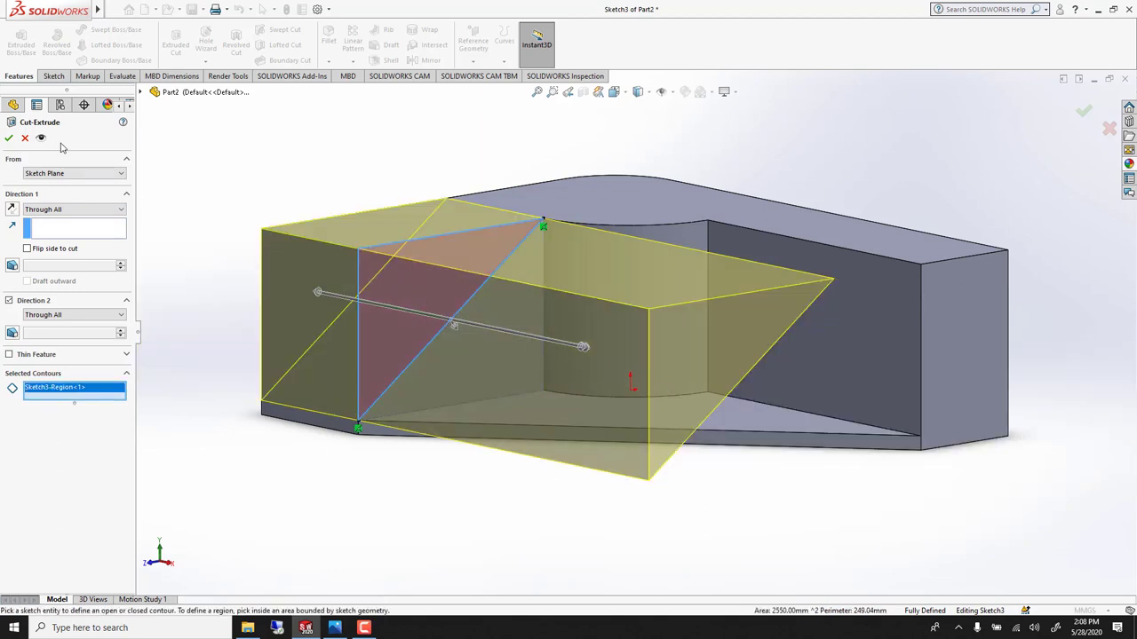
click(8, 139)
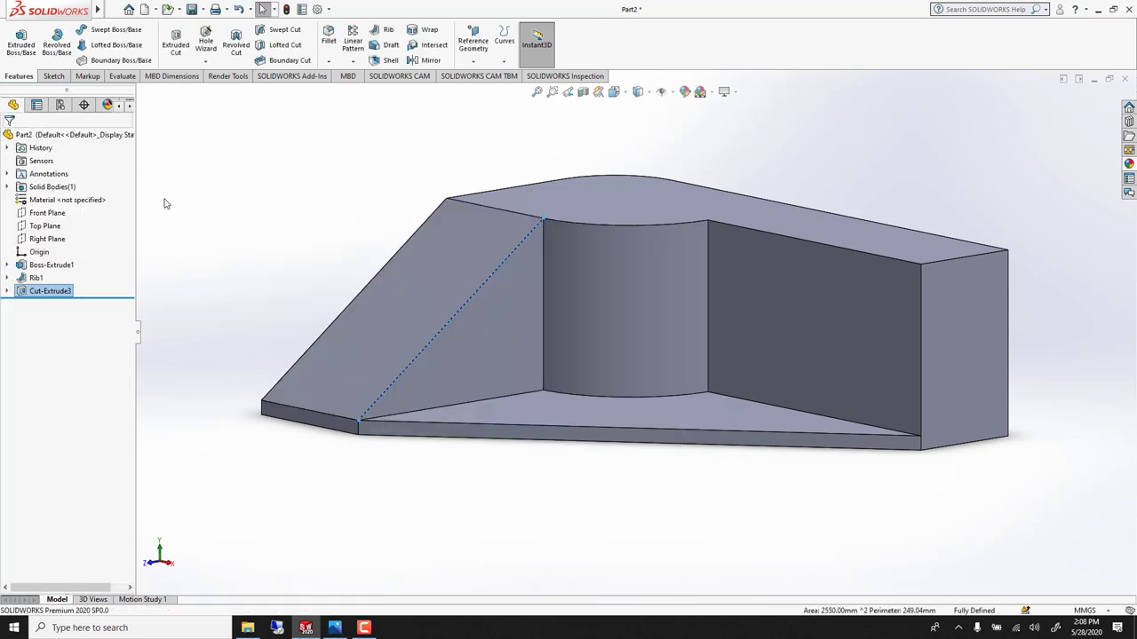
On the inner face of the 40 mm wide leg, sketch a diagonal from the arc's top corner to the rib's outer upper corner
click(821, 328)
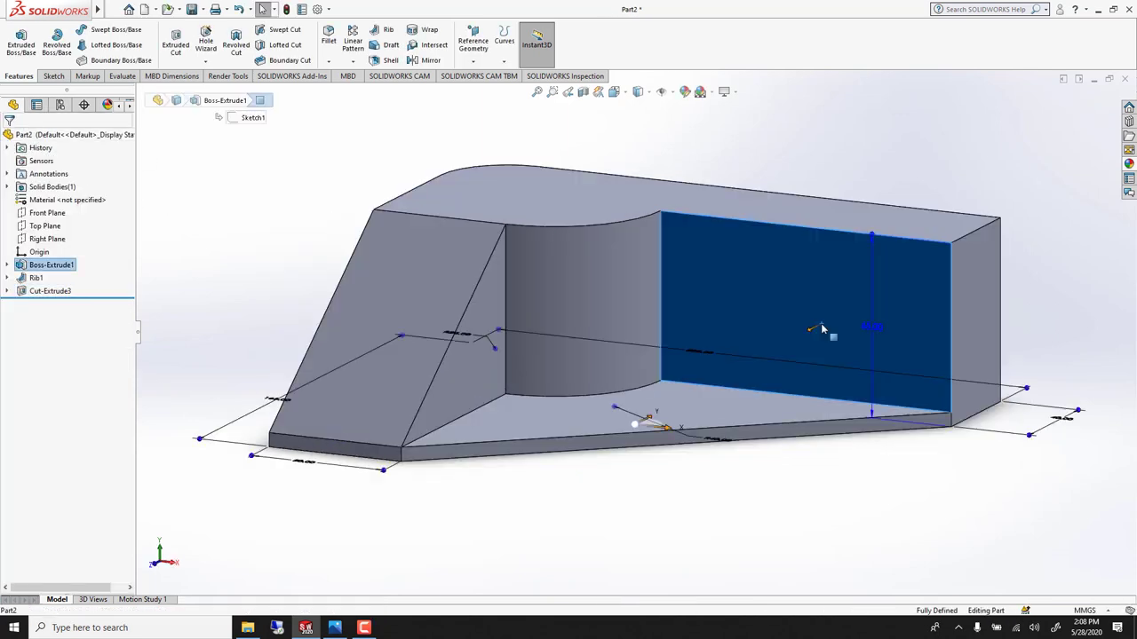
click(878, 293)
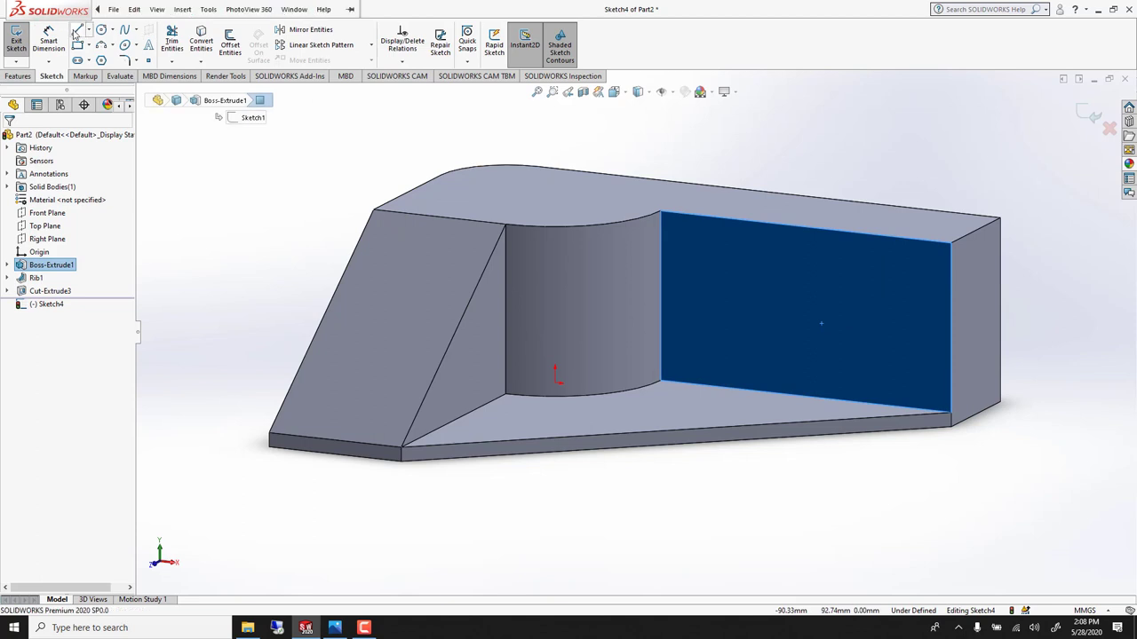
click(660, 215)
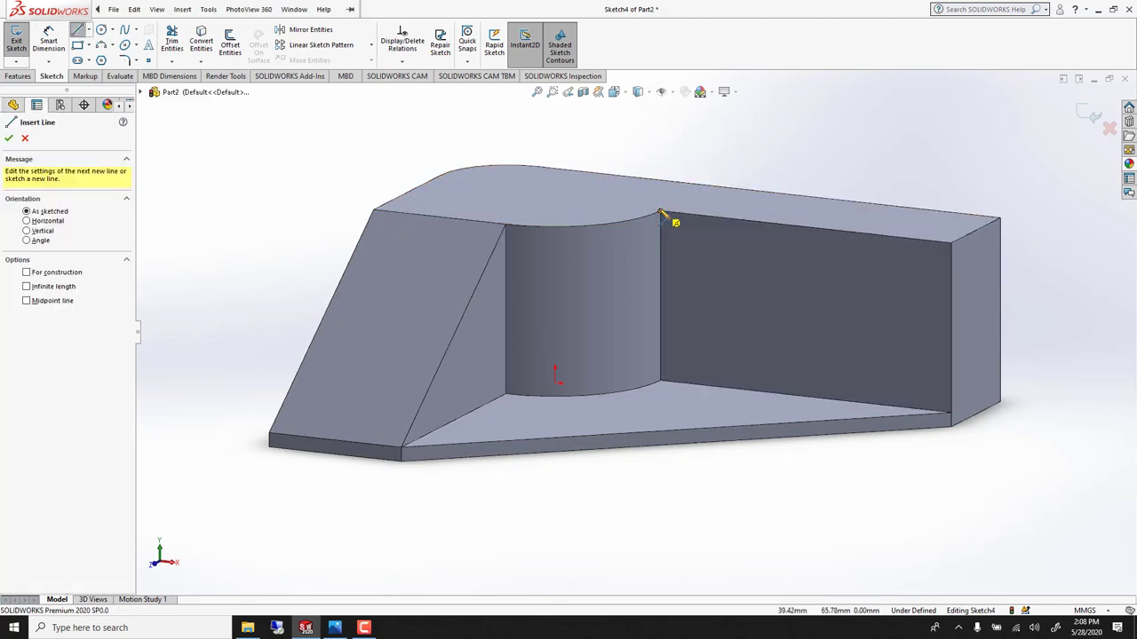
click(950, 417)
key(Escape)
Cut the triangular region above the diagonal Through All in both directions to slope the 40 mm wide leg
click(18, 77)
click(174, 46)
click(96, 208)
click(69, 233)
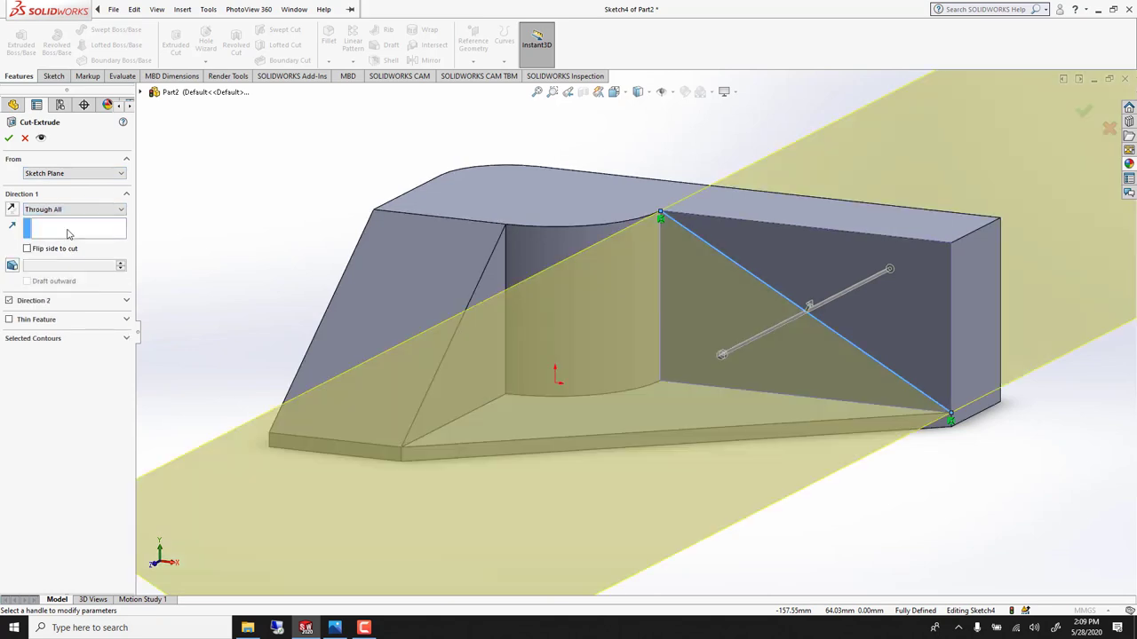
click(36, 339)
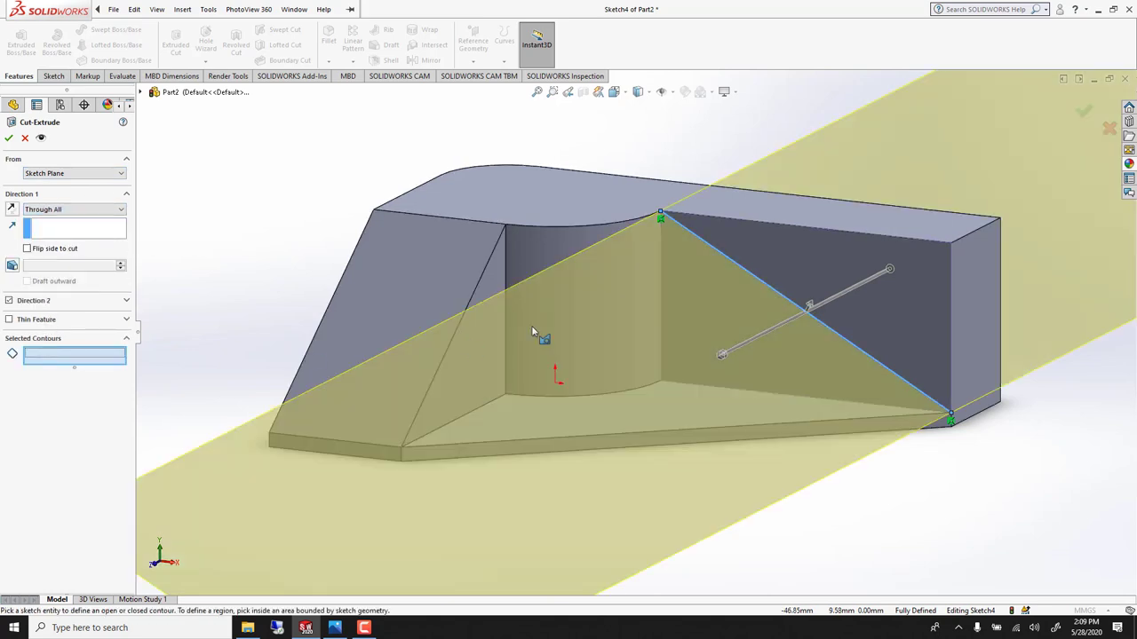
click(893, 305)
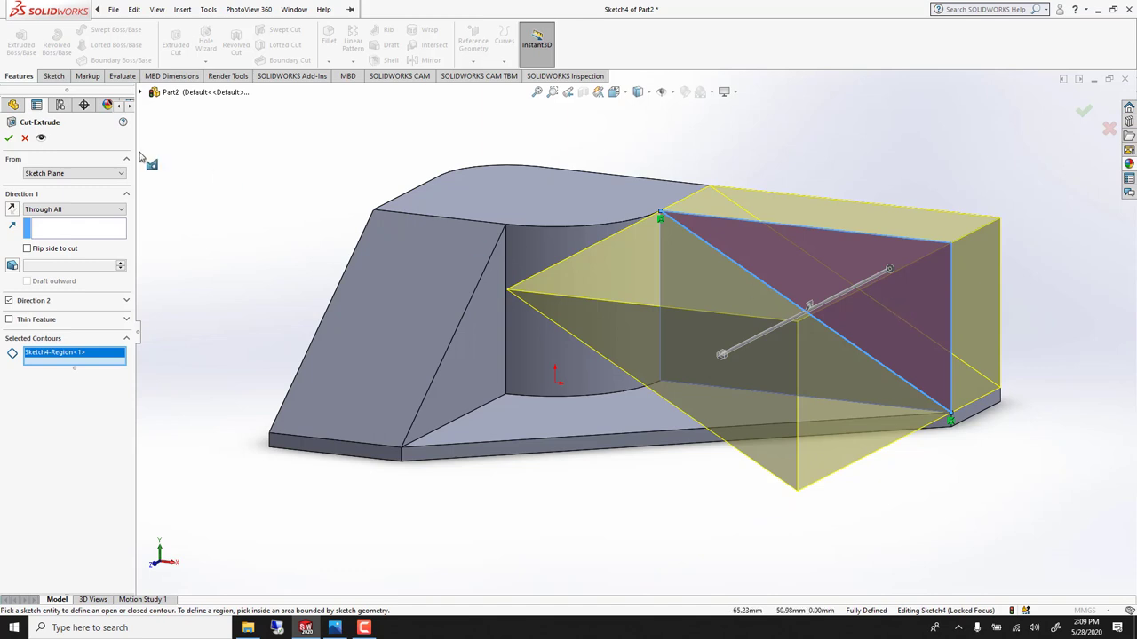
click(9, 139)
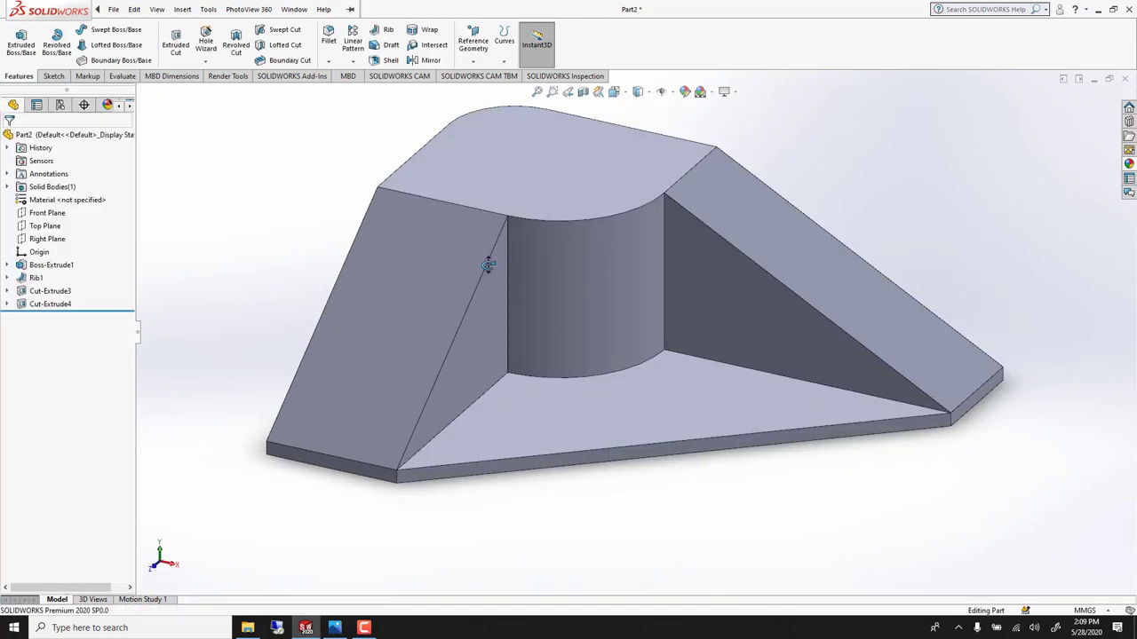
On the top face plane, sketch a rectangle of about 37 by 82 mm over the 50 mm leg and about 97 by 30 mm over the other, reaching both end edges
click(528, 176)
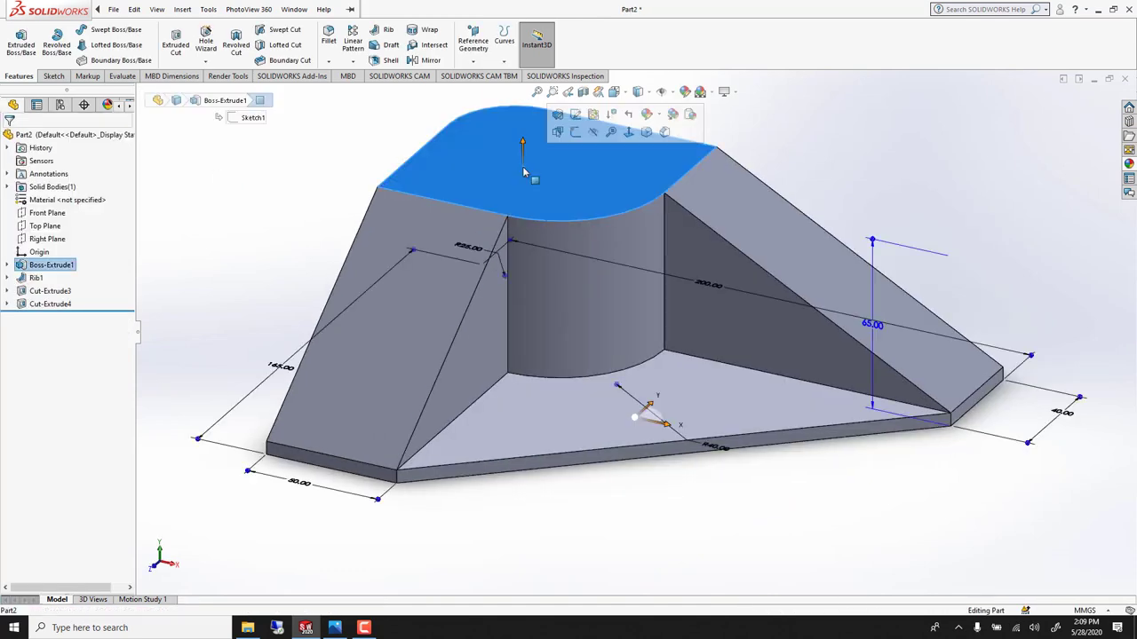
click(575, 133)
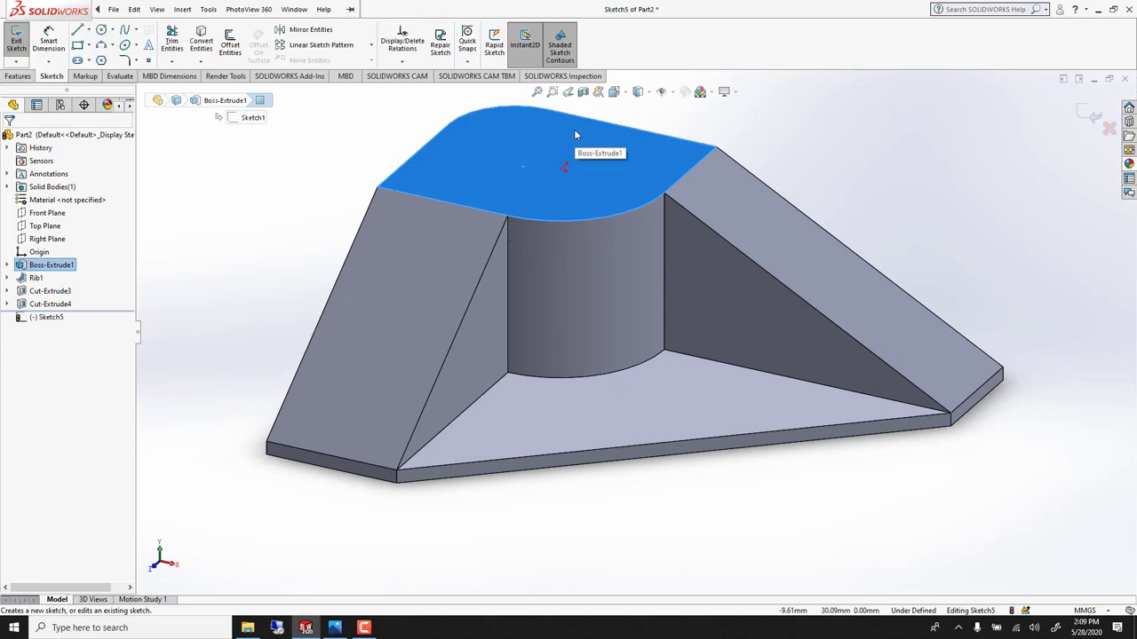
click(78, 45)
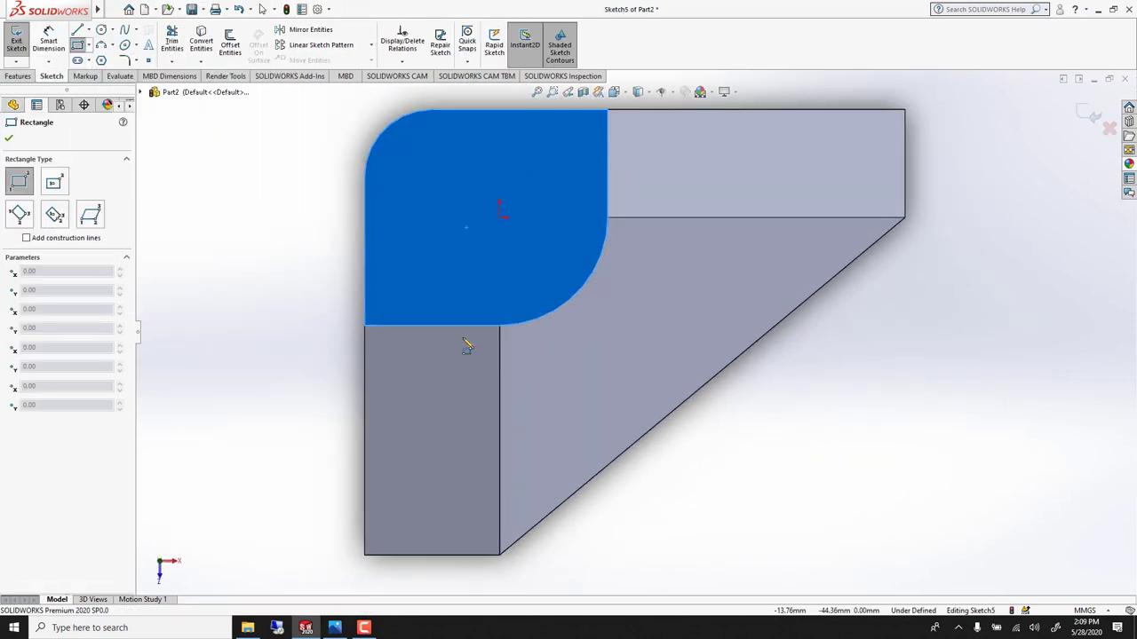
mouse_move(384, 335)
mouse_down()
mouse_move(449, 406)
mouse_move(483, 557)
mouse_up()
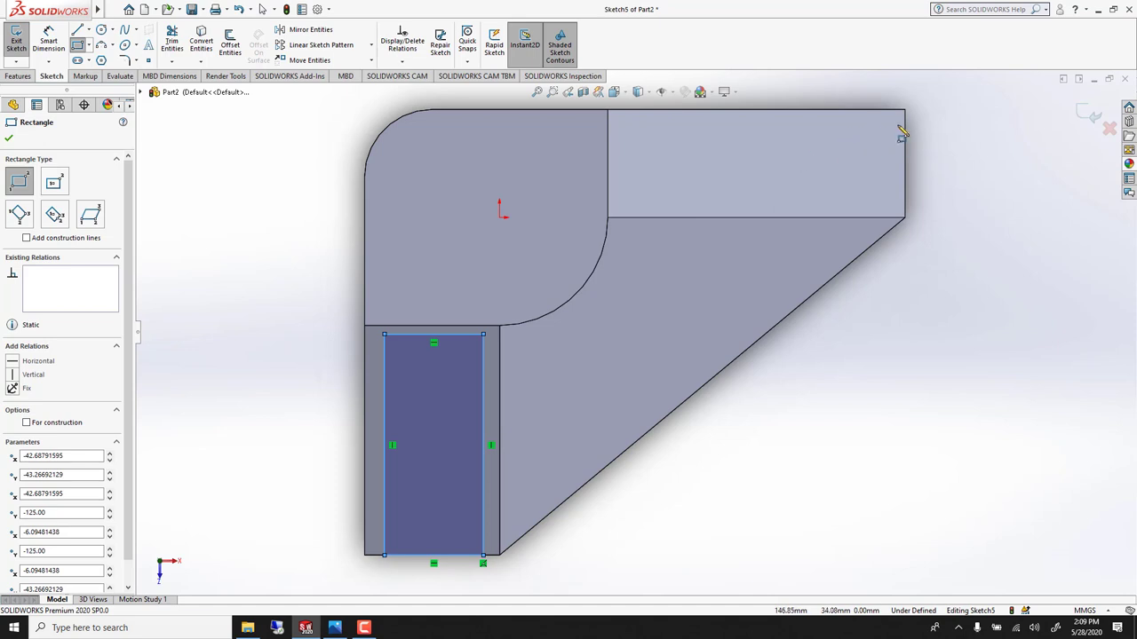
mouse_move(905, 120)
mouse_down()
mouse_move(681, 125)
mouse_move(646, 202)
mouse_up()
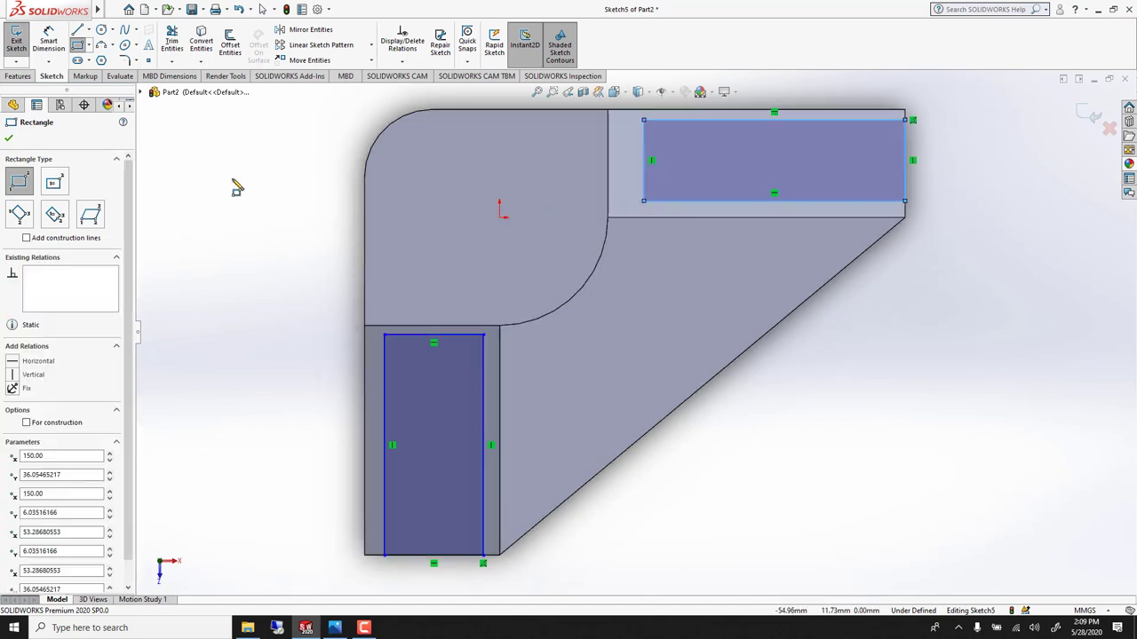
click(10, 140)
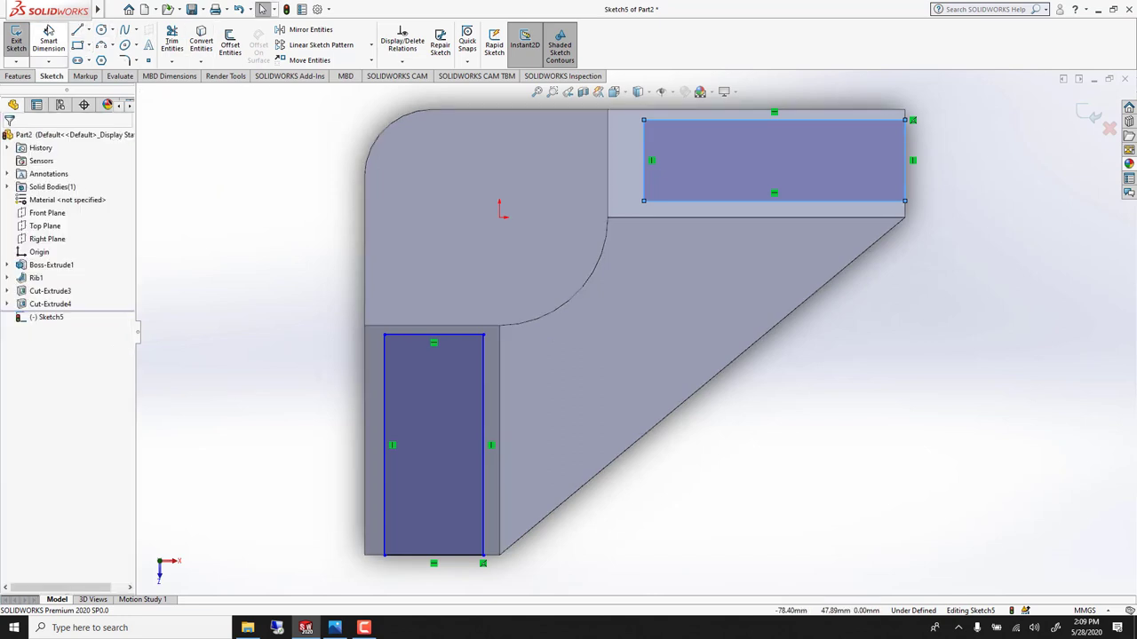
Dimension the 40 mm wide leg's rectangle 5 mm from the adjoining straight edge of the top face
click(49, 40)
scroll(751, 152, down, 2)
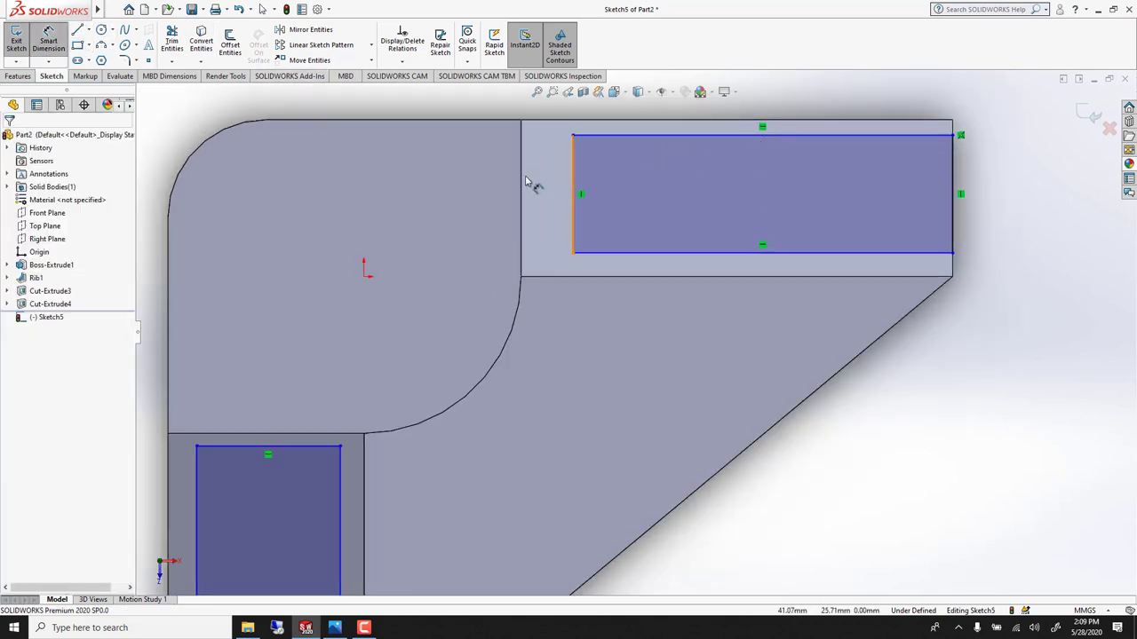
click(523, 183)
click(573, 170)
click(561, 175)
text(5)
key(Return)
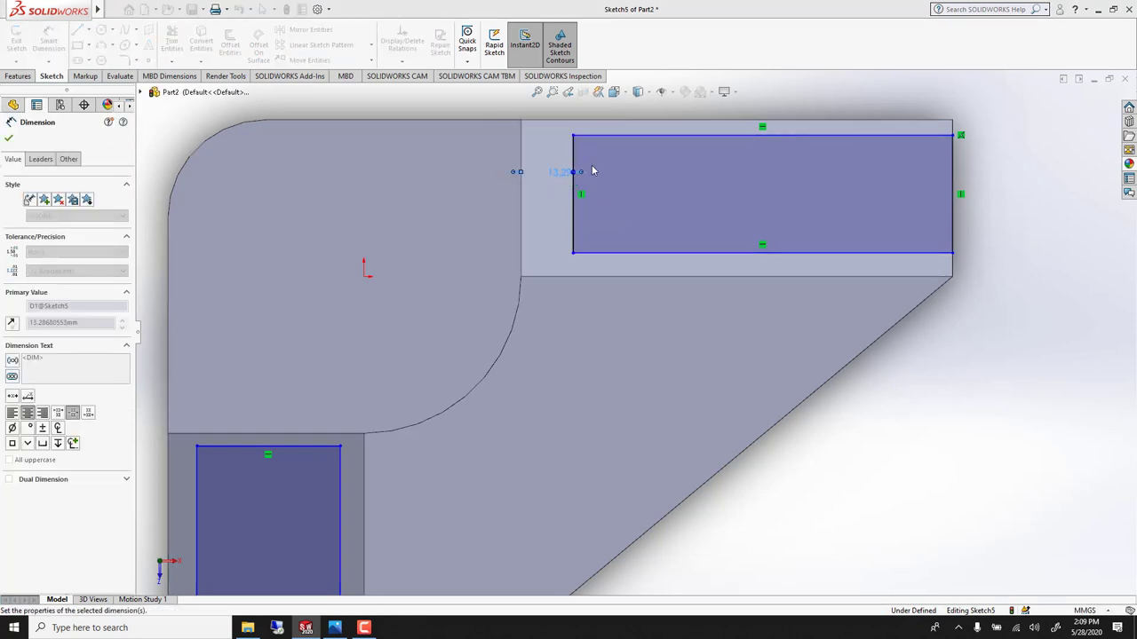
Dimension both long sides of the 40 mm wide leg's rectangle 5 mm from the leg's outer and inner edges
click(597, 135)
click(599, 120)
click(600, 126)
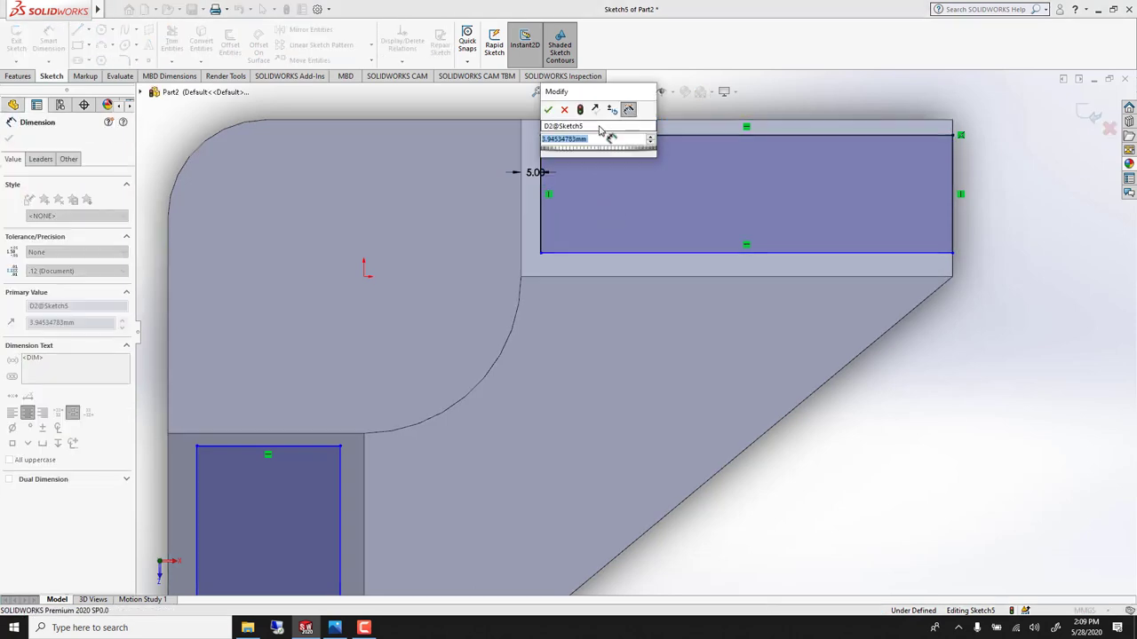
text(5)
key(Return)
text(5)
key(Return)
click(632, 277)
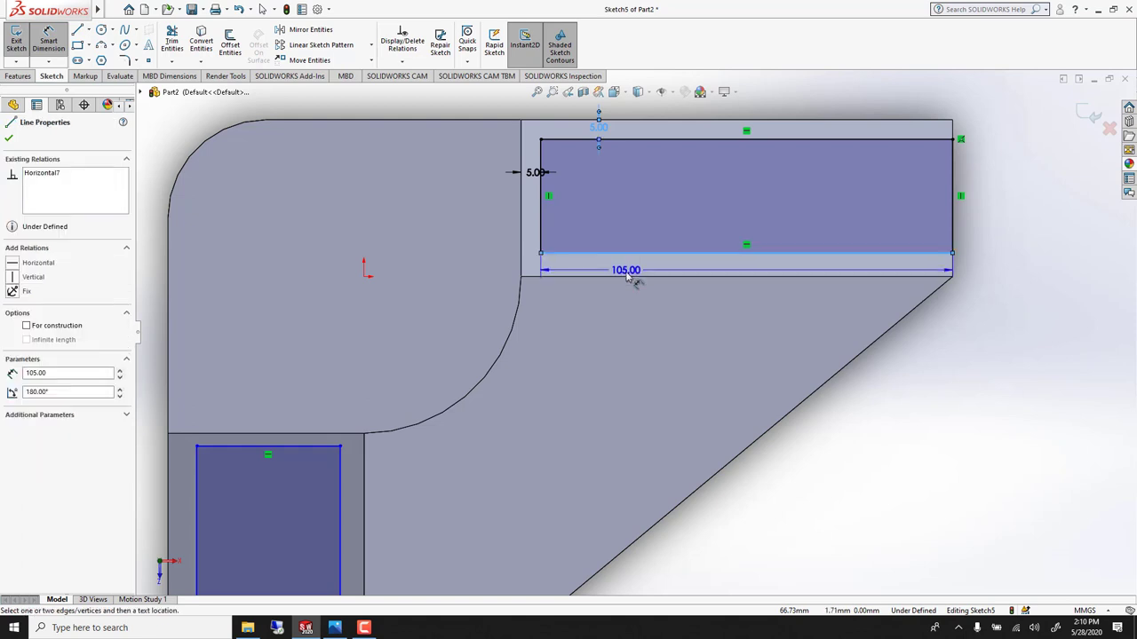
click(627, 277)
click(632, 274)
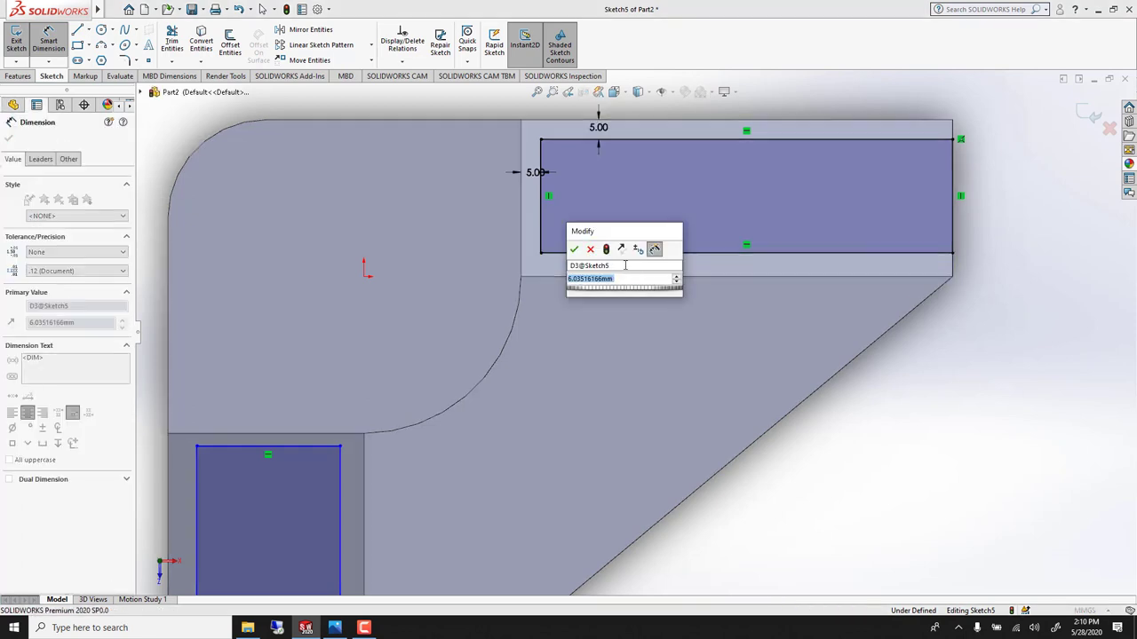
text(5)
key(Return)
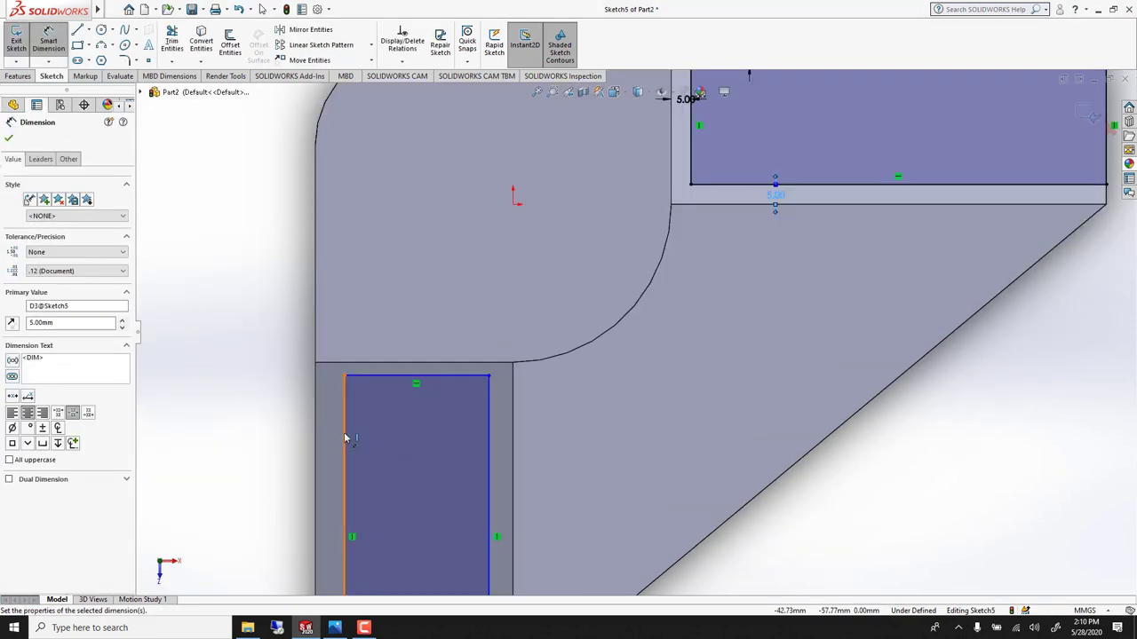
Dimension the 50 mm wide leg's rectangle 5 mm from both long edges of the leg and 5 mm from the top face edge
click(346, 437)
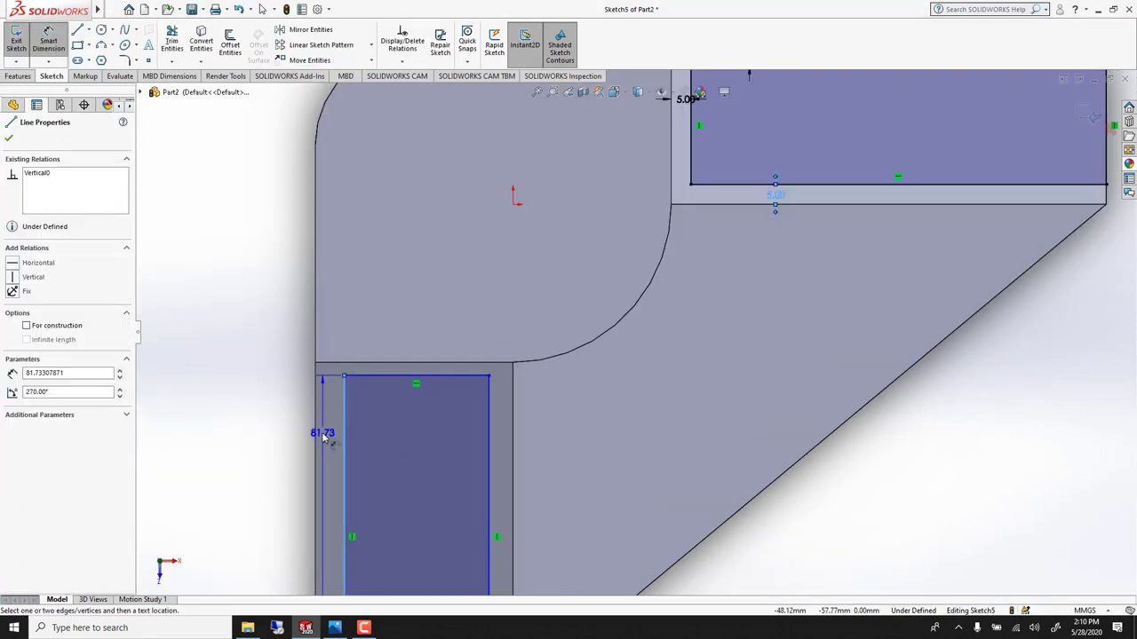
click(316, 437)
click(330, 440)
text(5)
key(Return)
click(489, 416)
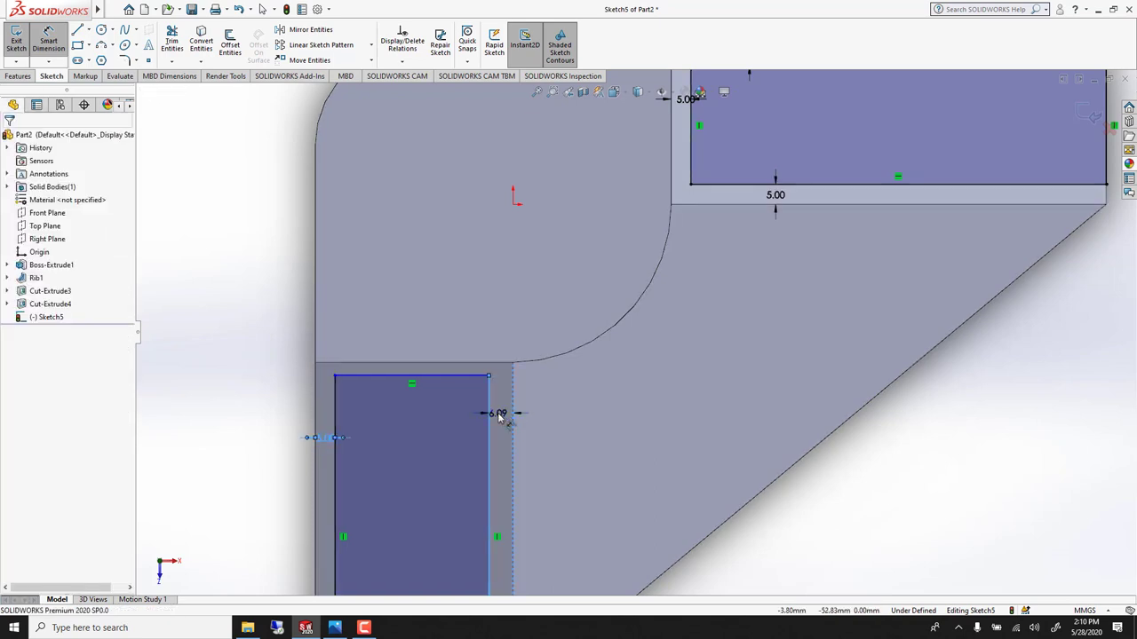
click(499, 414)
text(5)
key(Return)
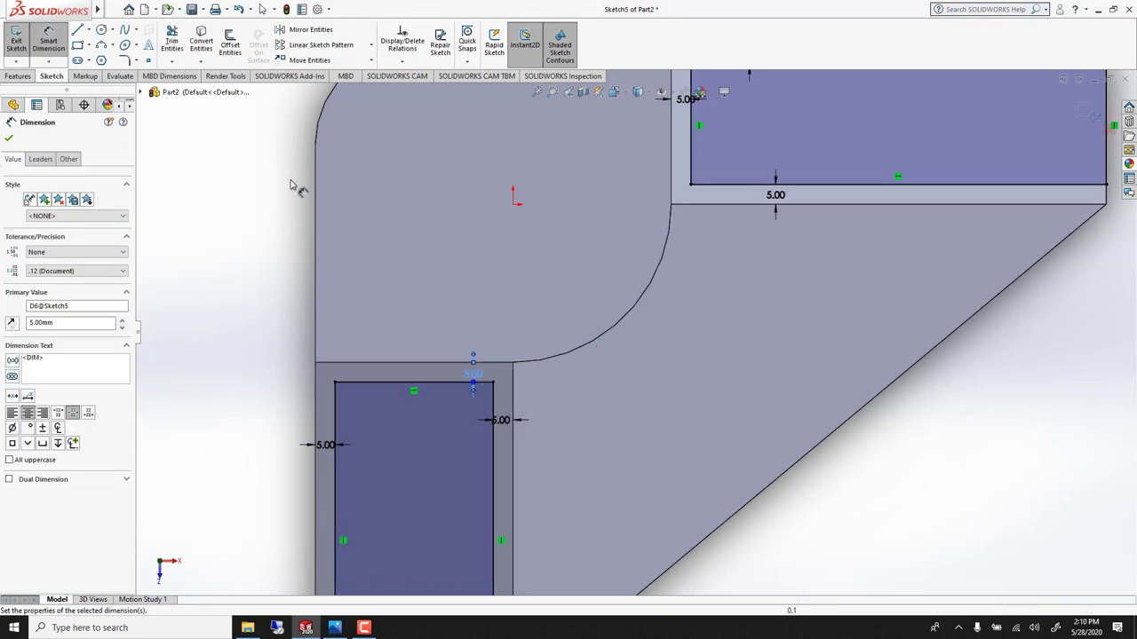
click(7, 140)
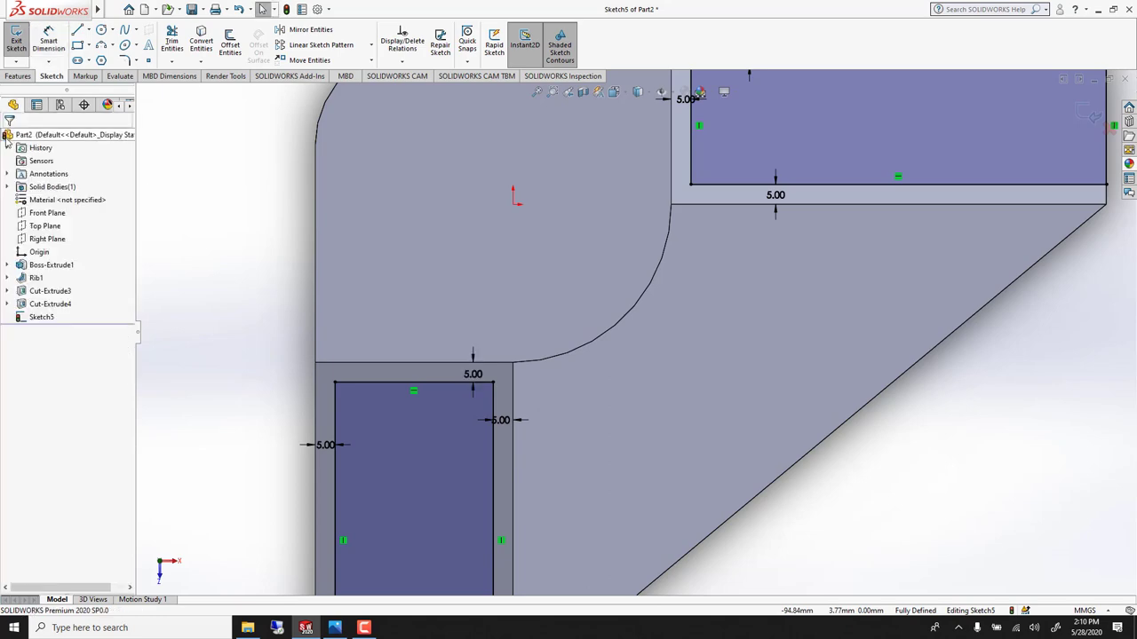
Cut both rectangles down through the sloped legs with Up To Vertex, ending at the base rib's upper outer corner
middle_drag(459, 305, 434, 202)
key(Escape)
scroll(478, 400, up, 3)
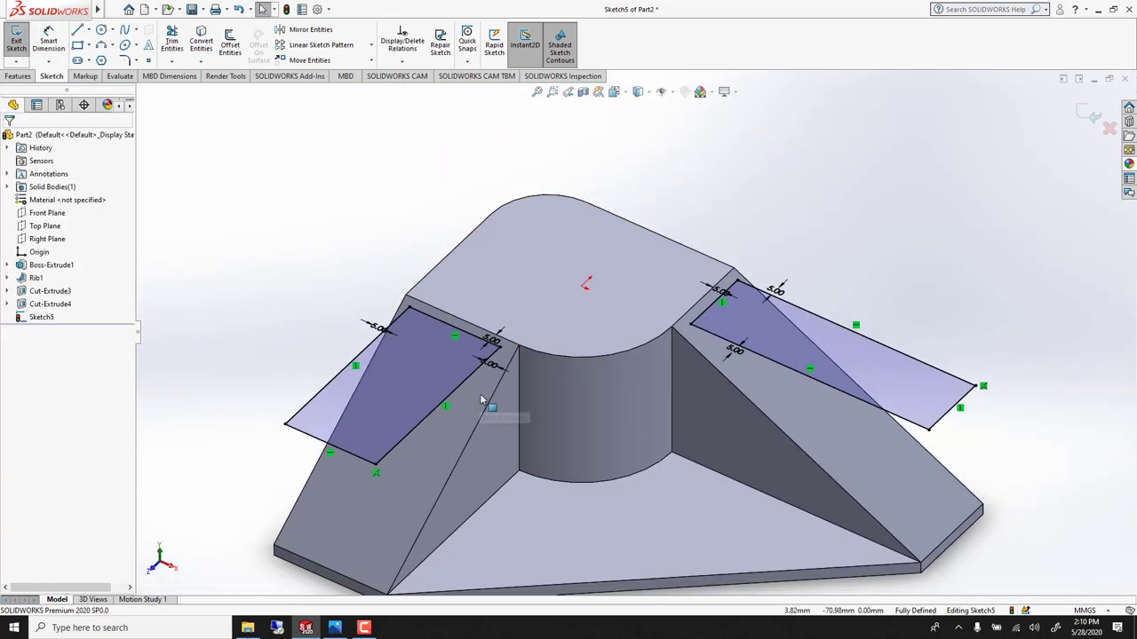
middle_drag(507, 418, 541, 330)
click(17, 75)
click(175, 40)
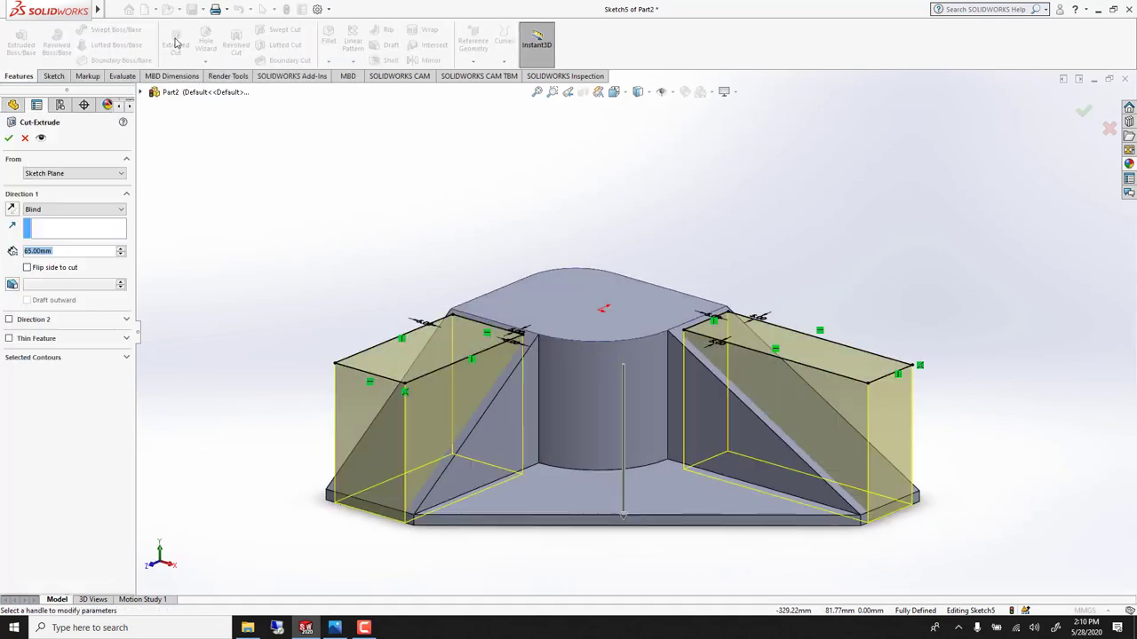
click(88, 211)
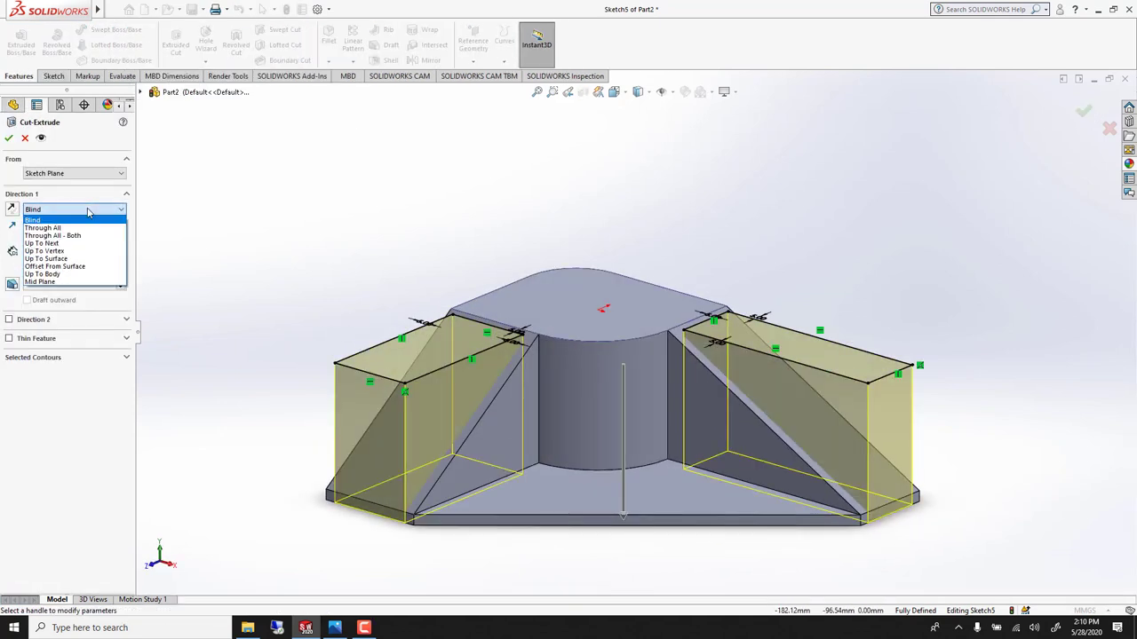
click(45, 251)
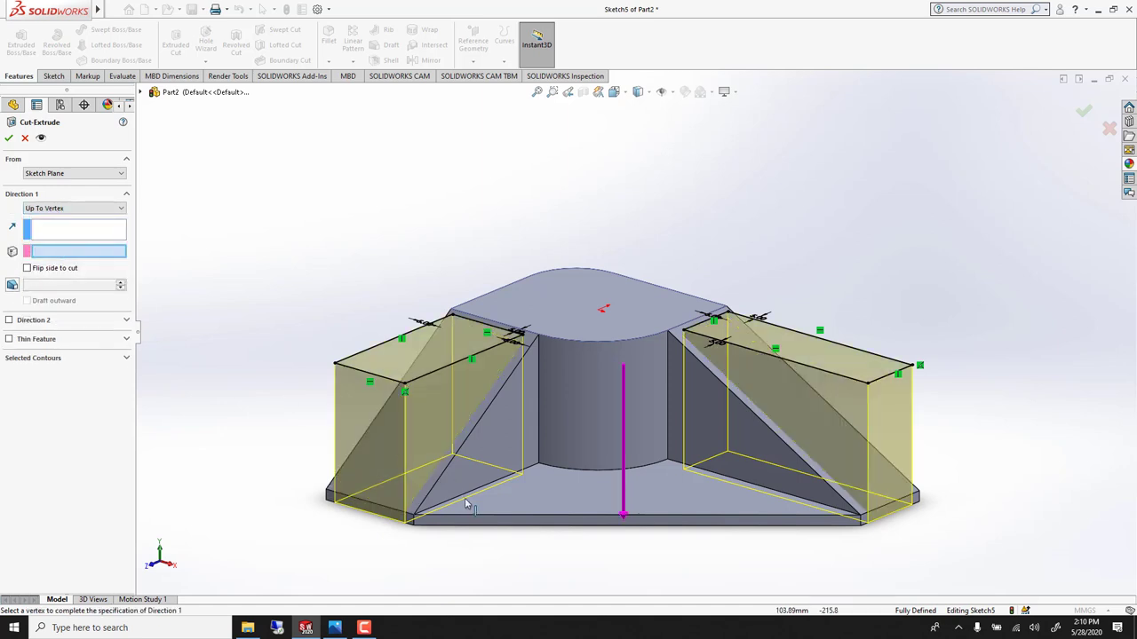
click(413, 516)
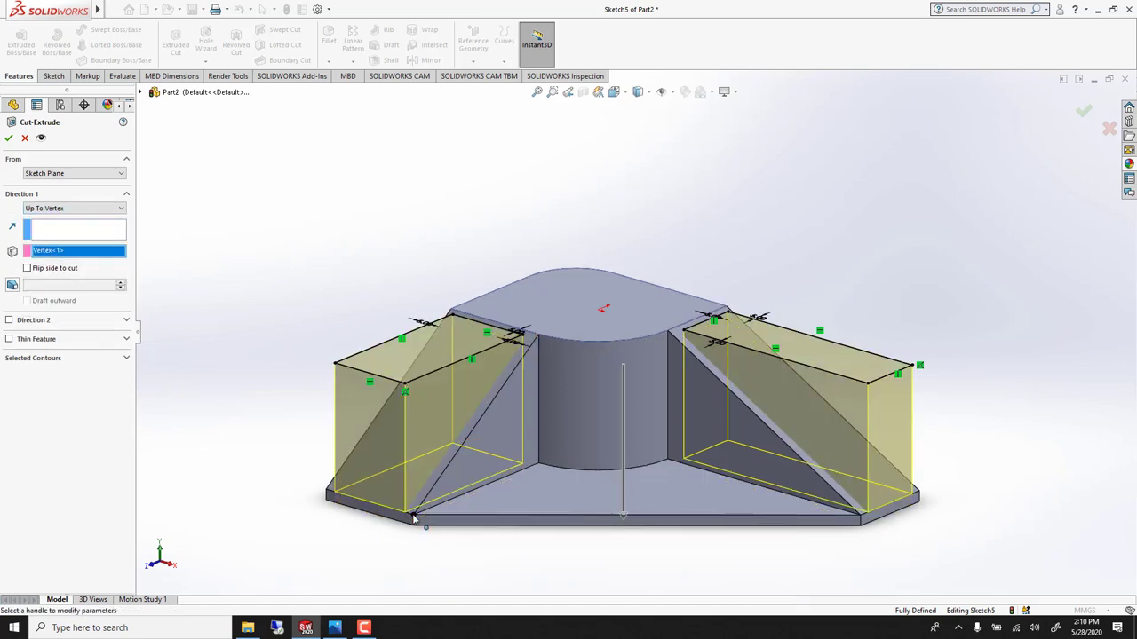
click(9, 138)
Fillet the two vertical edges where the curved wall meets the legs with a 10 mm radius
click(327, 40)
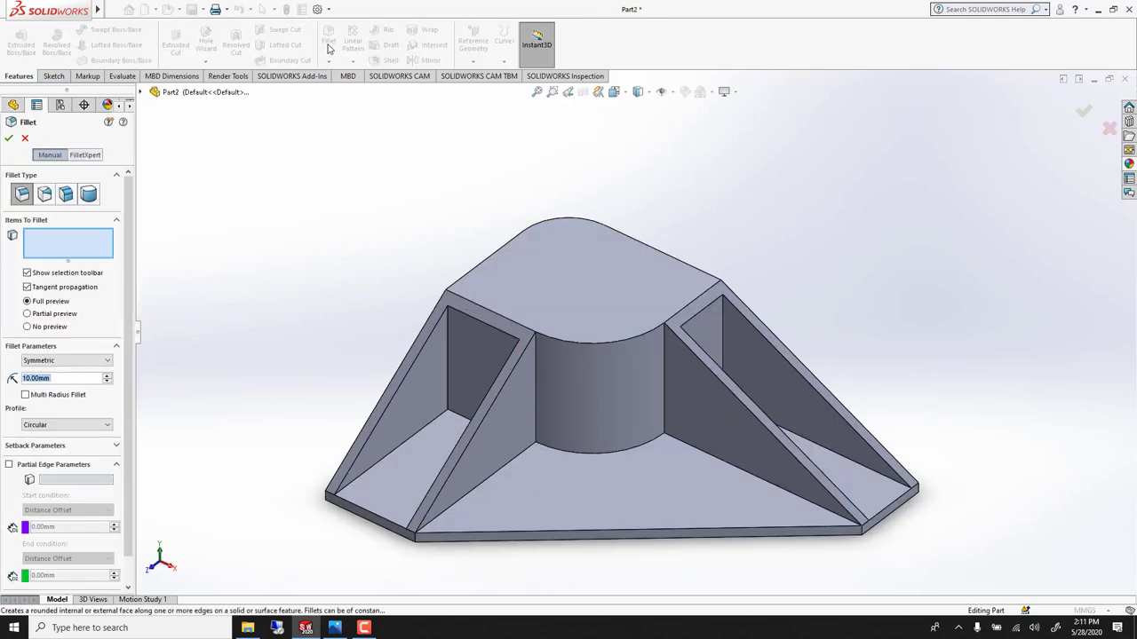
click(536, 390)
click(665, 385)
text(10)
key(Return)
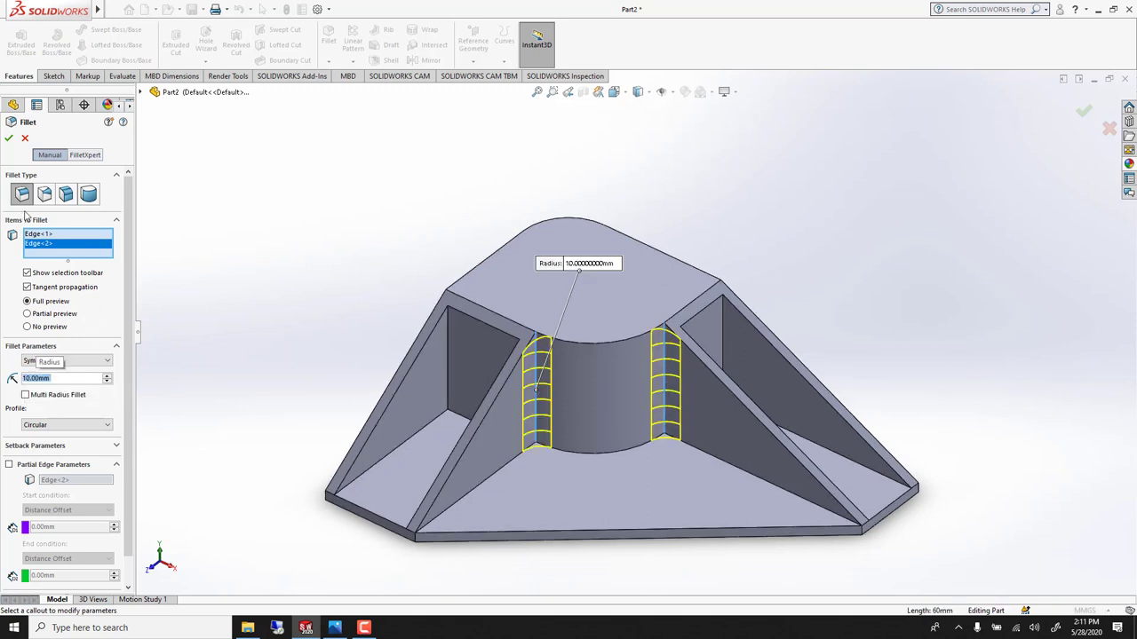
key(Return)
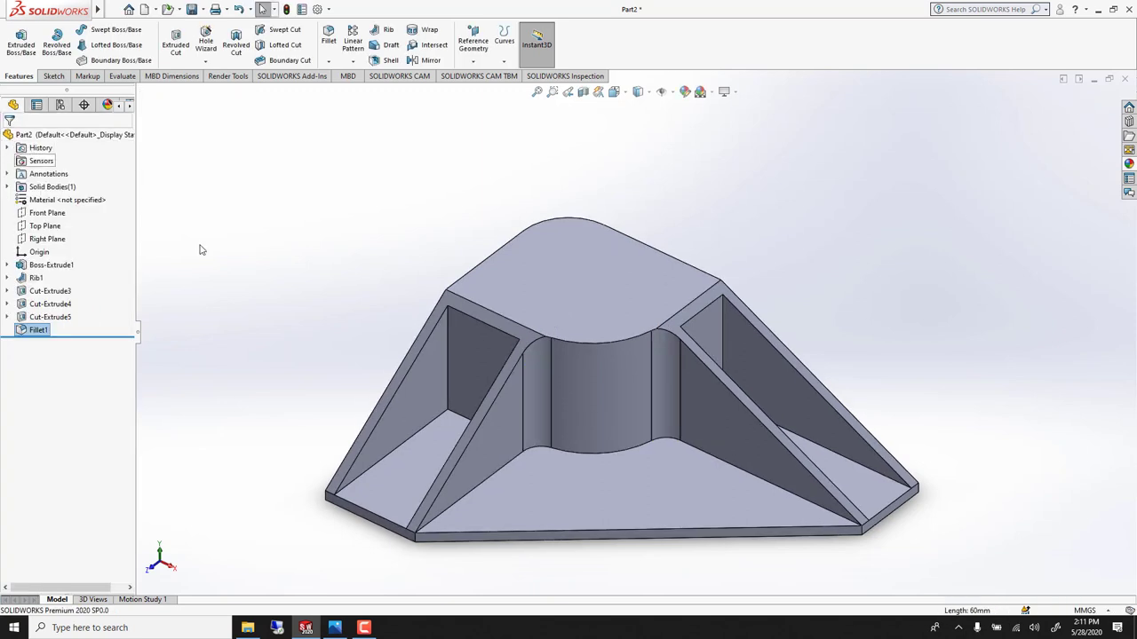
Fillet the curved wall's upper edge and the wall face with a 5 mm radius, including the tangent edges along the base
click(328, 40)
click(598, 342)
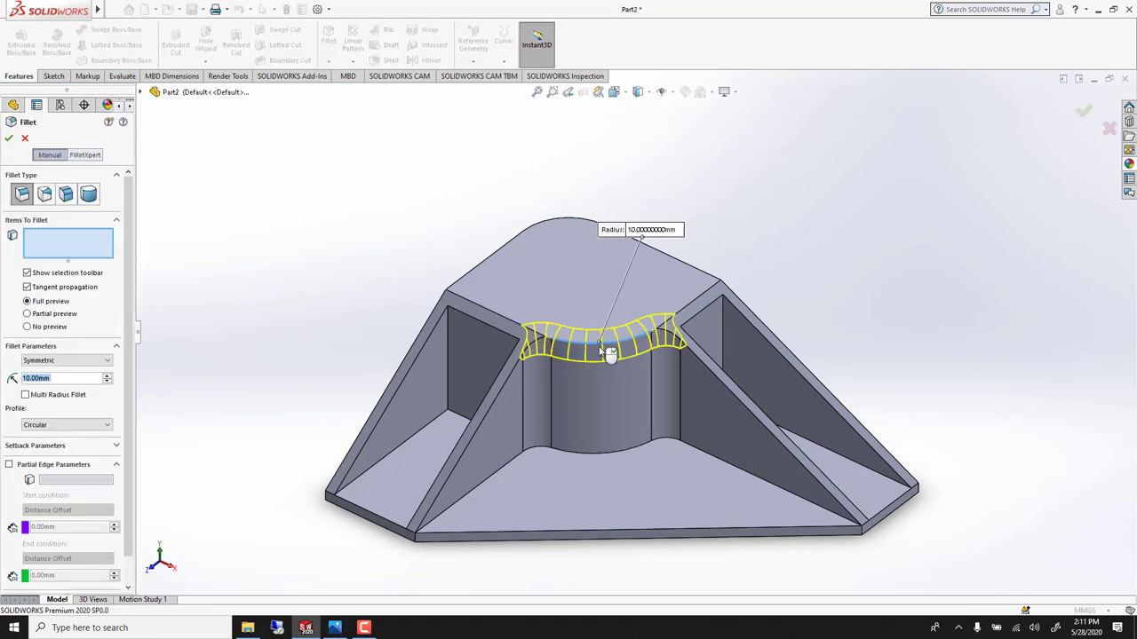
click(587, 457)
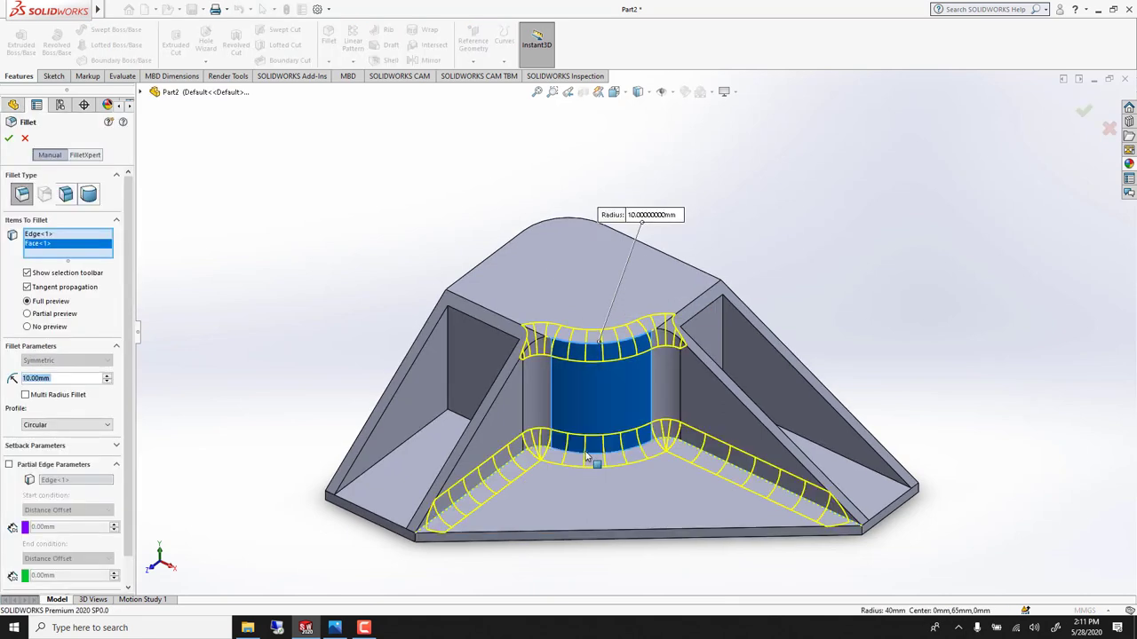
text(5)
key(Return)
click(5, 138)
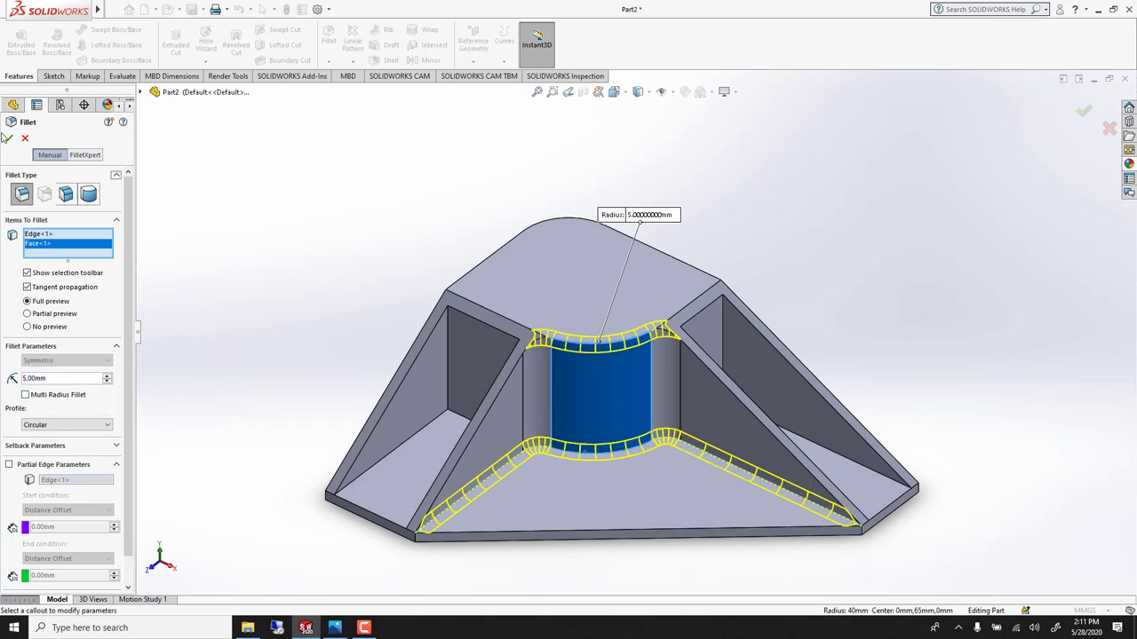
Sketch one centred circle near each leg's outer end on the pocket floor plane, with a radius of about 10 mm in the 50 mm wide leg
middle_drag(377, 452, 418, 477)
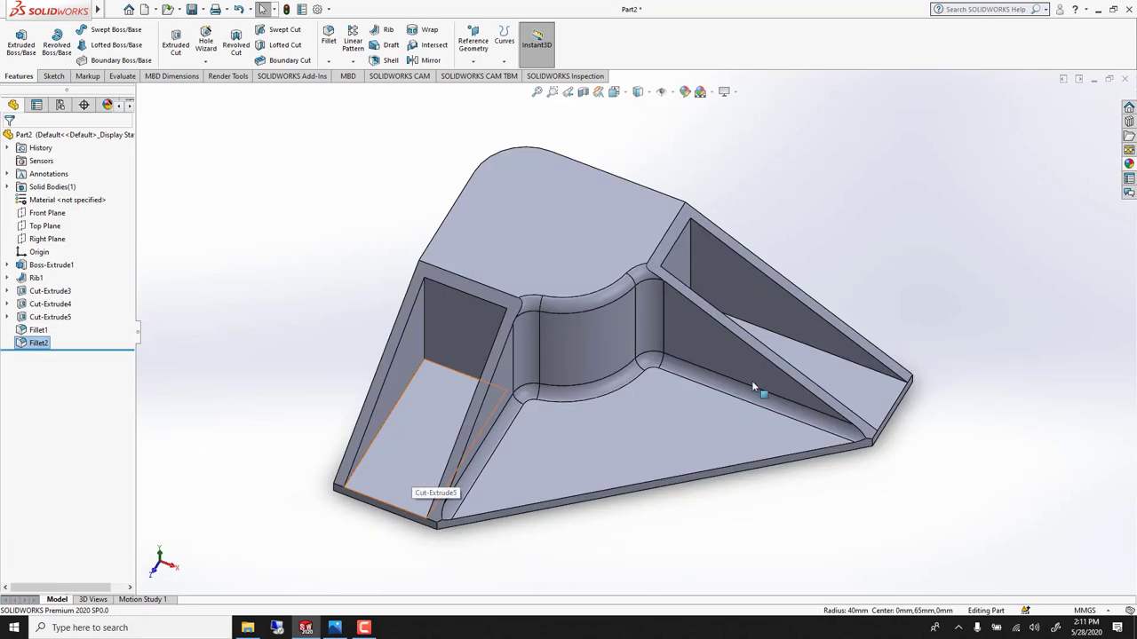
click(414, 459)
click(473, 425)
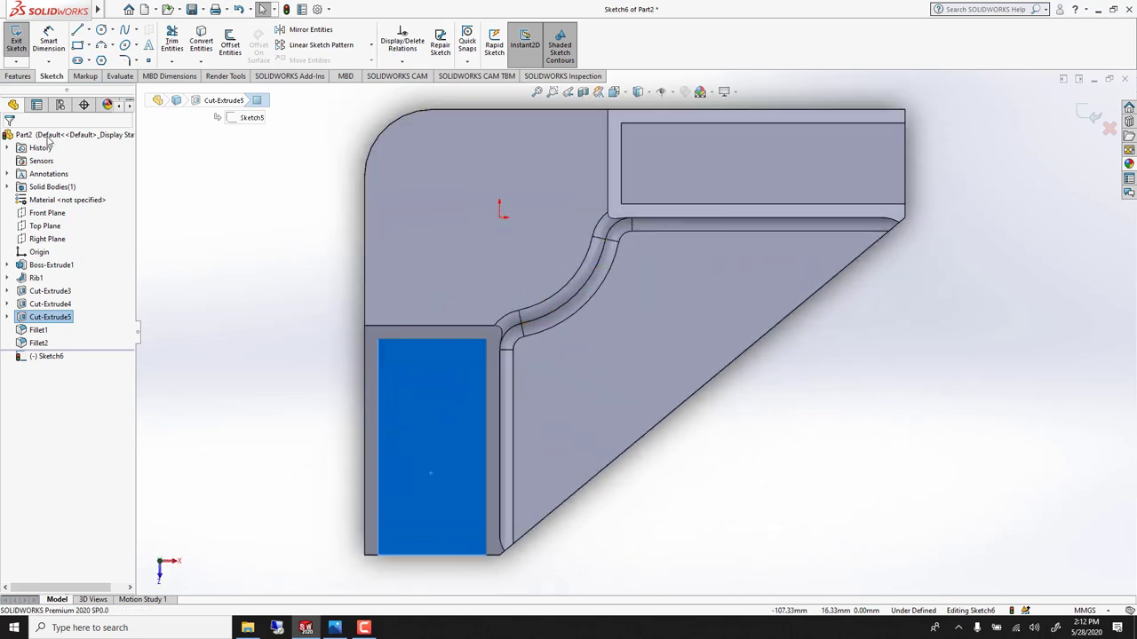
click(101, 29)
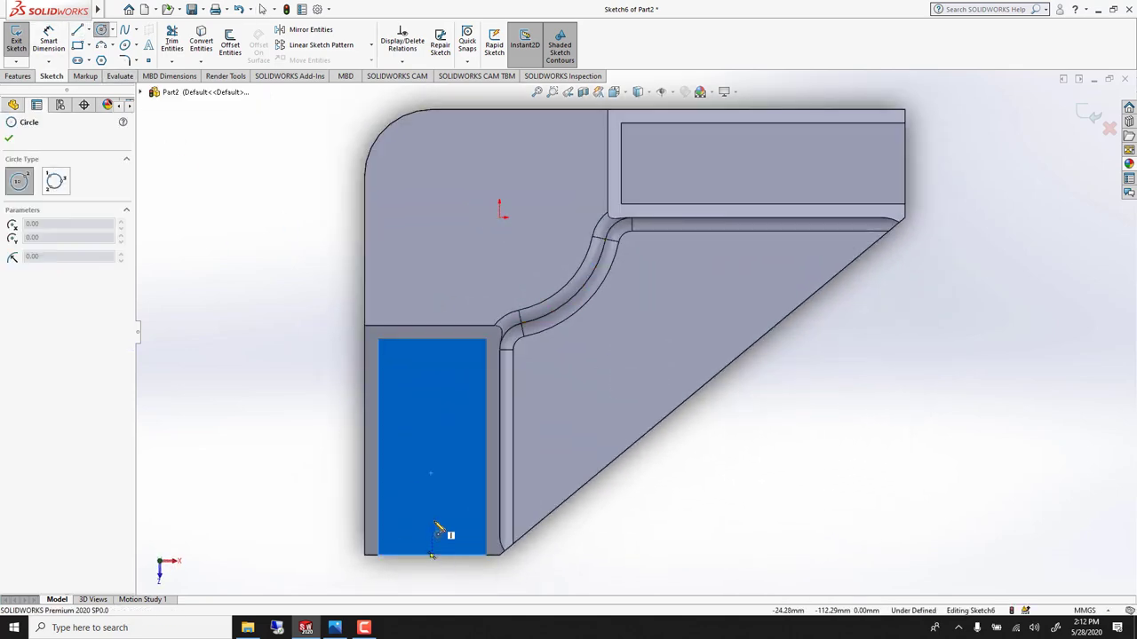
click(432, 512)
click(451, 494)
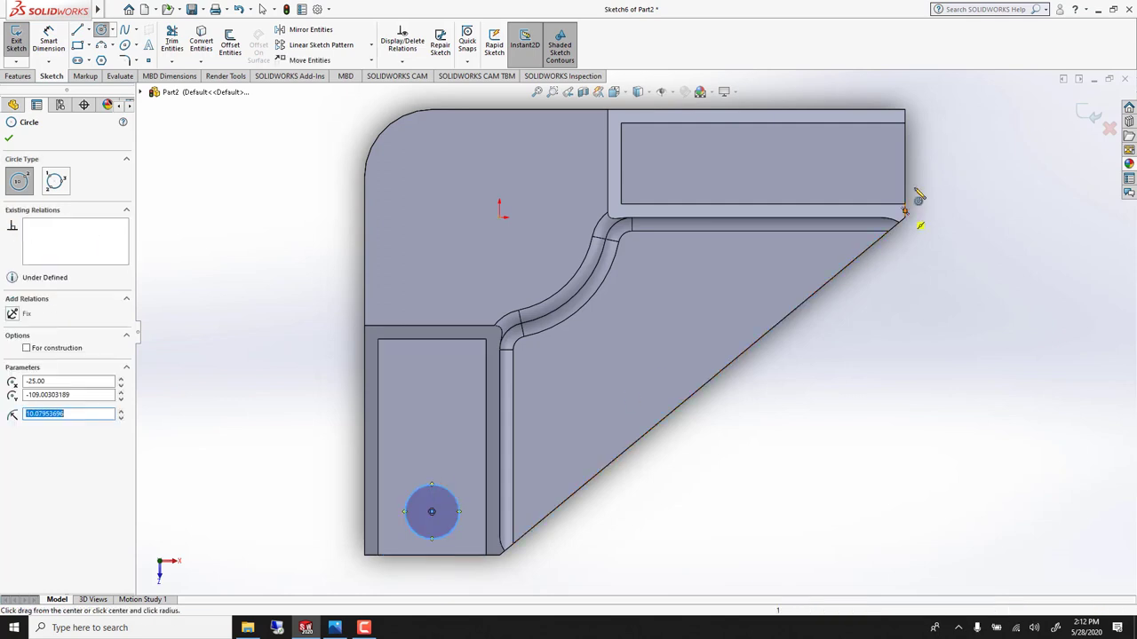
key(Escape)
key(Return)
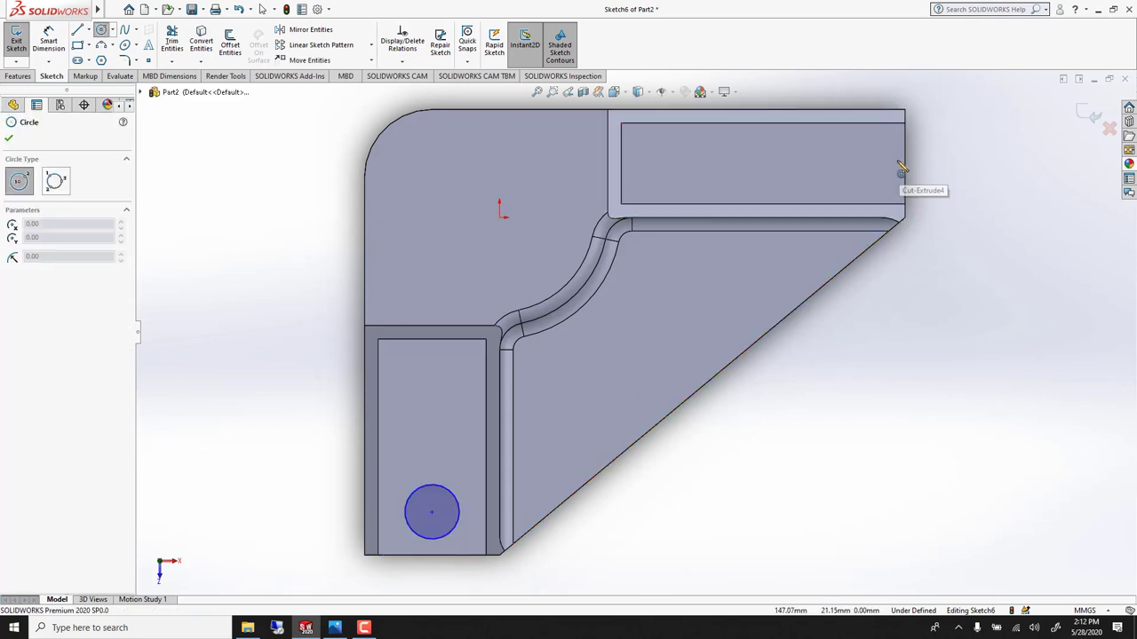
click(871, 161)
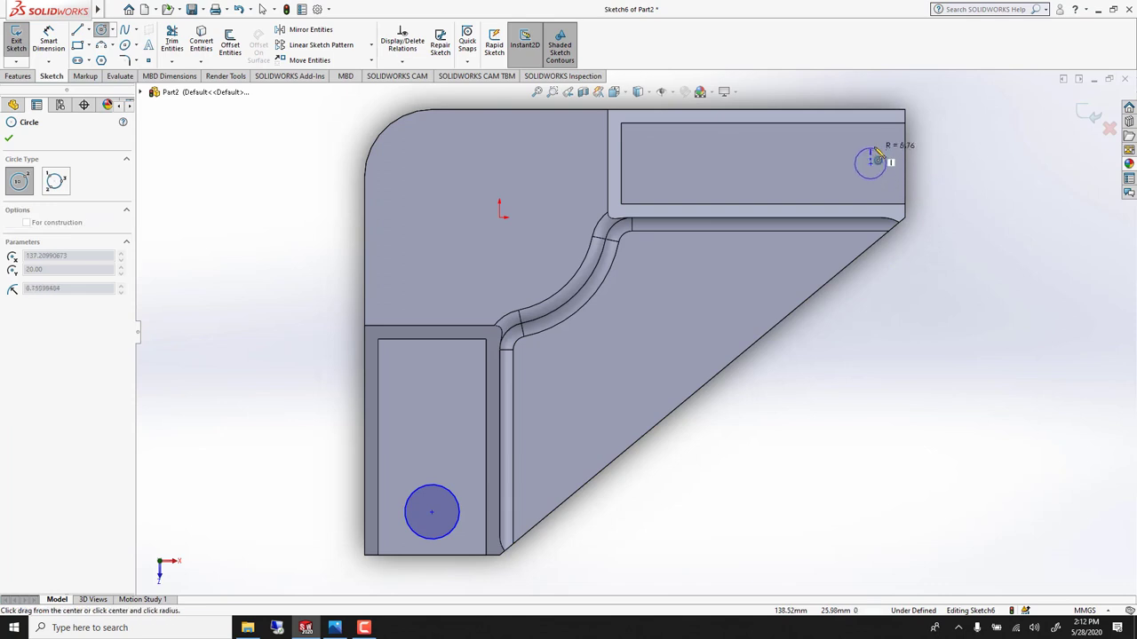
click(877, 158)
Dimension the circle in the narrower leg 16 mm from the leg's outer end edge, with a diameter of 25 mm
click(49, 40)
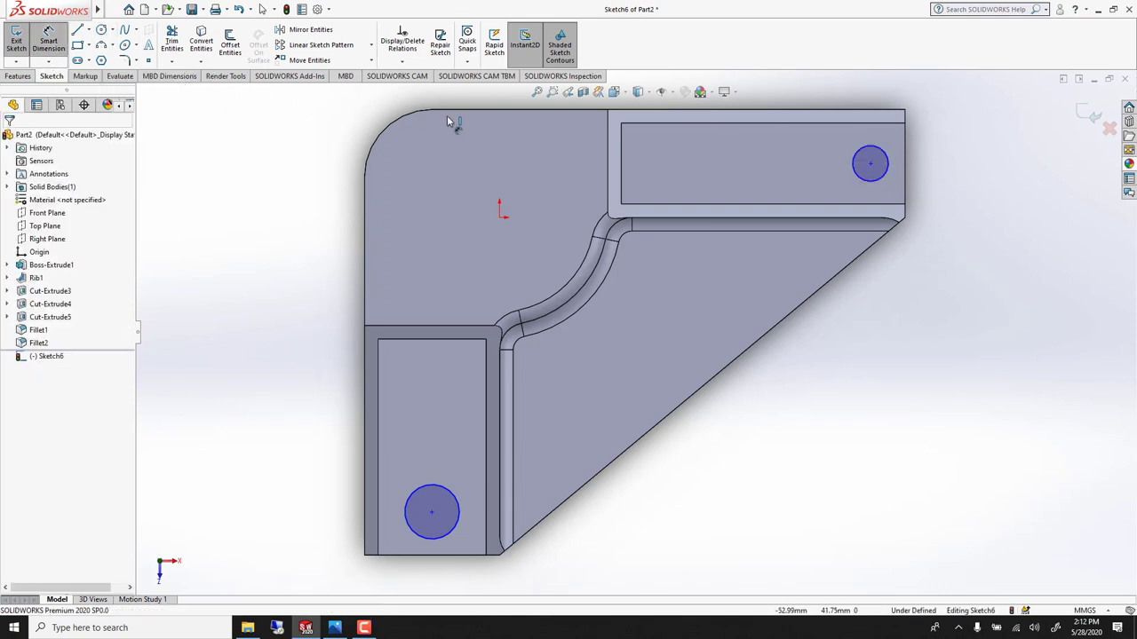
click(872, 164)
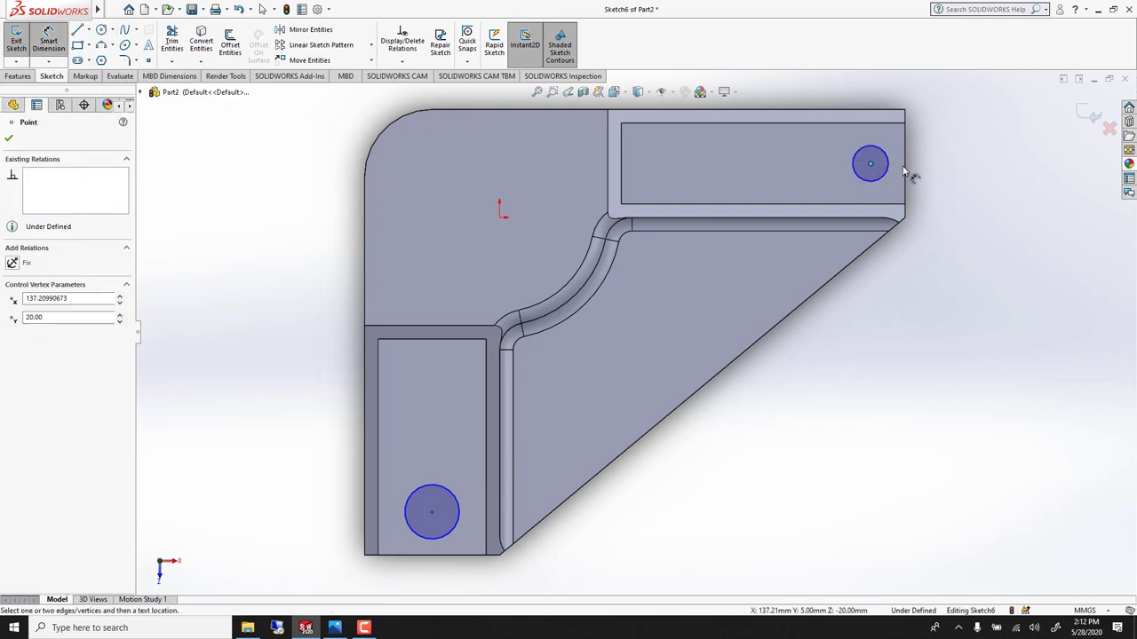
click(906, 169)
click(894, 99)
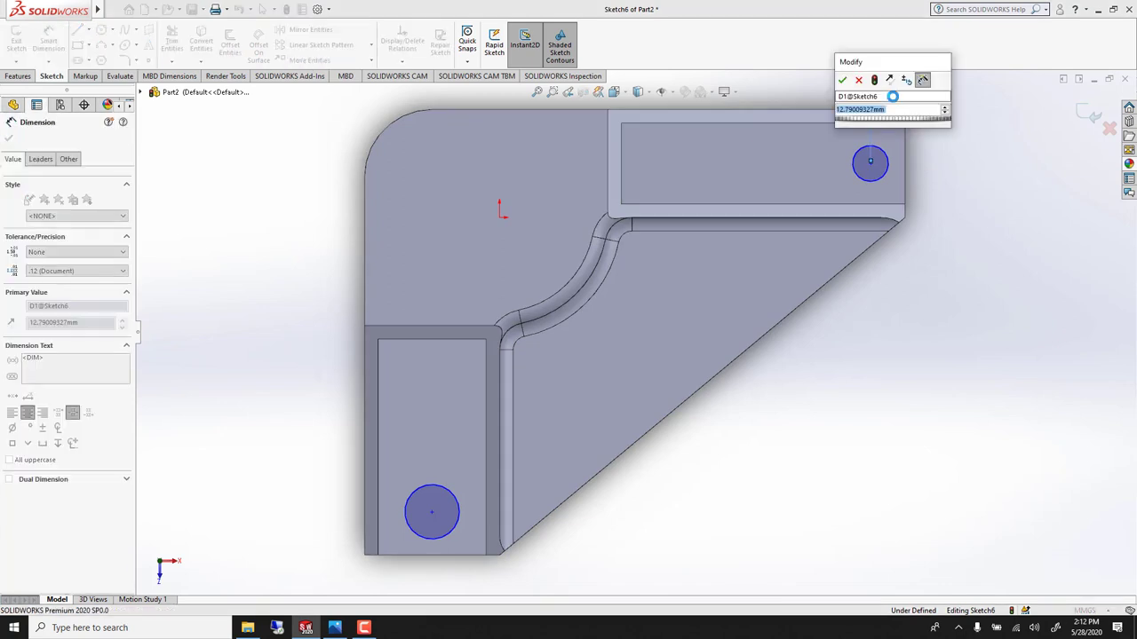
text(16)
key(Return)
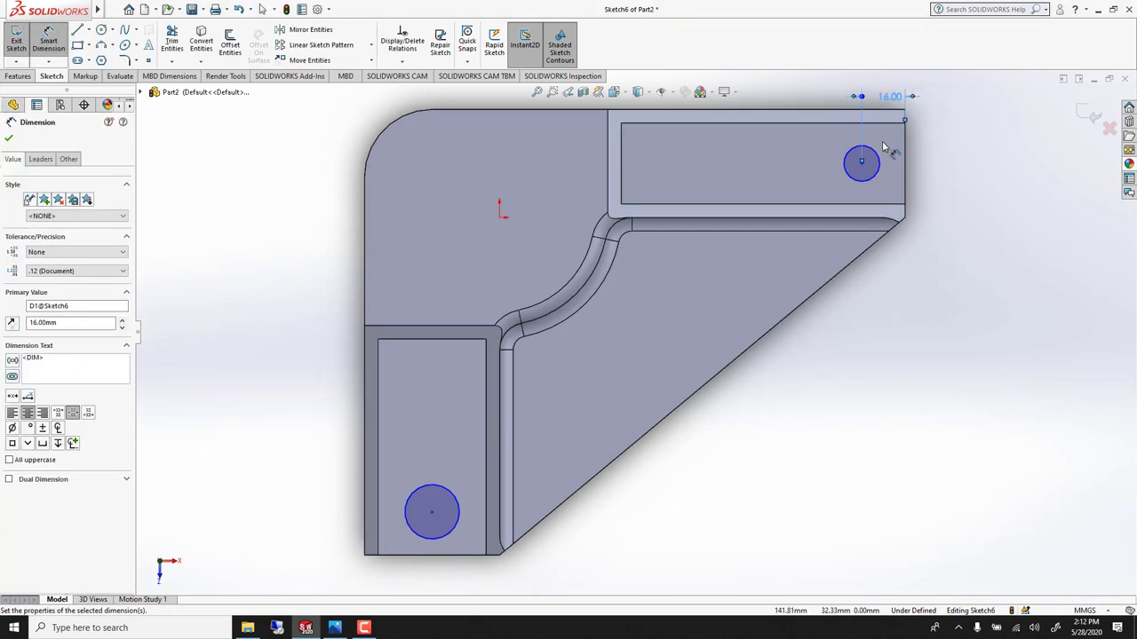
click(848, 175)
click(815, 178)
text(25)
key(Return)
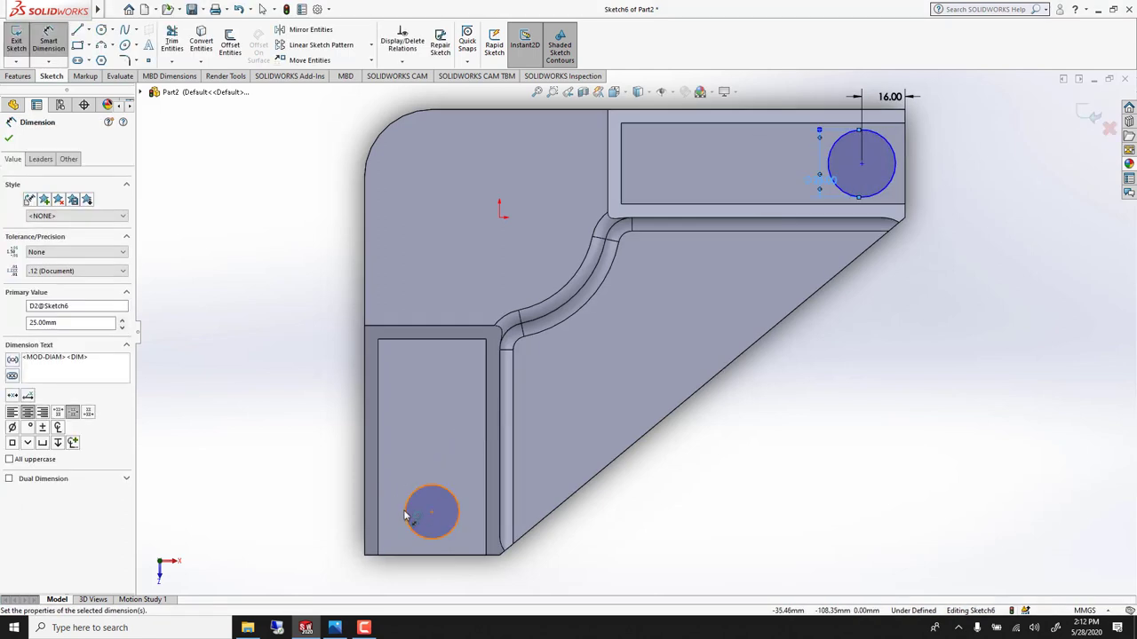
Dimension the circle in the 50 mm wide leg 19 mm from the leg's outer end edge, with a diameter of 30 mm
click(431, 512)
click(439, 556)
click(338, 540)
text(19)
key(Return)
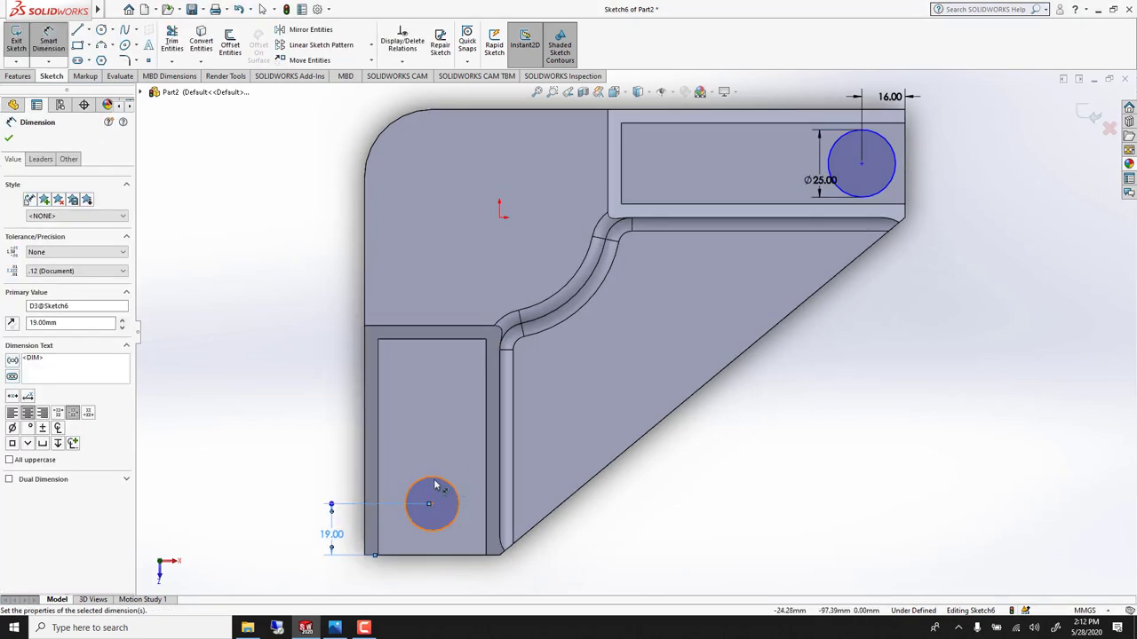
click(435, 482)
click(442, 453)
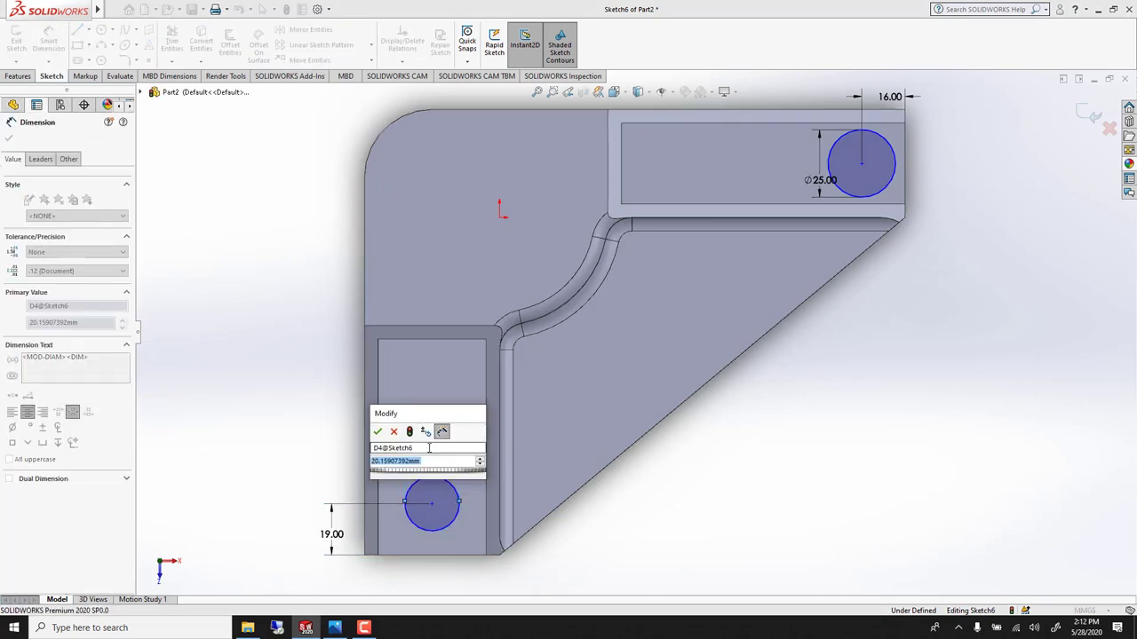
text(30)
key(Return)
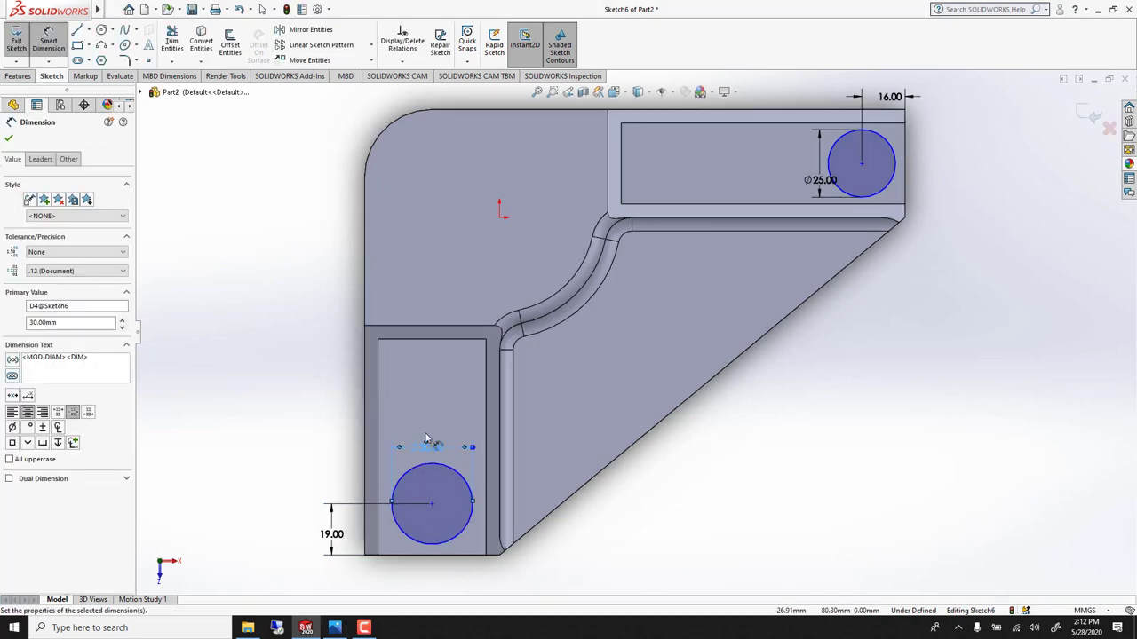
key(Escape)
Extrude both circles 5 mm upward from the pocket floors as a blind boss merged with the body
middle_drag(568, 428, 524, 232)
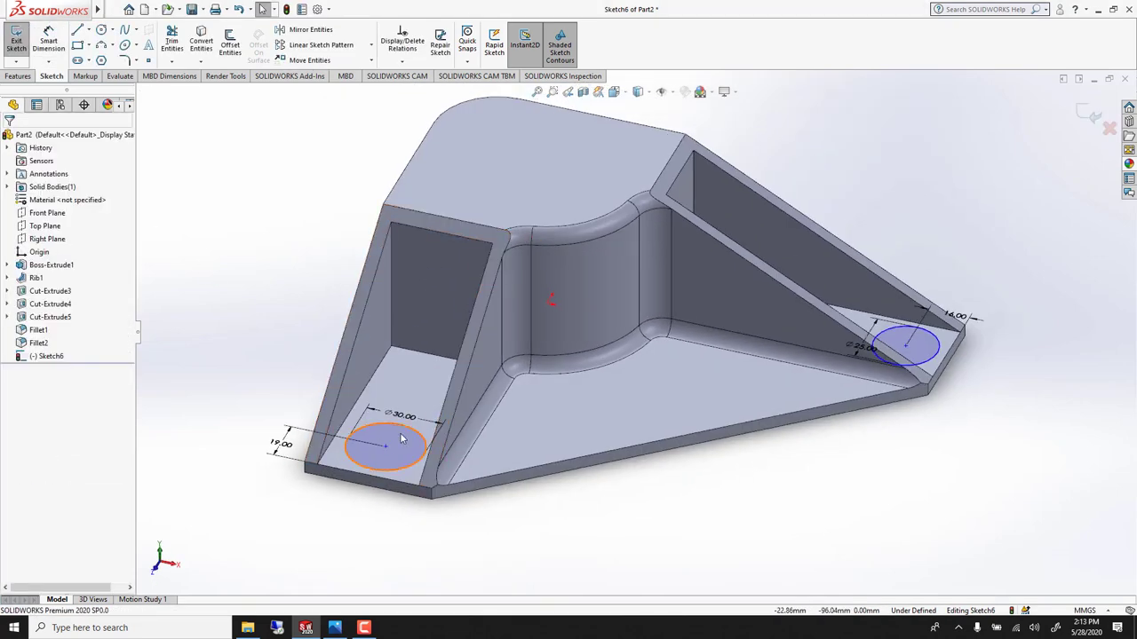
click(17, 76)
click(21, 44)
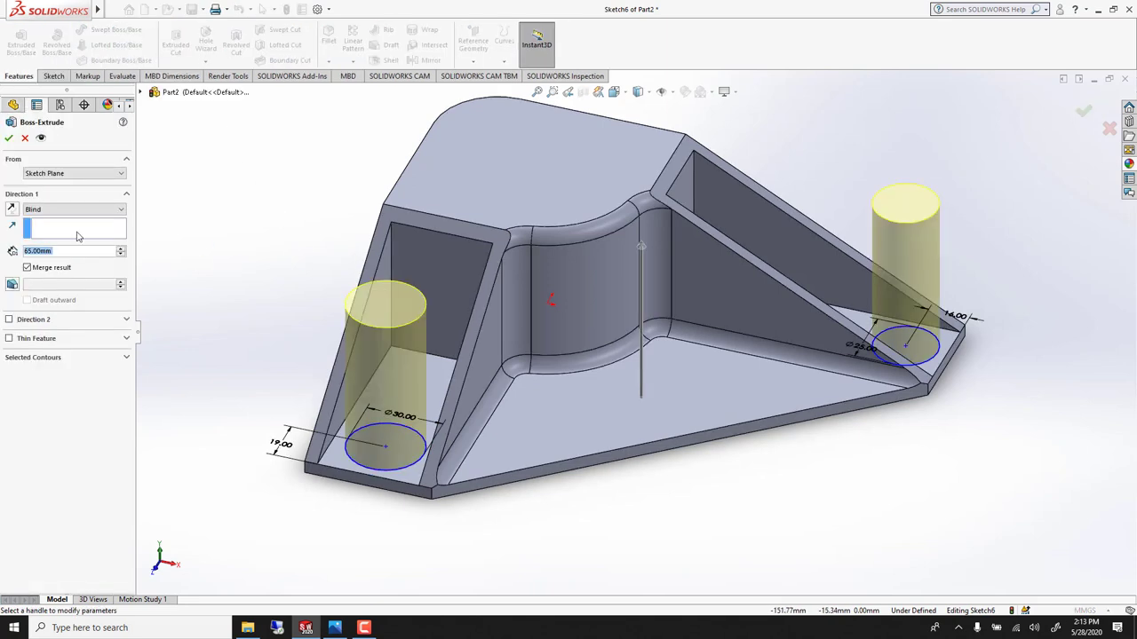
text(5)
key(Return)
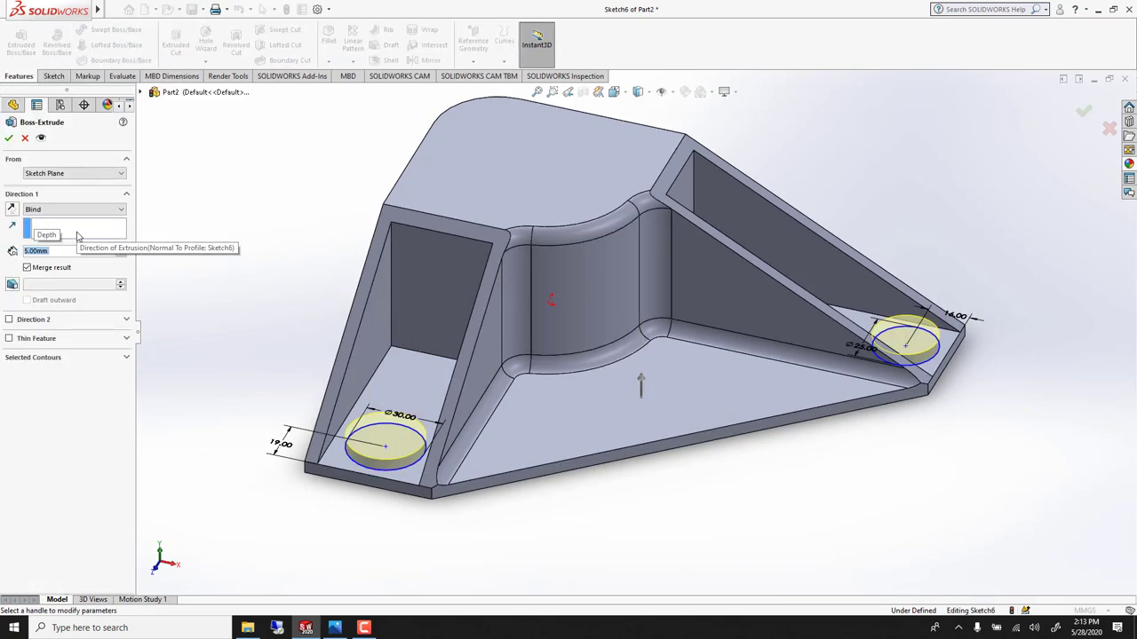
click(10, 139)
Start a sketch on the bracket's top face and convert the three tangent arc edges above the curved wall into sketch entities
scroll(595, 226, down, 3)
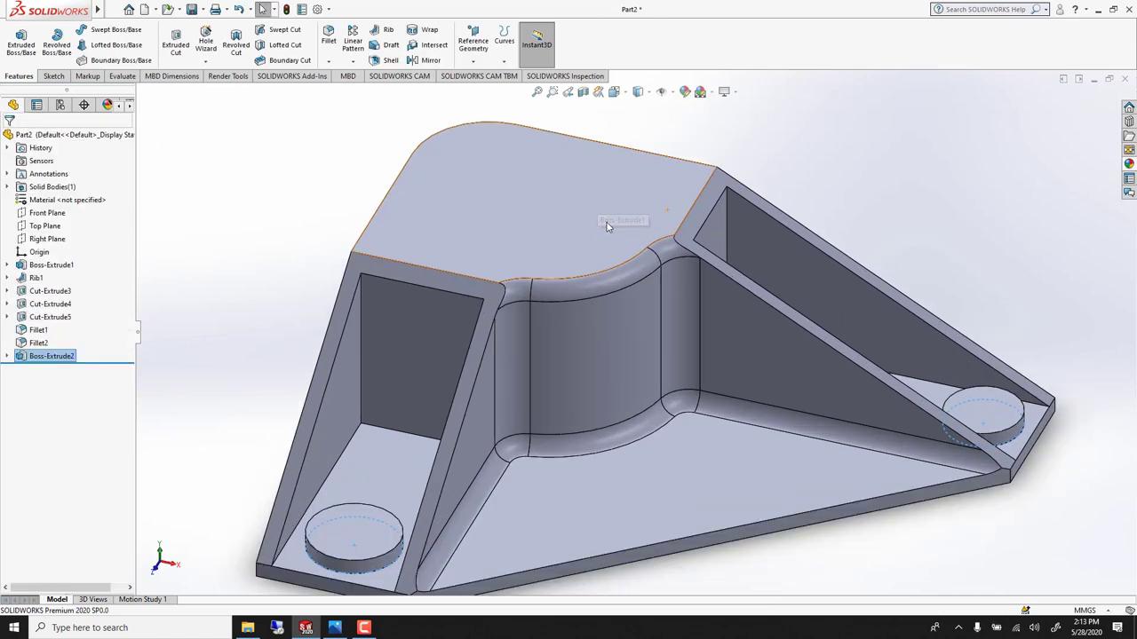
middle_drag(546, 260, 421, 343)
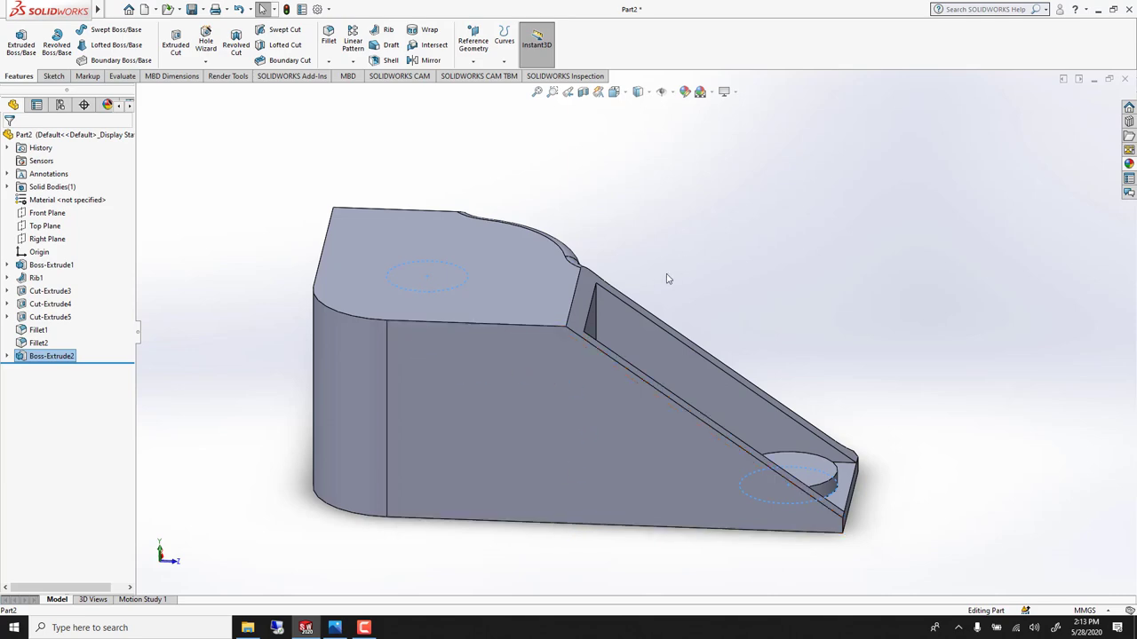
middle_drag(665, 279, 521, 299)
scroll(540, 163, up, 2)
scroll(540, 163, down, 3)
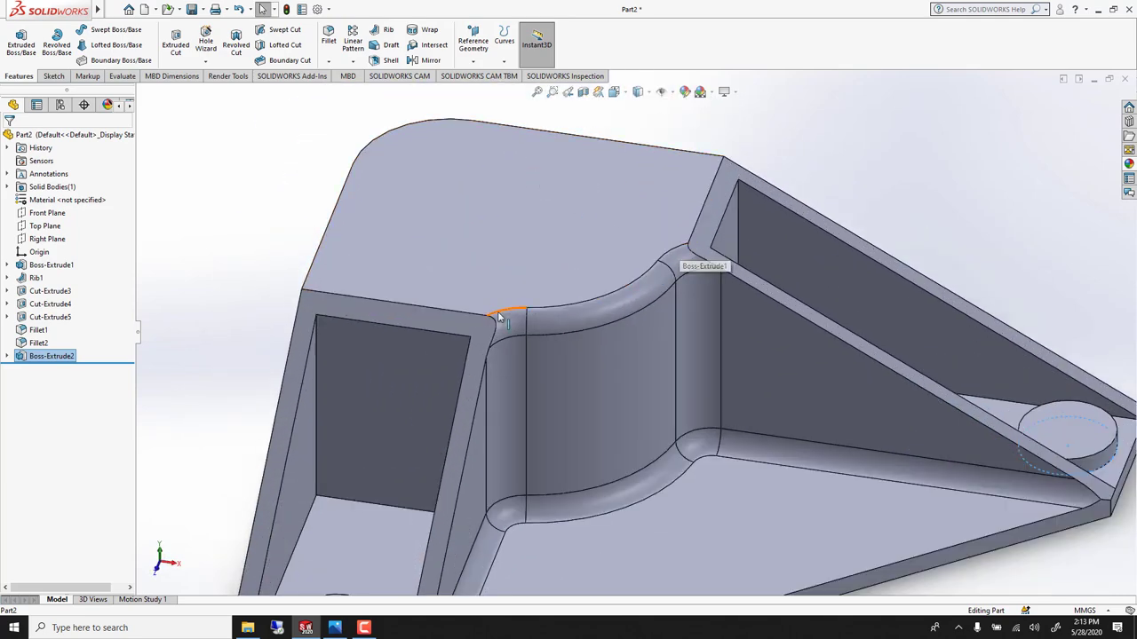
click(600, 191)
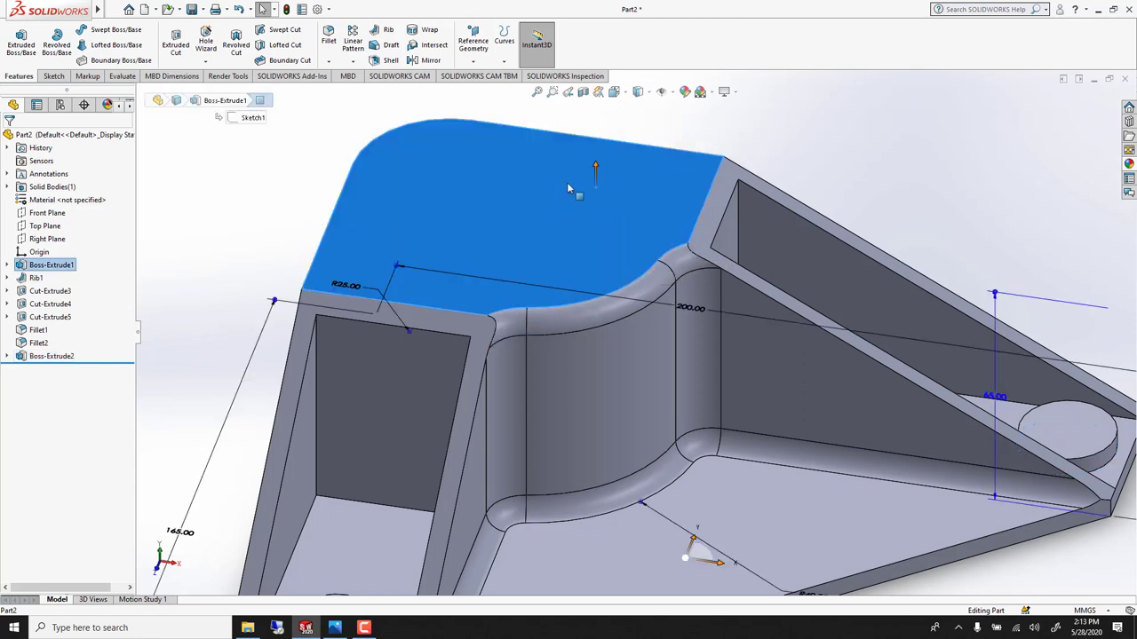
click(633, 126)
click(629, 167)
click(676, 125)
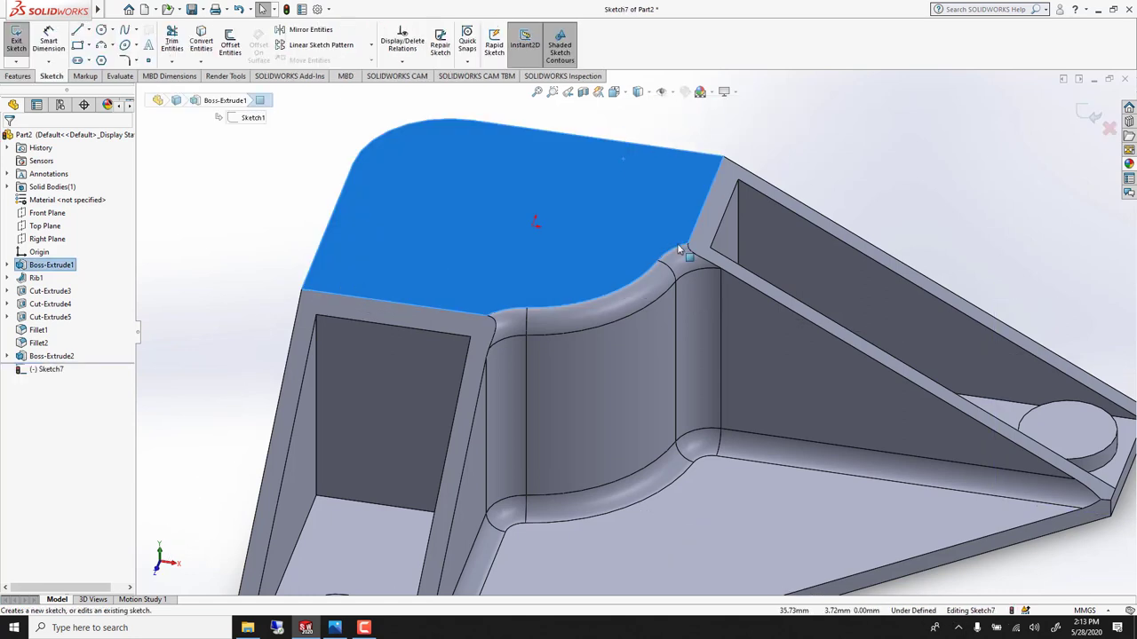
click(823, 161)
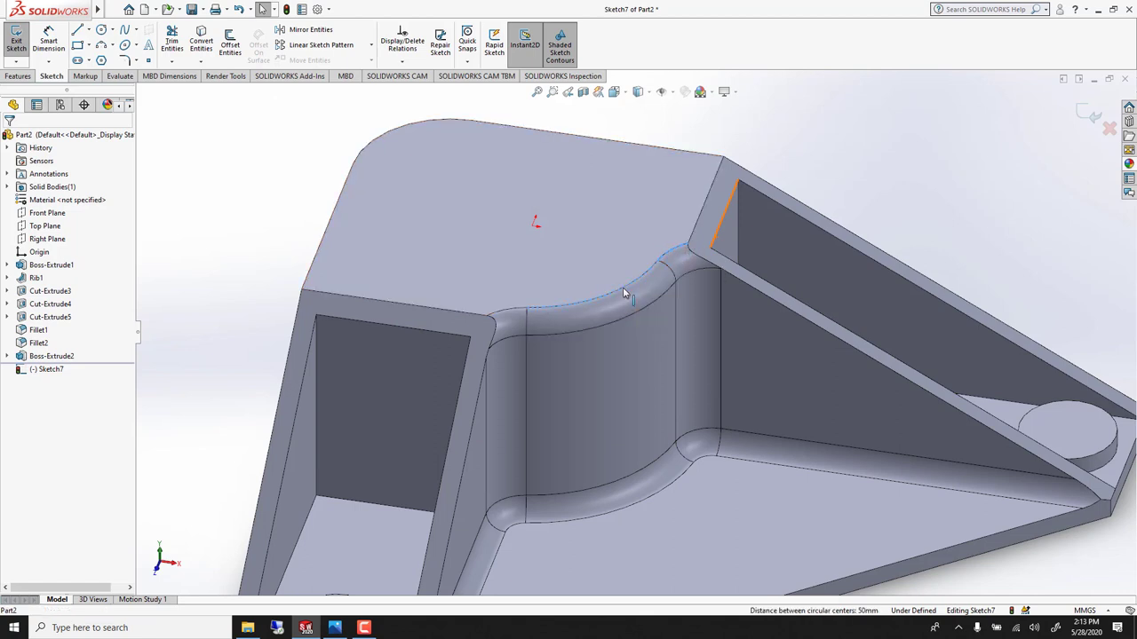
click(513, 311)
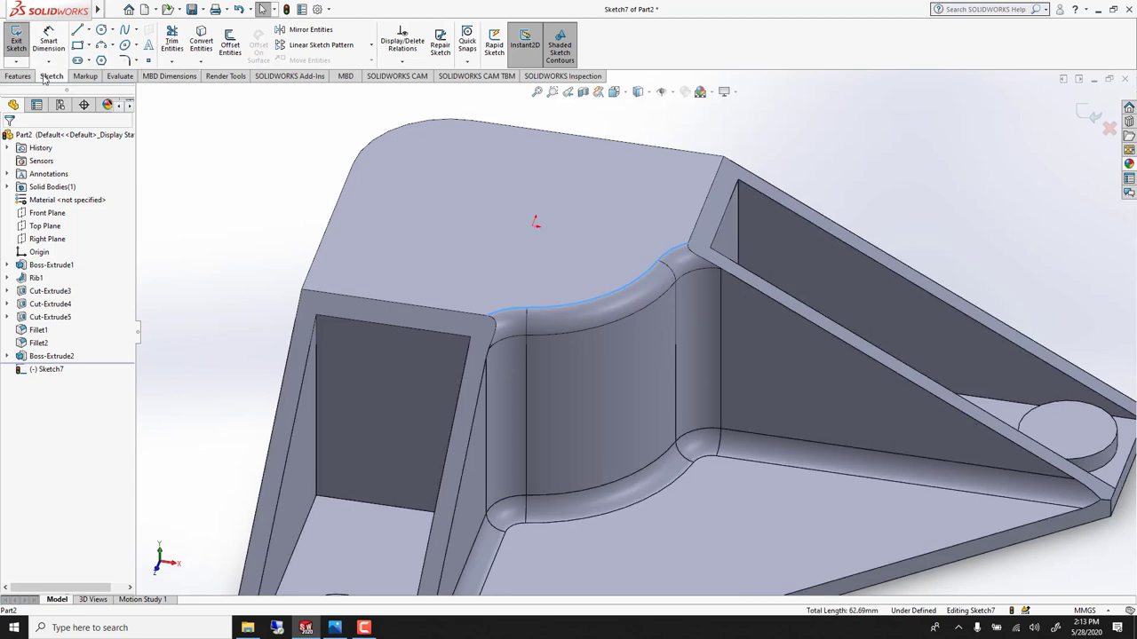
click(208, 52)
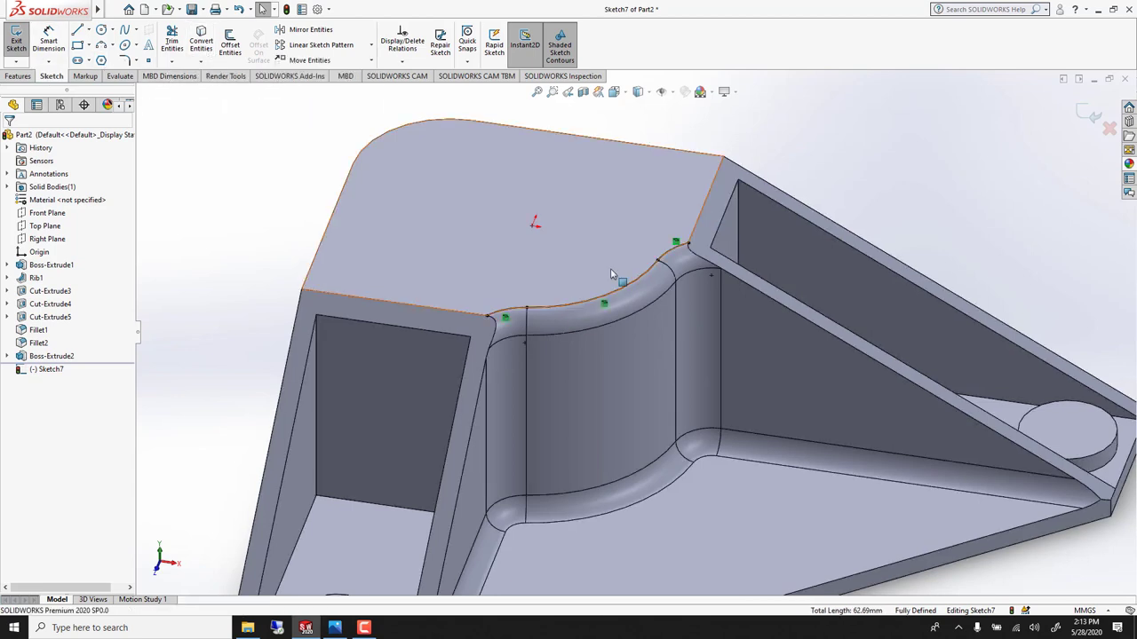
Offset the converted arc chain 5 mm inward onto the top face, reversing the direction and making the base geometry construction
click(229, 46)
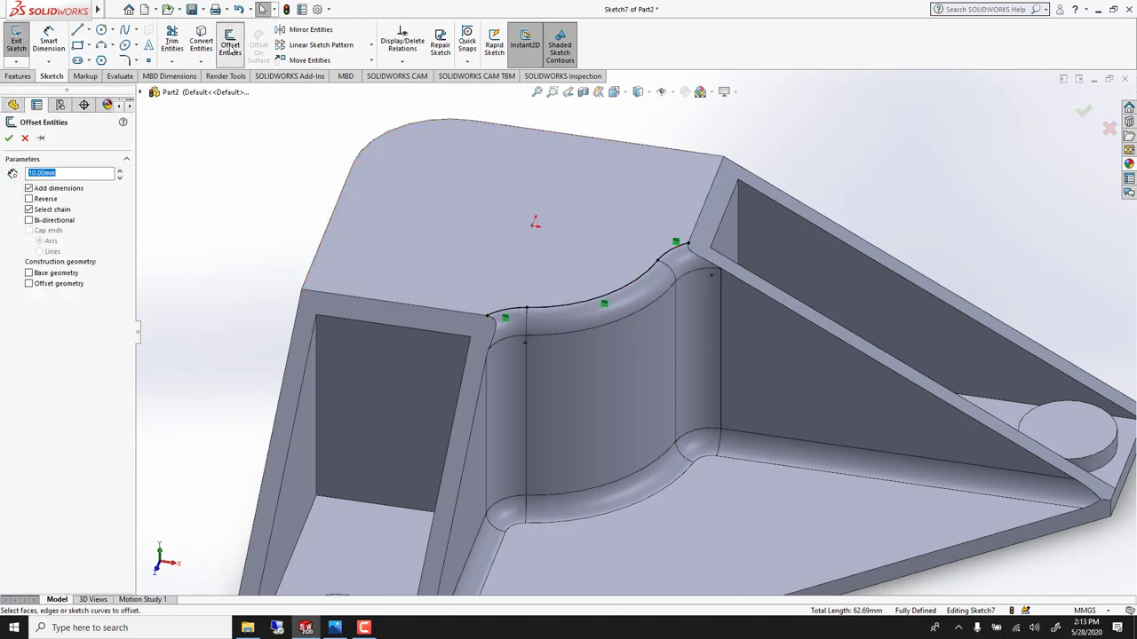
click(573, 308)
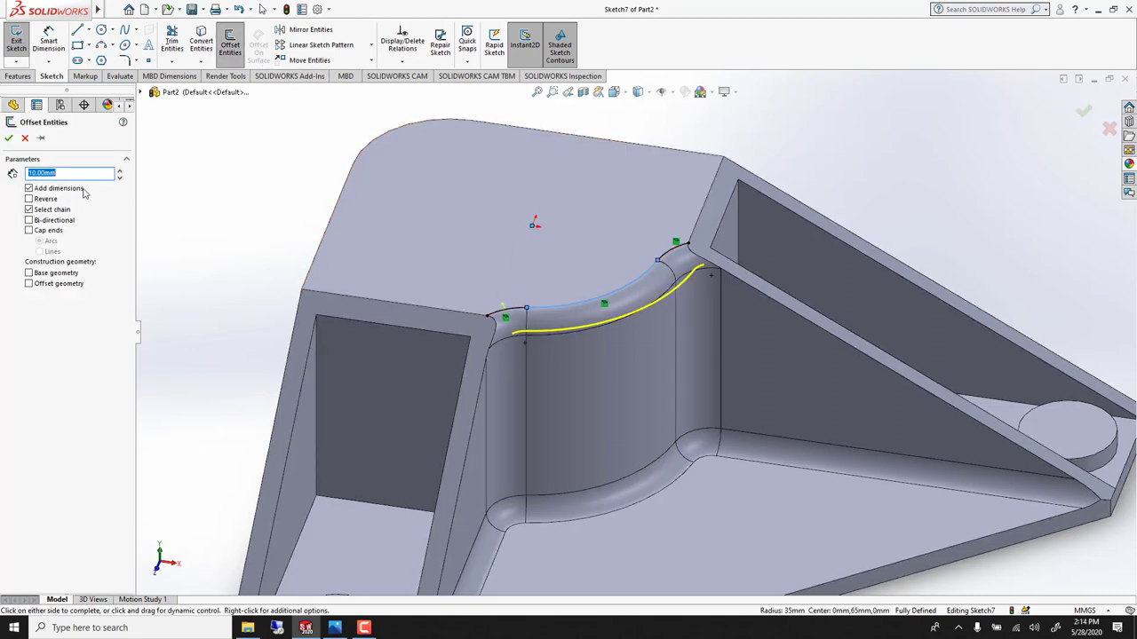
click(29, 199)
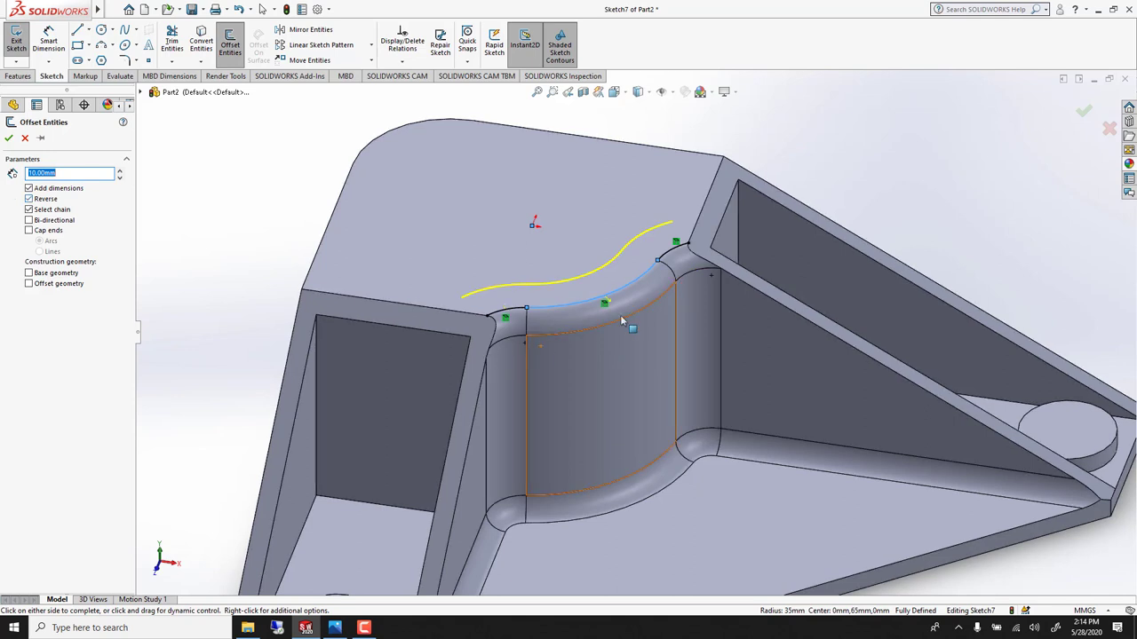
click(30, 273)
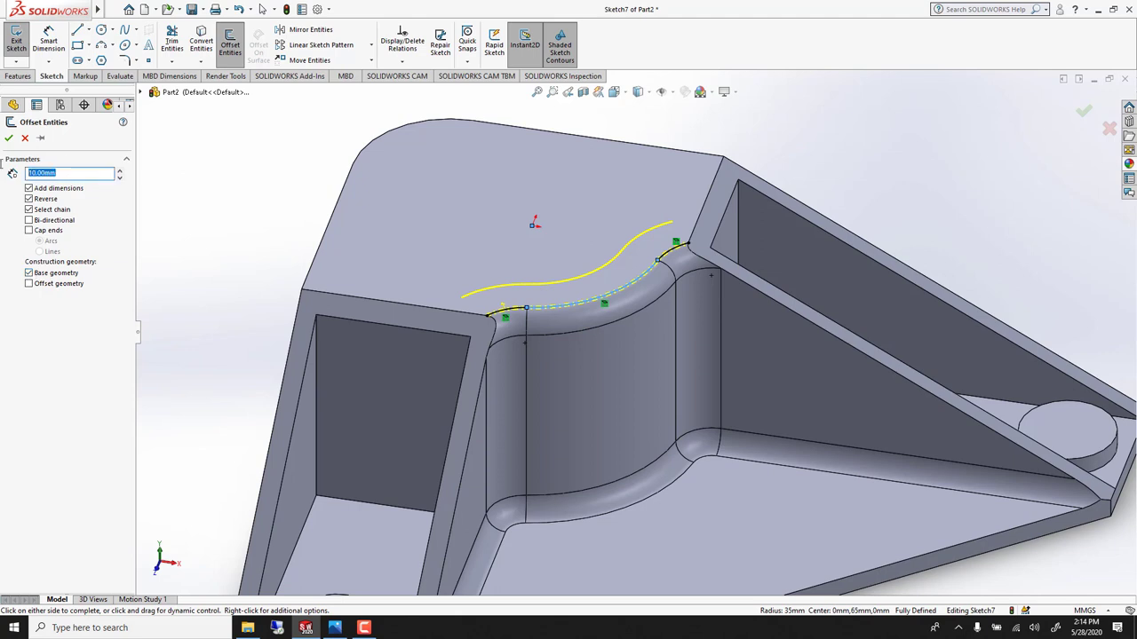
text(5)
key(Return)
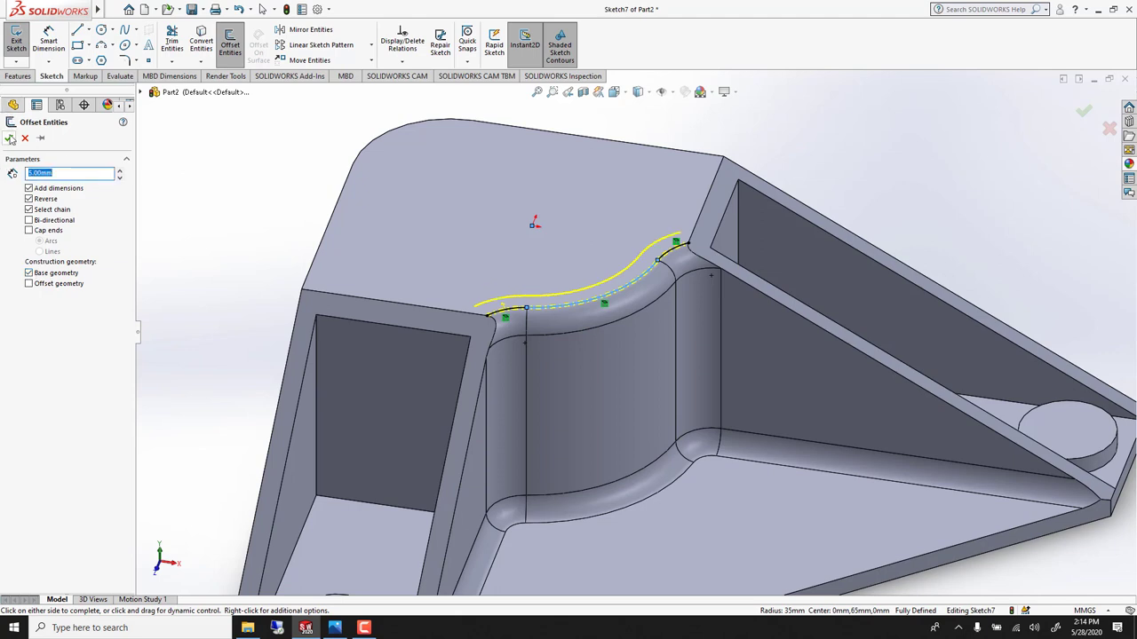
click(11, 140)
Sketch a horizontal line about 42 mm long just inside the top face's edge at the wider leg, extending past the outer side edge
mouse_move(550, 281)
middle_down()
mouse_move(552, 334)
mouse_move(515, 293)
middle_up()
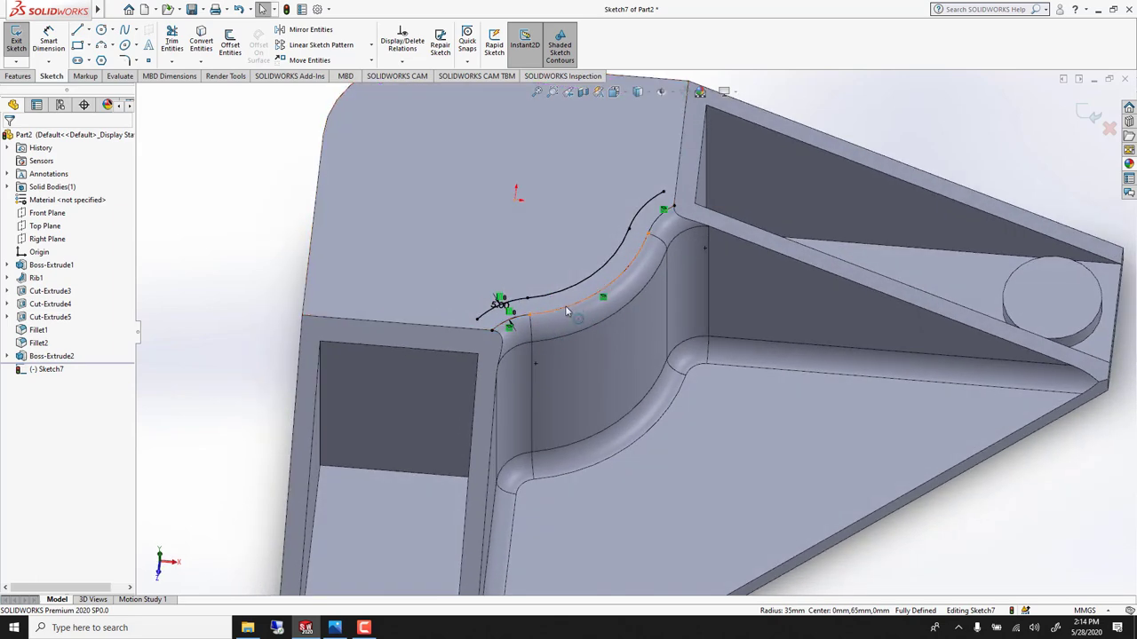
scroll(567, 311, down, 2)
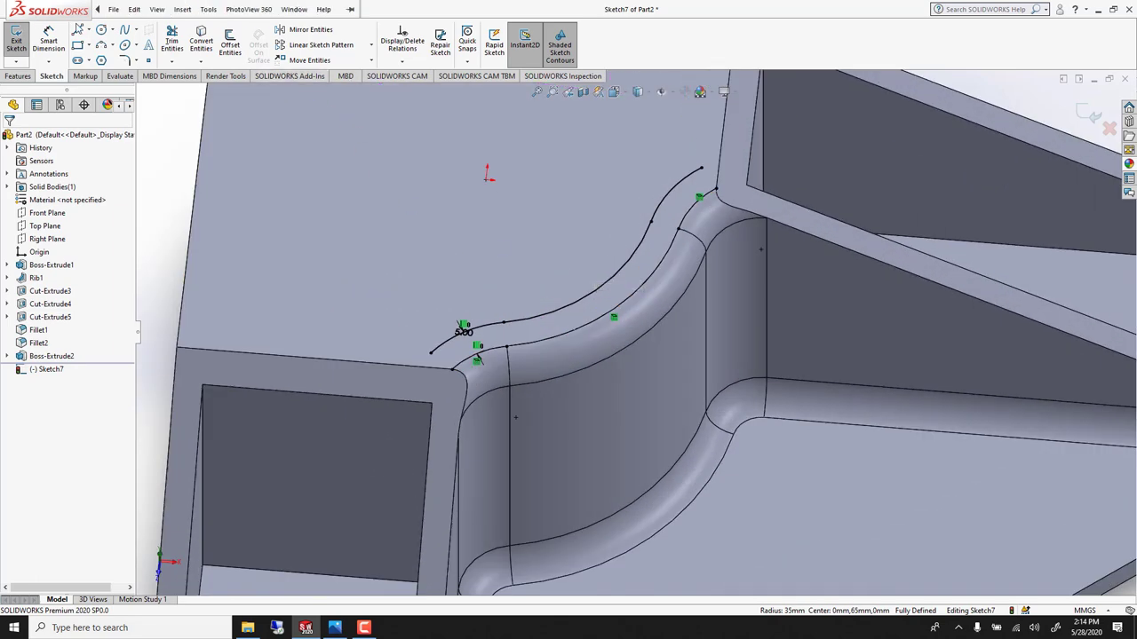
click(78, 29)
scroll(431, 359, up, 1)
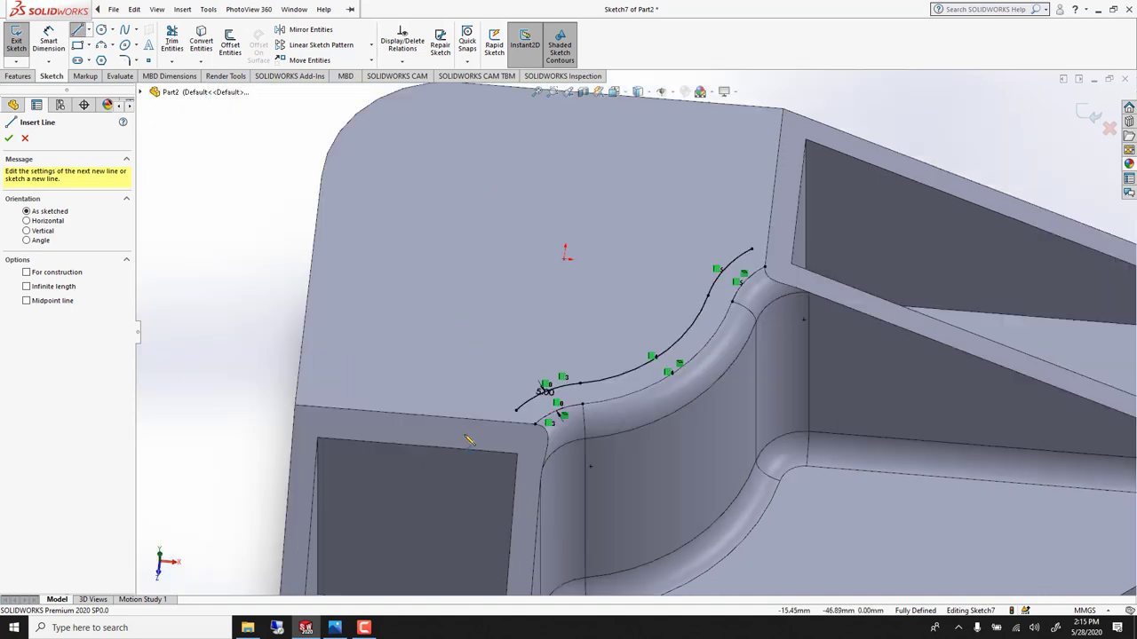
click(479, 398)
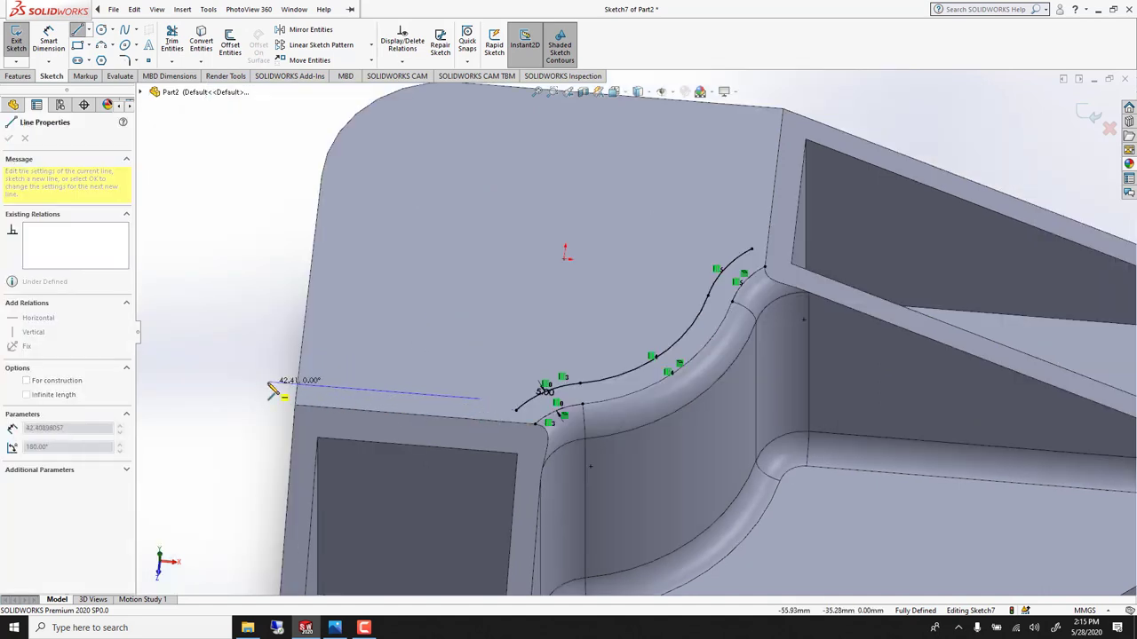
click(269, 383)
Sketch a vertical line just inside the top face's edge at the narrower leg, from near the offset curve's end to beyond the back edge
key(r)
middle_drag(300, 324, 304, 376)
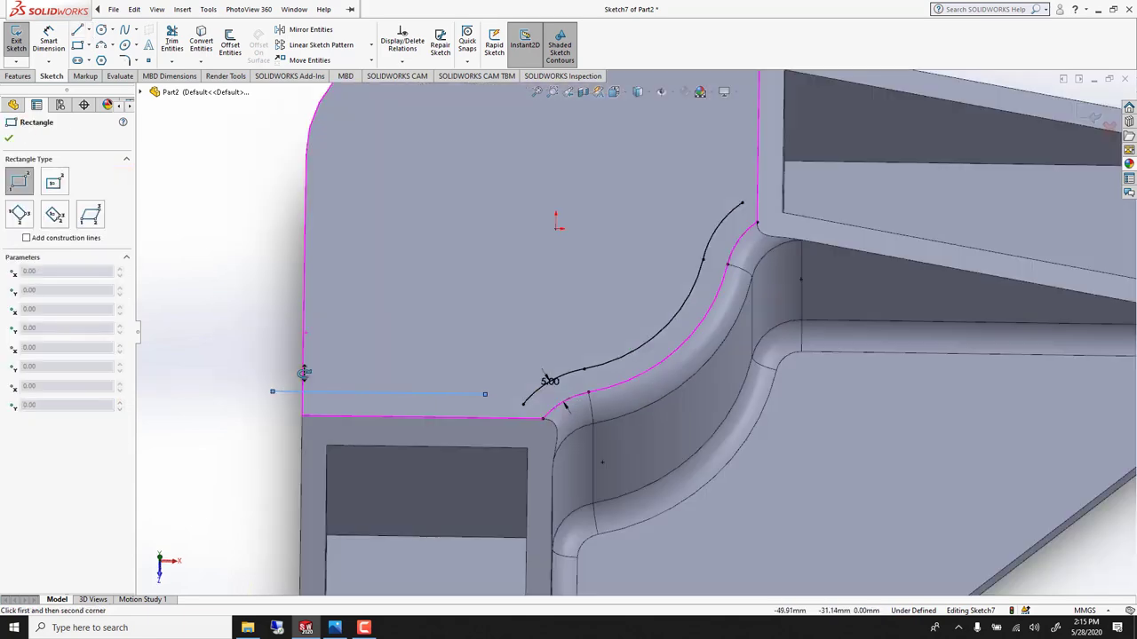
middle_drag(525, 260, 537, 245)
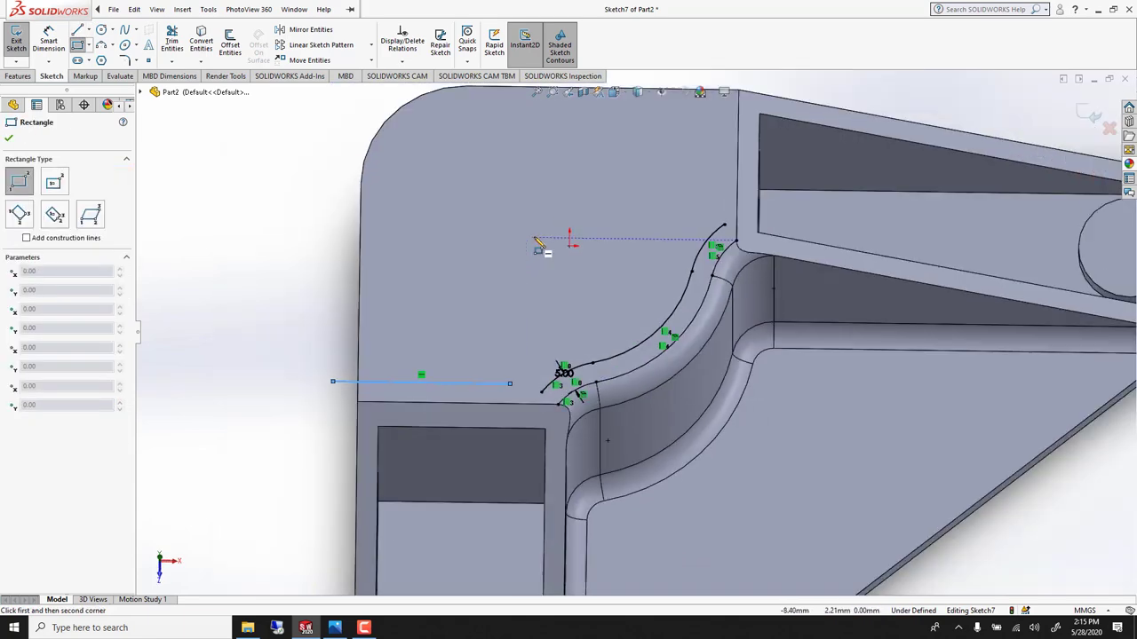
middle_drag(721, 194, 710, 224)
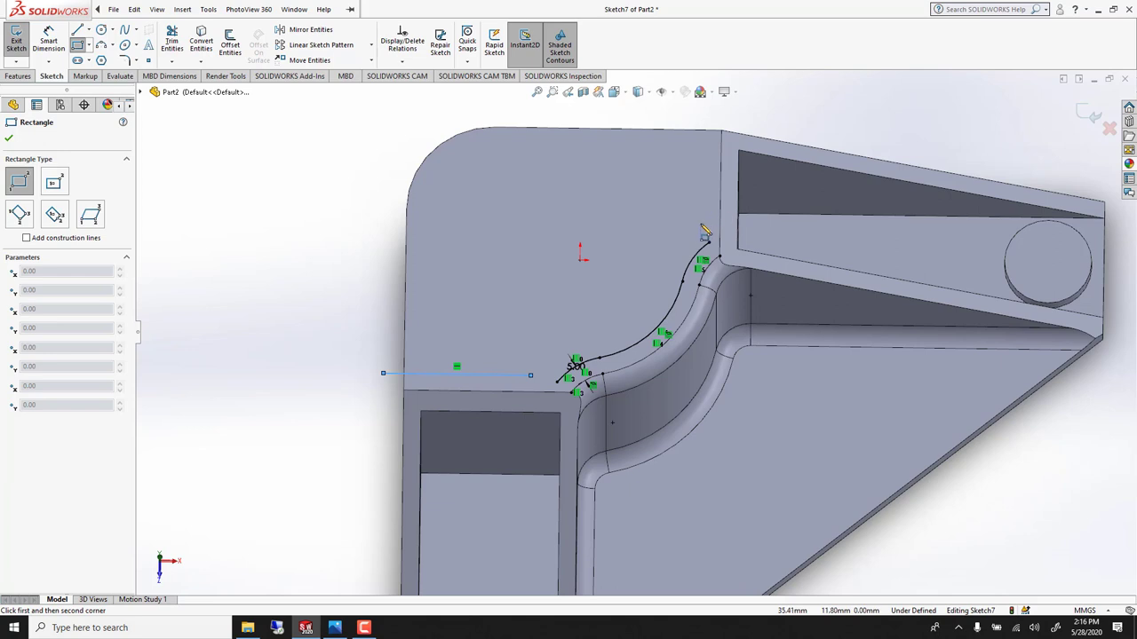
key(l)
click(700, 225)
click(702, 115)
double_click(703, 116)
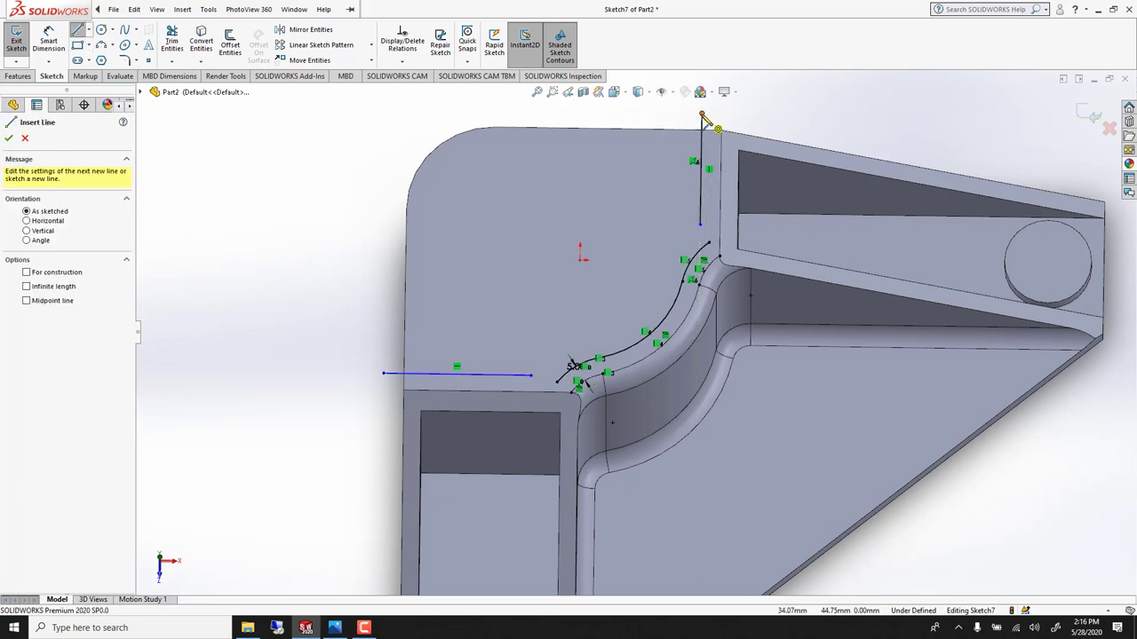
Join the two lines' outer ends with a horizontal and a vertical line running outside the top face's rounded corner
click(701, 116)
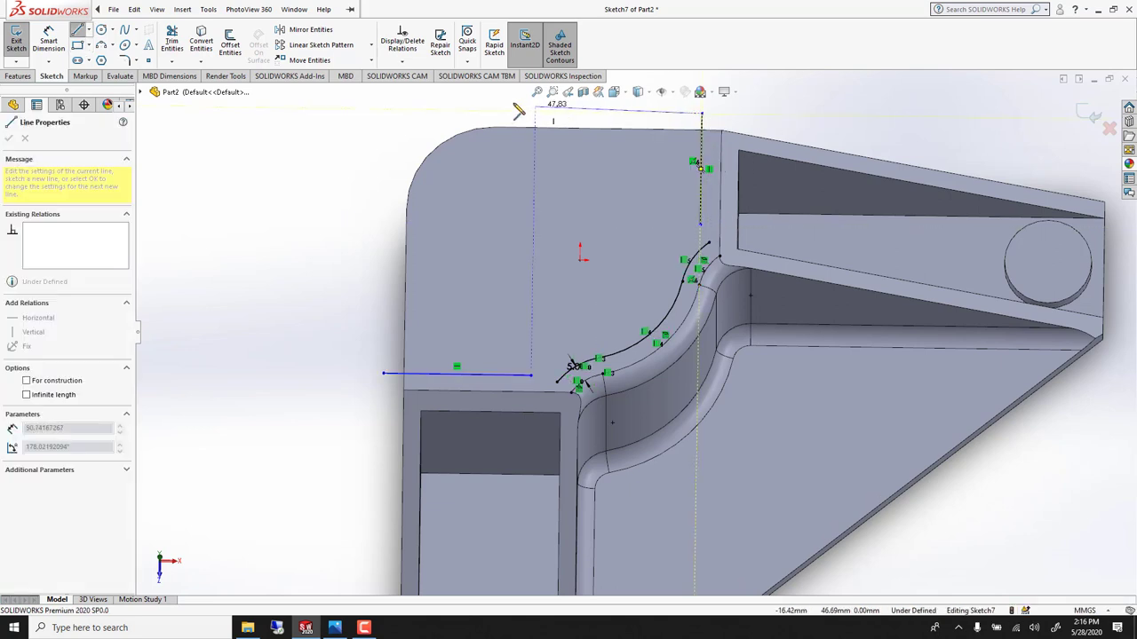
click(386, 112)
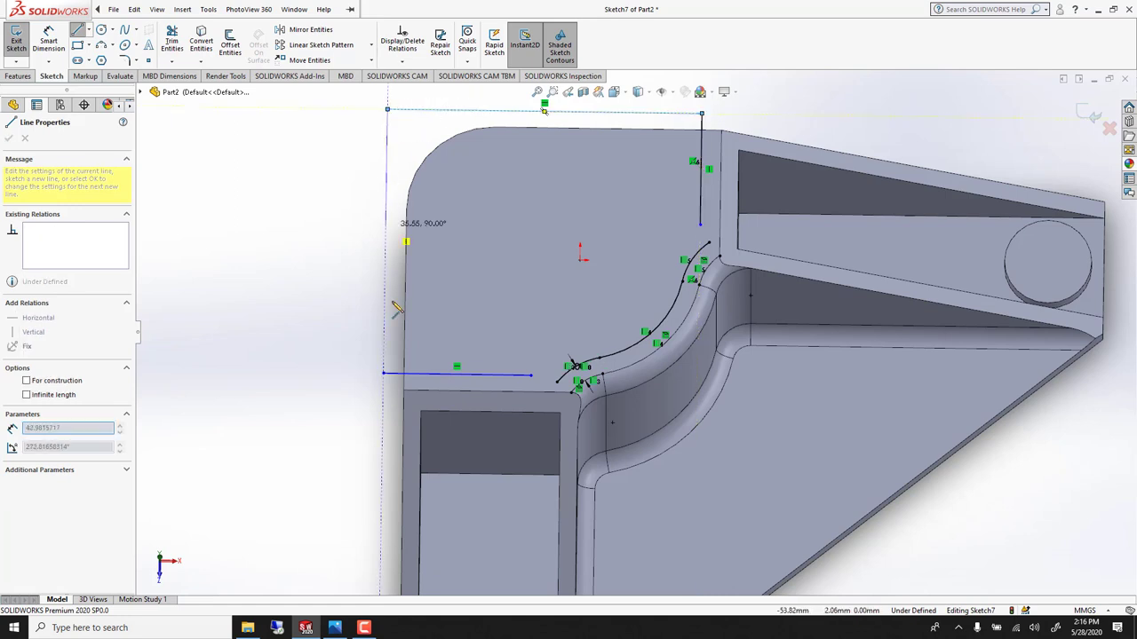
click(383, 373)
key(Escape)
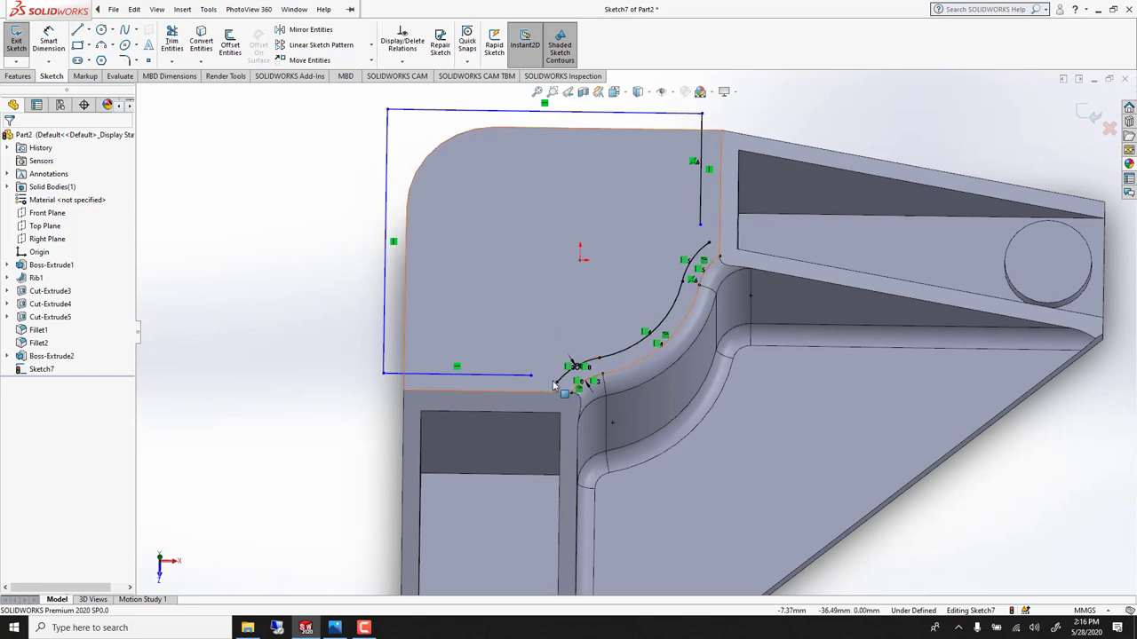
Dimension the horizontal sketch line 5 mm from the parallel top-face edge at the wider leg
click(49, 40)
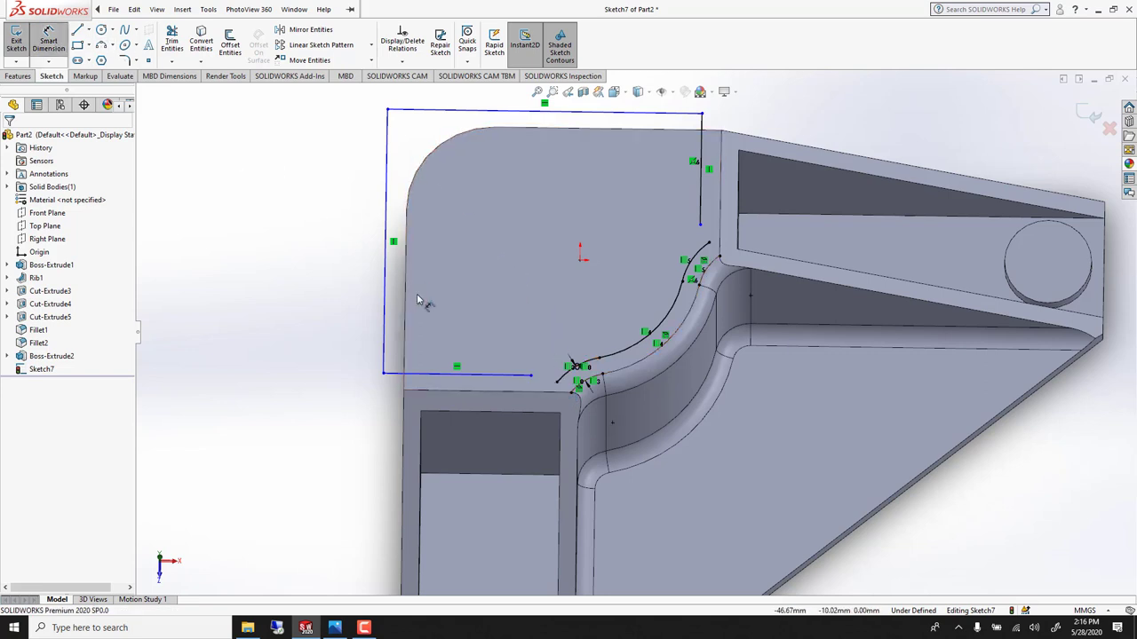
click(483, 380)
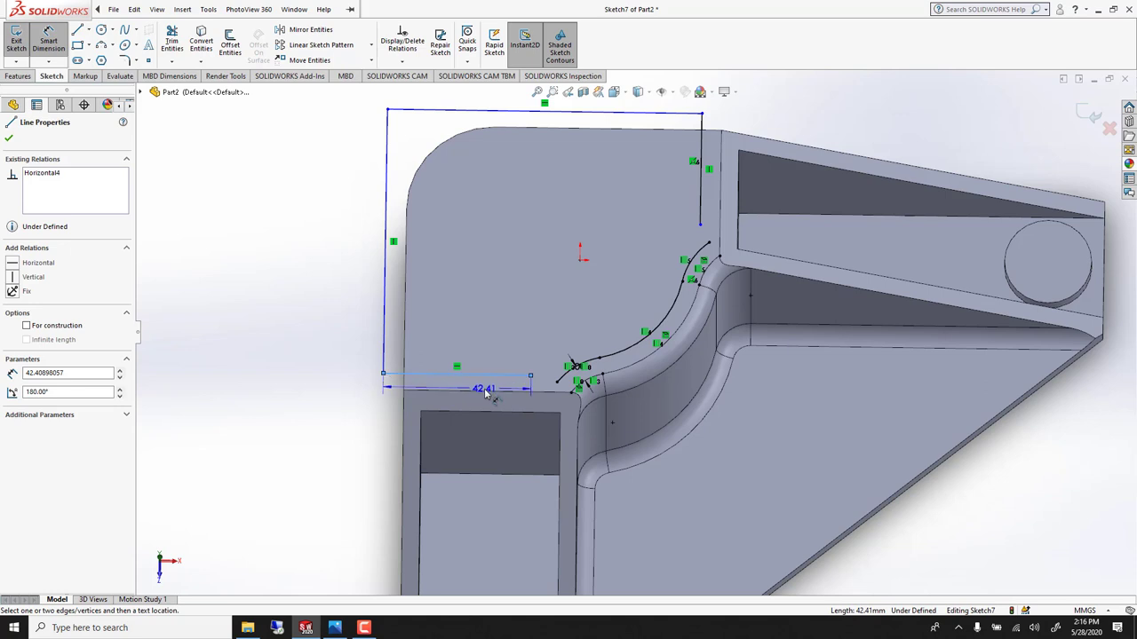
click(485, 391)
click(484, 392)
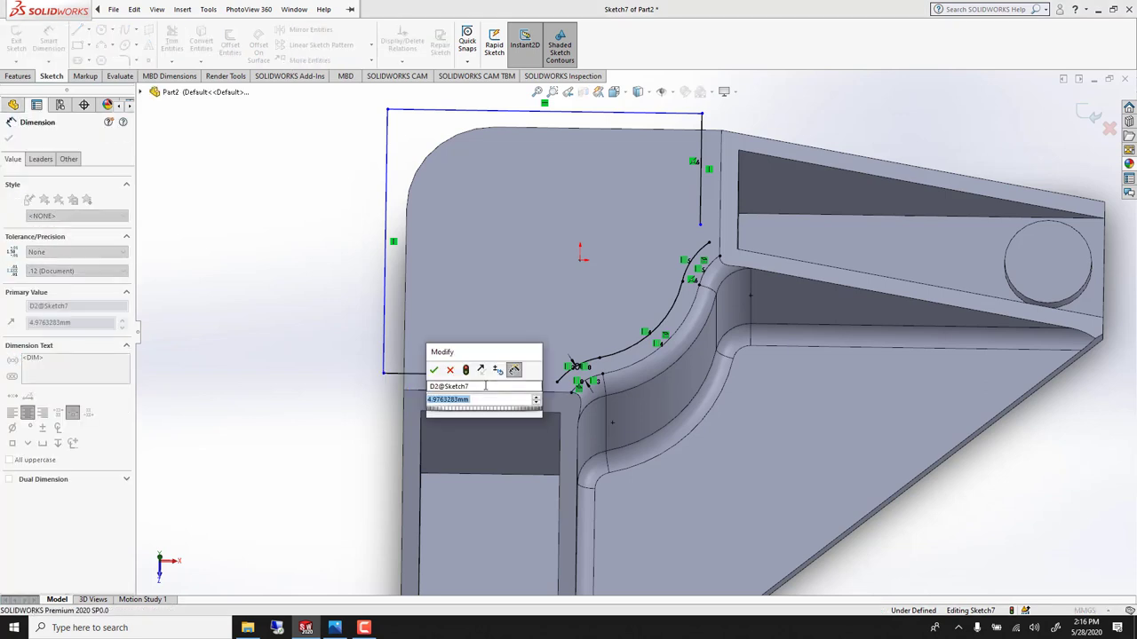
text(5)
key(Return)
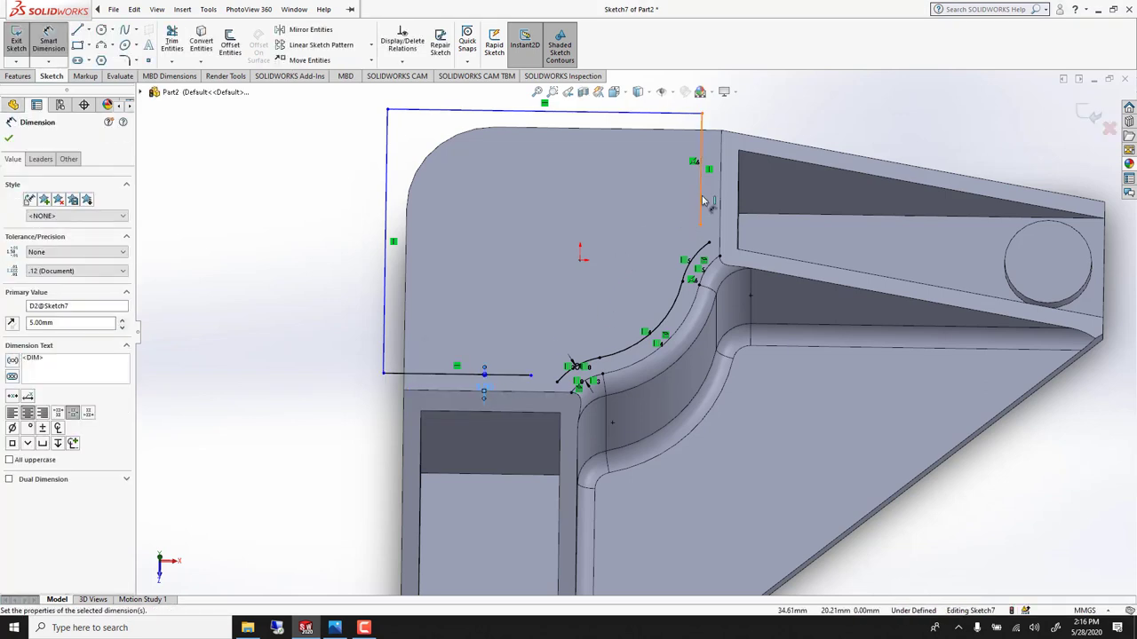
Dimension the vertical sketch line 5 mm from the parallel top-face edge at the narrower leg
click(702, 200)
scroll(701, 191, down, 3)
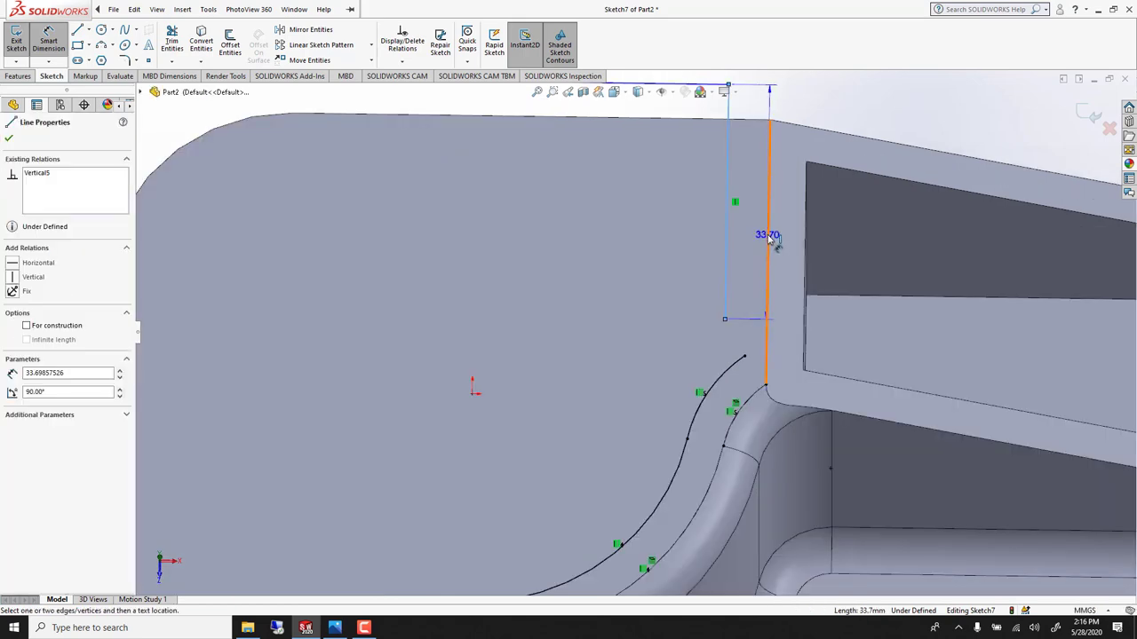
click(728, 236)
click(749, 240)
text(5)
key(Return)
scroll(749, 252, up, 2)
key(Escape)
Lengthen the horizontal line past the offset curve and extend the vertical line's free end onto the curve
scroll(747, 250, up, 2)
scroll(391, 391, down, 2)
scroll(669, 439, down, 1)
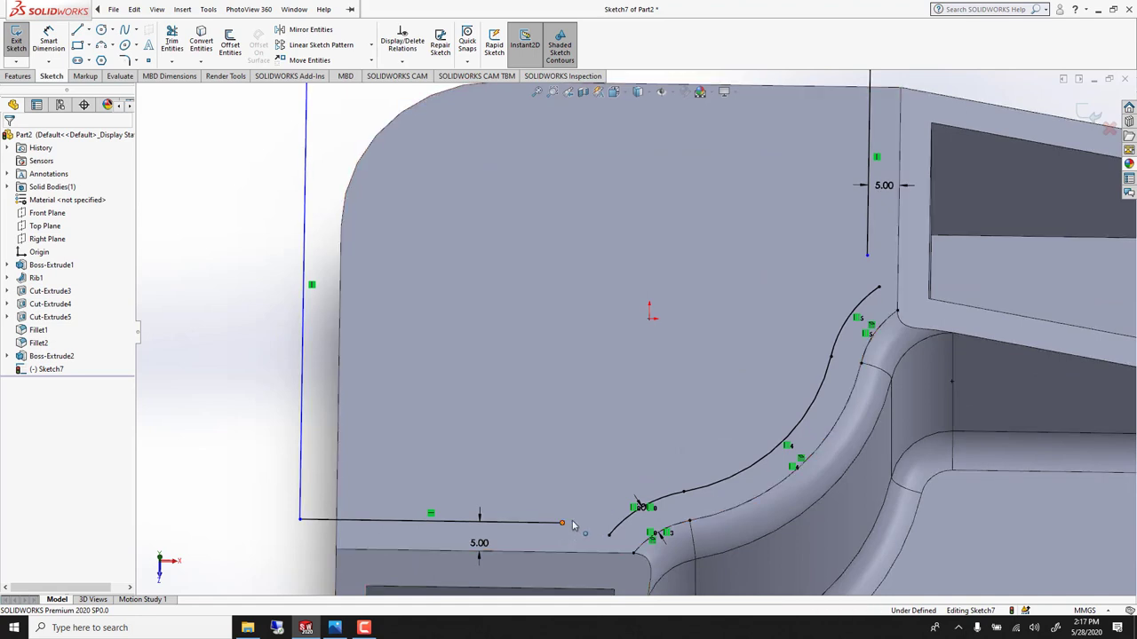
drag(561, 522, 612, 526)
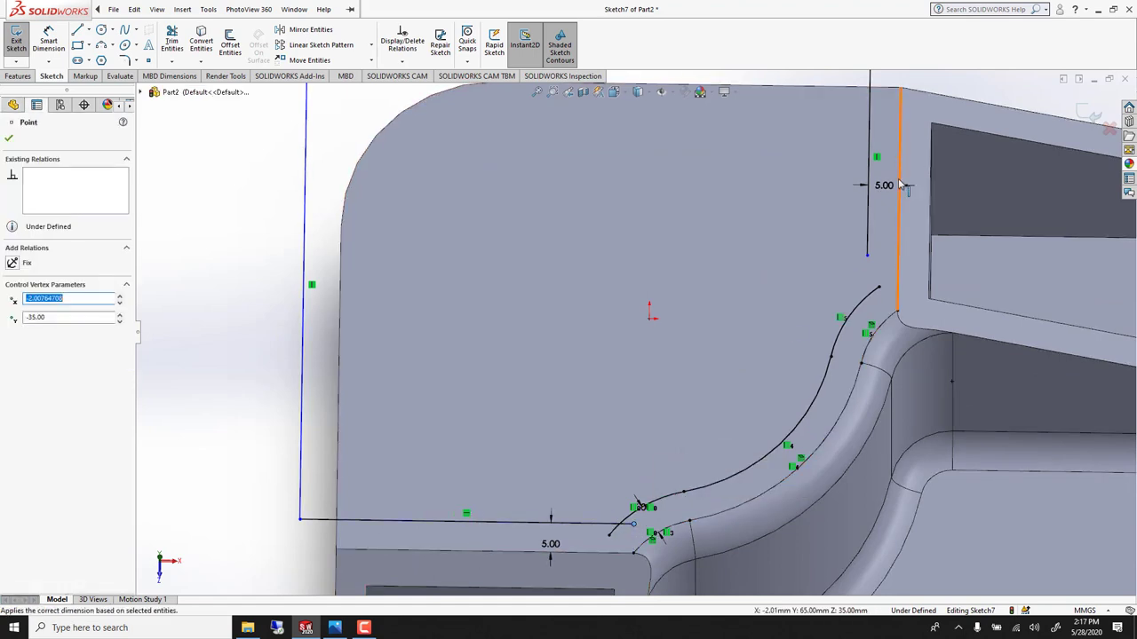
mouse_move(868, 257)
mouse_down()
mouse_move(868, 300)
mouse_move(878, 288)
mouse_up()
click(292, 153)
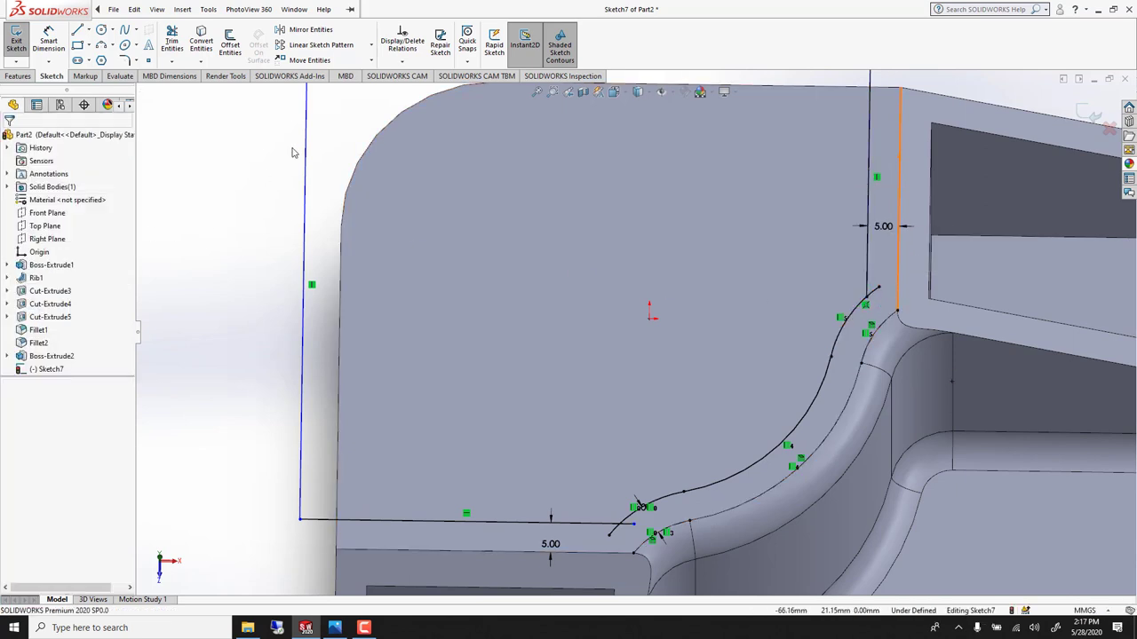
Power trim the overshooting ends where the horizontal line and the vertical line meet the offset curve, closing the profile
click(172, 42)
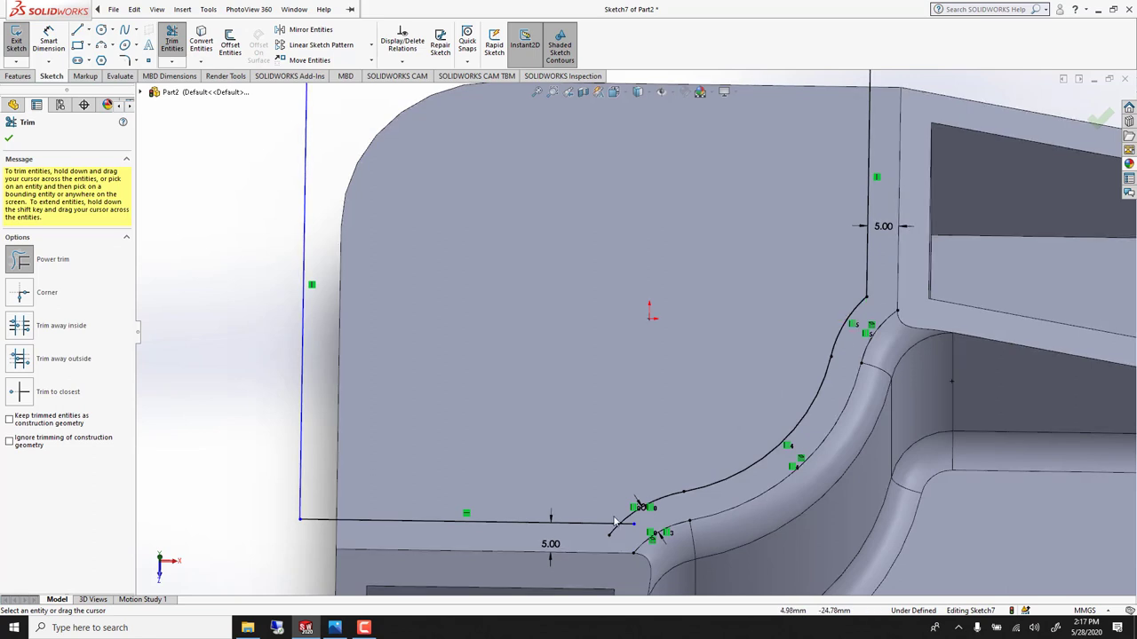
drag(593, 536, 633, 529)
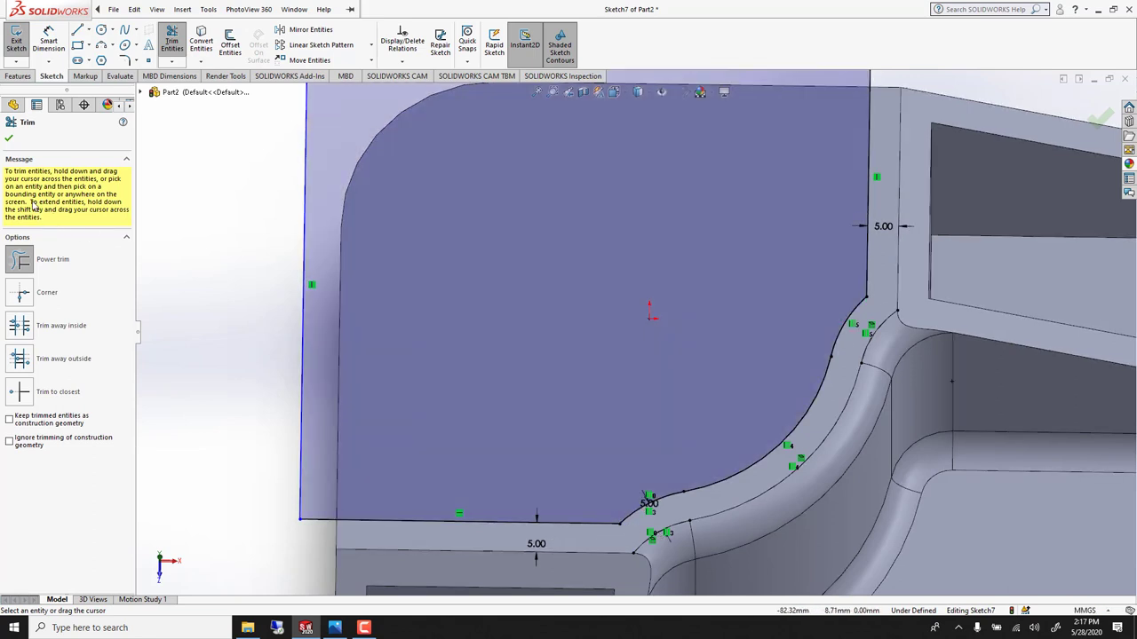
key(Escape)
Start an extruded cut from the closed profile, offsetting its start 5 mm below the sketch plane with the offset direction reversed
scroll(494, 417, up, 4)
mouse_move(518, 423)
middle_down()
mouse_move(560, 479)
mouse_move(522, 434)
middle_up()
scroll(489, 461, down, 2)
scroll(489, 461, up, 2)
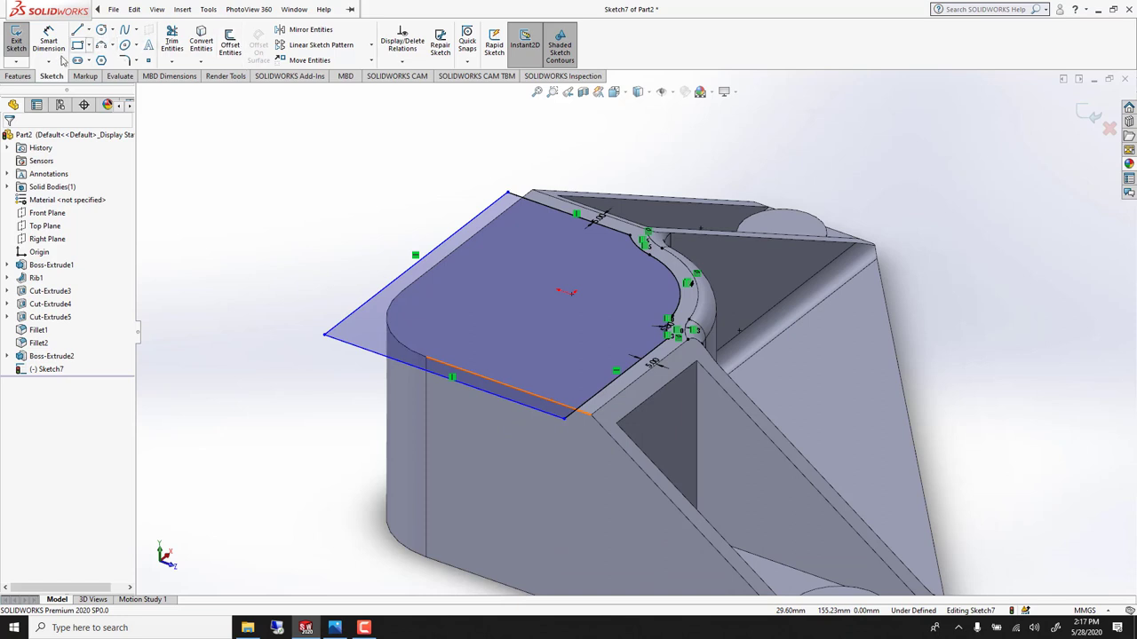
click(18, 76)
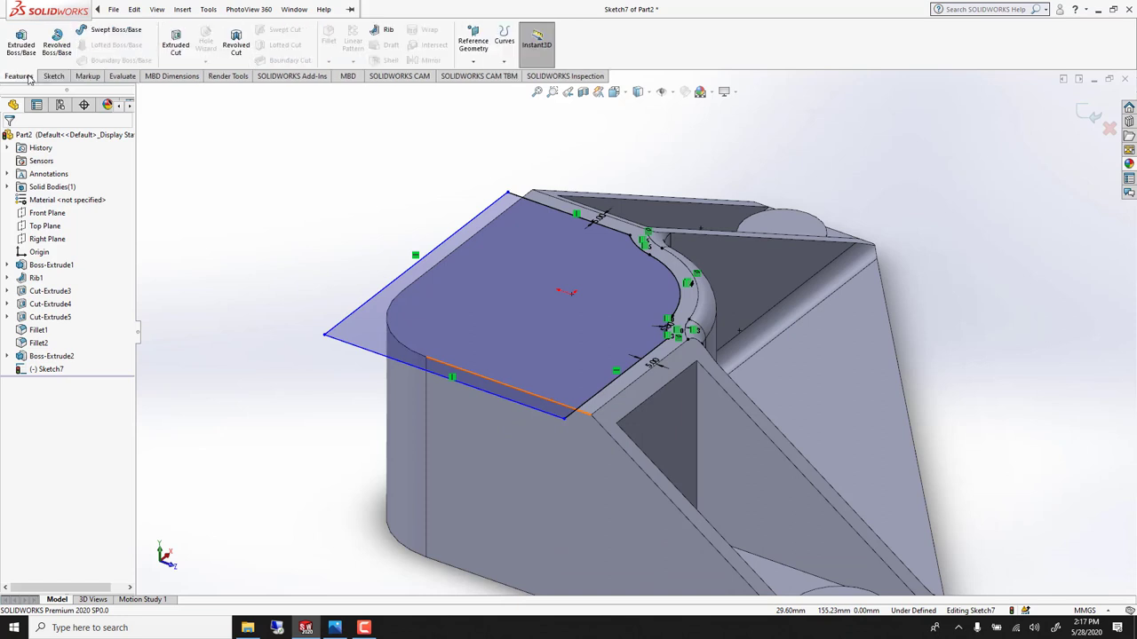
click(175, 44)
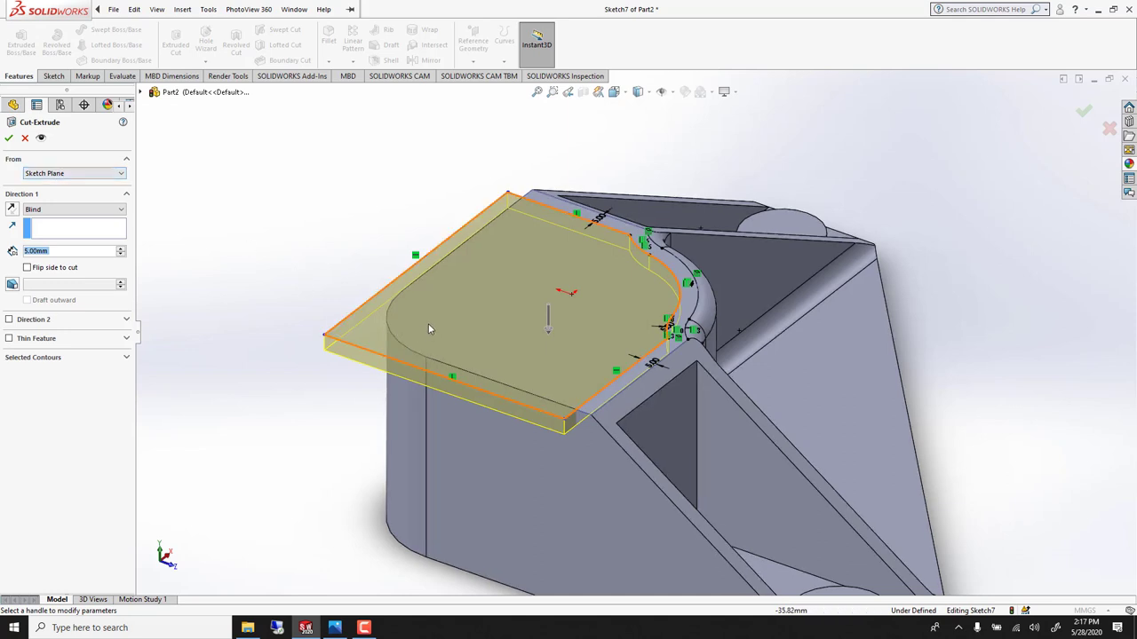
click(41, 176)
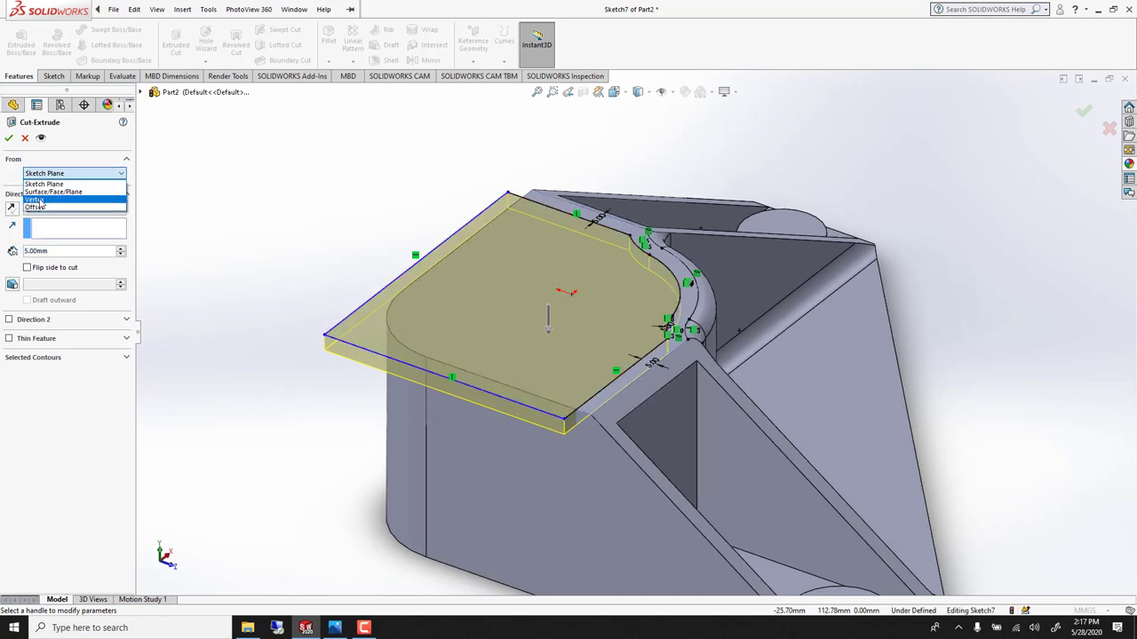
click(39, 205)
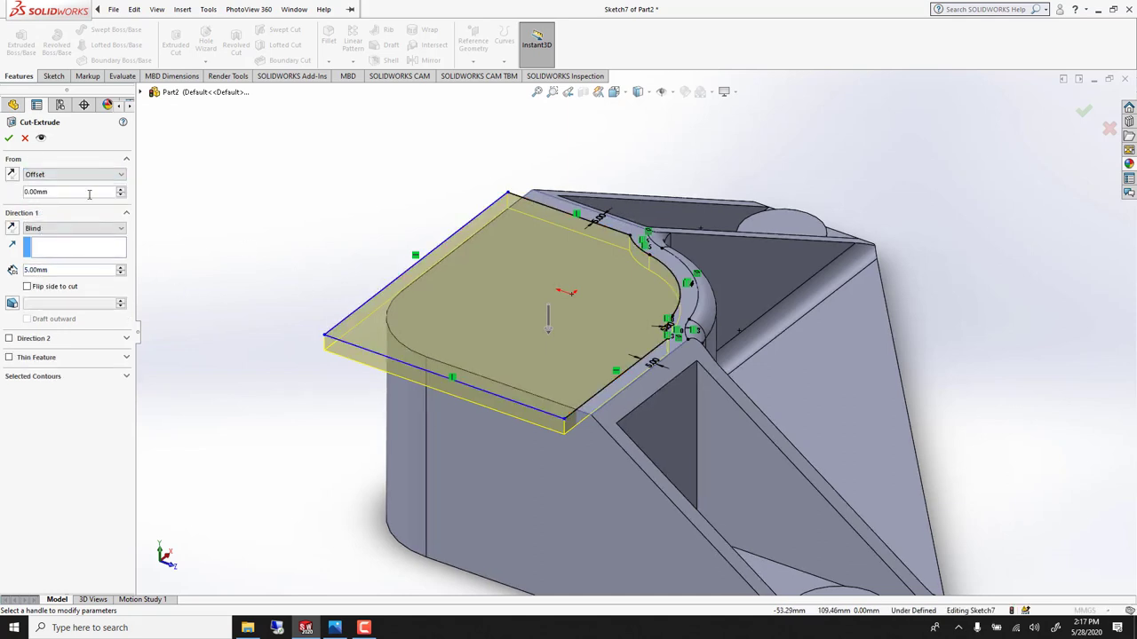
click(121, 194)
click(121, 193)
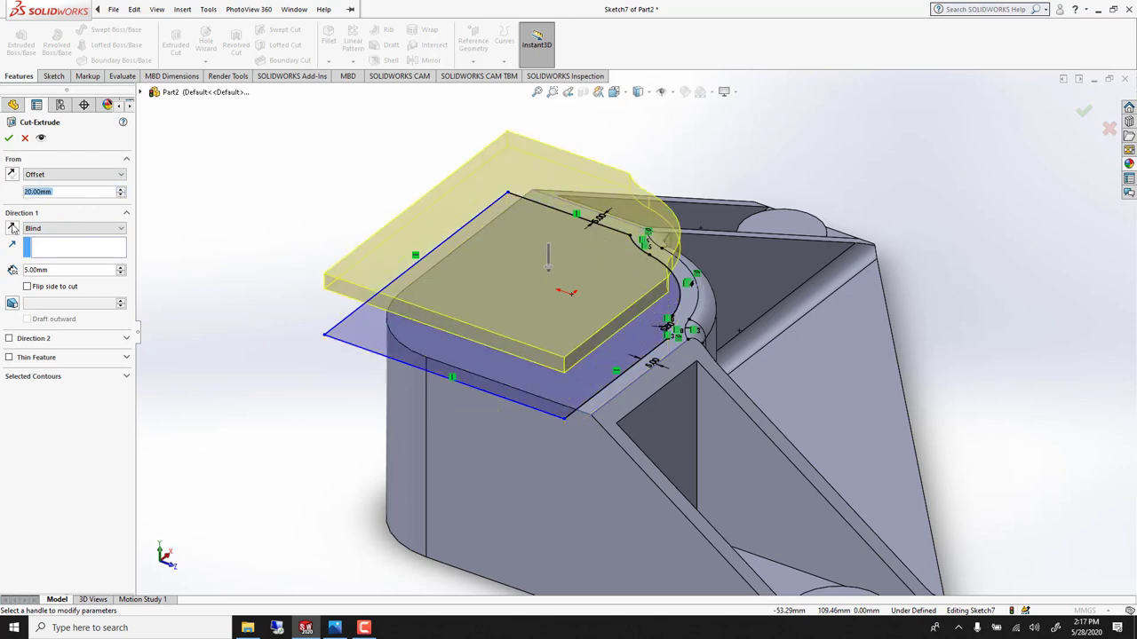
click(13, 175)
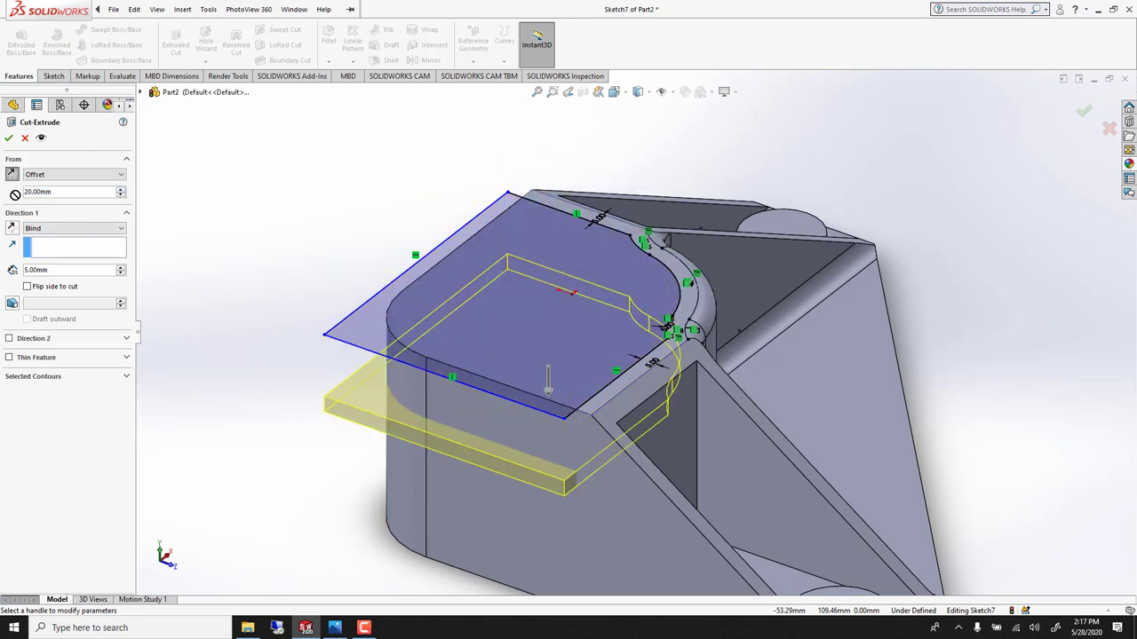
text(5)
key(Return)
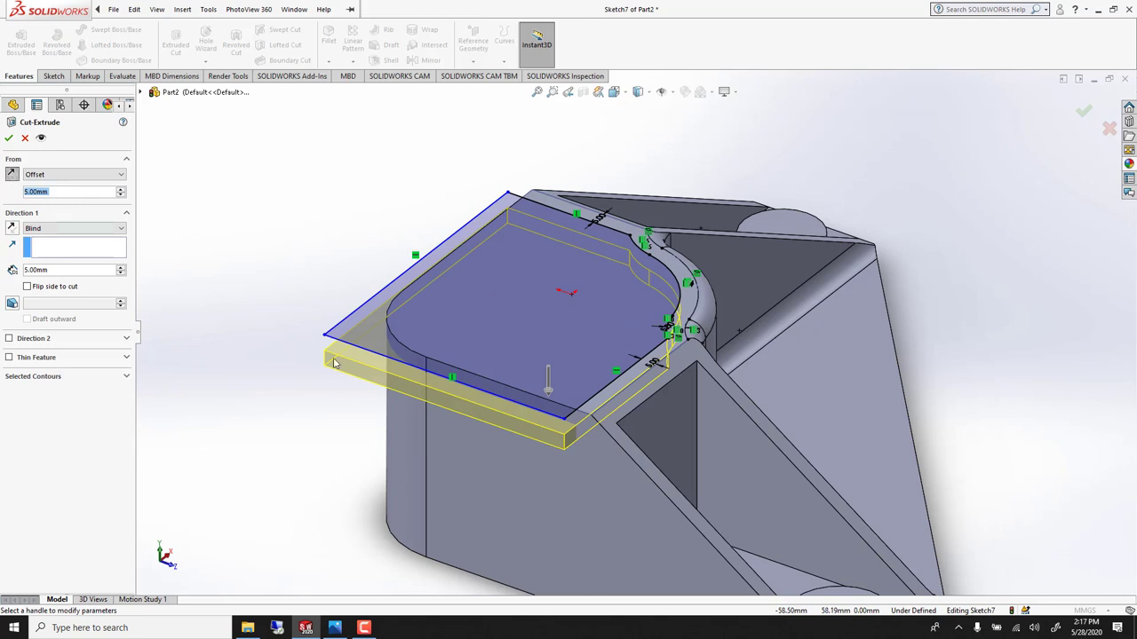
Set the cut's end condition to Through All and create it, hollowing the block beneath the top face
middle_drag(359, 380, 520, 326)
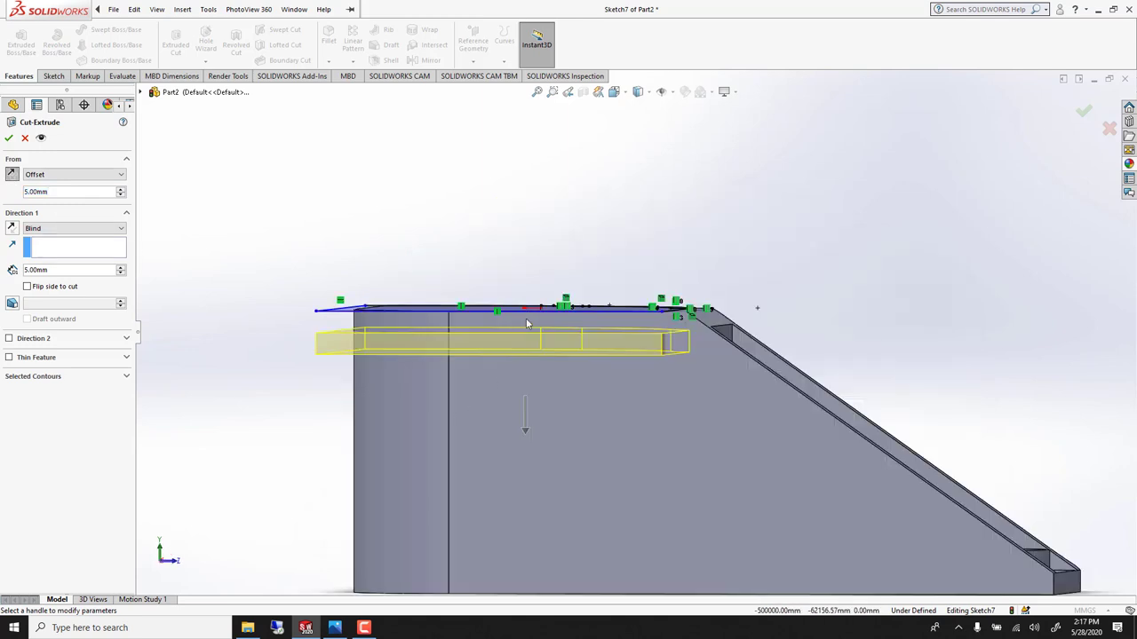
click(82, 231)
click(84, 248)
scroll(231, 382, down, 3)
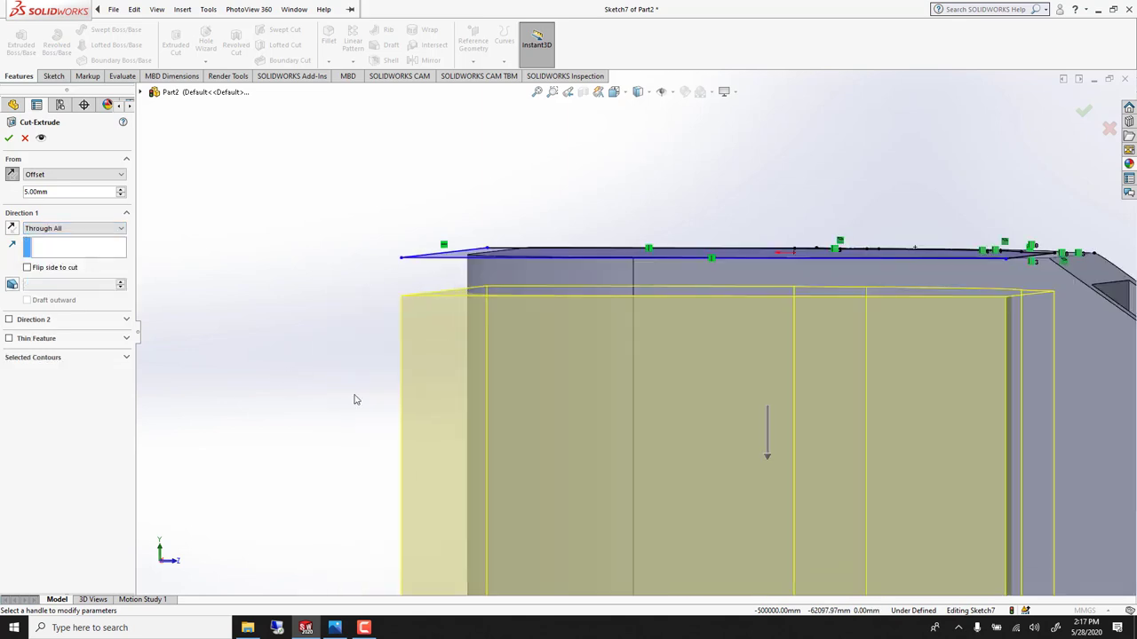
scroll(636, 344, up, 3)
click(9, 138)
Fillet the four short vertical corner edges at the outer ends of both legs with a 5 mm radius
middle_drag(568, 253, 636, 464)
scroll(714, 301, up, 3)
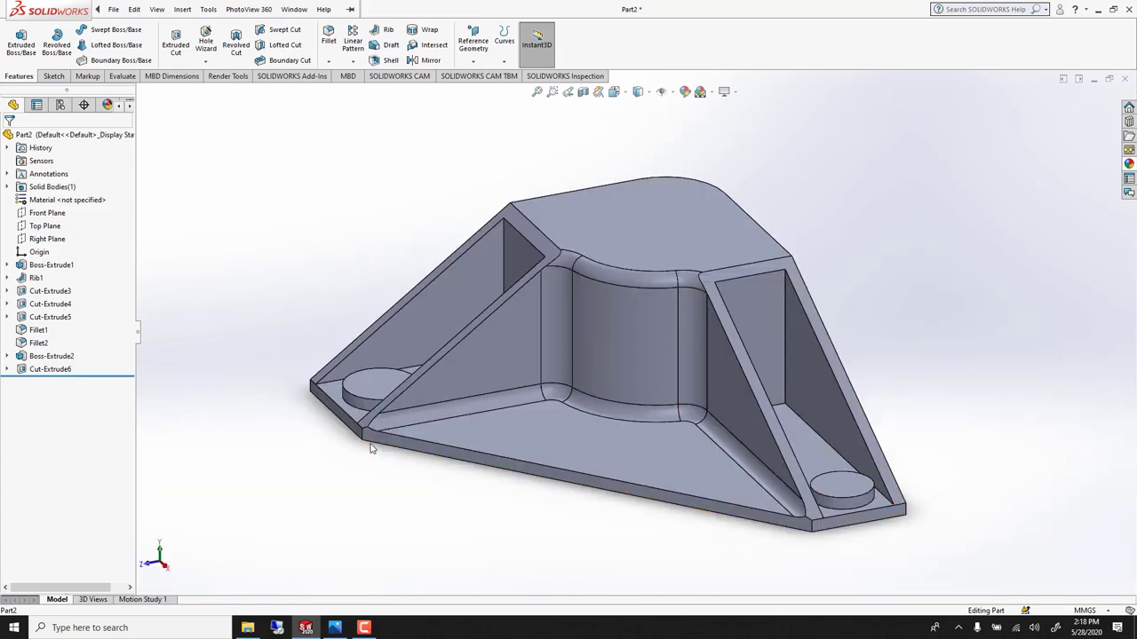
scroll(373, 433, down, 3)
scroll(436, 404, down, 3)
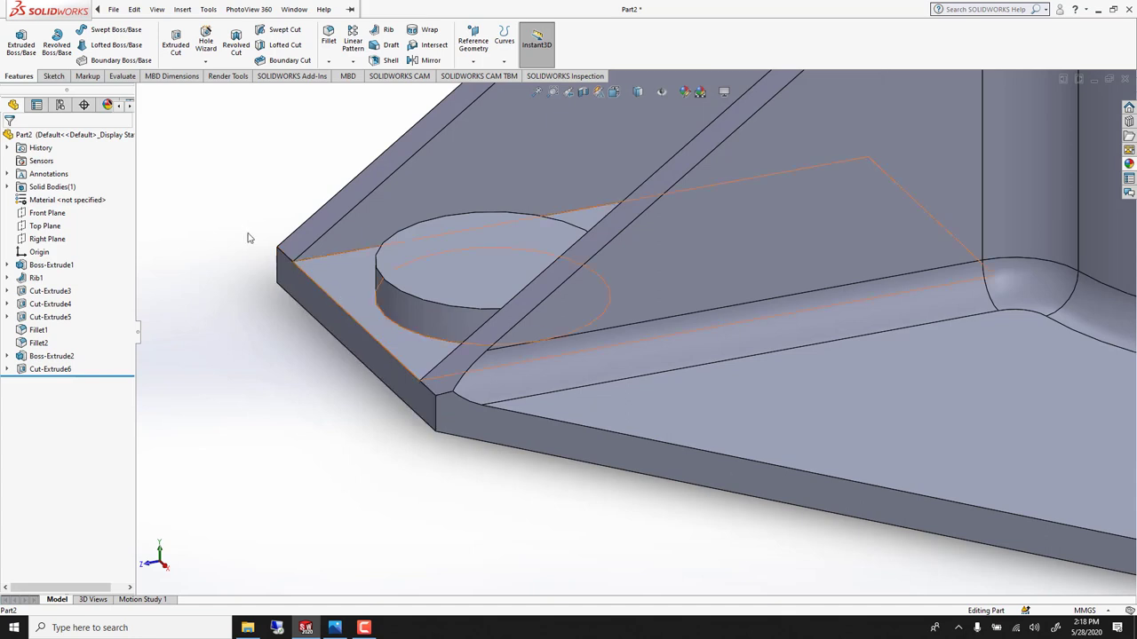
click(328, 37)
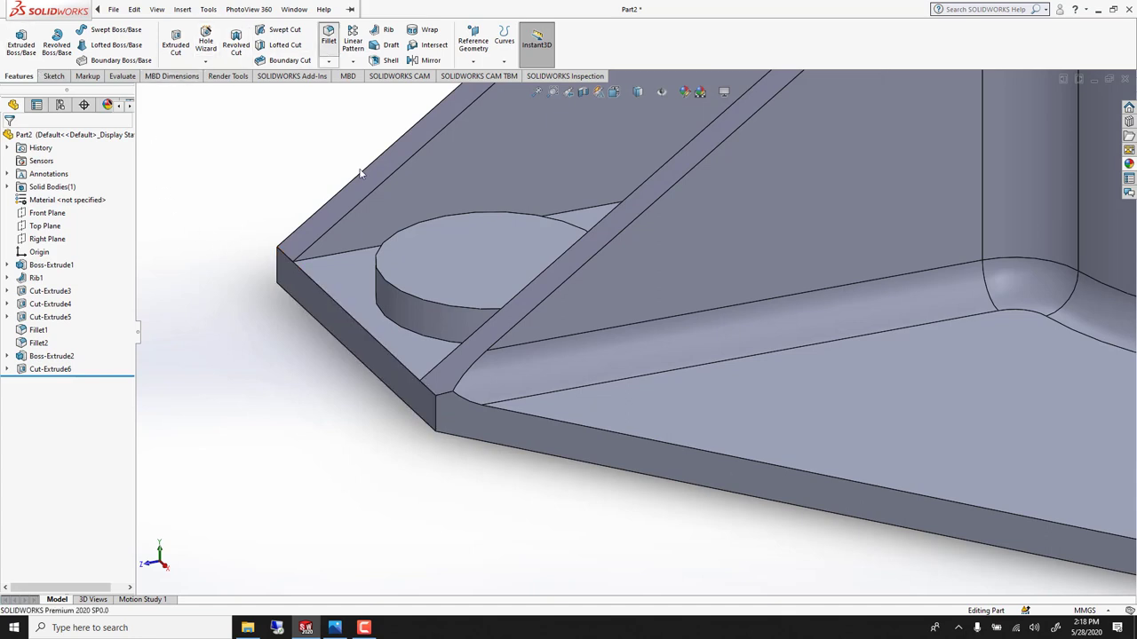
click(436, 411)
scroll(497, 541, up, 3)
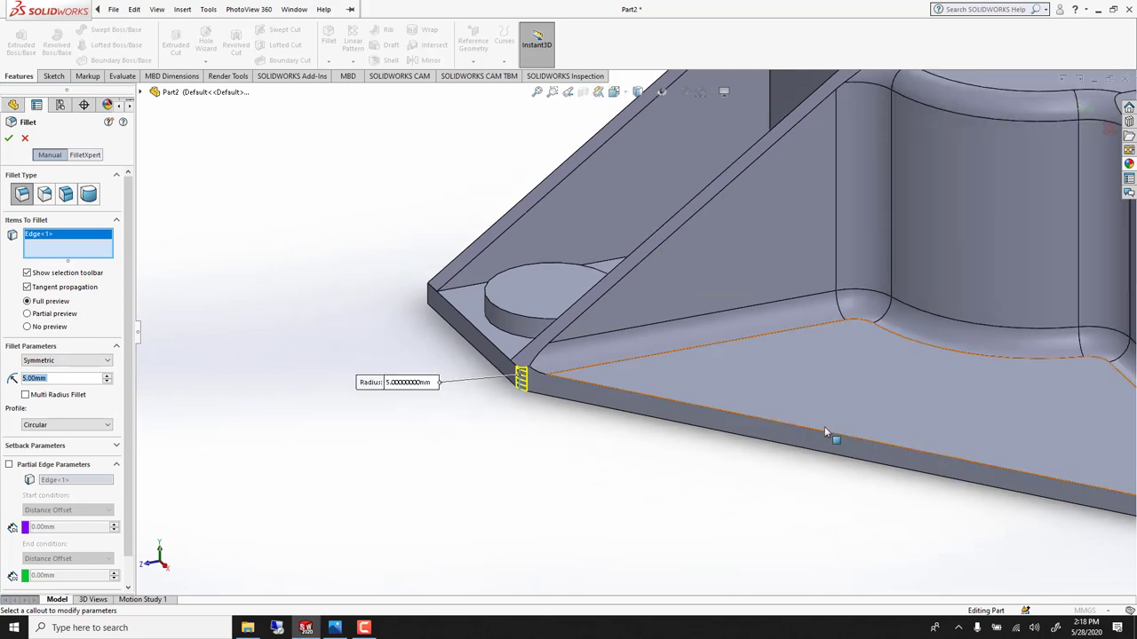
middle_drag(829, 436, 944, 414)
click(1032, 474)
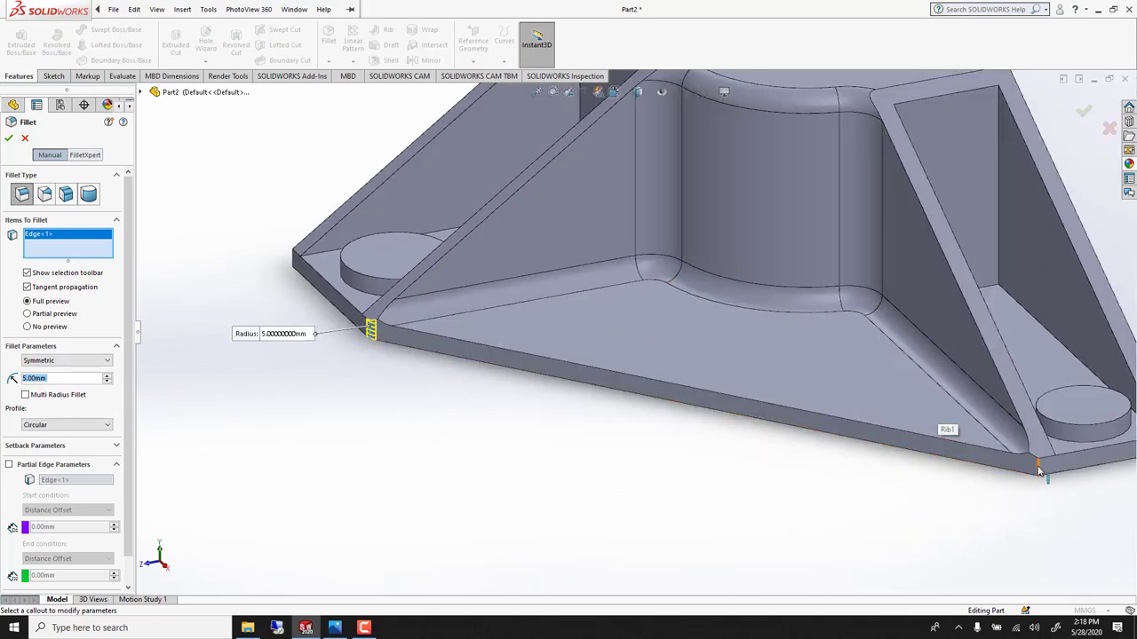
click(296, 260)
scroll(978, 393, up, 3)
scroll(979, 394, down, 2)
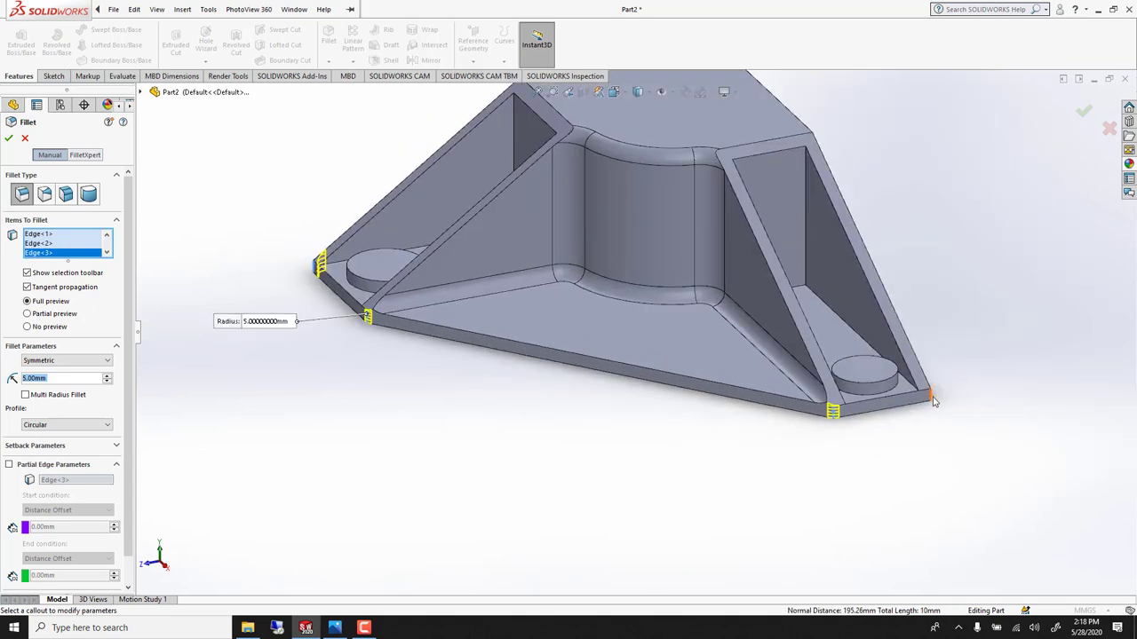
click(933, 402)
key(Return)
Add a full round fillet in the wider leg's pocket, using its two side walls as side faces and the end wall as center face
middle_drag(417, 155, 626, 373)
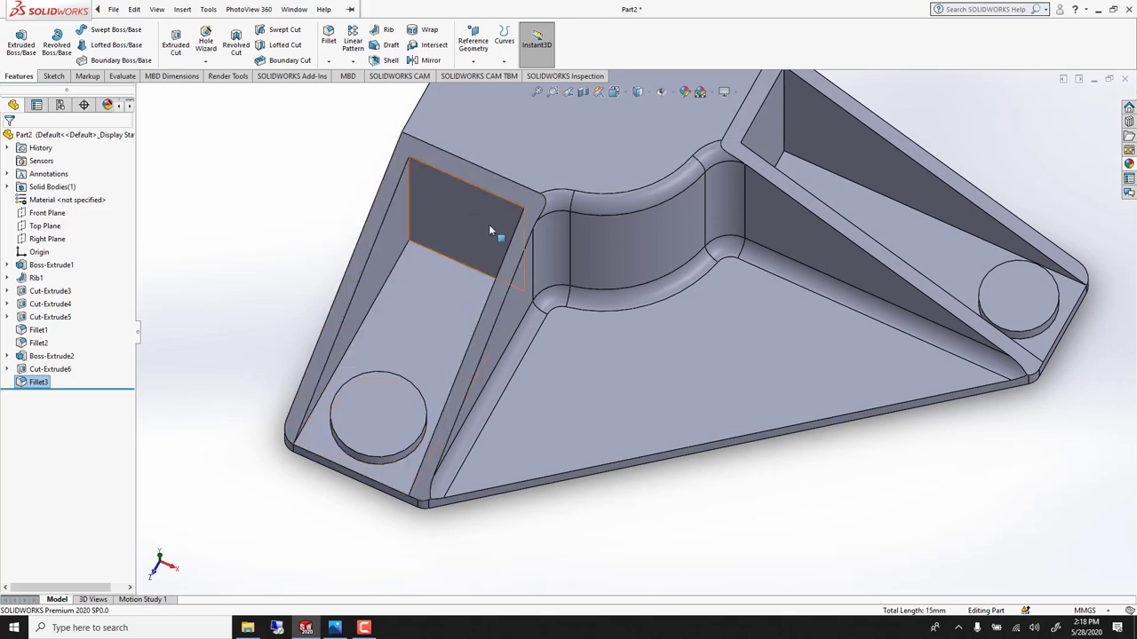
click(334, 49)
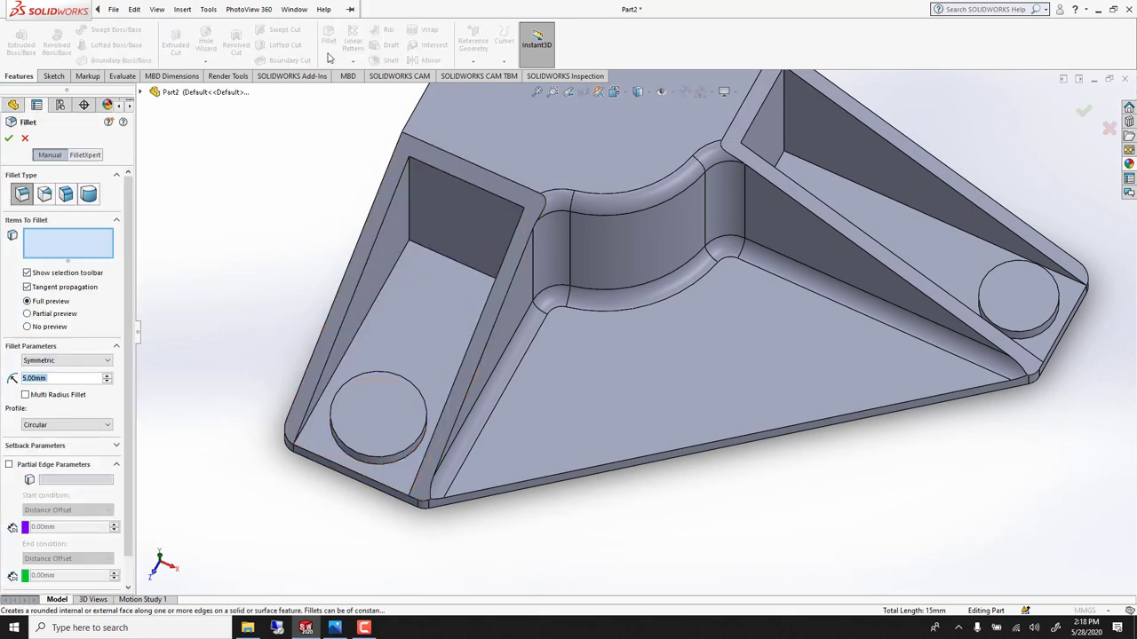
click(87, 197)
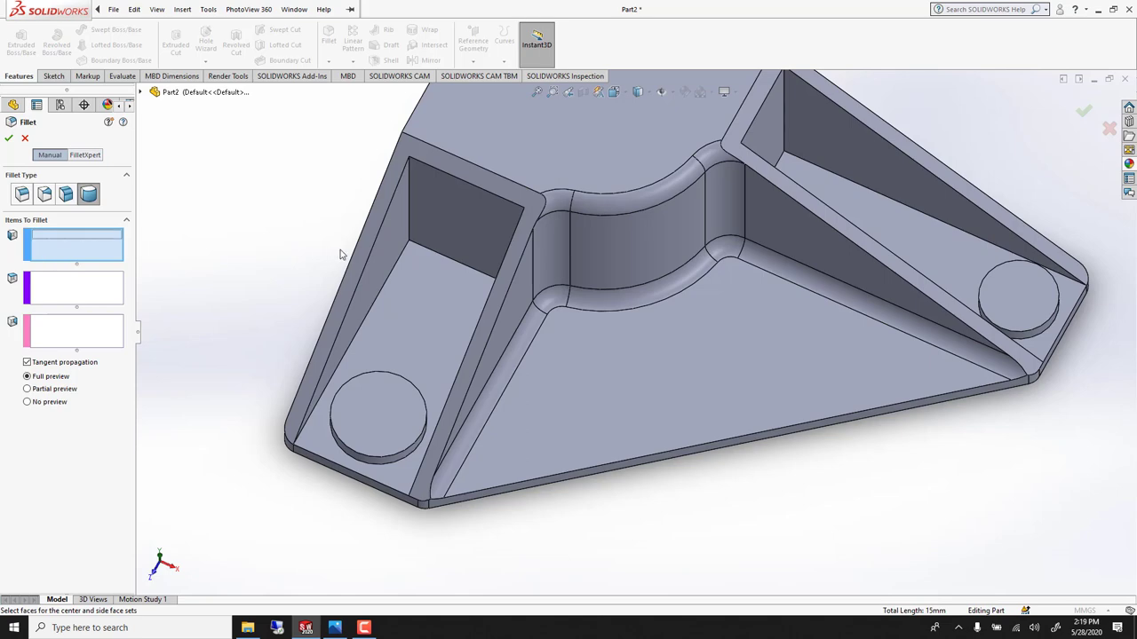
click(391, 238)
click(73, 335)
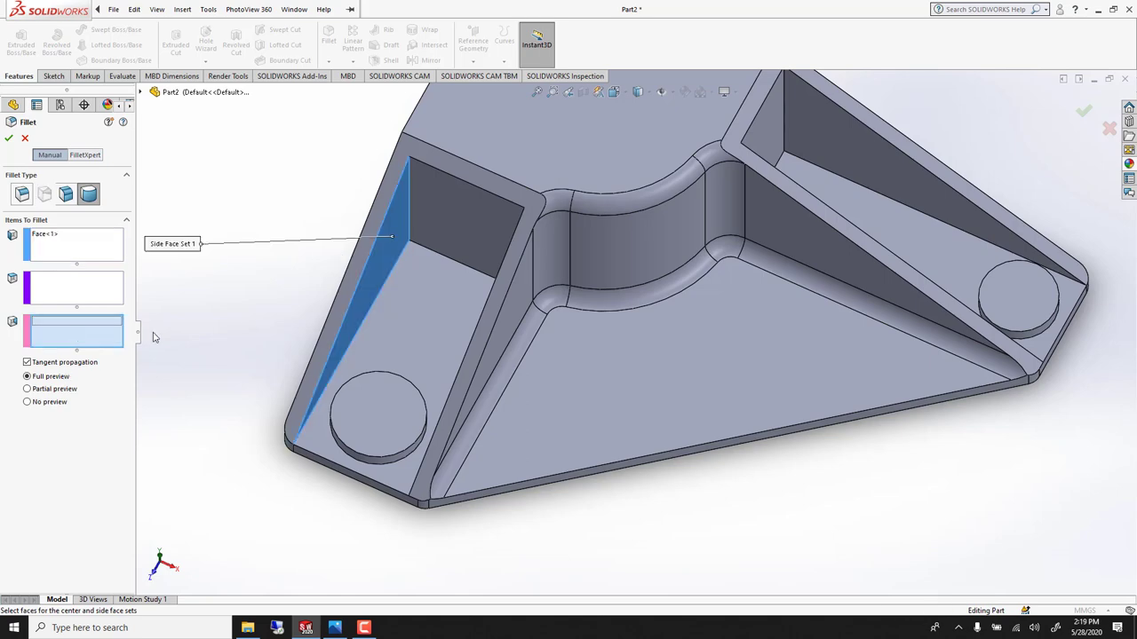
middle_drag(163, 335, 233, 349)
click(433, 185)
click(78, 303)
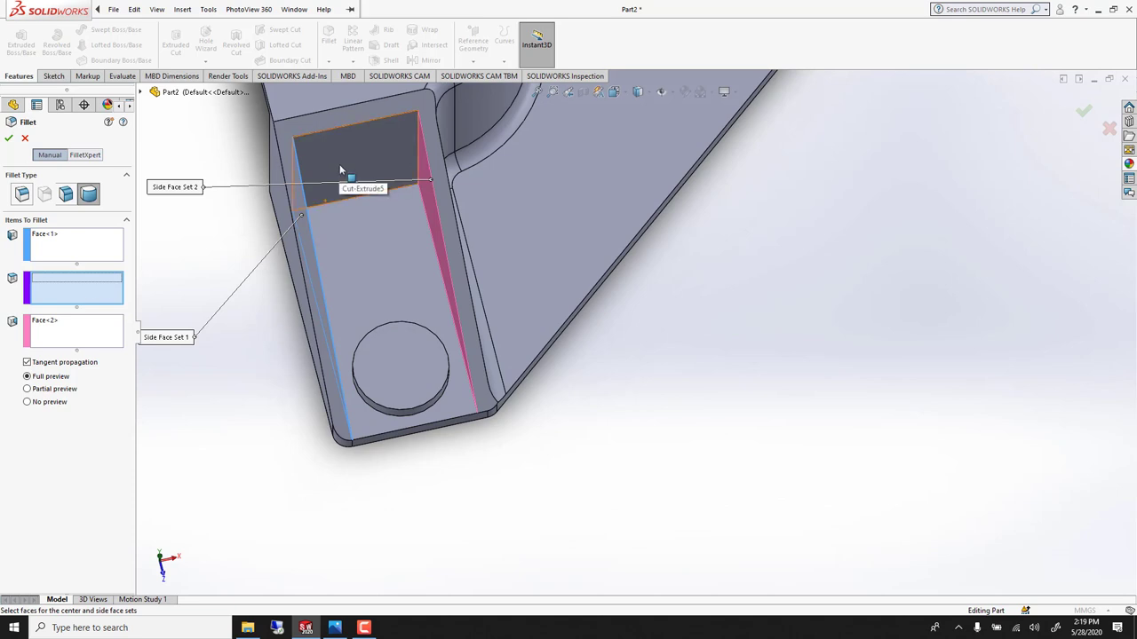
click(339, 164)
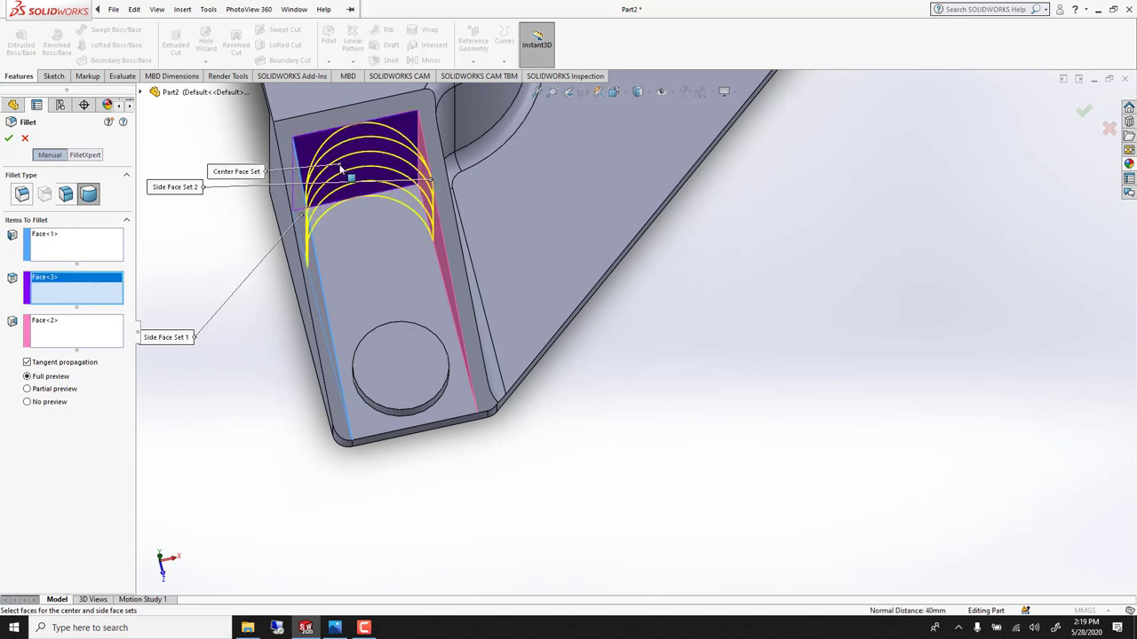
click(13, 140)
Add a full round fillet in the narrower leg's pocket, using its two side walls as side faces and the end wall as center face
scroll(773, 157, down, 5)
scroll(774, 170, up, 2)
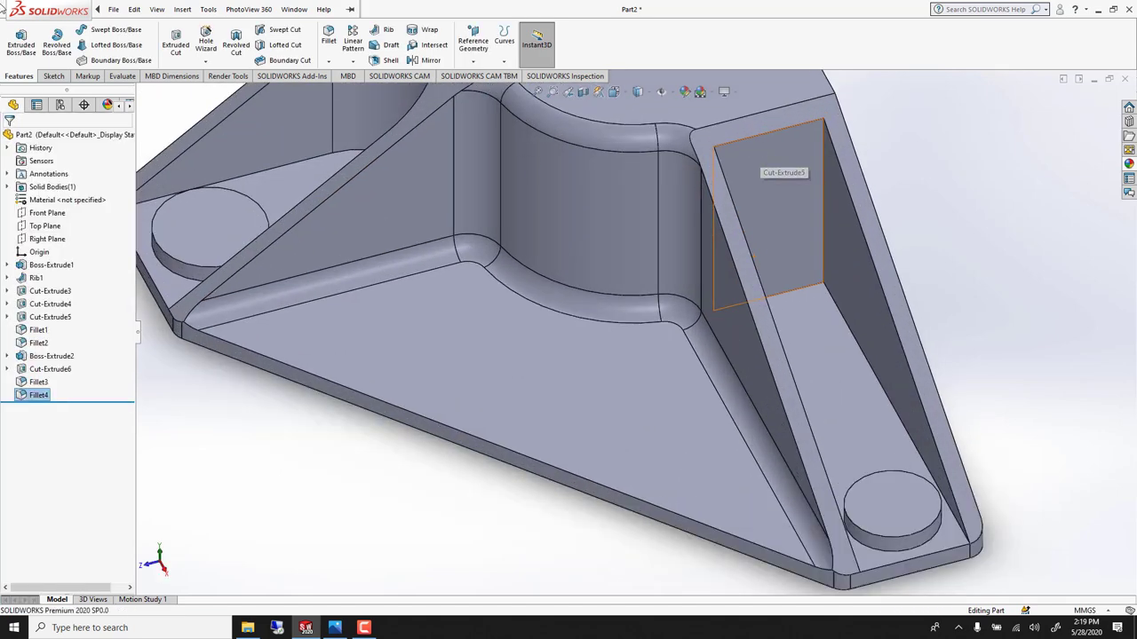
key(Return)
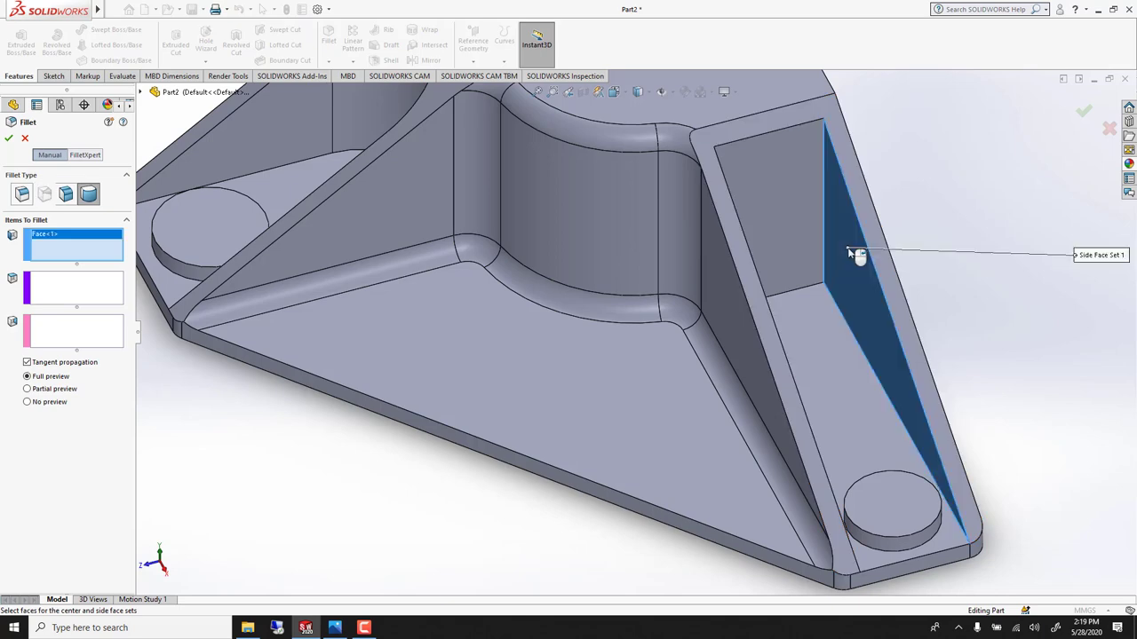
middle_drag(787, 254, 708, 224)
click(738, 209)
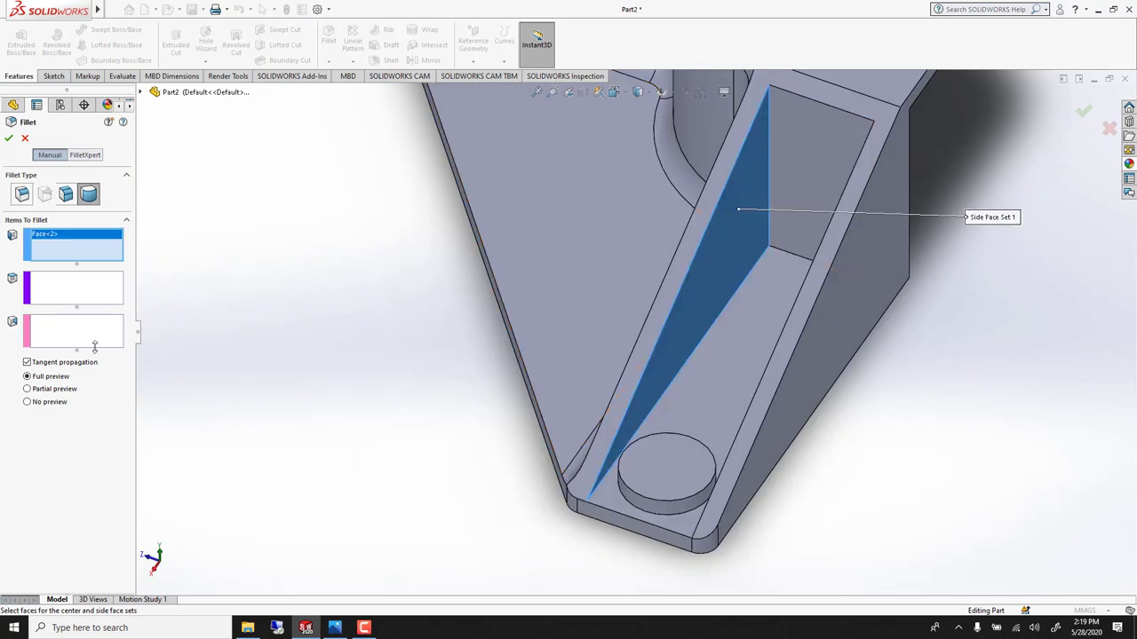
middle_drag(411, 307, 697, 222)
click(598, 191)
middle_drag(579, 213, 337, 233)
click(50, 299)
click(511, 142)
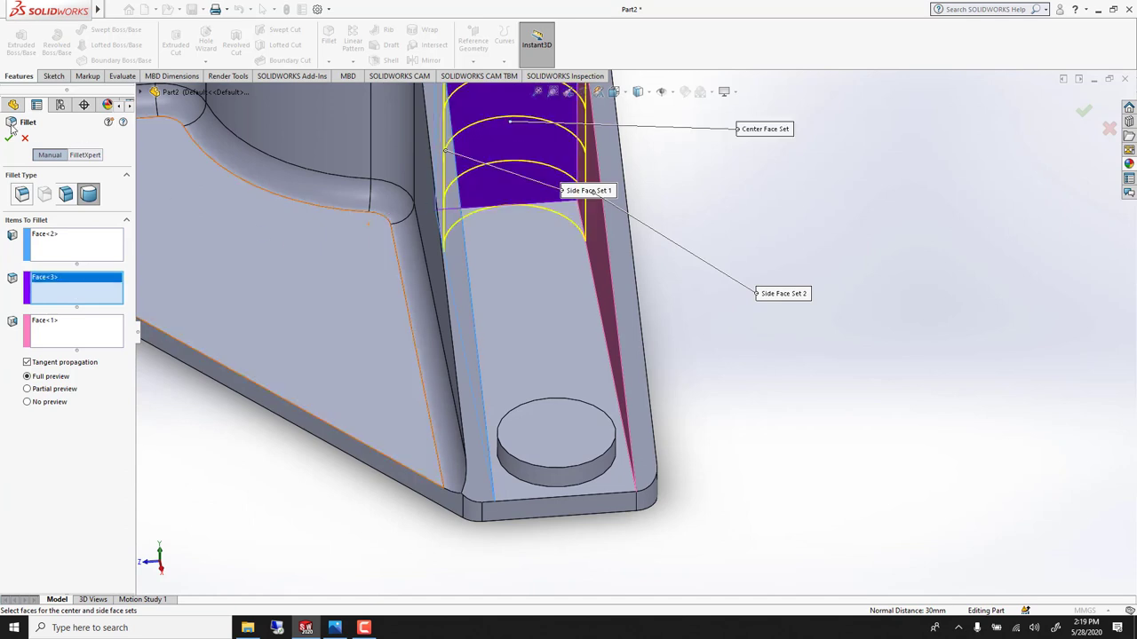
click(9, 138)
scroll(289, 270, up, 4)
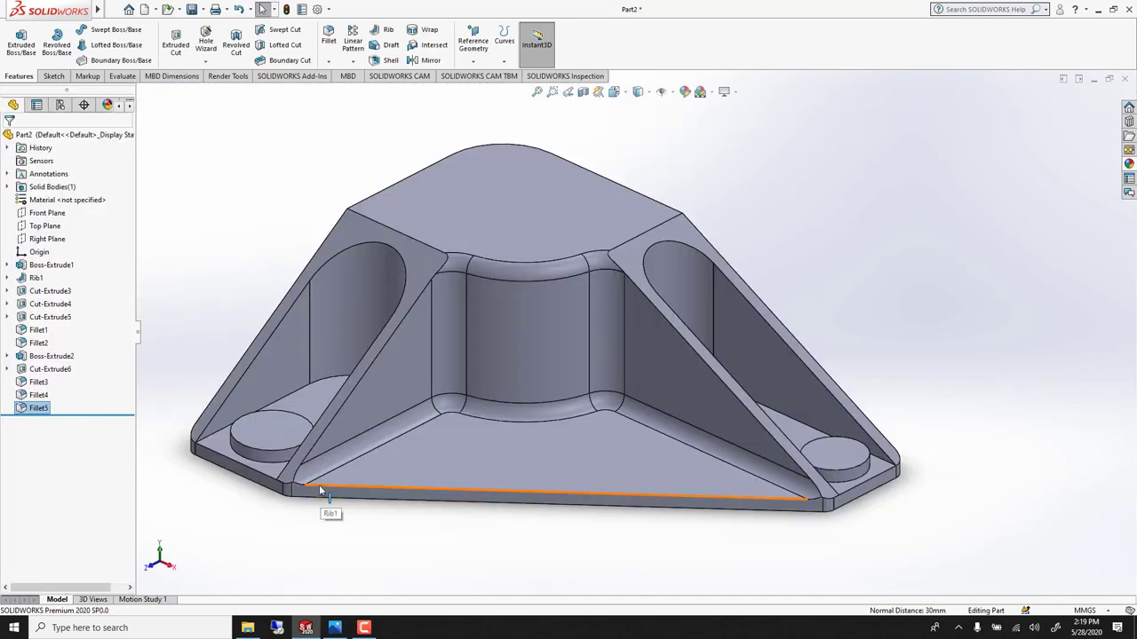
Start a chamfer on the base plate's long diagonal top edge with a 2 mm distance at 45 degrees
click(331, 62)
click(351, 90)
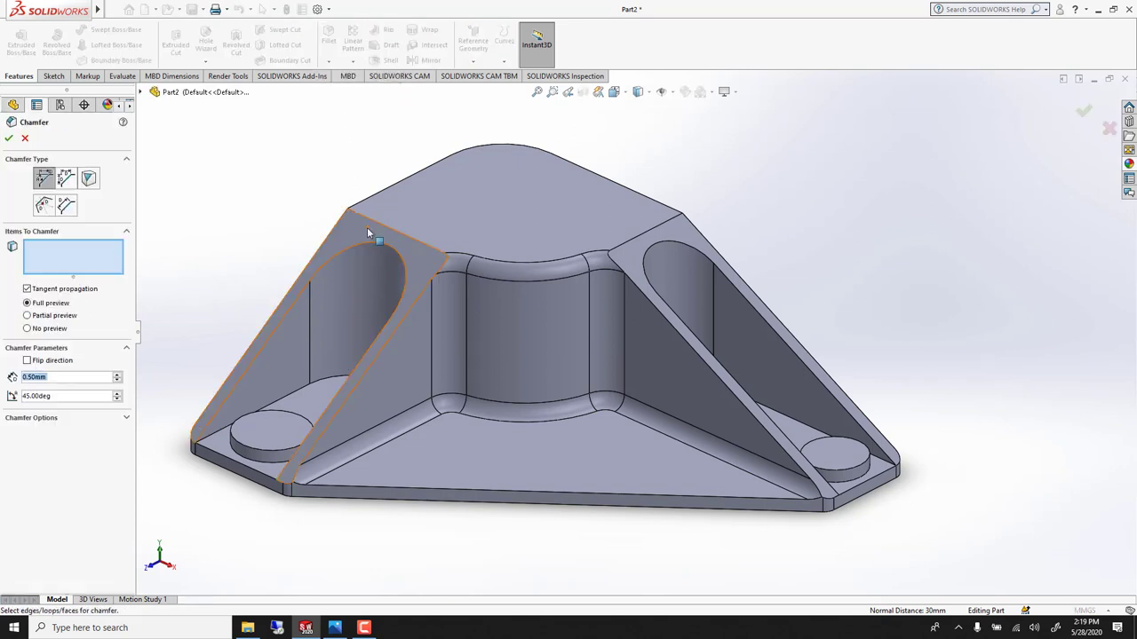
click(414, 487)
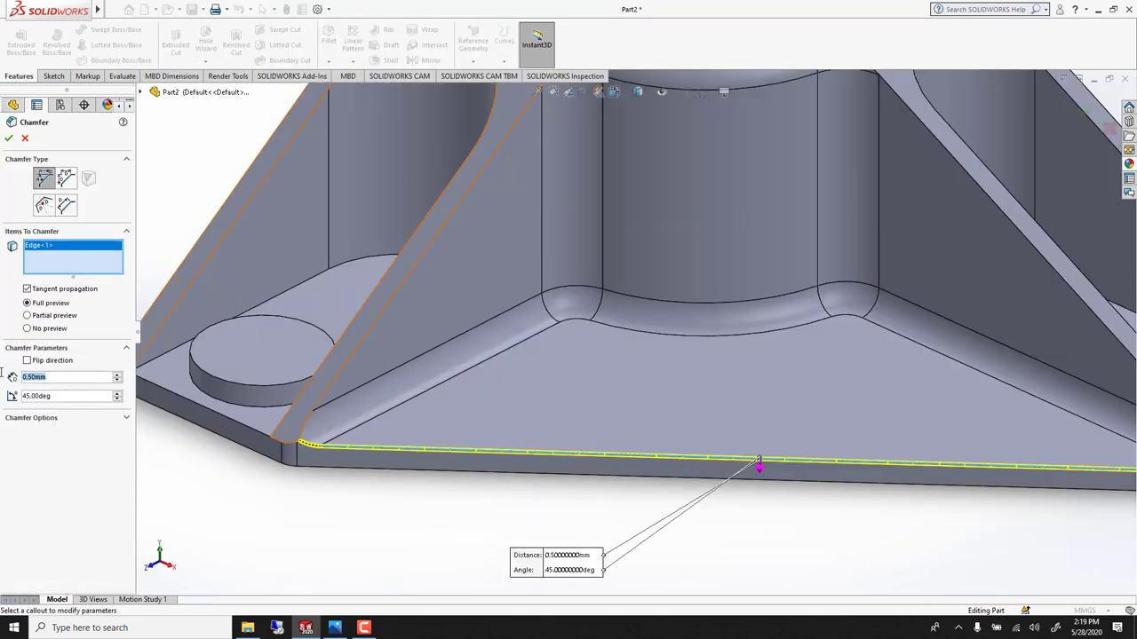
text(2)
key(Return)
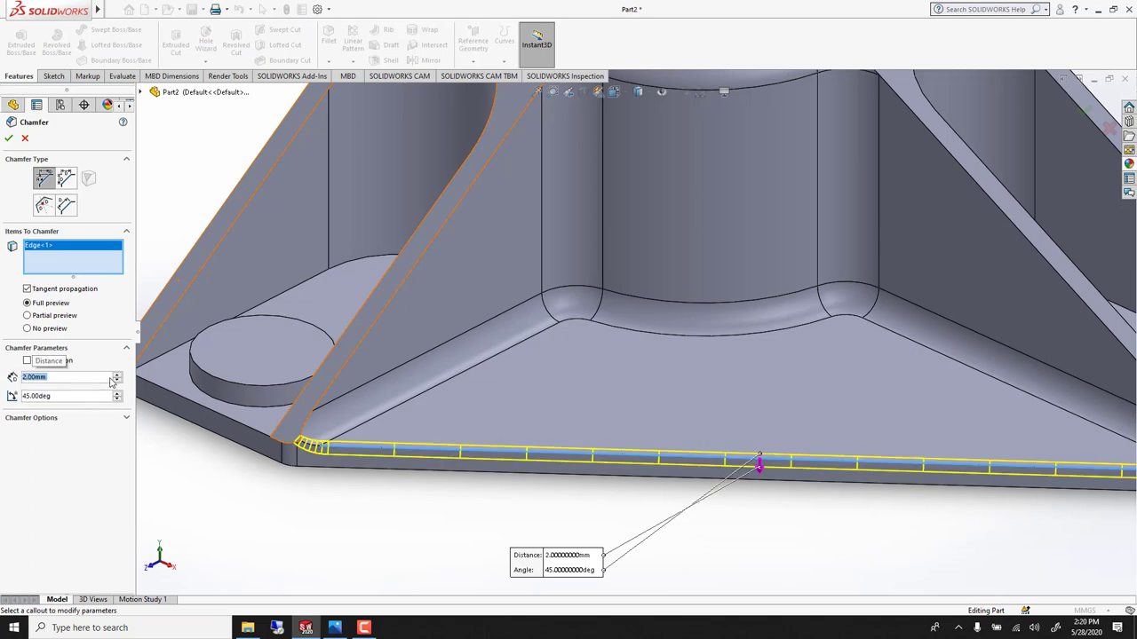
scroll(327, 399, up, 1)
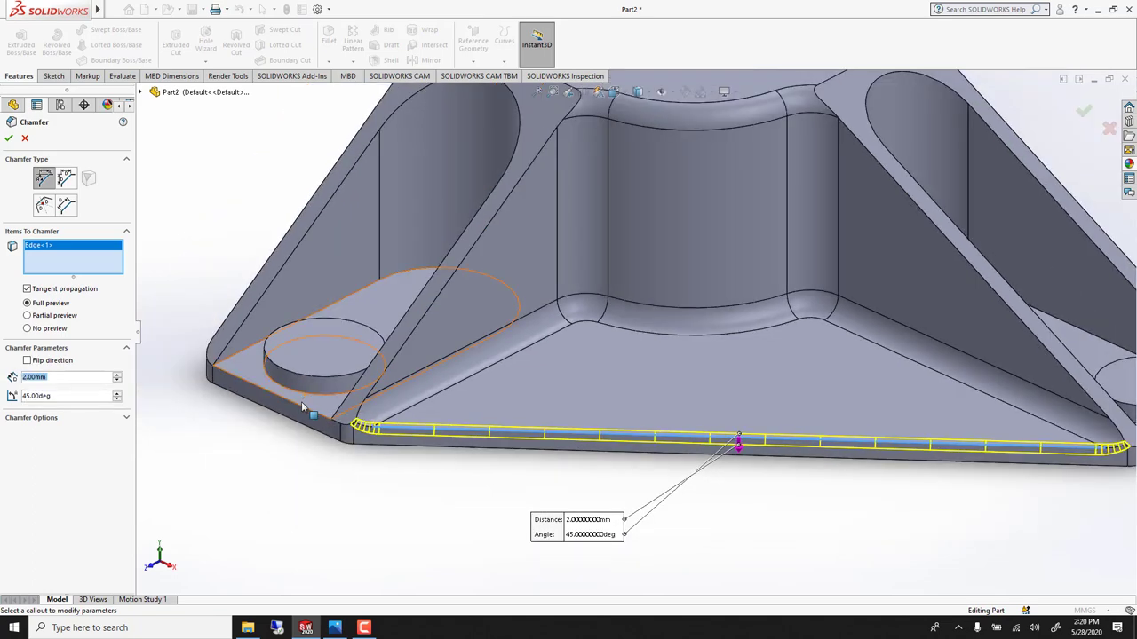
Add the top edges at the outer ends of both legs to the chamfer
click(299, 405)
scroll(457, 391, down, 1)
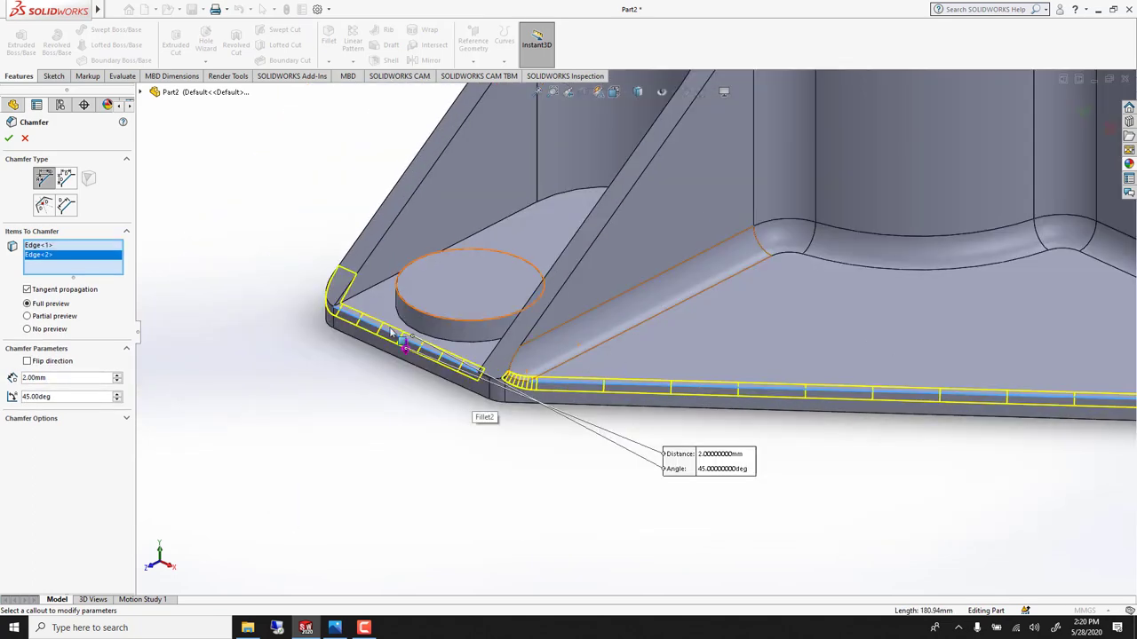
middle_drag(391, 332, 641, 299)
click(785, 336)
Add the upper edge and both vertical edges of the hollow's rear opening to the selection and create the 2 mm chamfer
scroll(804, 368, up, 5)
middle_drag(1031, 254, 961, 182)
scroll(960, 136, down, 2)
scroll(947, 145, up, 1)
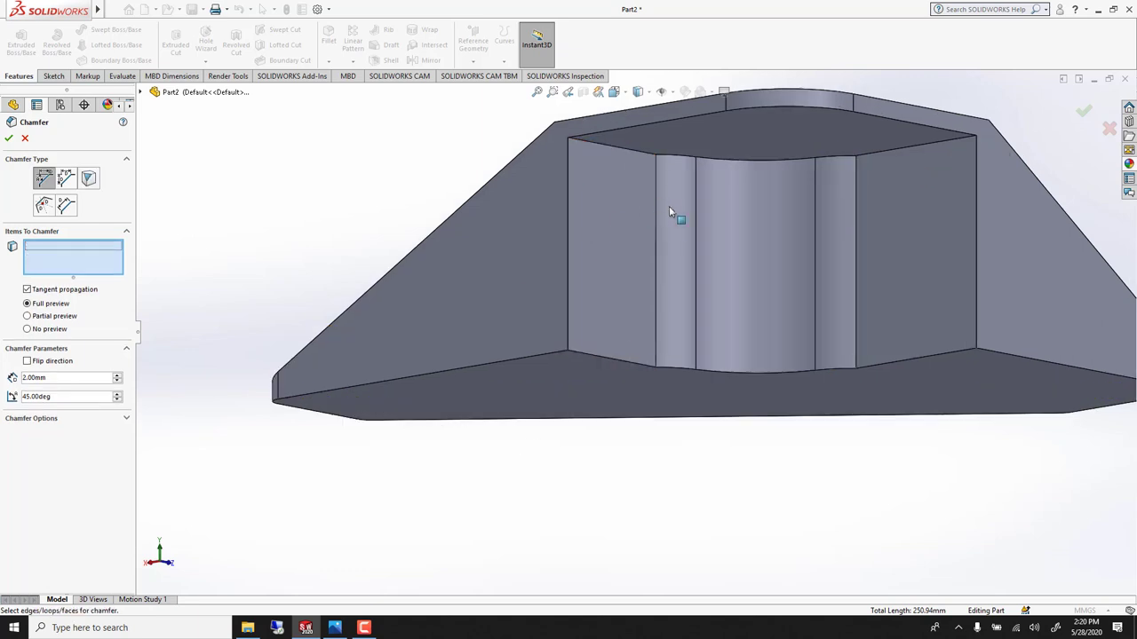
middle_drag(670, 213, 738, 157)
click(737, 157)
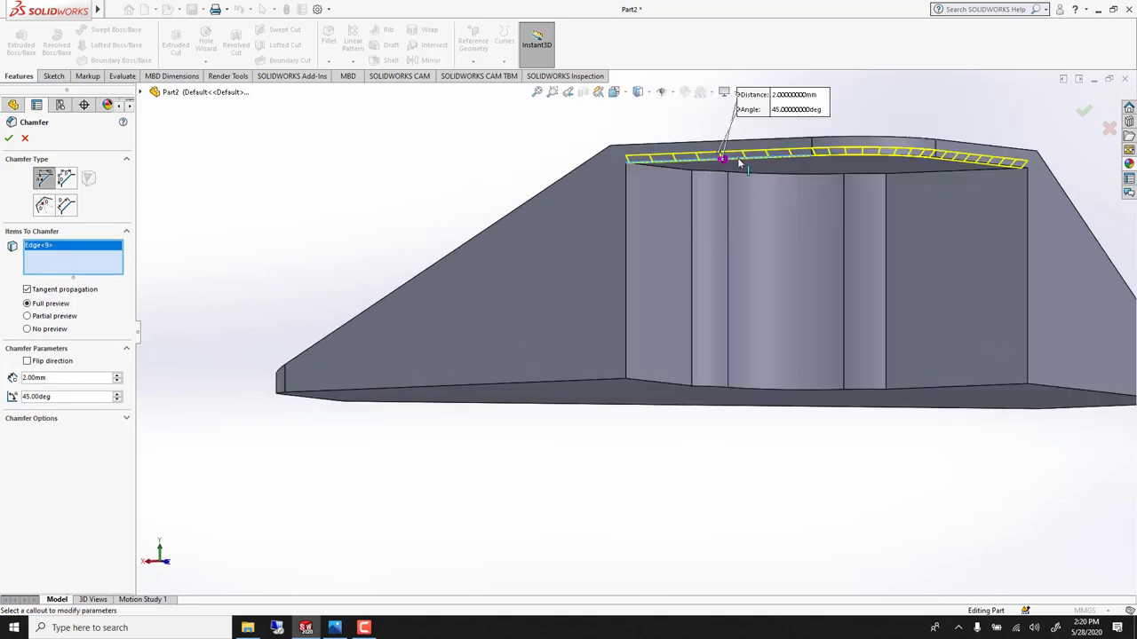
click(626, 229)
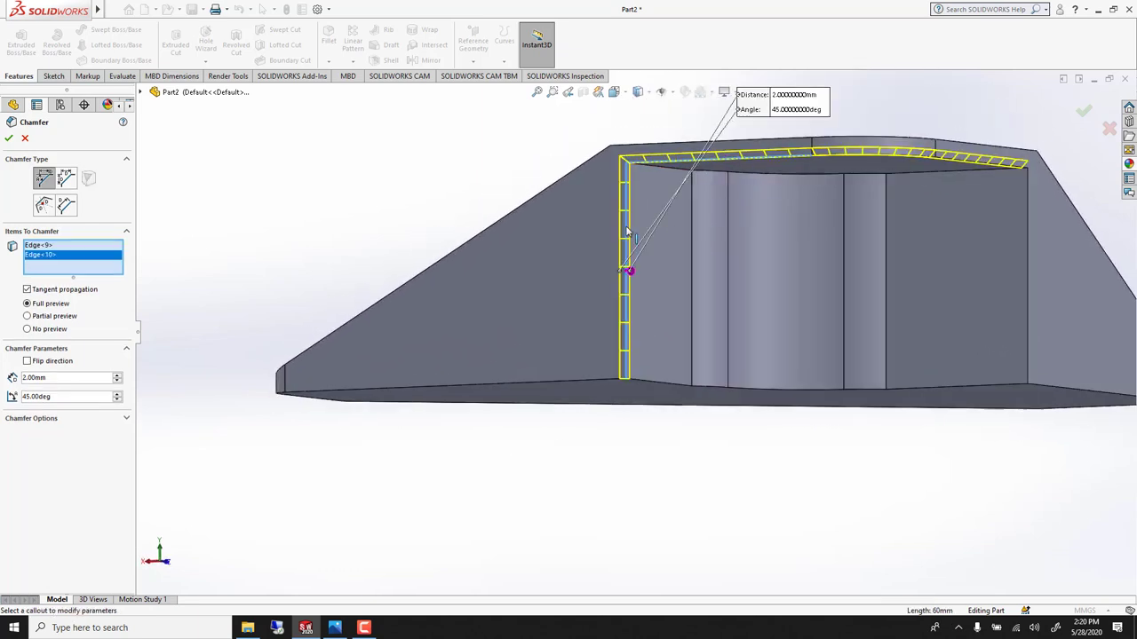
click(1026, 228)
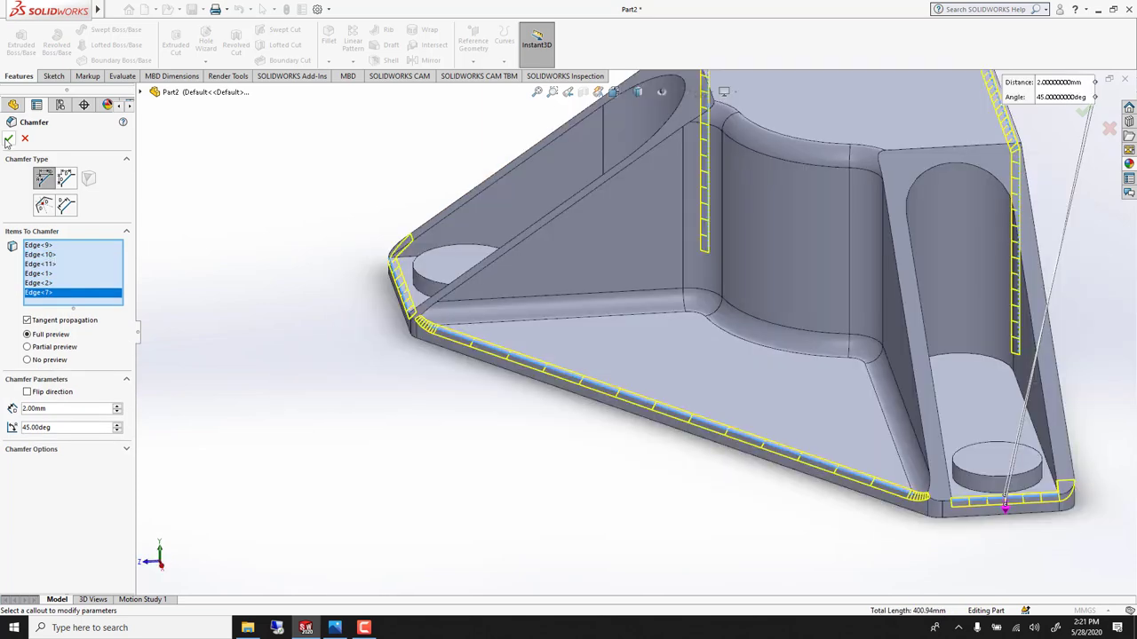
click(7, 140)
click(8, 141)
middle_drag(448, 357, 757, 330)
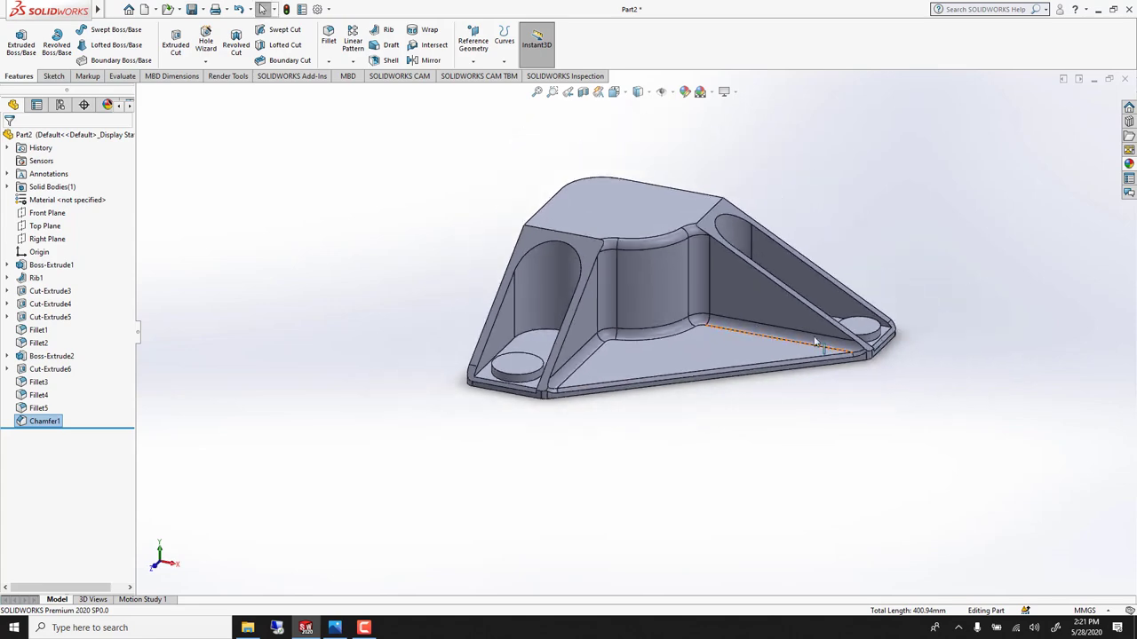
Fillet the floor perimeters of both leg pockets and the base edges of both round bosses with a constant 1.5 mm radius
scroll(436, 305, down, 1)
middle_drag(337, 341, 332, 350)
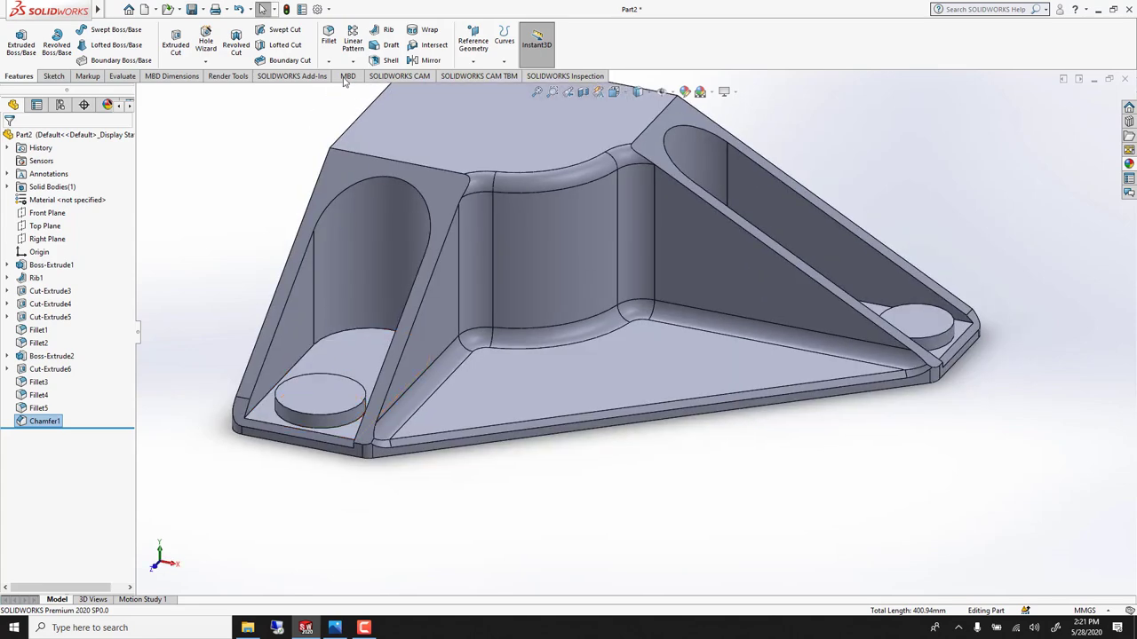
click(328, 40)
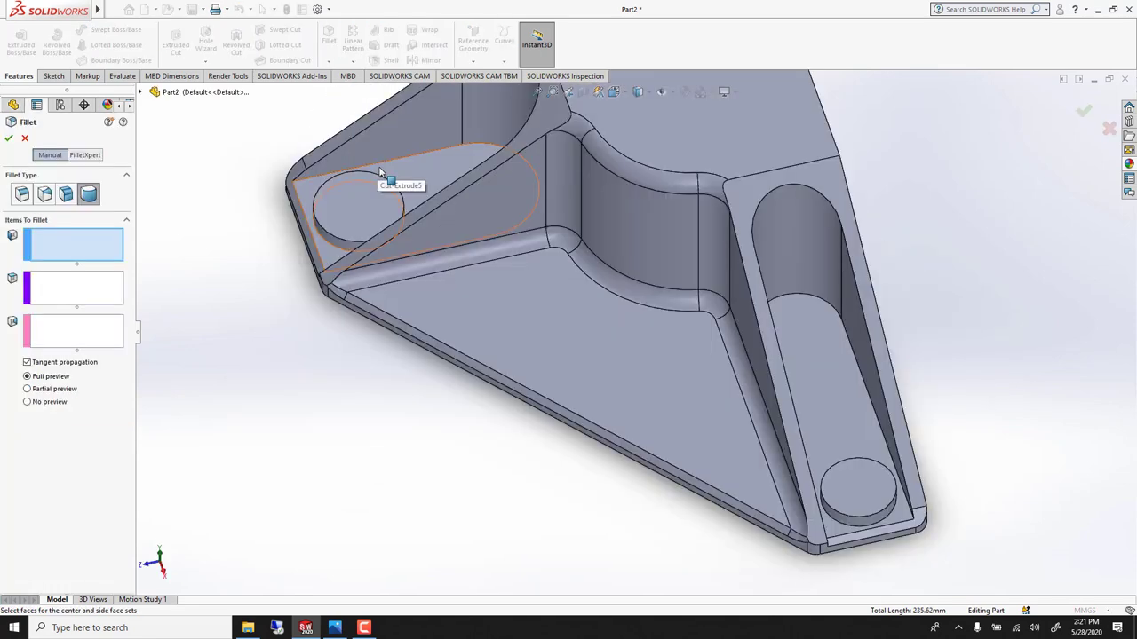
click(22, 200)
click(48, 381)
text(1.5)
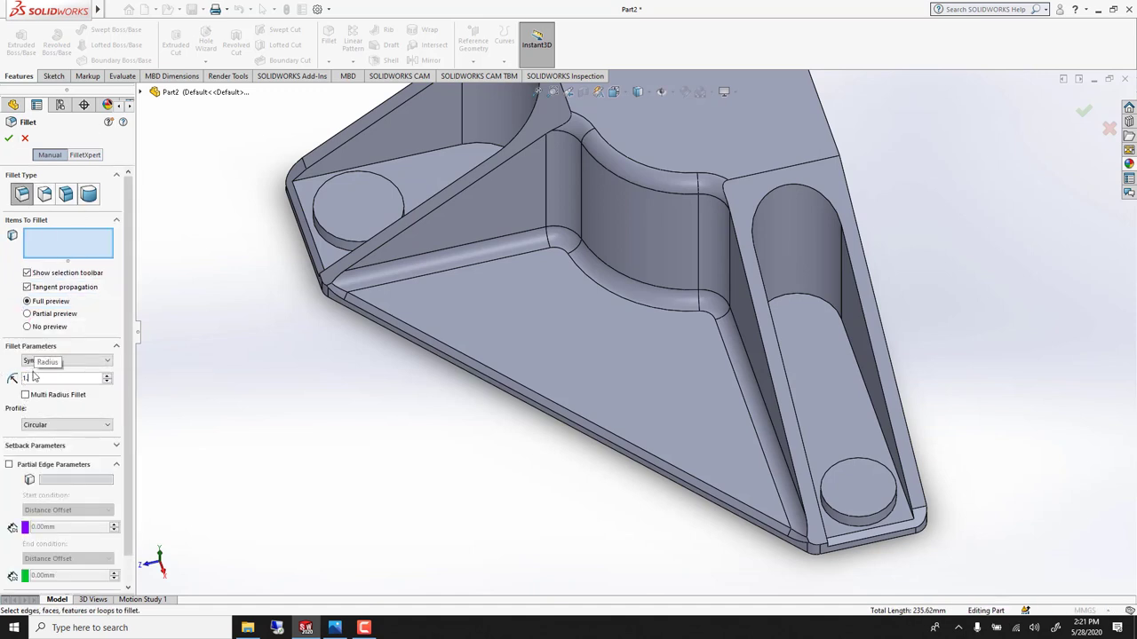
key(Return)
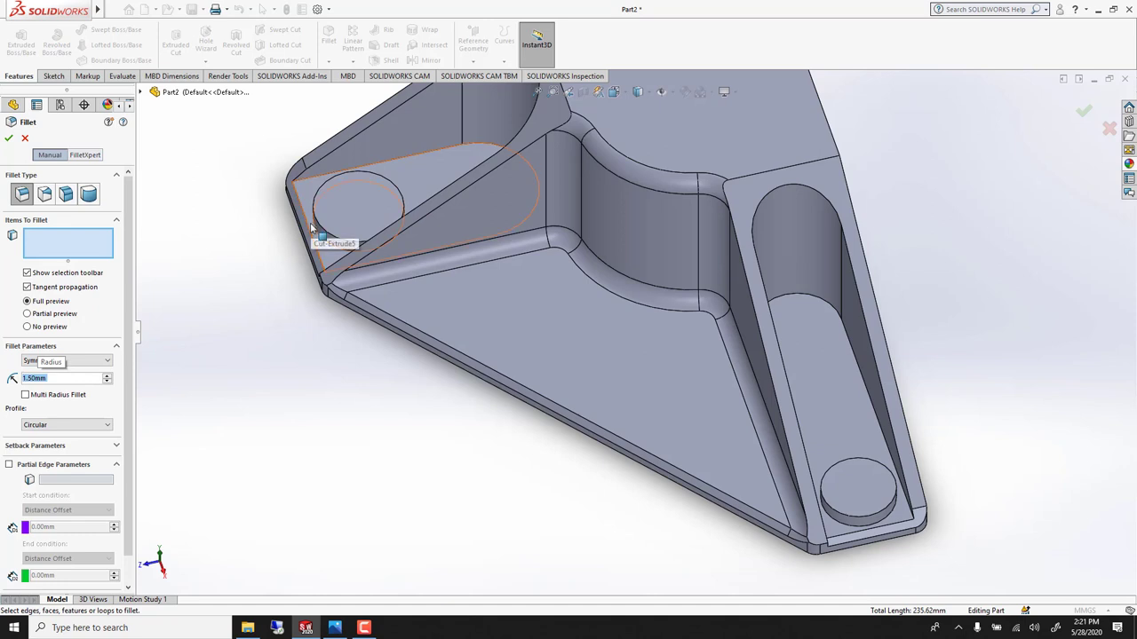
click(333, 175)
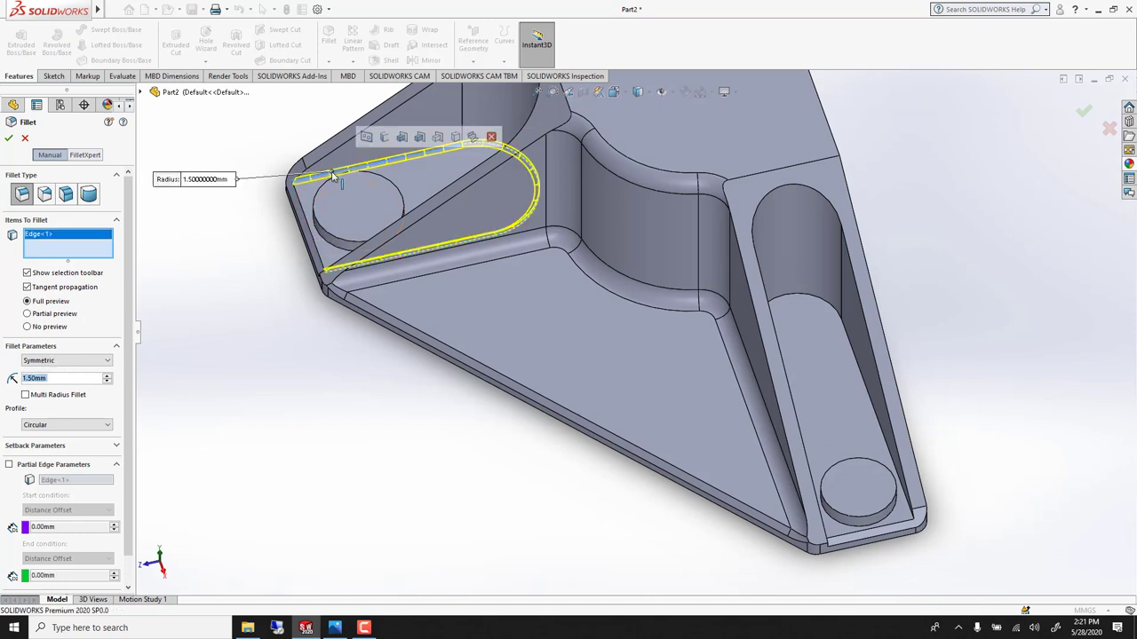
click(888, 522)
click(888, 523)
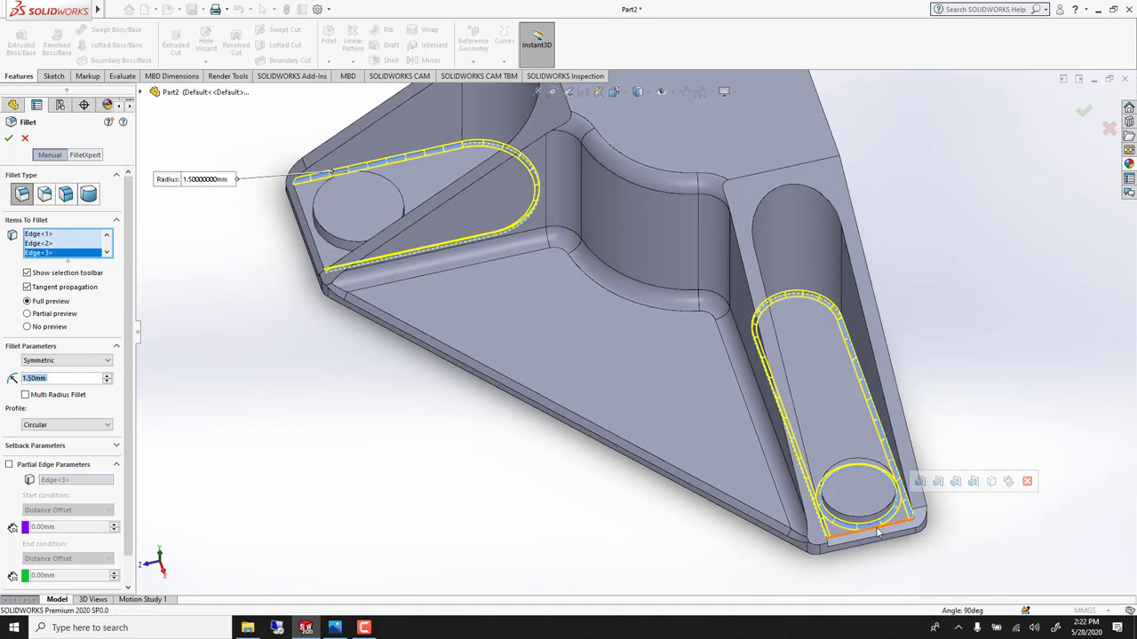
click(316, 228)
click(8, 135)
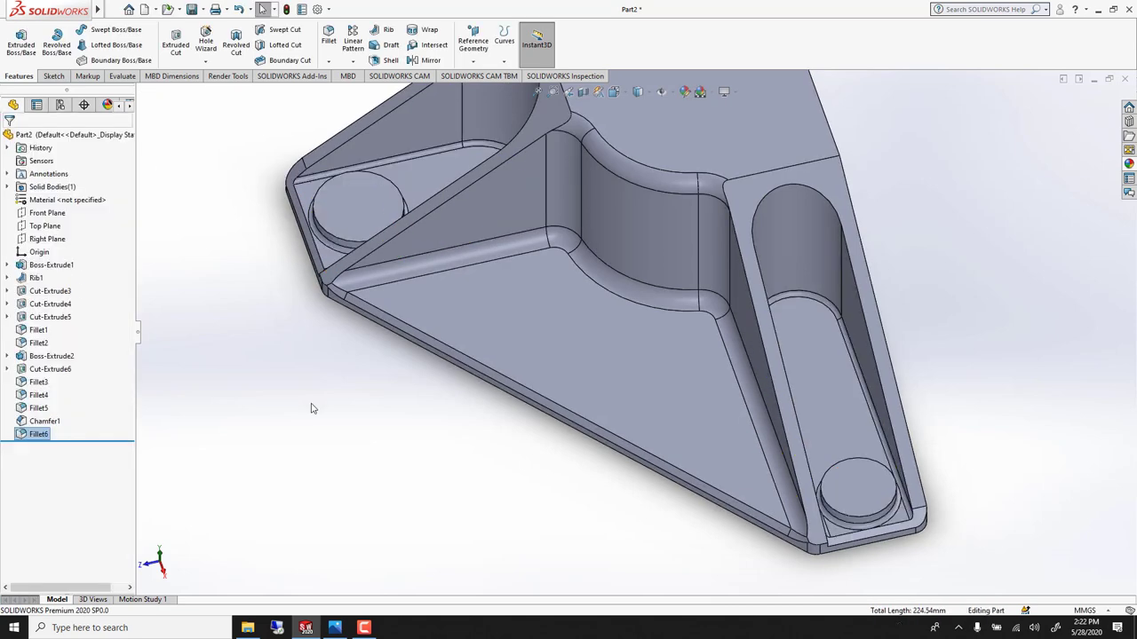
Start a sketch on the corner block's top face
middle_drag(399, 411, 526, 265)
scroll(526, 266, up, 2)
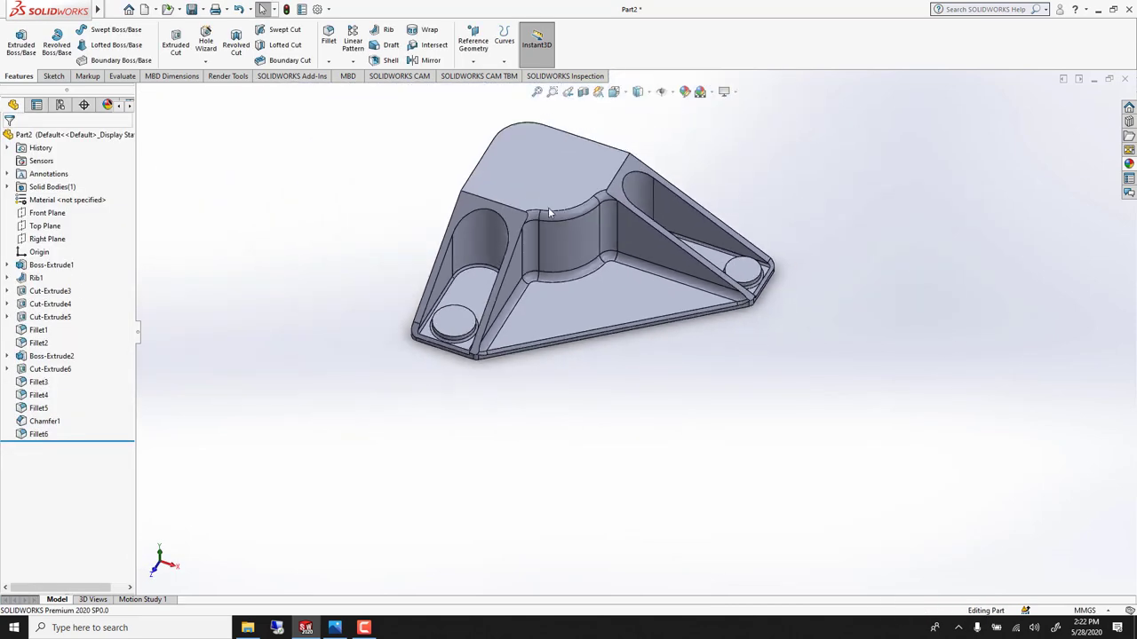
scroll(552, 217, down, 3)
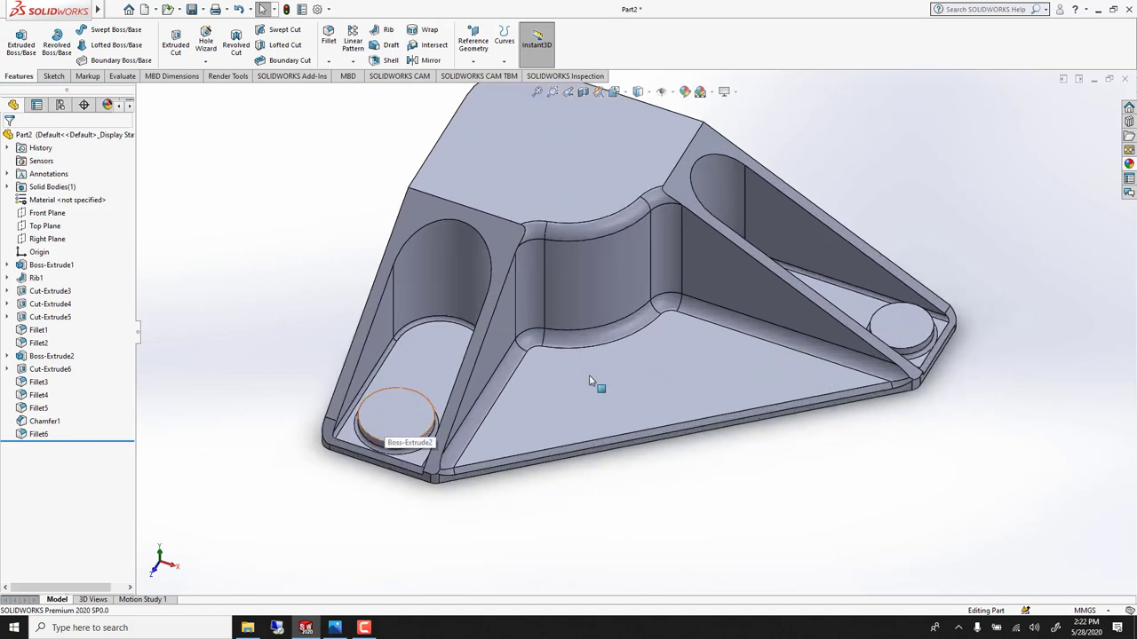
click(493, 175)
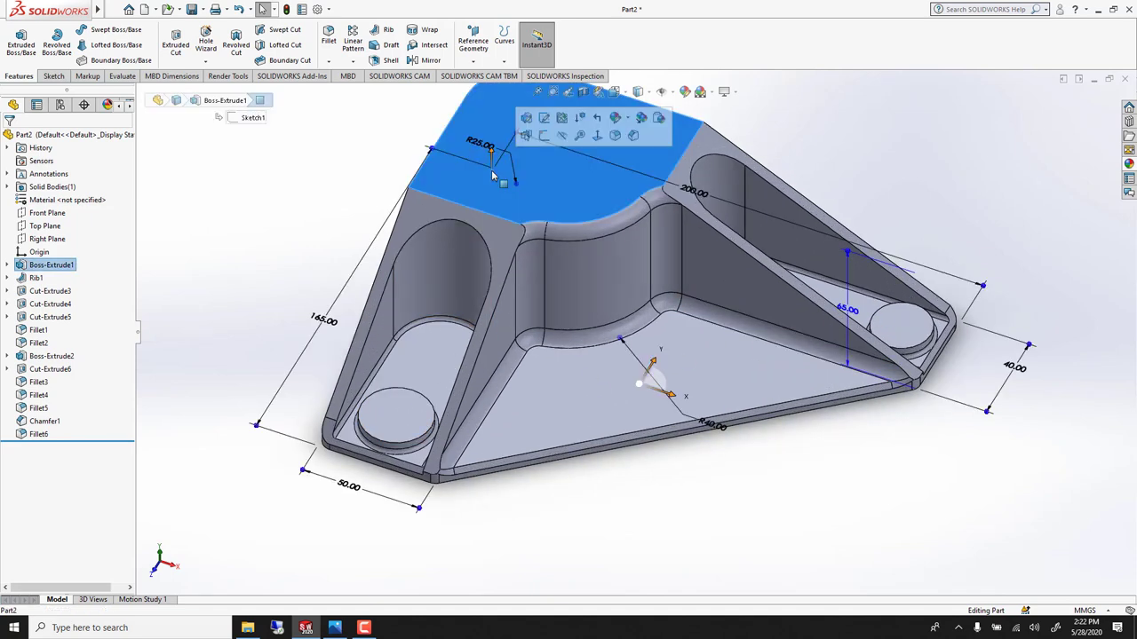
click(544, 136)
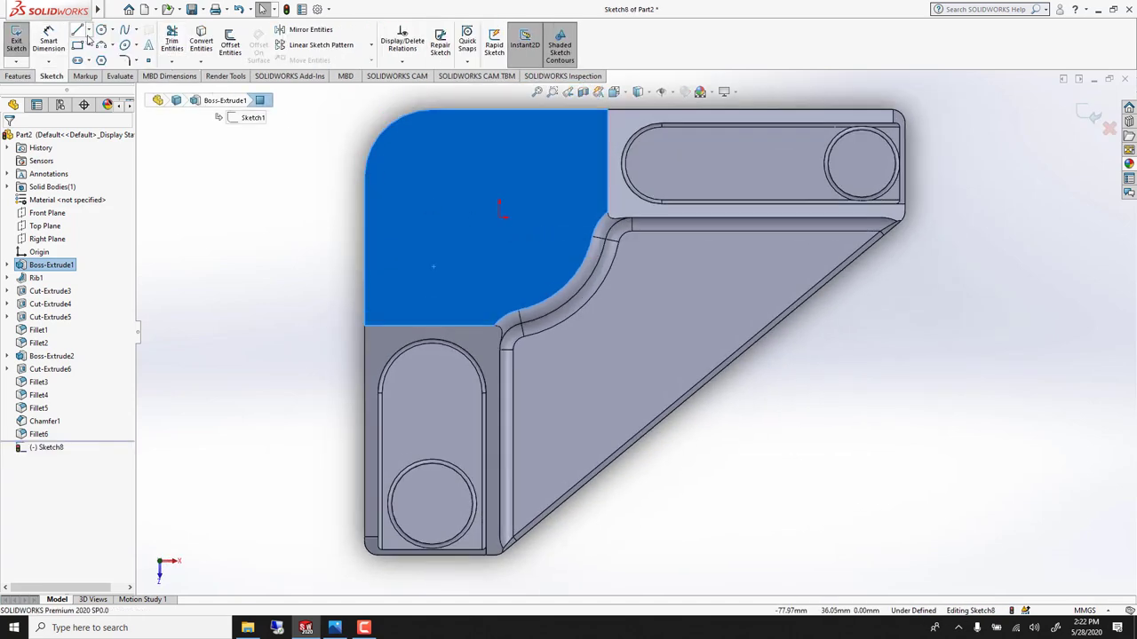
Sketch four circles about 6.6 to 9 mm in radius, centred on both round bosses and on both pockets' rounded ends
click(102, 31)
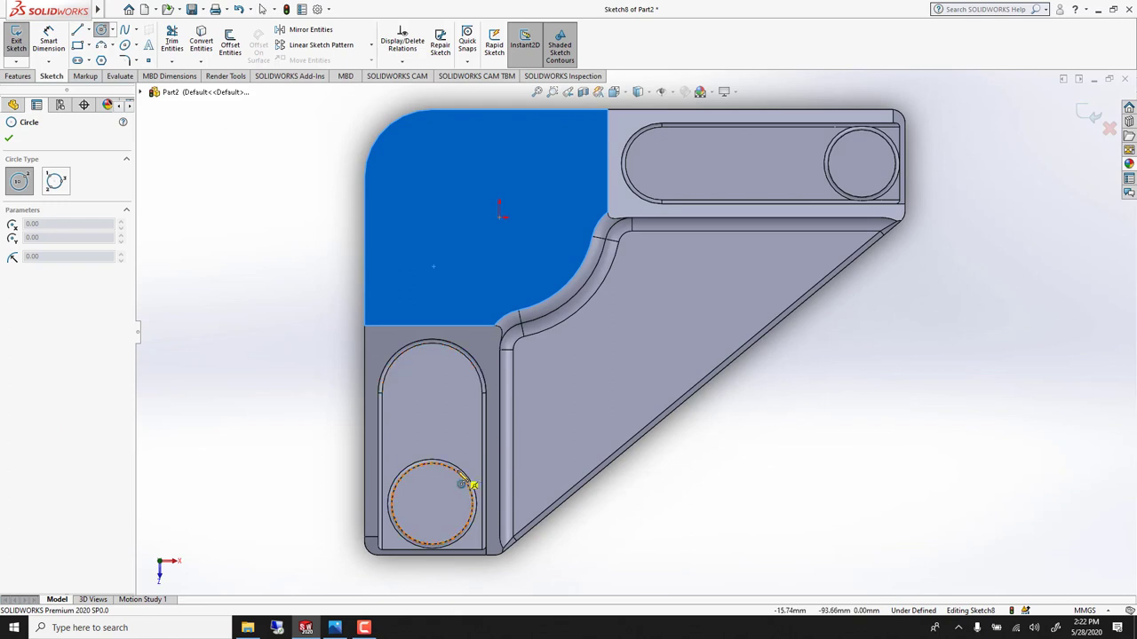
click(433, 508)
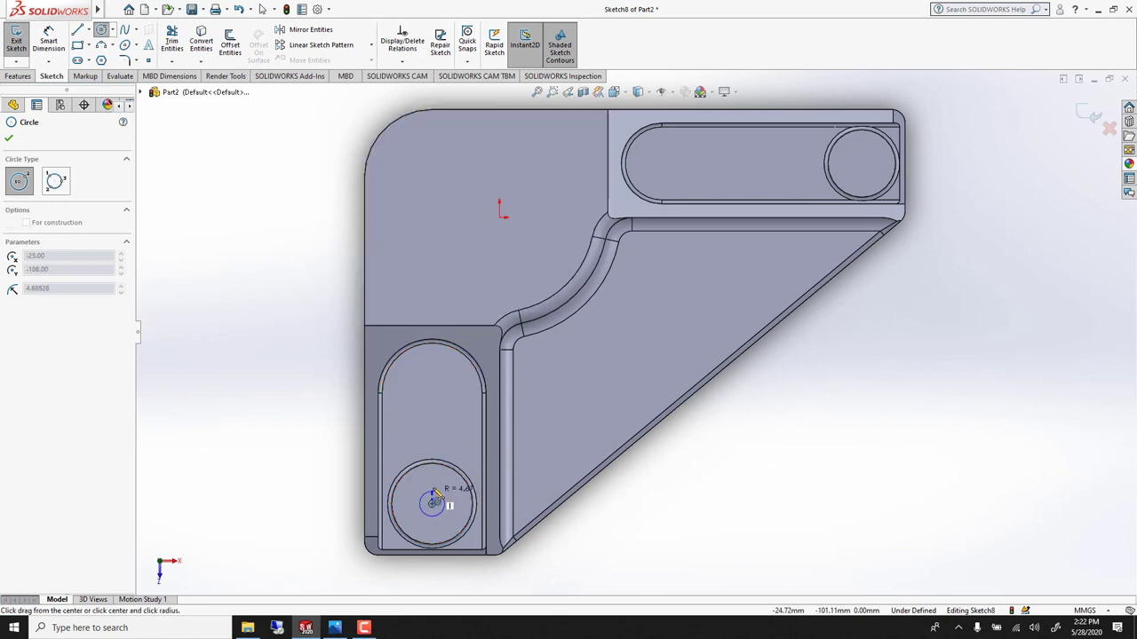
click(452, 500)
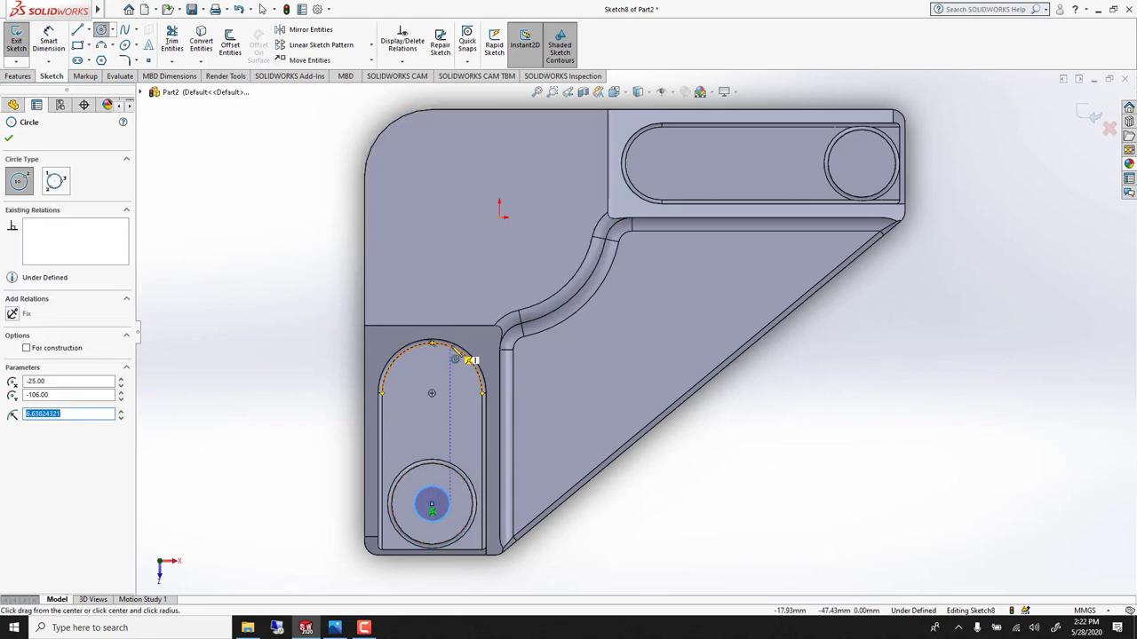
click(432, 394)
click(449, 376)
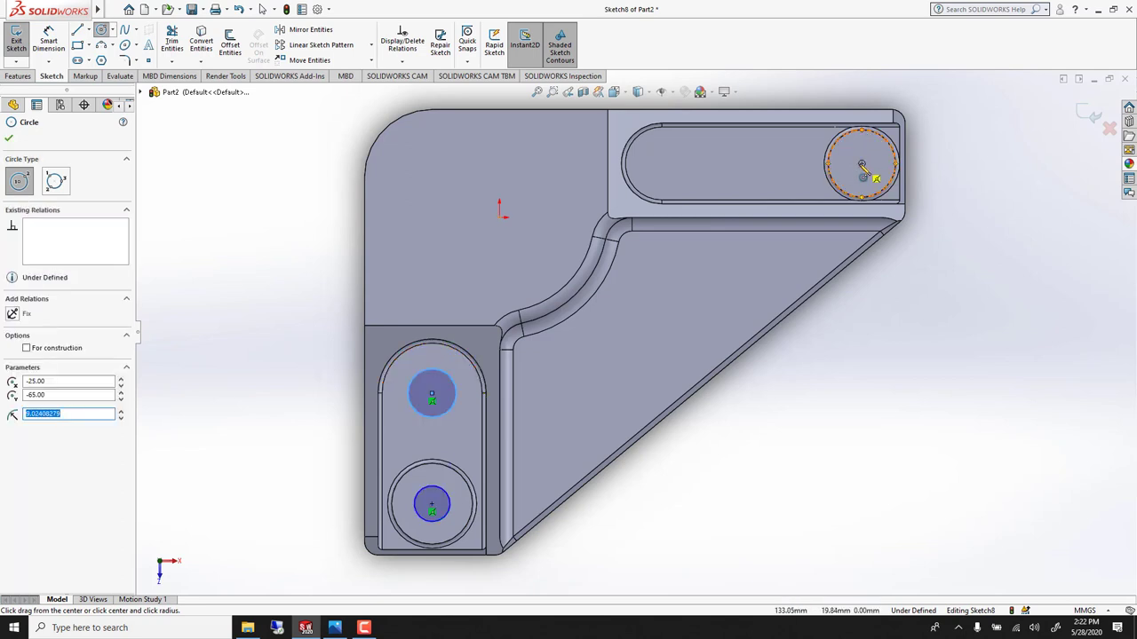
click(861, 165)
click(862, 148)
click(662, 164)
click(661, 149)
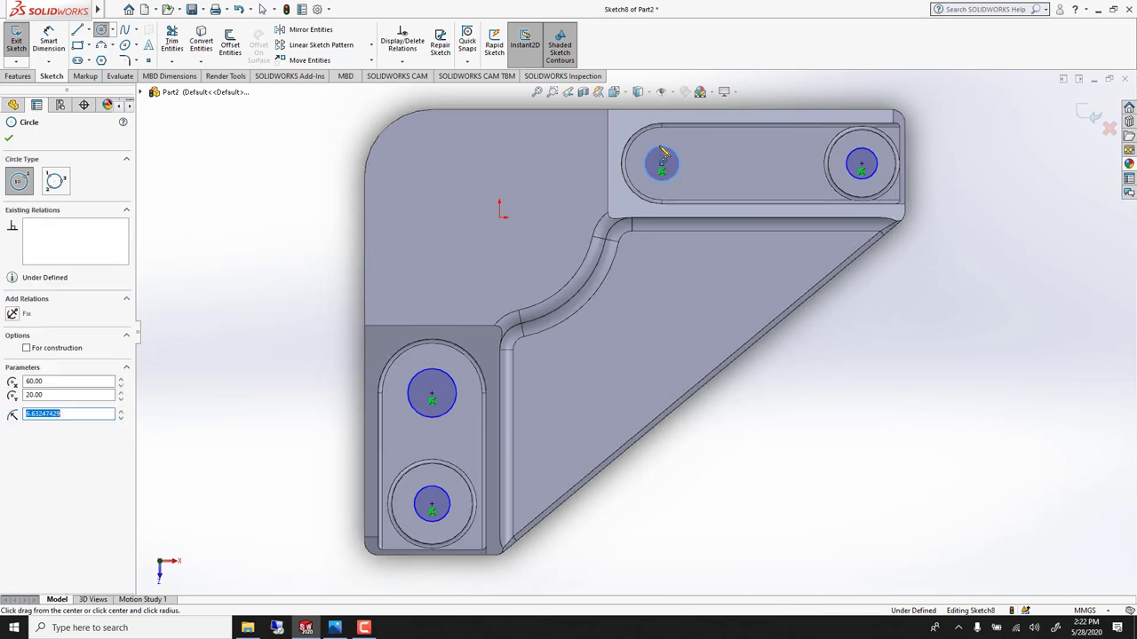
click(7, 141)
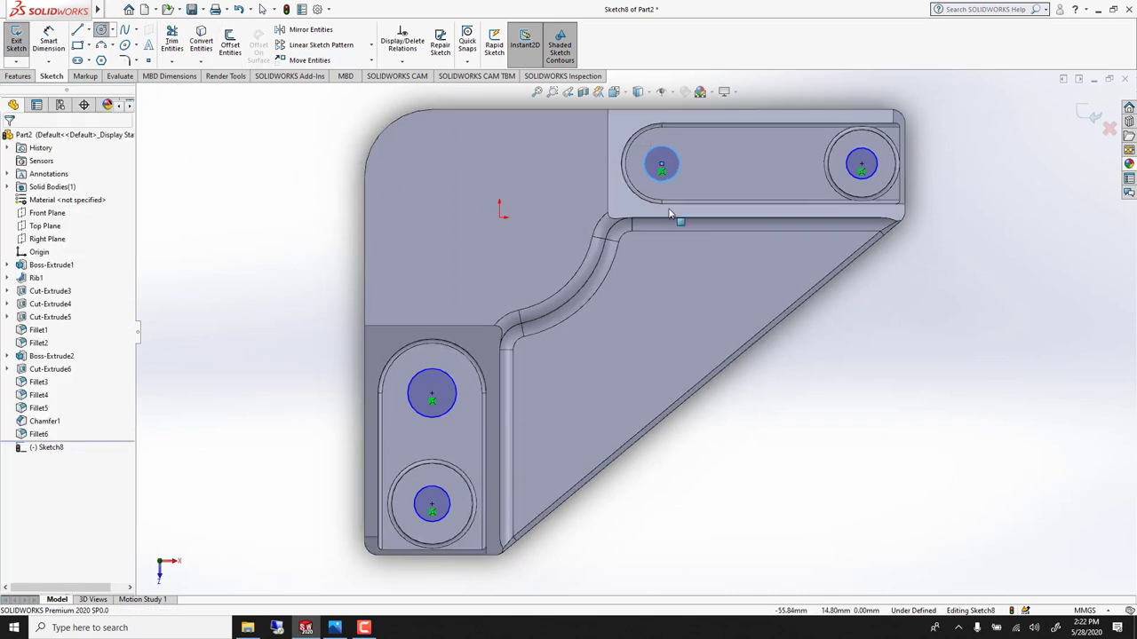
Make the four sketched circles equal in size
ctrl+click(876, 167)
ctrl+click(447, 495)
ctrl+click(451, 410)
ctrl+click(451, 410)
click(523, 355)
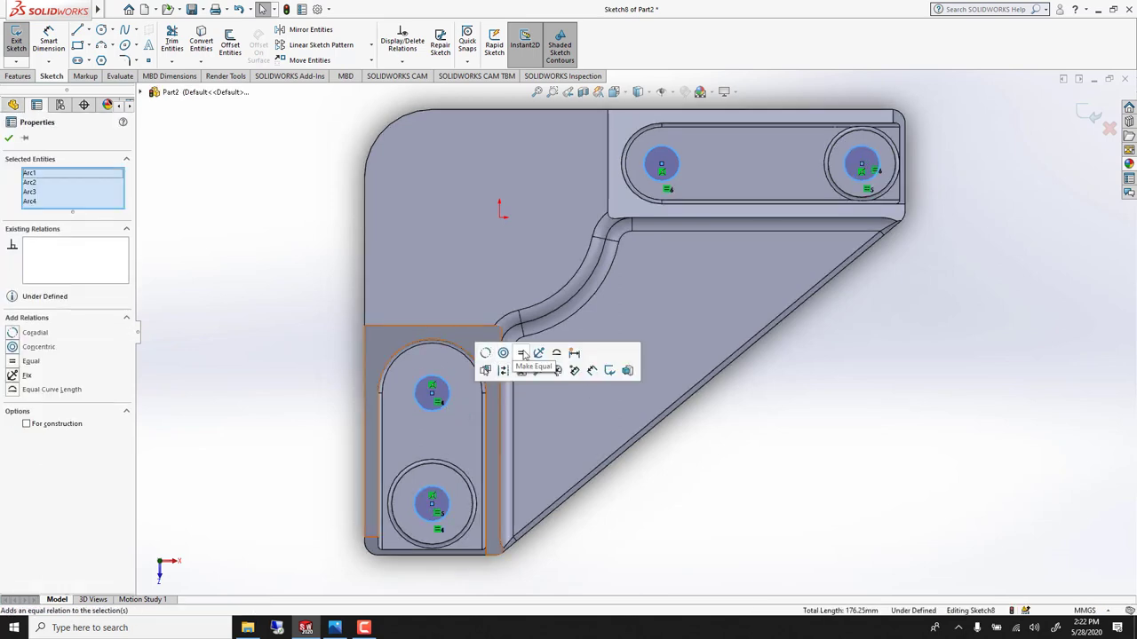
click(350, 404)
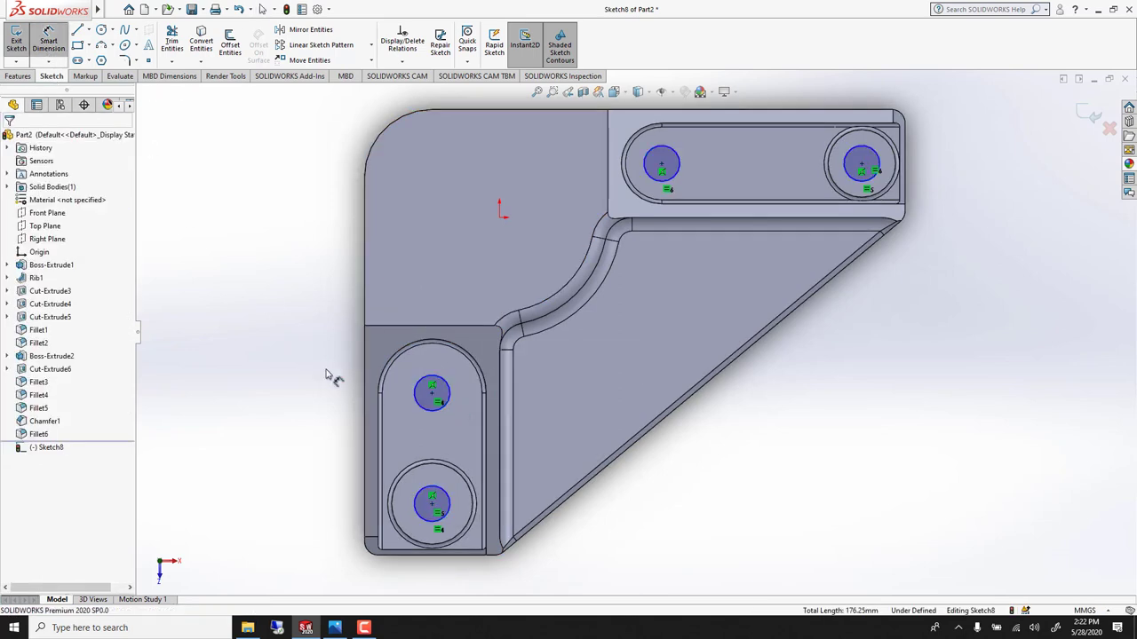
Dimension the circle at the wider leg's rounded pocket end to a 10 mm diameter
click(414, 403)
click(330, 415)
text(10)
key(Return)
middle_drag(331, 415, 333, 310)
click(9, 138)
key(Escape)
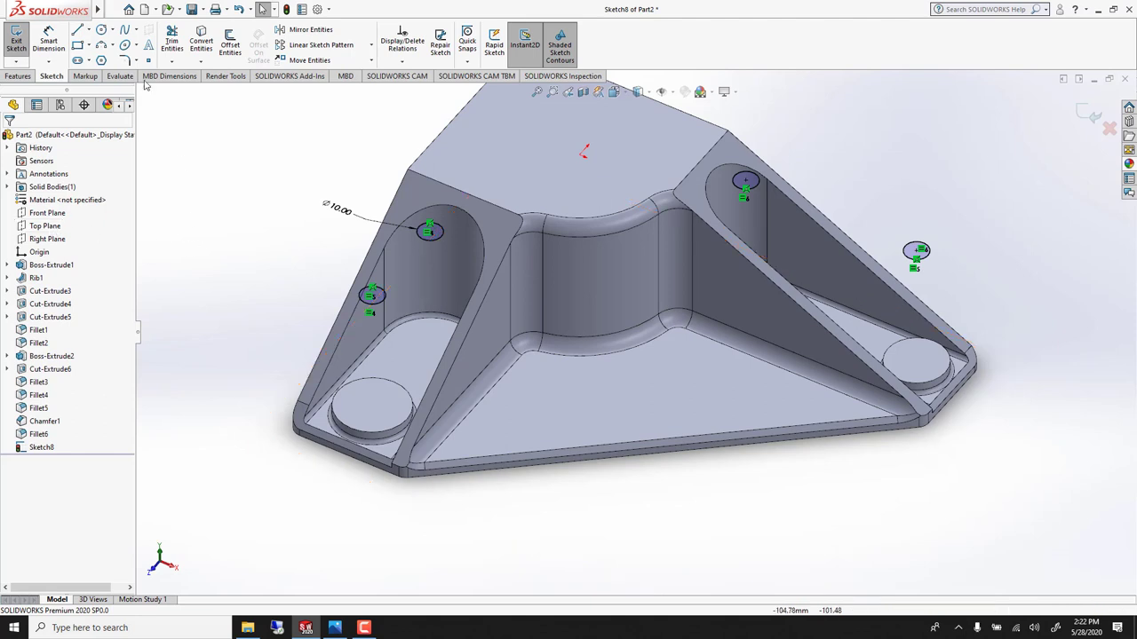
Cut the four sketched 10 mm circles through all of the bracket with an Extruded Cut
click(18, 77)
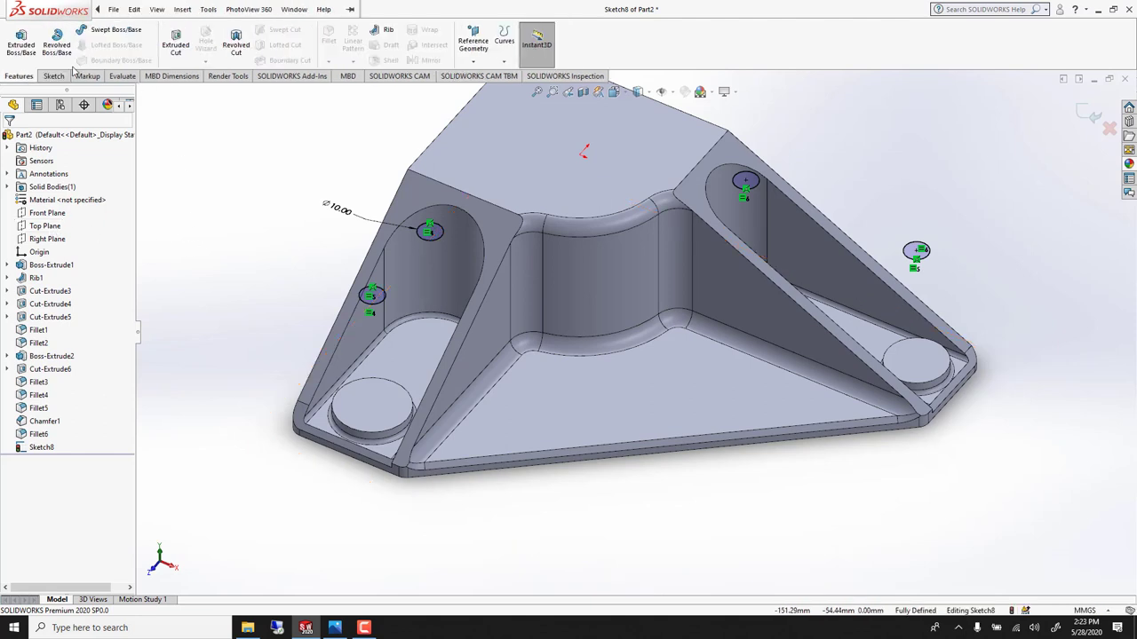
click(180, 46)
click(71, 209)
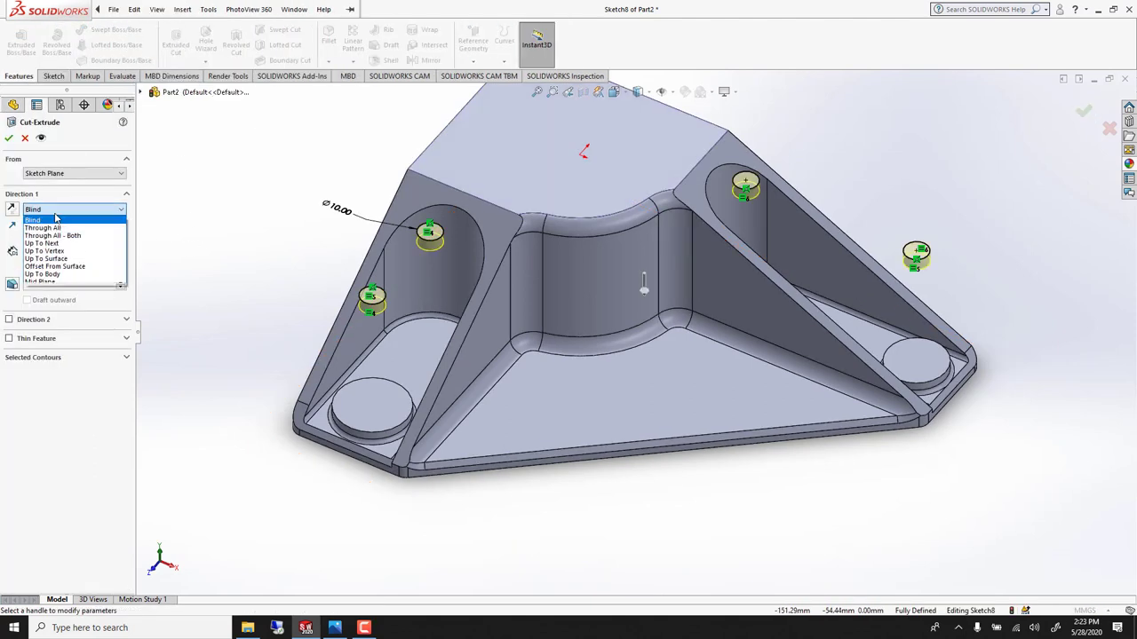
click(43, 228)
key(Return)
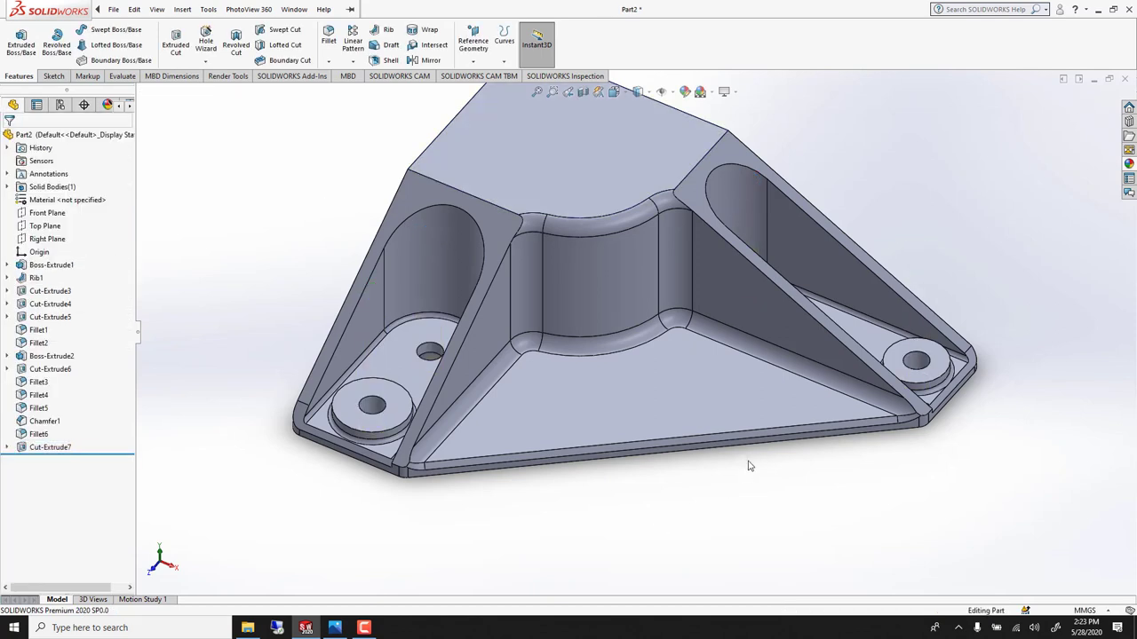
Reopen the hole cut's sketch and add a circle on the corner block's top face, concentric with its rounded outer corner
ctrl+middle_drag(712, 403, 643, 284)
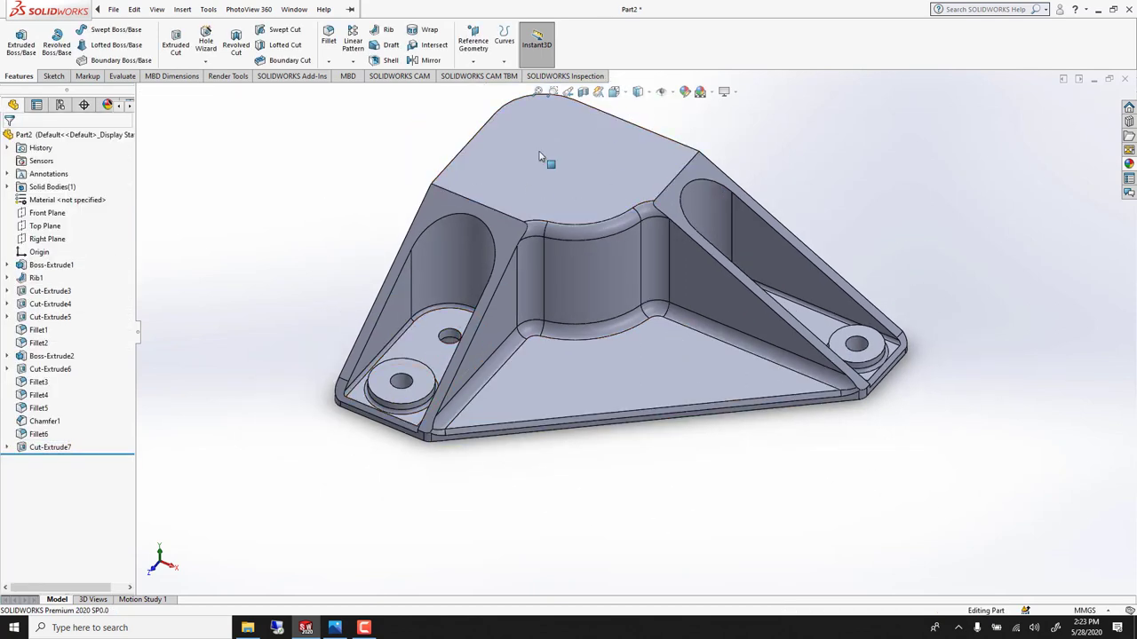
click(7, 447)
double_click(46, 461)
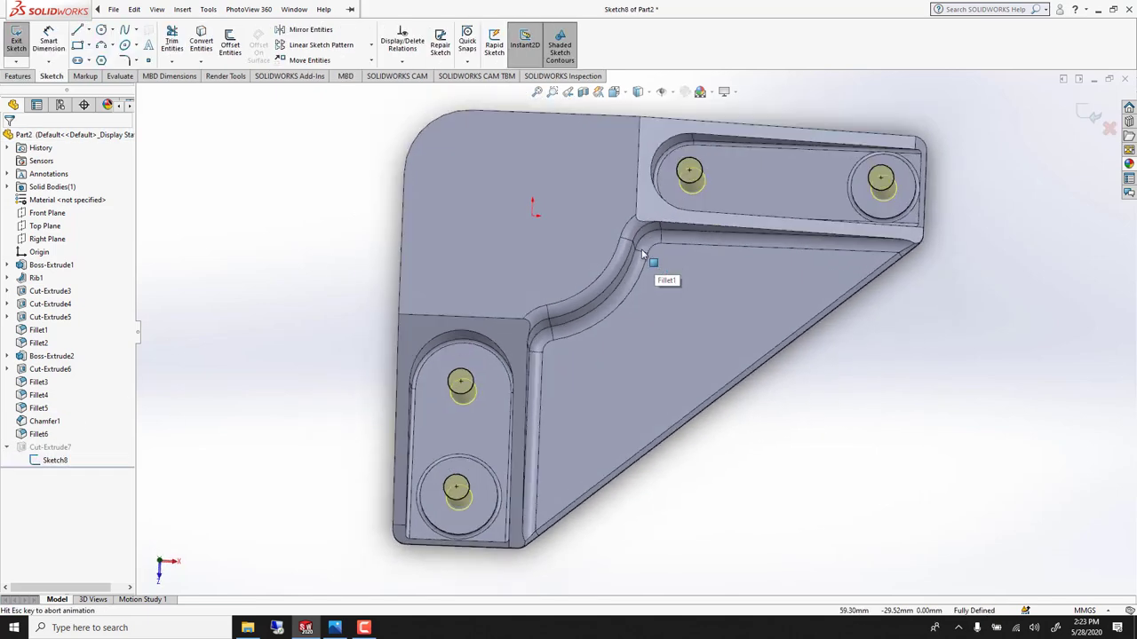
click(101, 31)
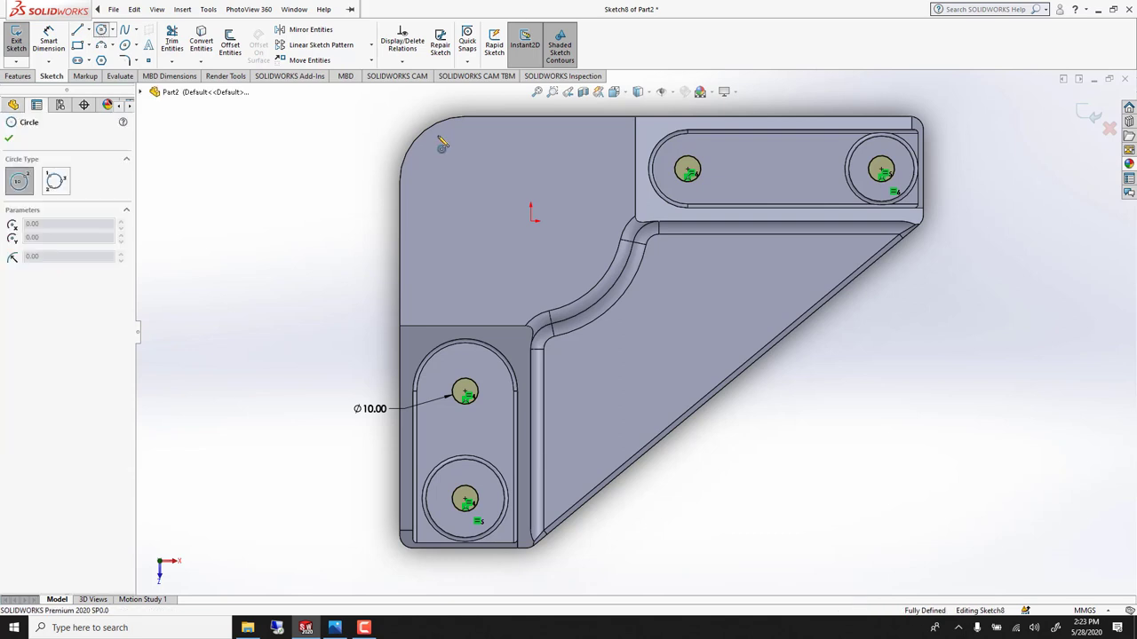
click(465, 182)
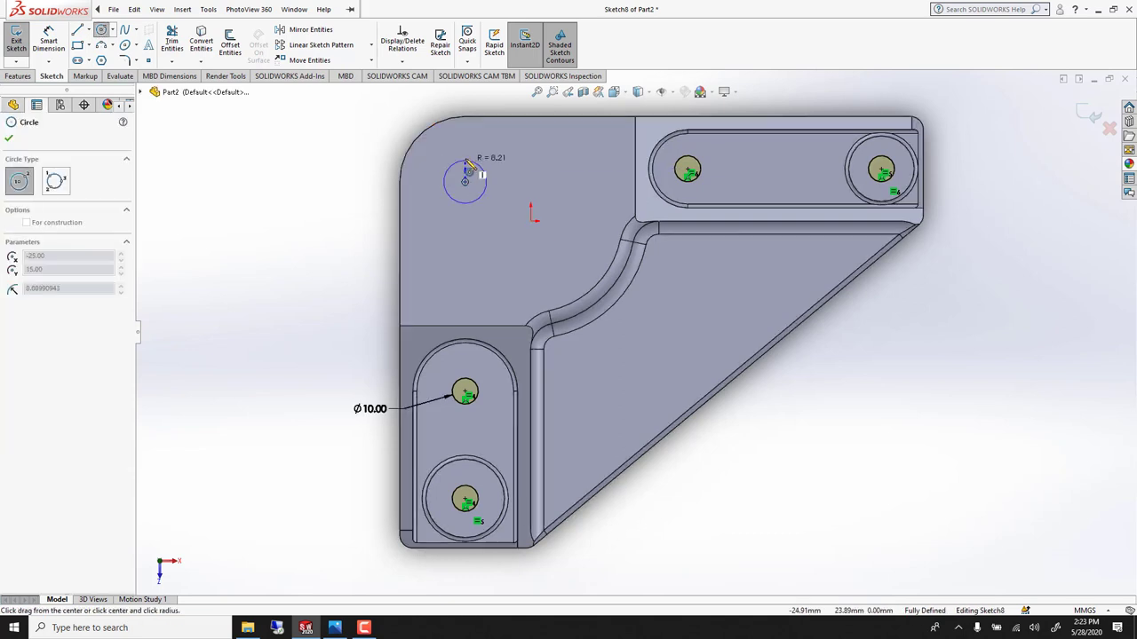
click(432, 171)
key(Escape)
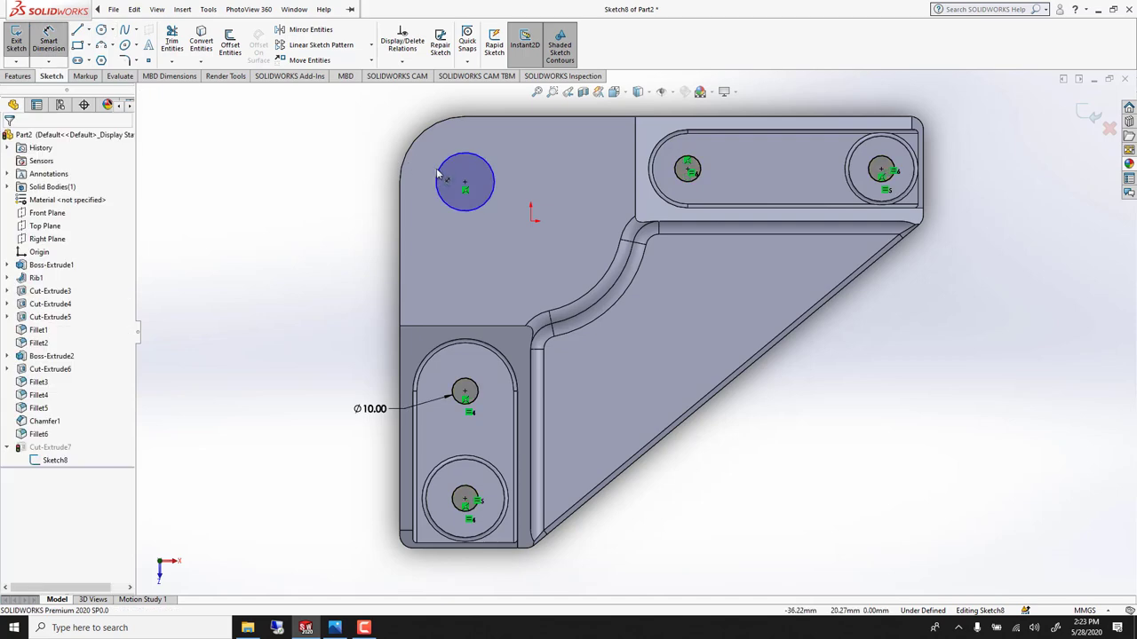
Dimension the corner block circle to a 20 mm diameter and exit the sketch to update the cut
click(437, 174)
click(381, 183)
text(20)
key(Return)
click(16, 40)
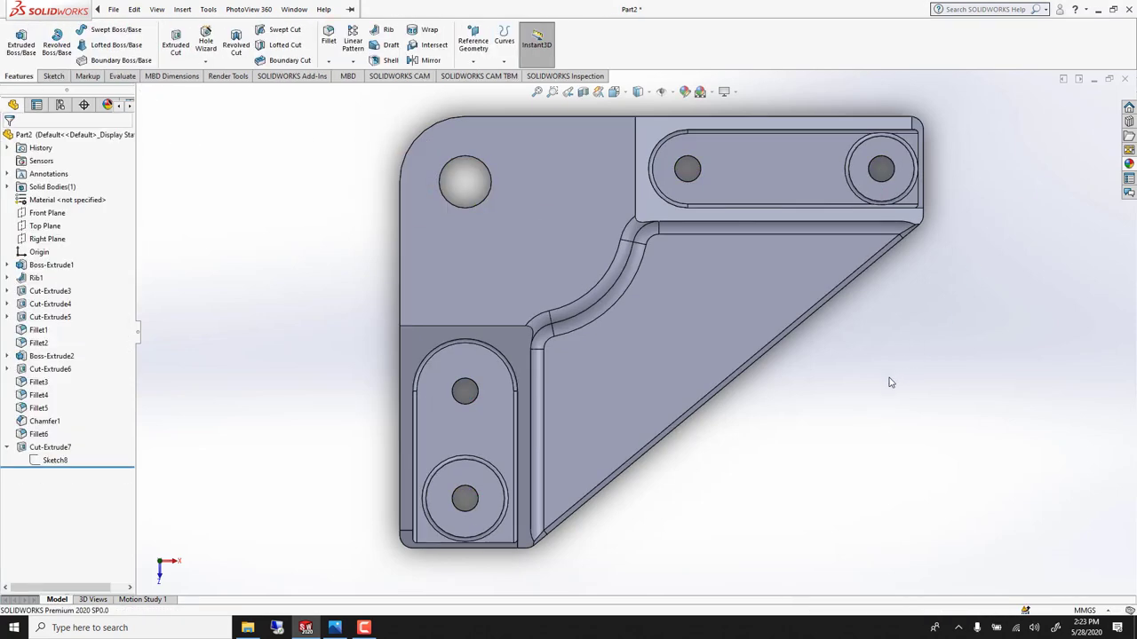
middle_drag(890, 382, 783, 266)
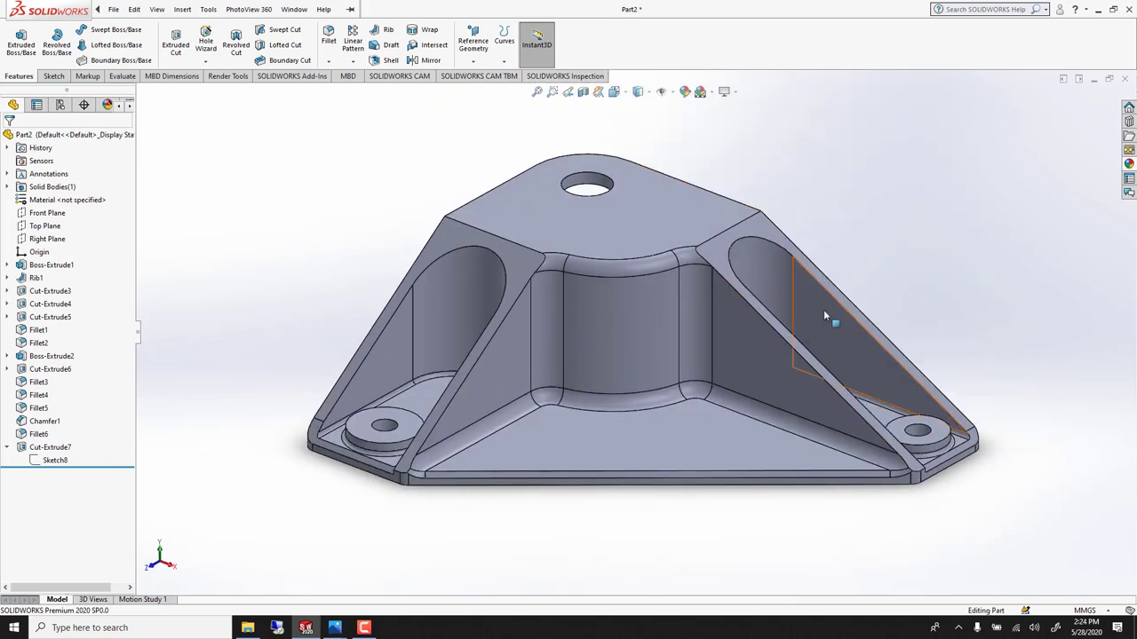
Apply the black soft touch plastic appearance to the whole part
click(1128, 163)
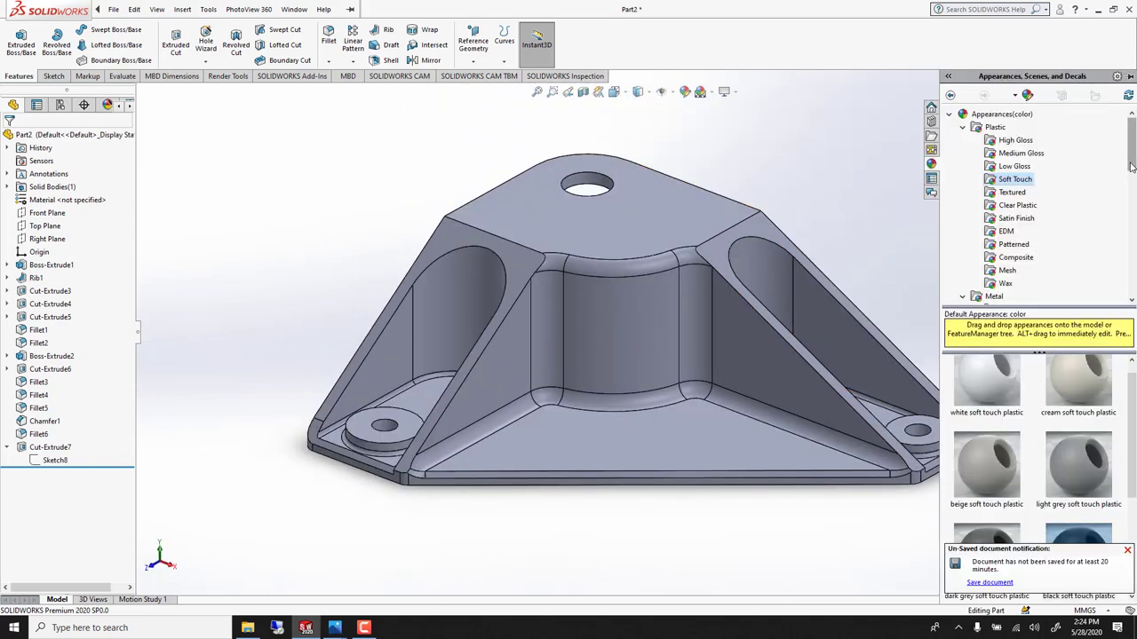
scroll(997, 130, down, 1)
scroll(986, 125, up, 1)
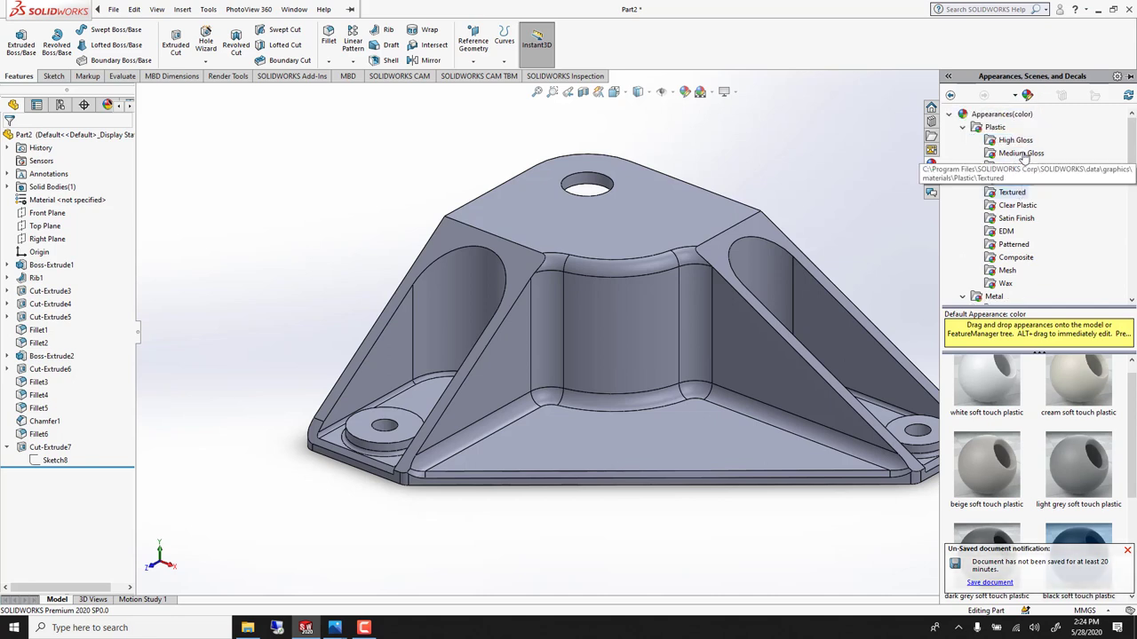
scroll(1087, 493, down, 3)
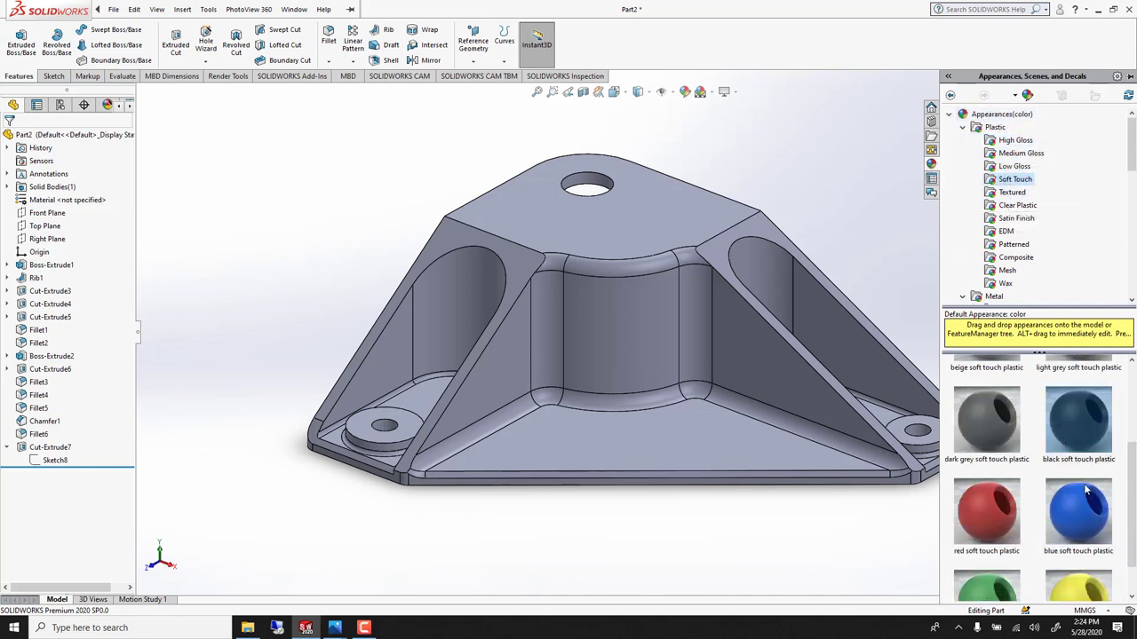
drag(1077, 446, 675, 229)
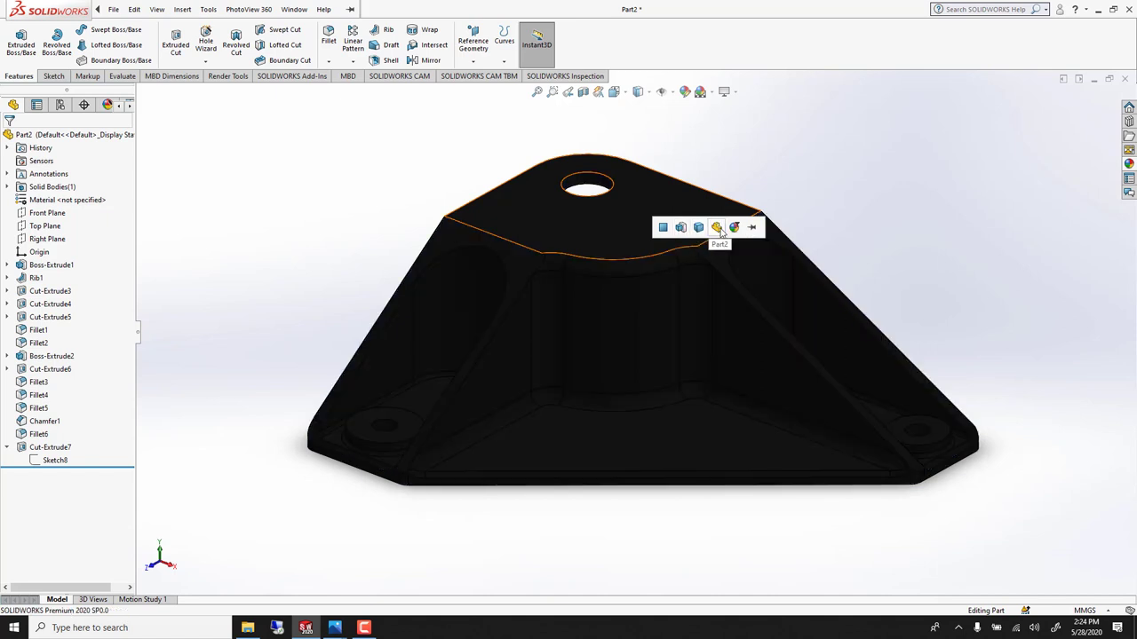
click(717, 227)
Edit the black soft touch plastic appearance and set its red, green and blue values to 31 each
click(110, 107)
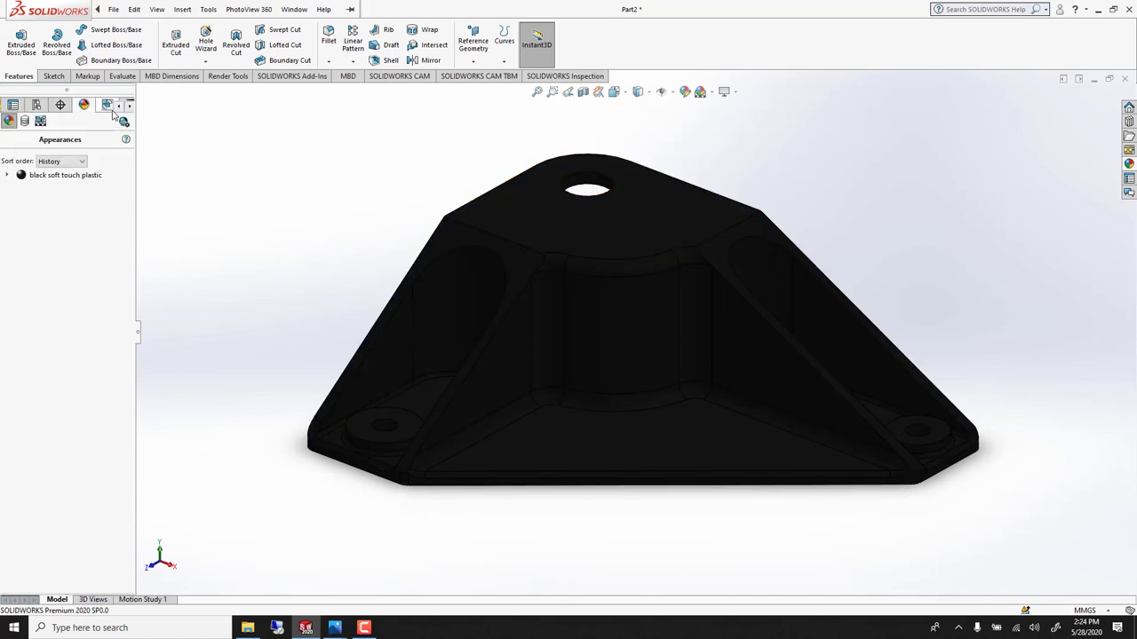
click(55, 175)
right_click(56, 177)
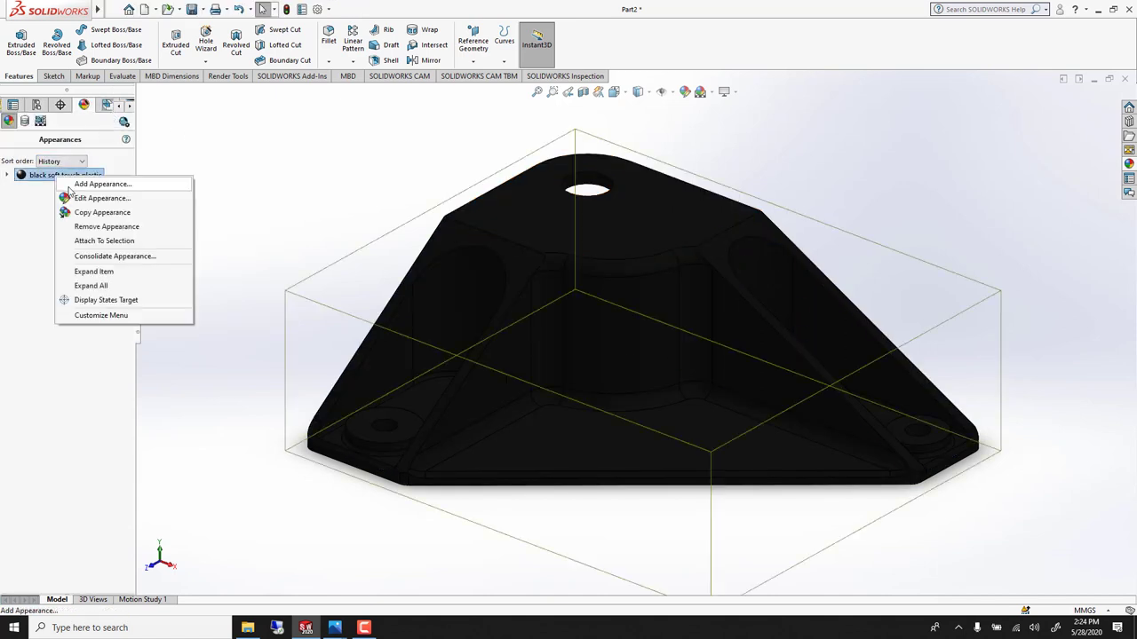
click(74, 199)
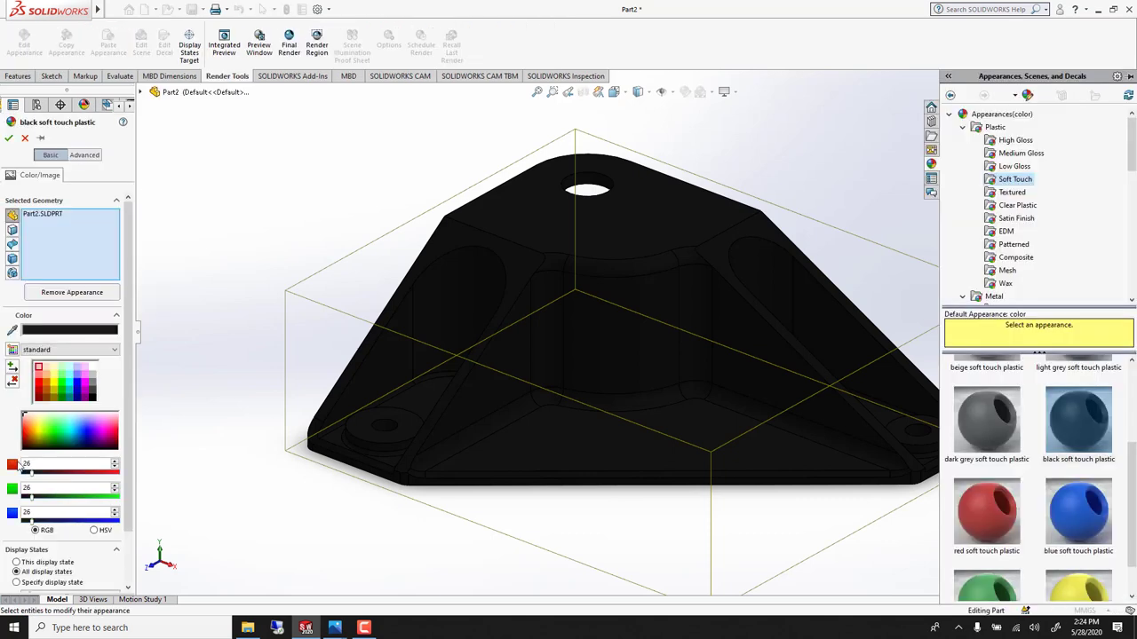
double_click(37, 464)
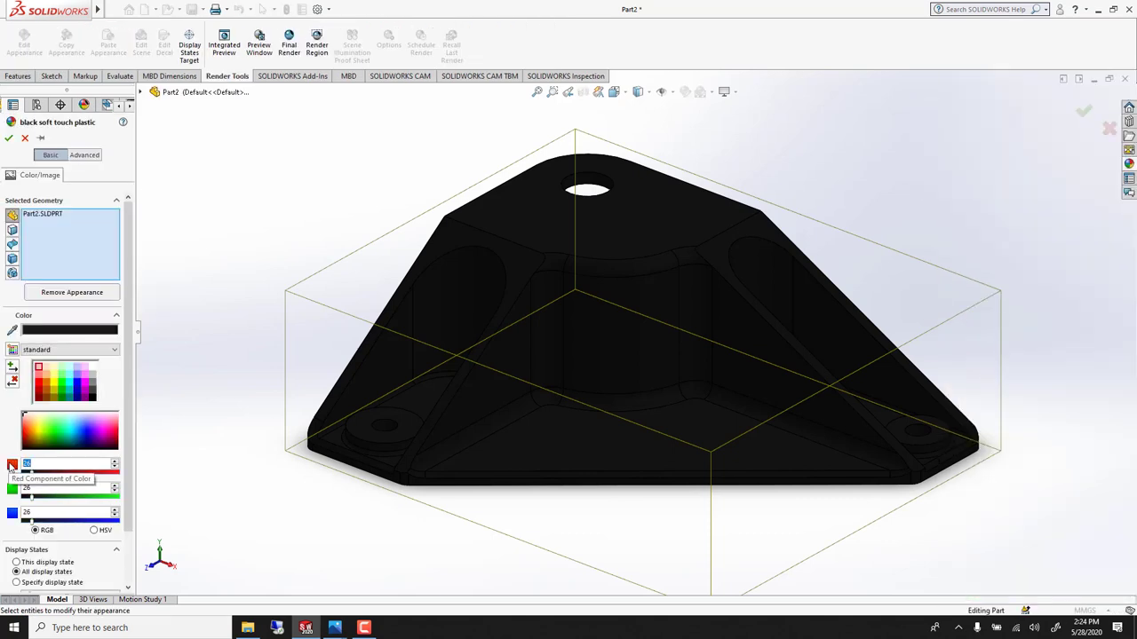
text(31)
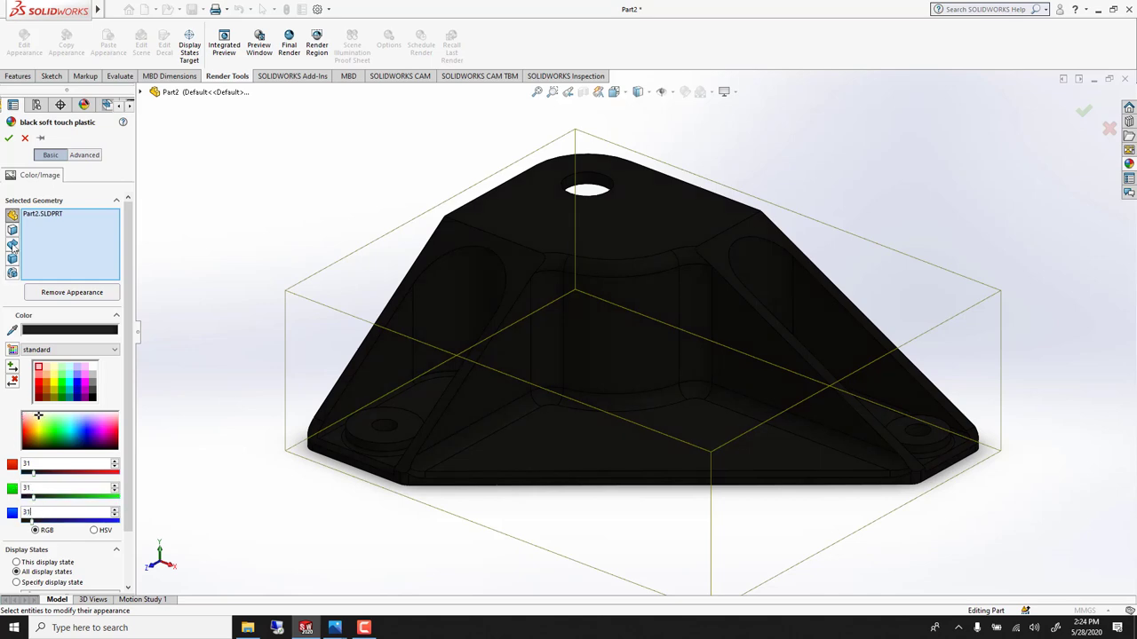
click(10, 139)
Apply the 3 Point Beige scene from the Basic Scenes
scroll(1042, 233, down, 5)
scroll(1041, 232, down, 5)
click(1002, 245)
double_click(999, 413)
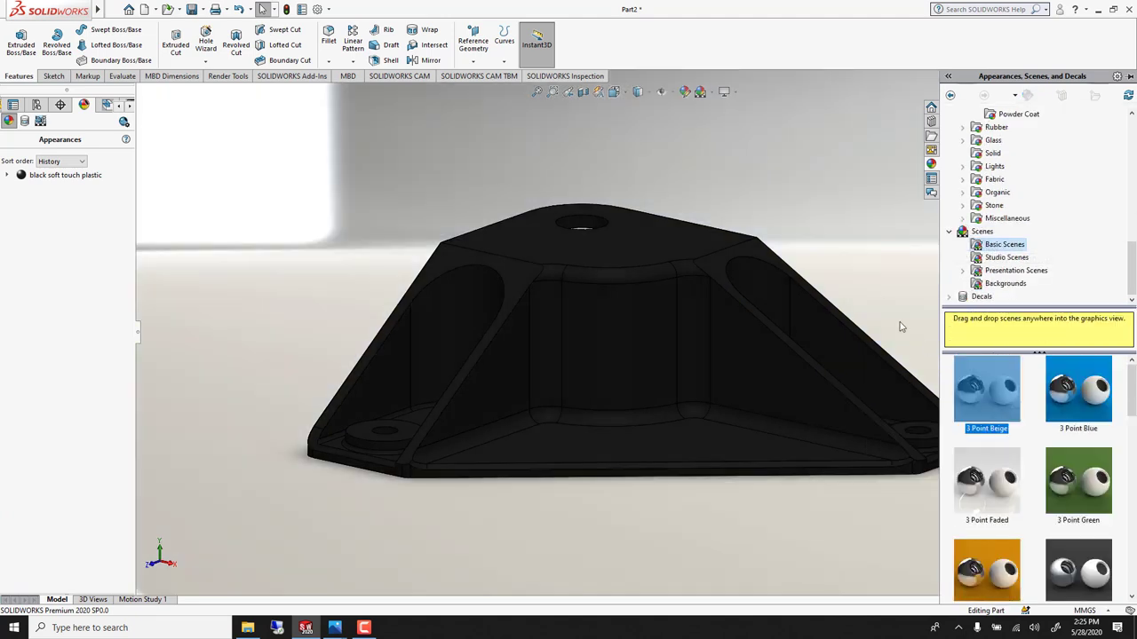
middle_drag(768, 377, 797, 382)
scroll(325, 400, up, 1)
scroll(325, 401, down, 1)
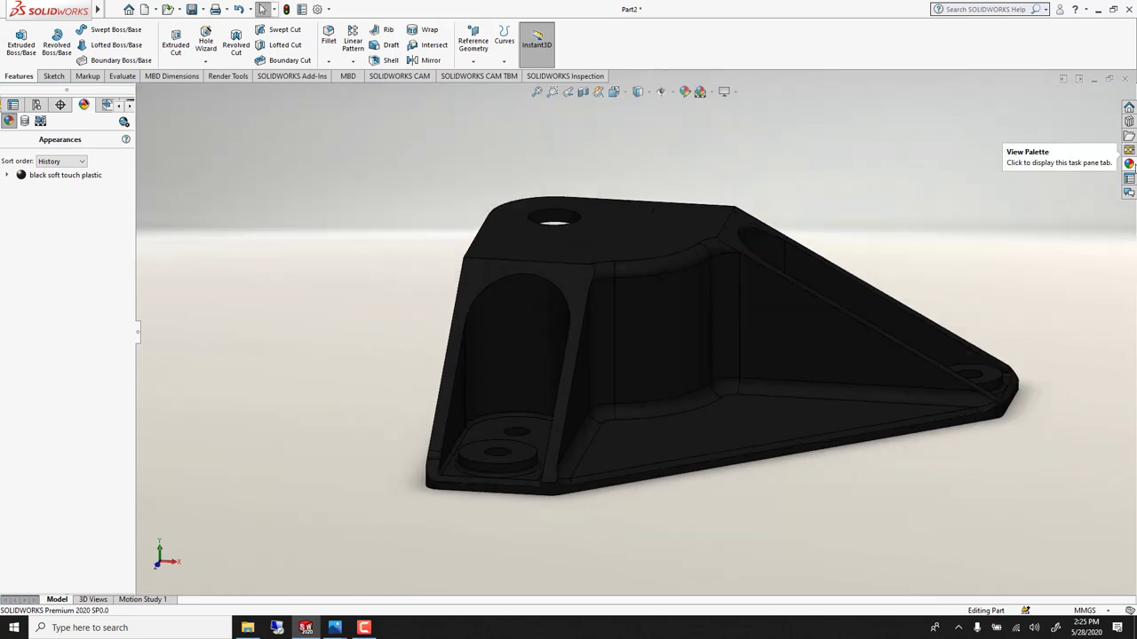
Apply the brushed aluminum appearance to the sloped faces of both legs
click(1129, 164)
scroll(1013, 204, up, 3)
click(1013, 192)
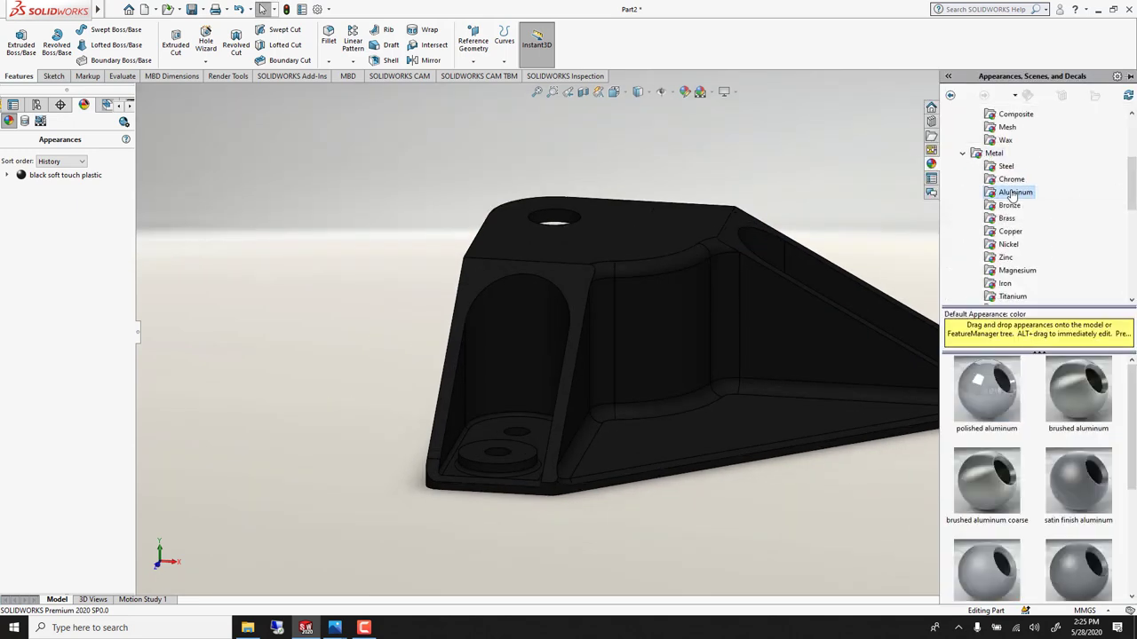
click(1083, 395)
mouse_move(1078, 395)
mouse_down()
mouse_move(571, 261)
mouse_move(560, 279)
mouse_move(575, 283)
mouse_move(560, 283)
mouse_up()
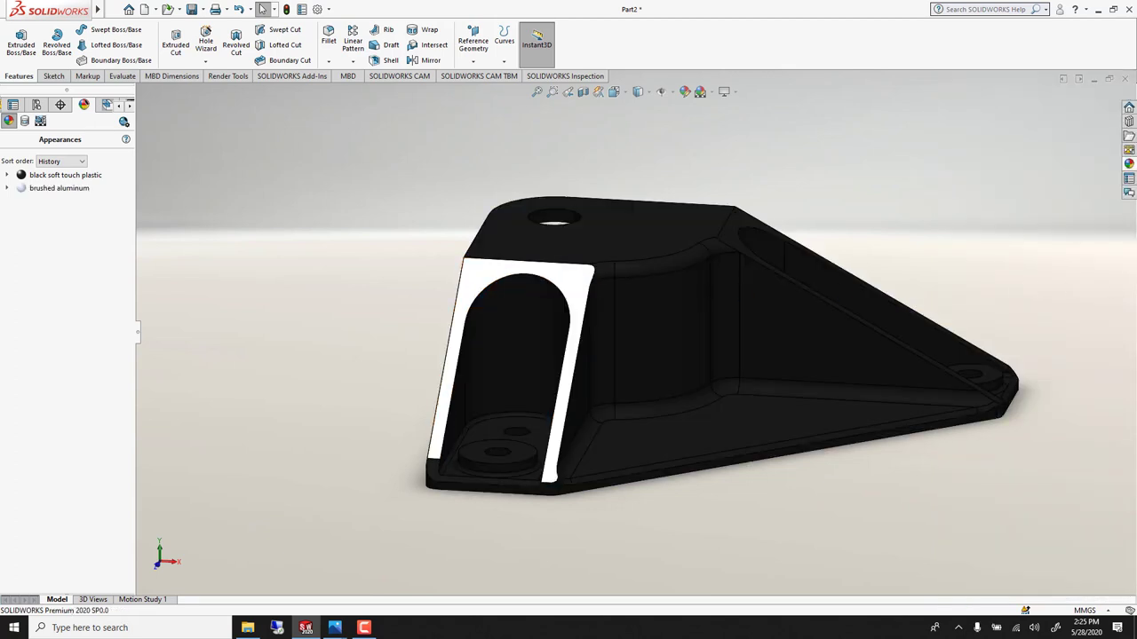
click(1128, 164)
drag(1078, 391, 731, 244)
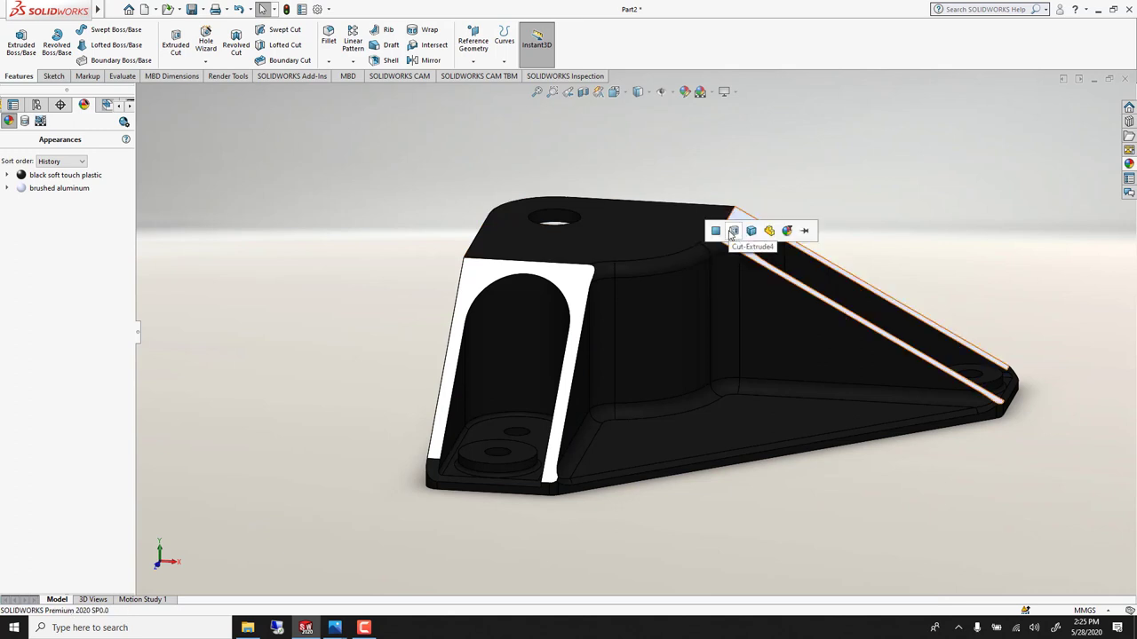
click(732, 234)
Apply the brushed aluminum appearance to the top faces of both round bosses
click(1129, 163)
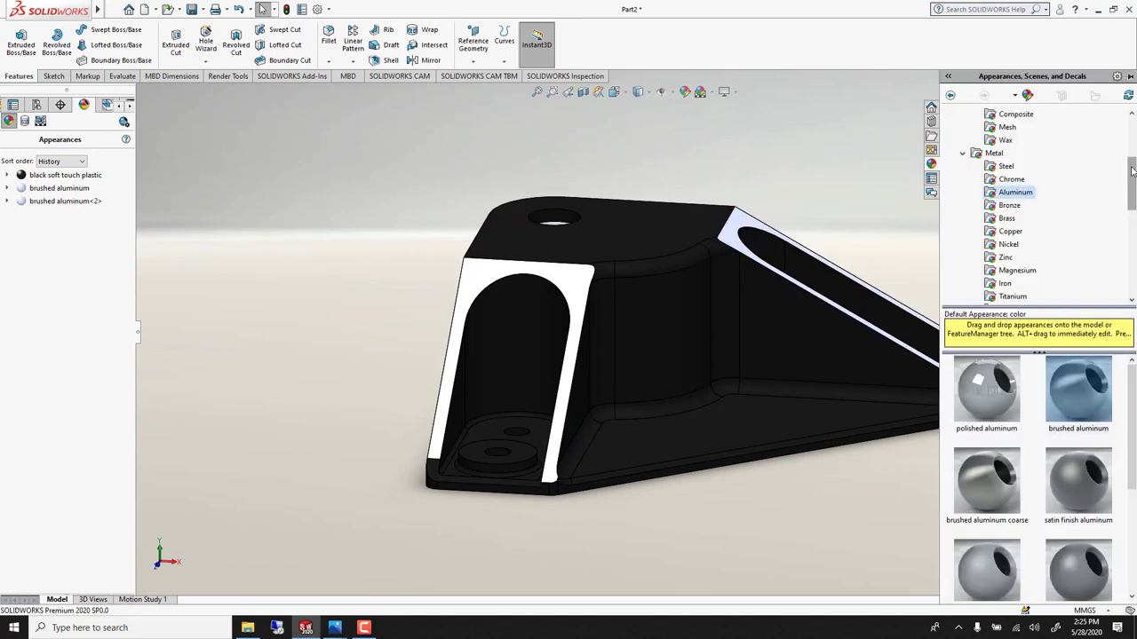
mouse_move(1081, 360)
mouse_down()
mouse_move(812, 391)
mouse_move(565, 461)
mouse_move(528, 458)
mouse_up()
click(523, 457)
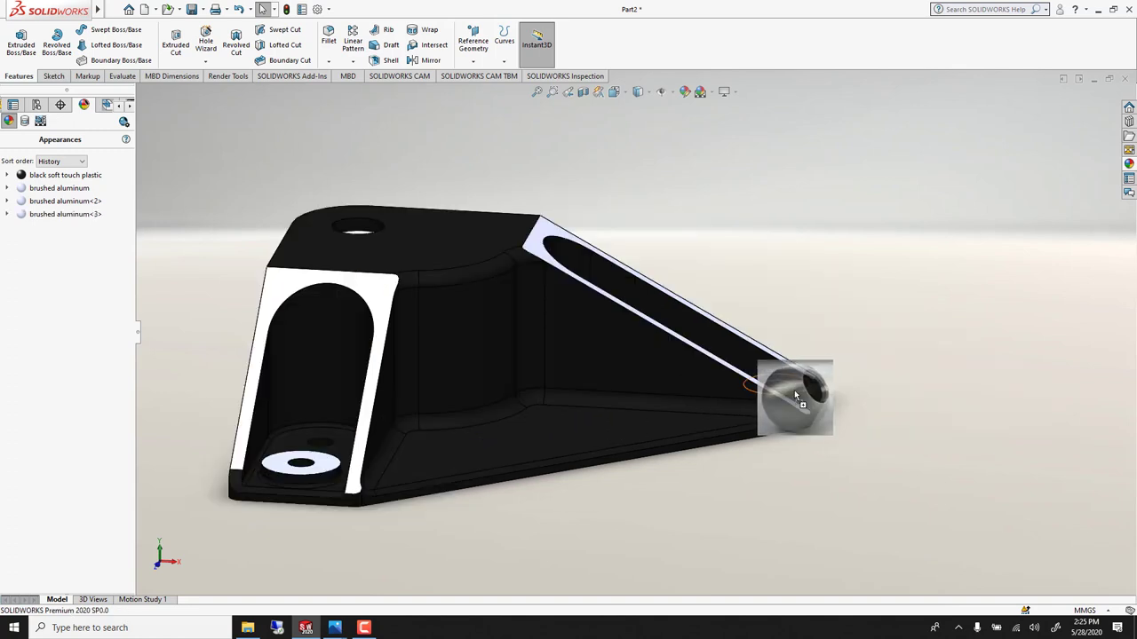
drag(794, 390, 804, 390)
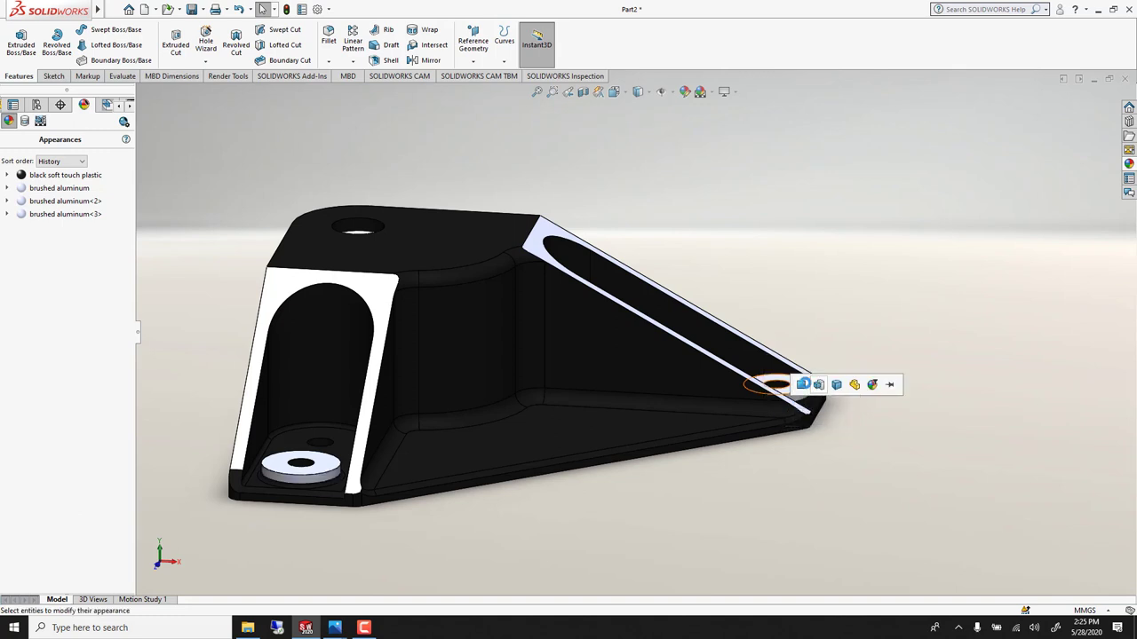
click(835, 385)
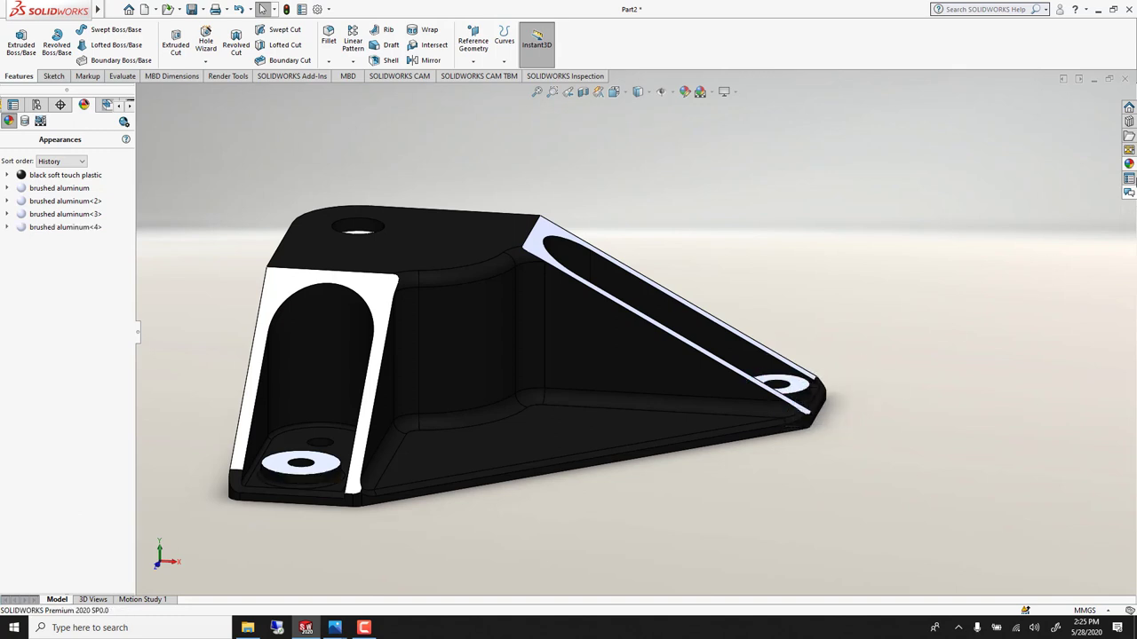
Apply the brushed aluminum appearance to the chamfer along the base plate's outer edge
click(1129, 163)
mouse_move(1030, 373)
mouse_down()
mouse_move(704, 491)
mouse_move(655, 470)
mouse_move(649, 450)
mouse_up()
click(659, 446)
scroll(435, 421, up, 2)
scroll(372, 364, down, 2)
middle_drag(406, 384, 394, 333)
Turn on the Perspective display for the model view
click(730, 92)
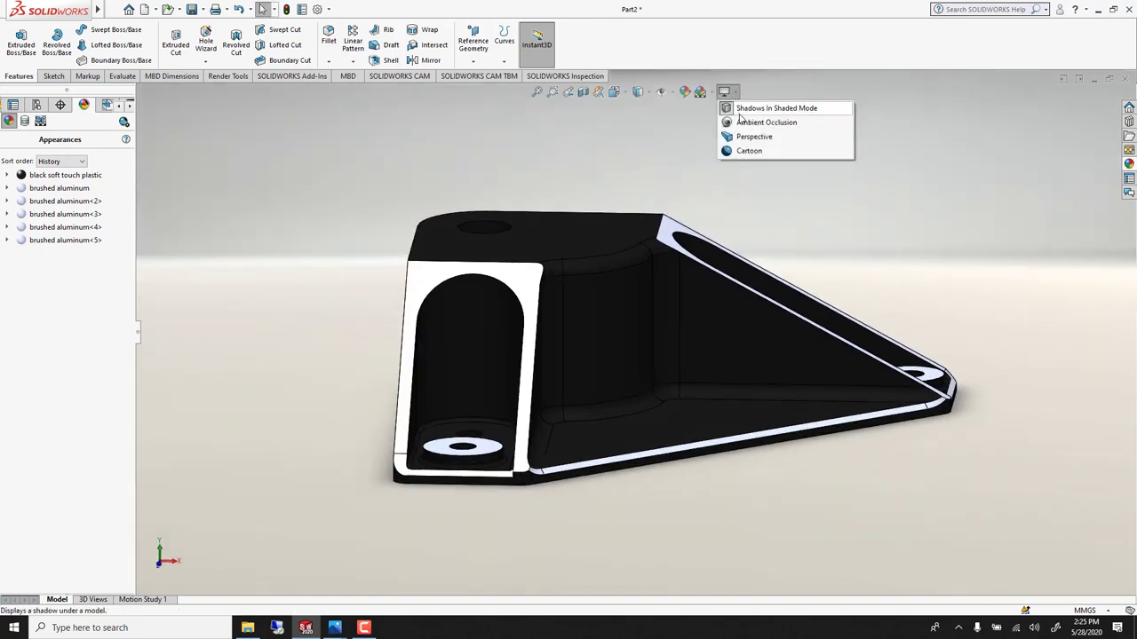
click(754, 138)
scroll(388, 303, up, 1)
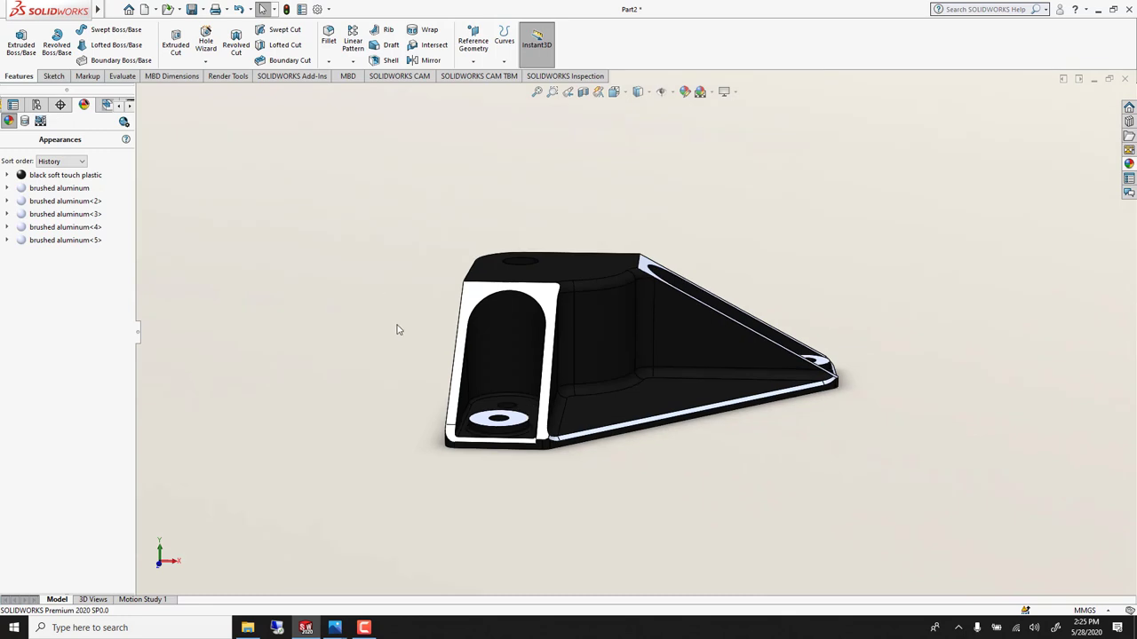
ctrl+middle_drag(454, 340, 573, 356)
scroll(591, 360, up, 1)
scroll(592, 360, down, 3)
Open a PhotoView 360 render preview of the bracket in its own window and move that window off the model
mouse_move(31, 4)
click(182, 9)
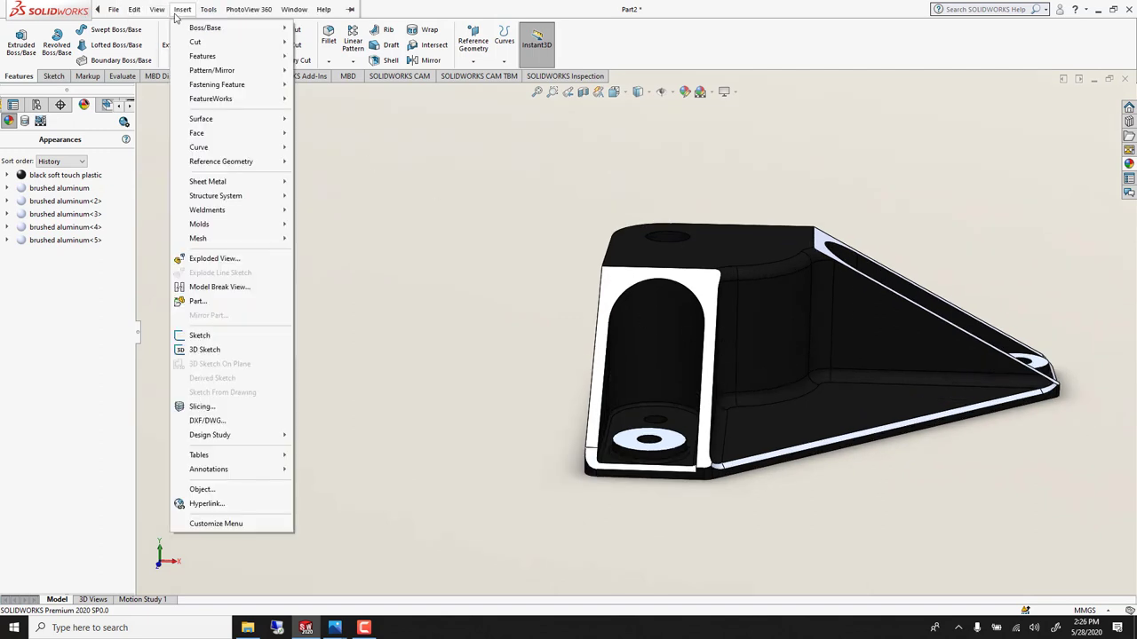
mouse_move(178, 75)
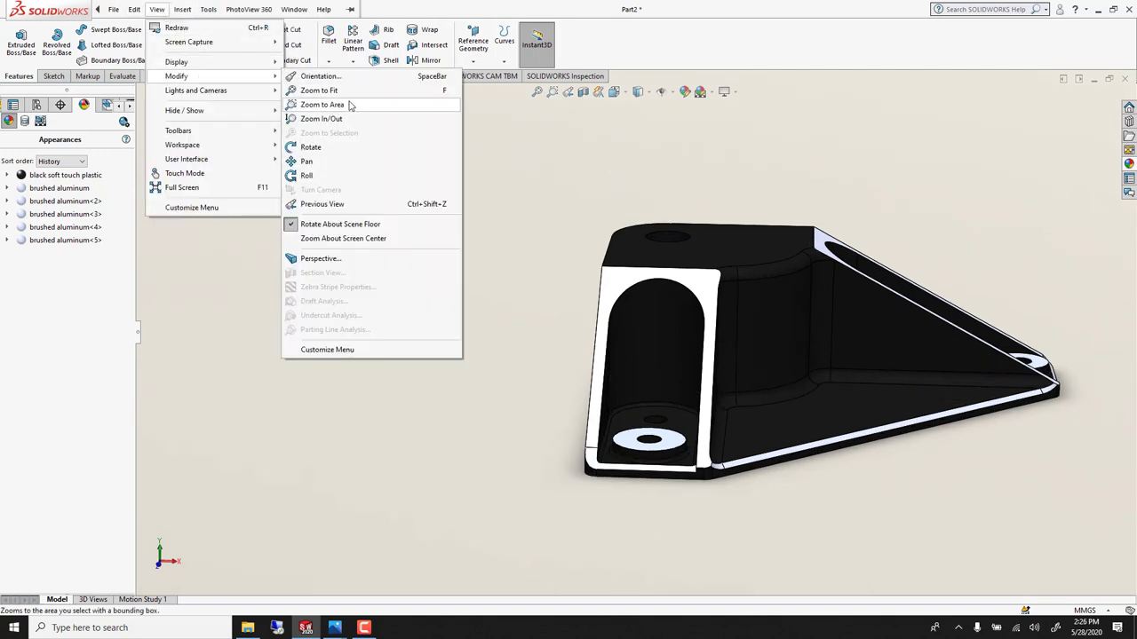
click(321, 118)
drag(678, 375, 579, 332)
click(227, 75)
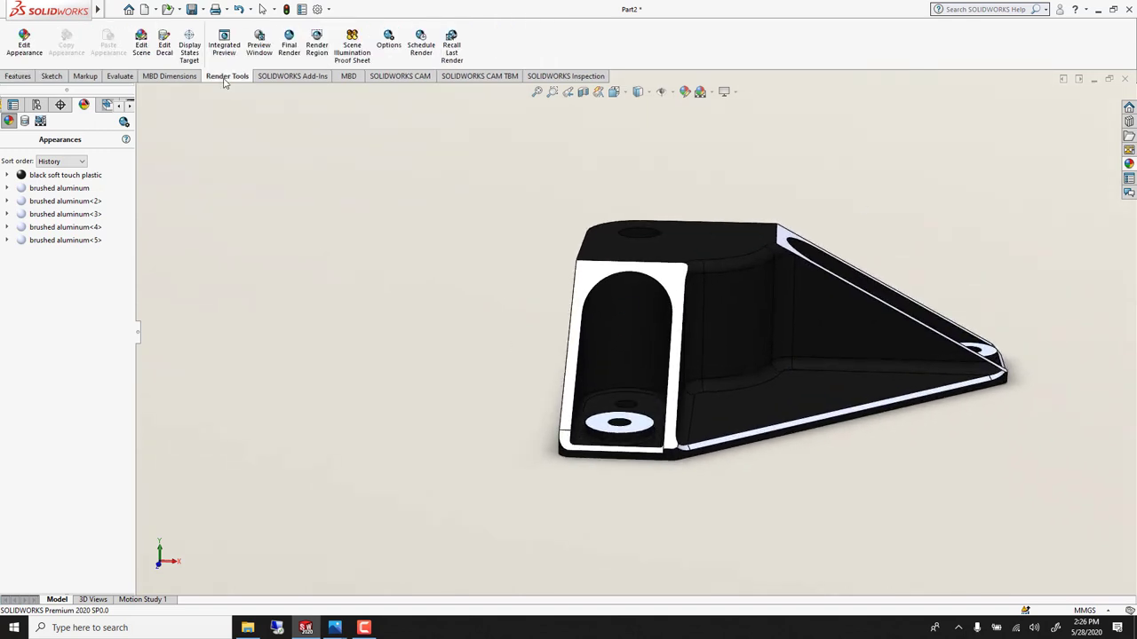
click(267, 46)
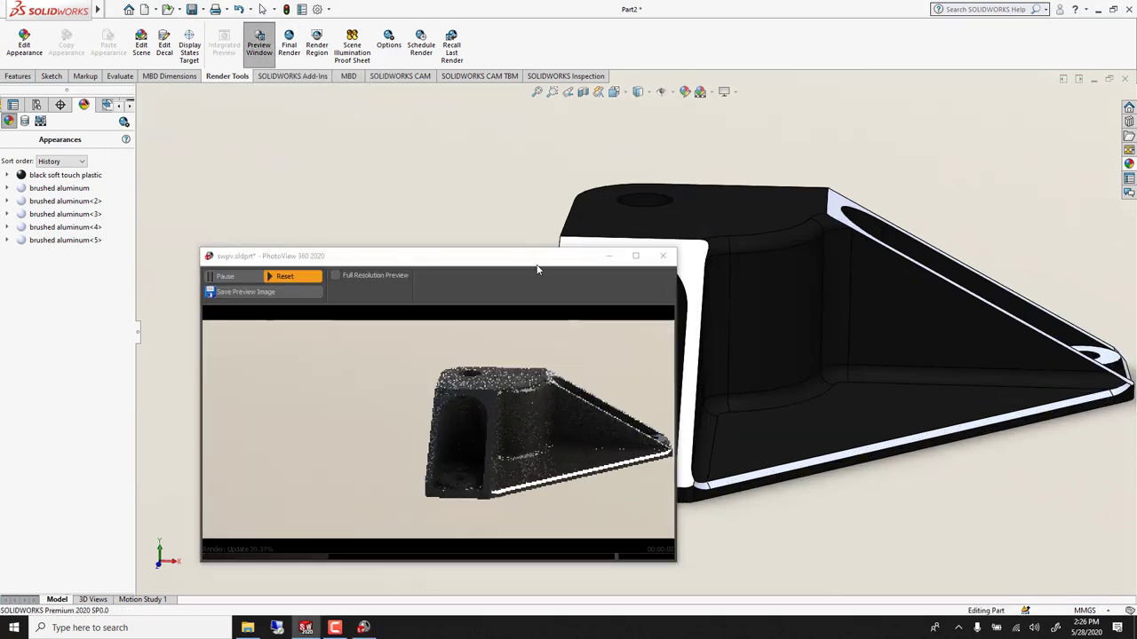
drag(536, 262, 483, 224)
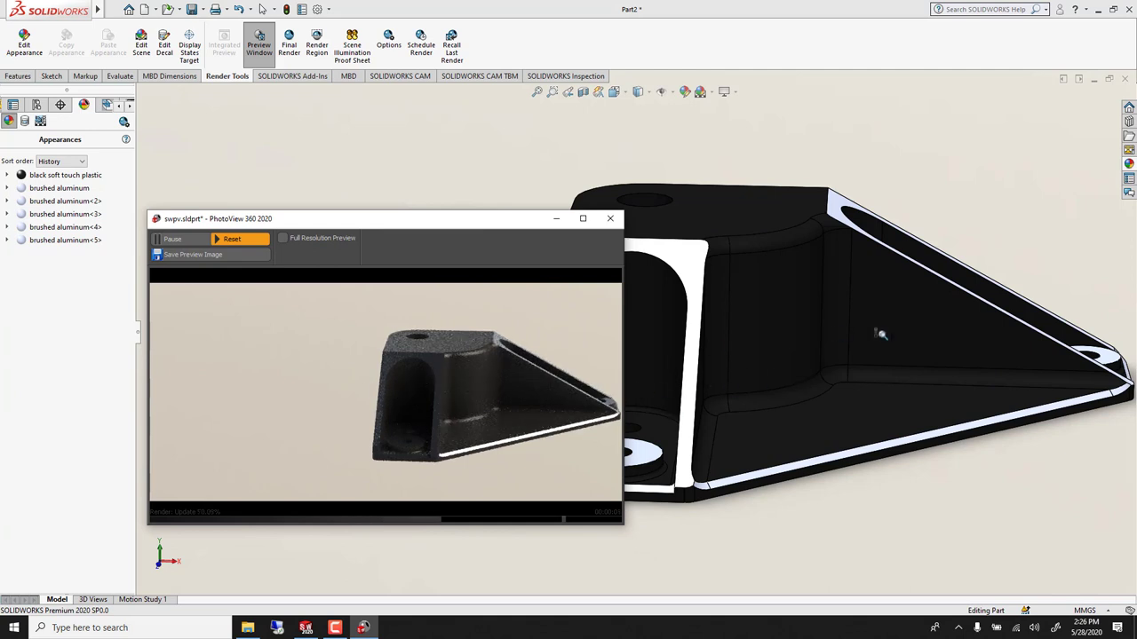
Set the scene's environment rotation to 105 degrees and offset the scene floor to the geometry
scroll(881, 334, down, 2)
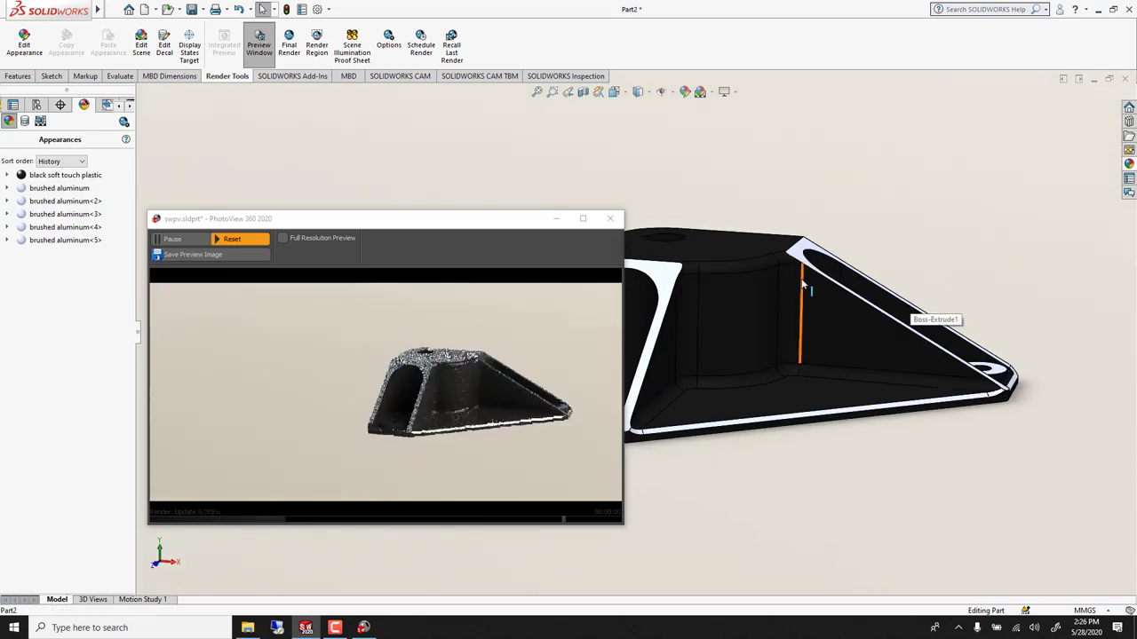
scroll(794, 278, down, 1)
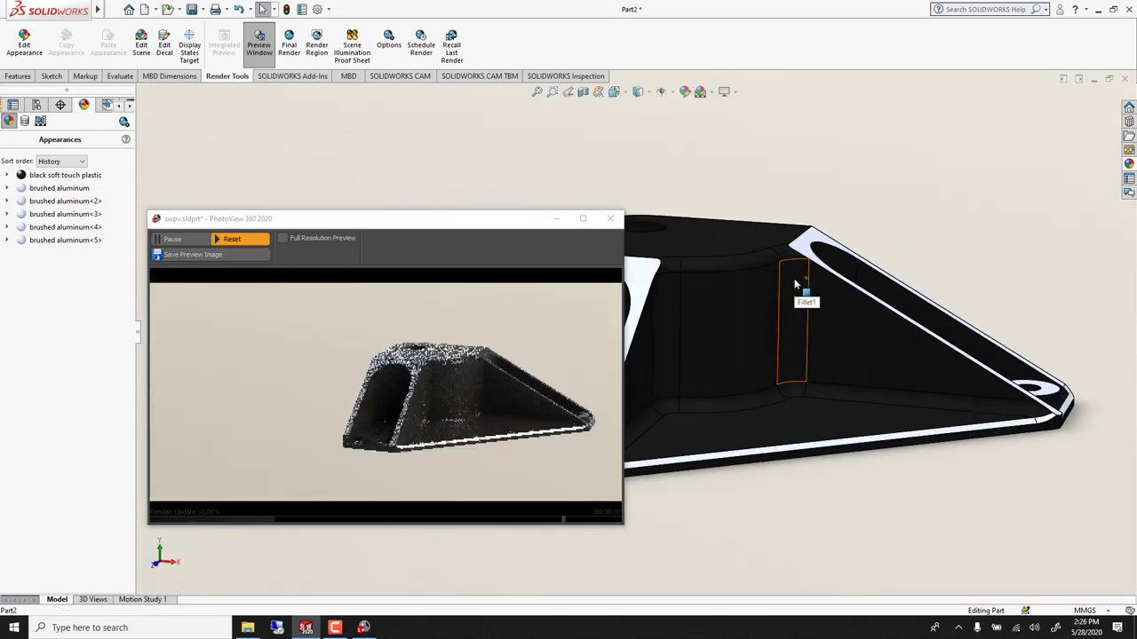
click(140, 44)
click(78, 175)
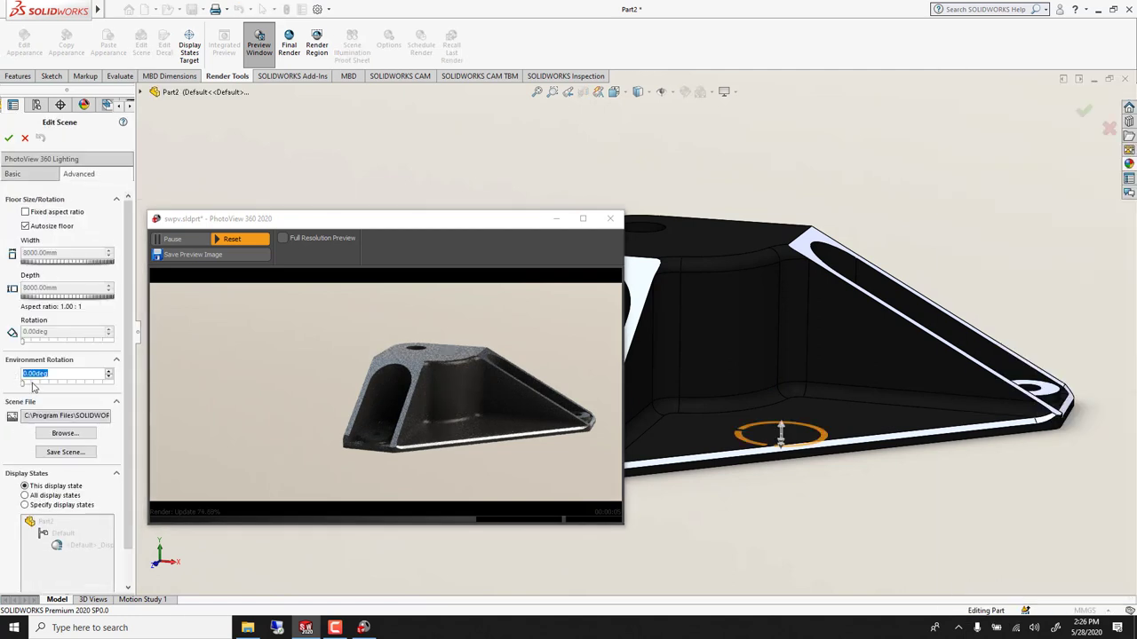
click(33, 383)
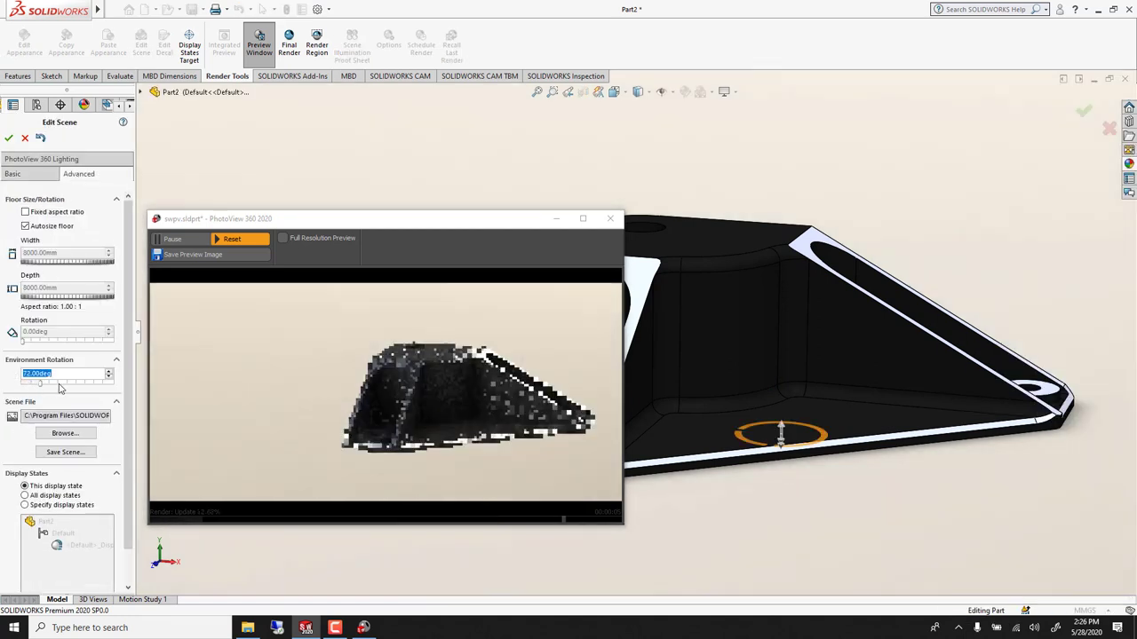
text(105)
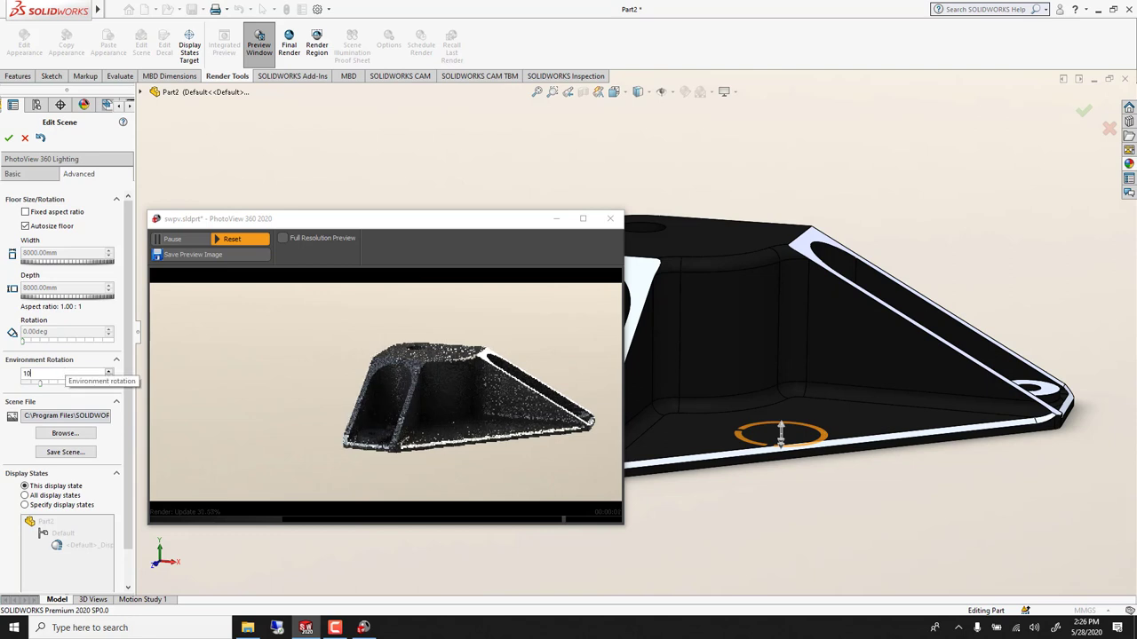
key(Return)
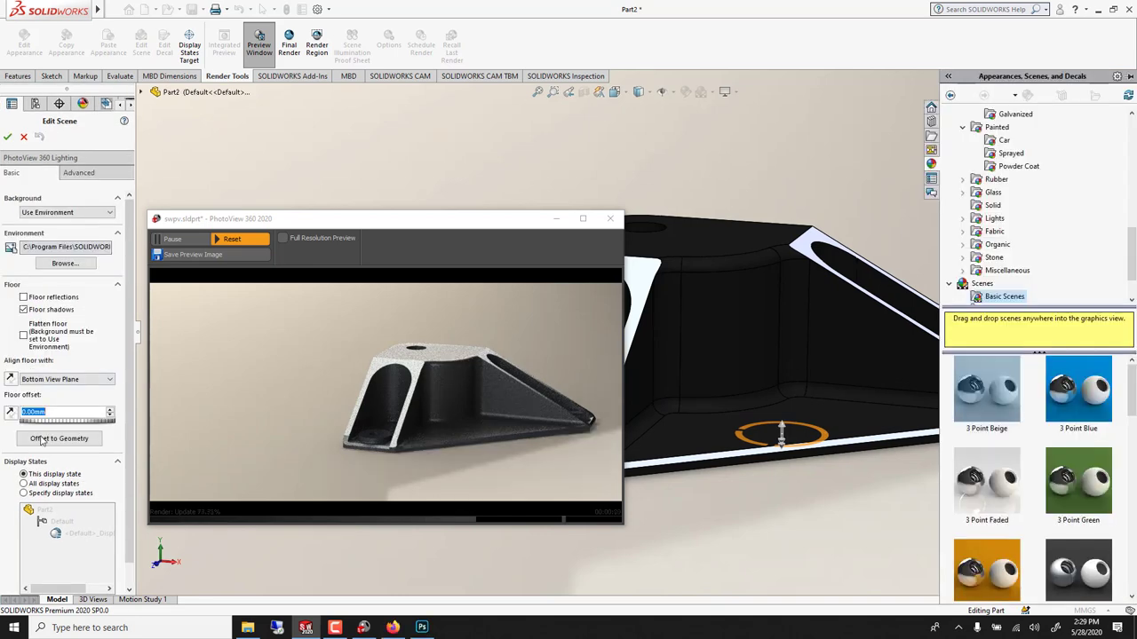
click(41, 440)
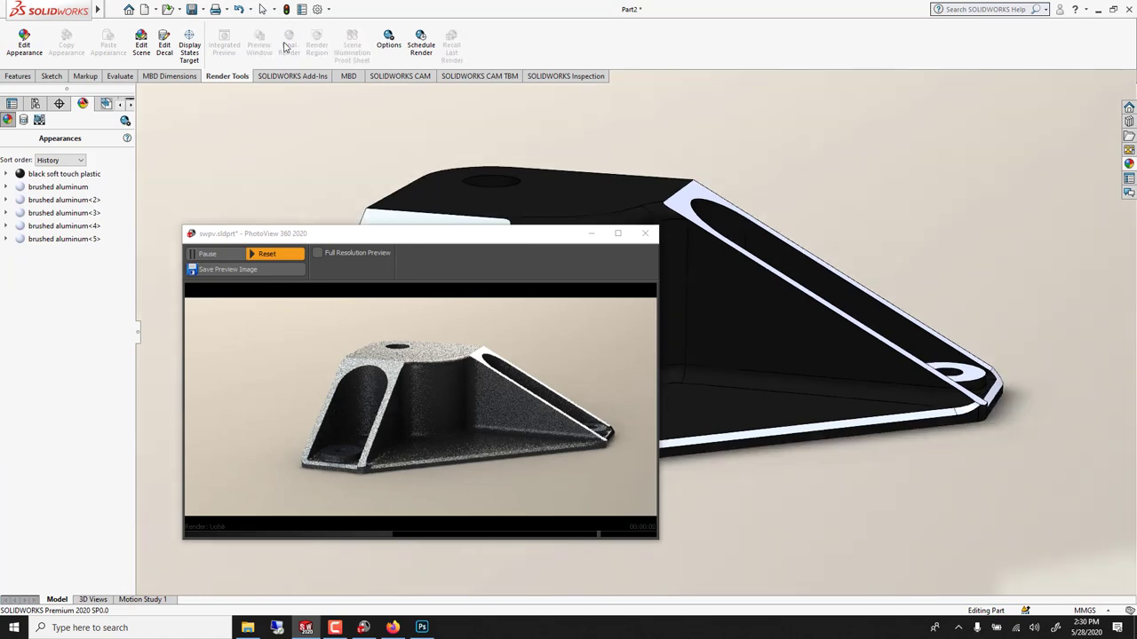
Run the final render of the bracket and view the rendered image at 100% zoom
click(283, 40)
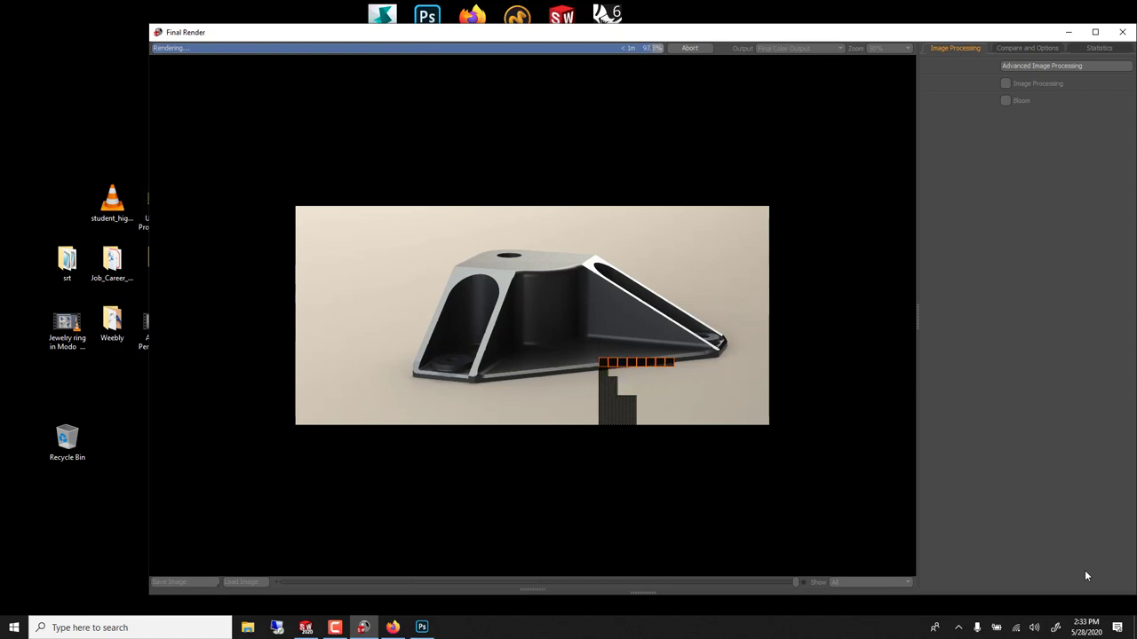
click(878, 48)
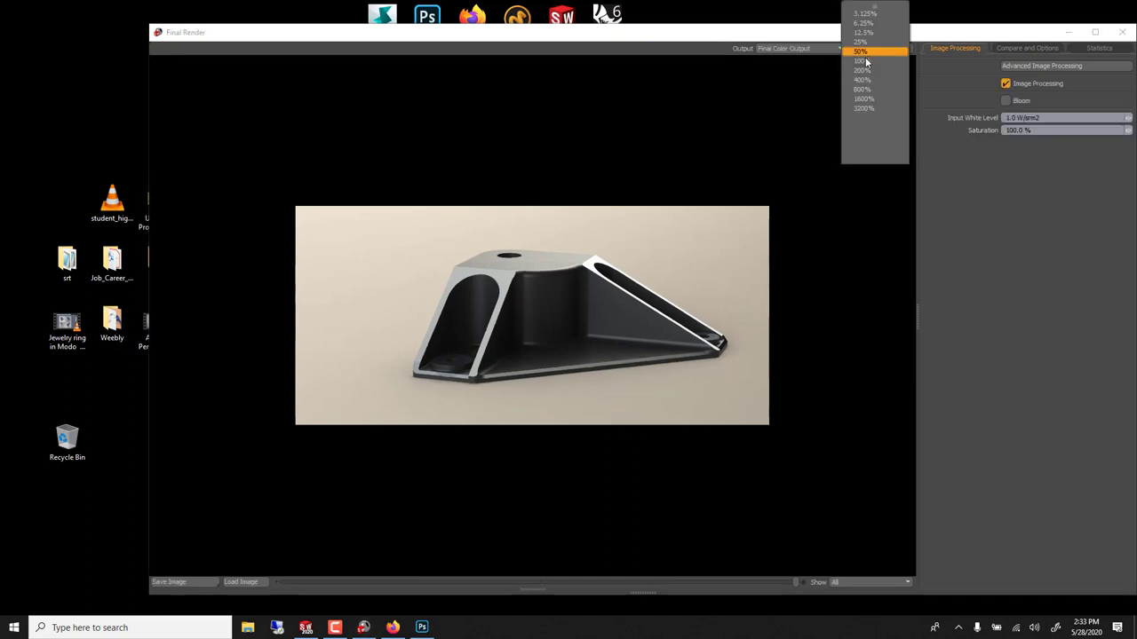
click(862, 60)
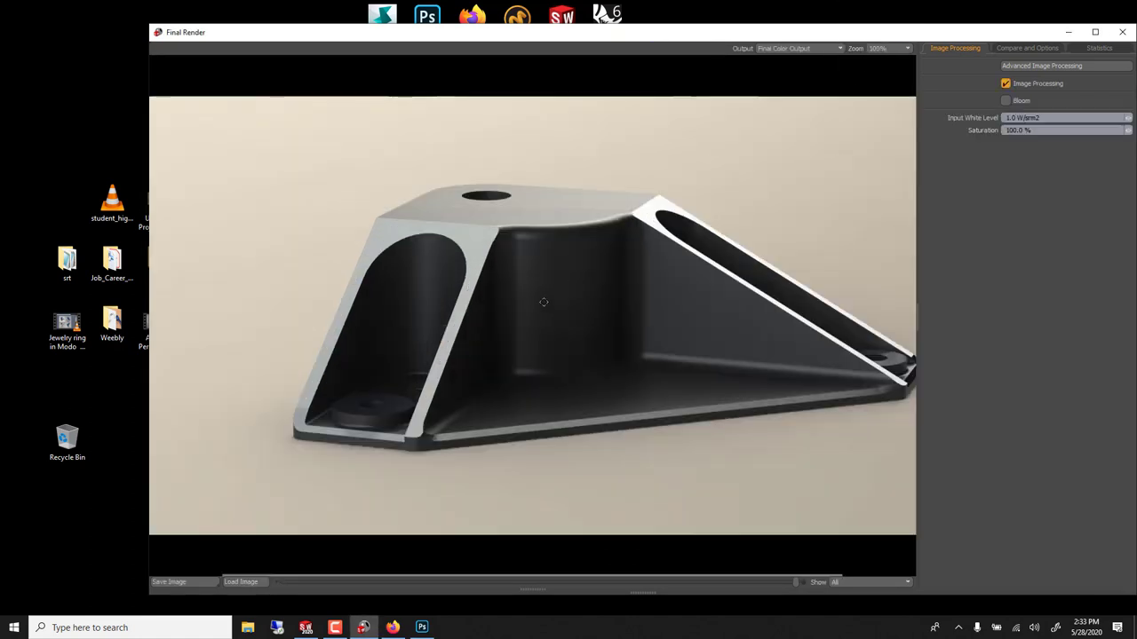
drag(541, 302, 530, 301)
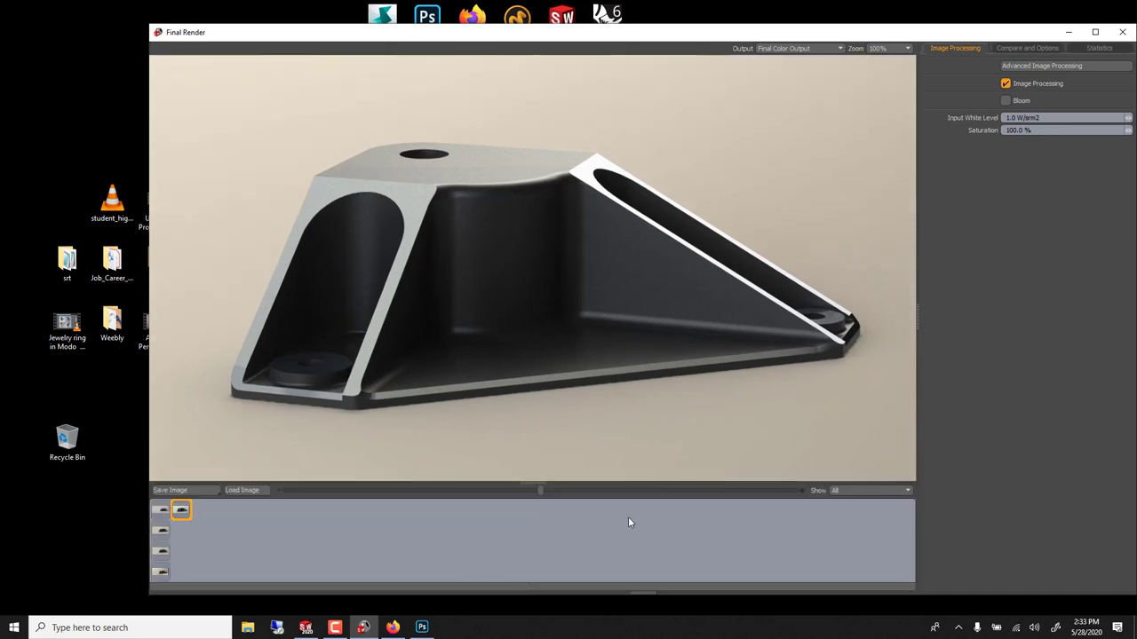
Enlarge the render history thumbnails to full size and widen the image area to fit the rendered bracket
drag(600, 491, 662, 491)
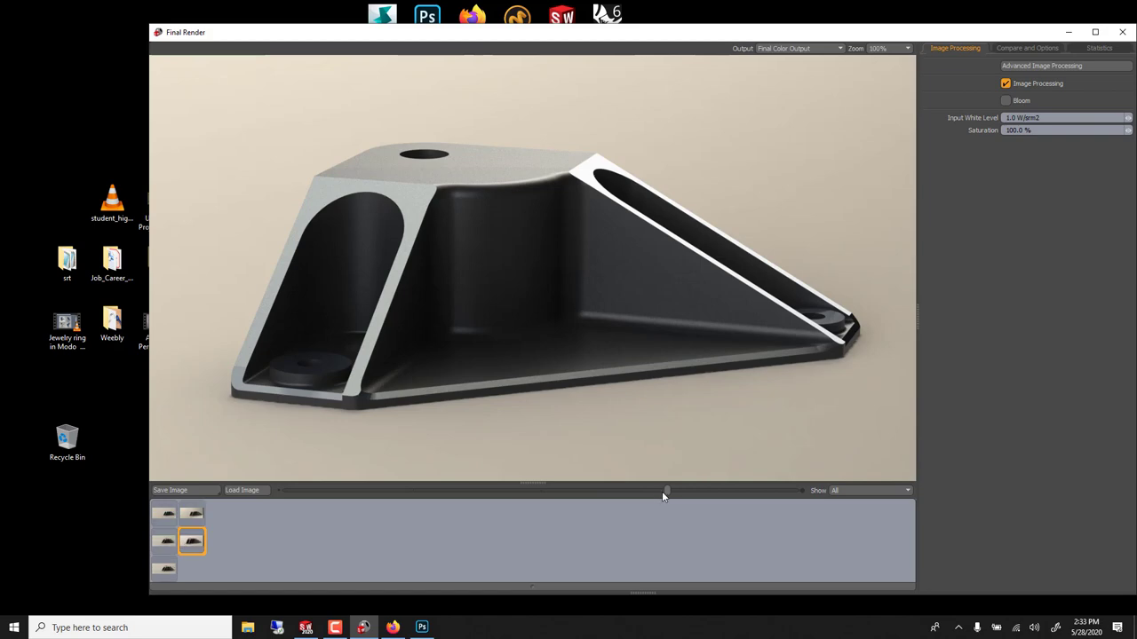
click(726, 492)
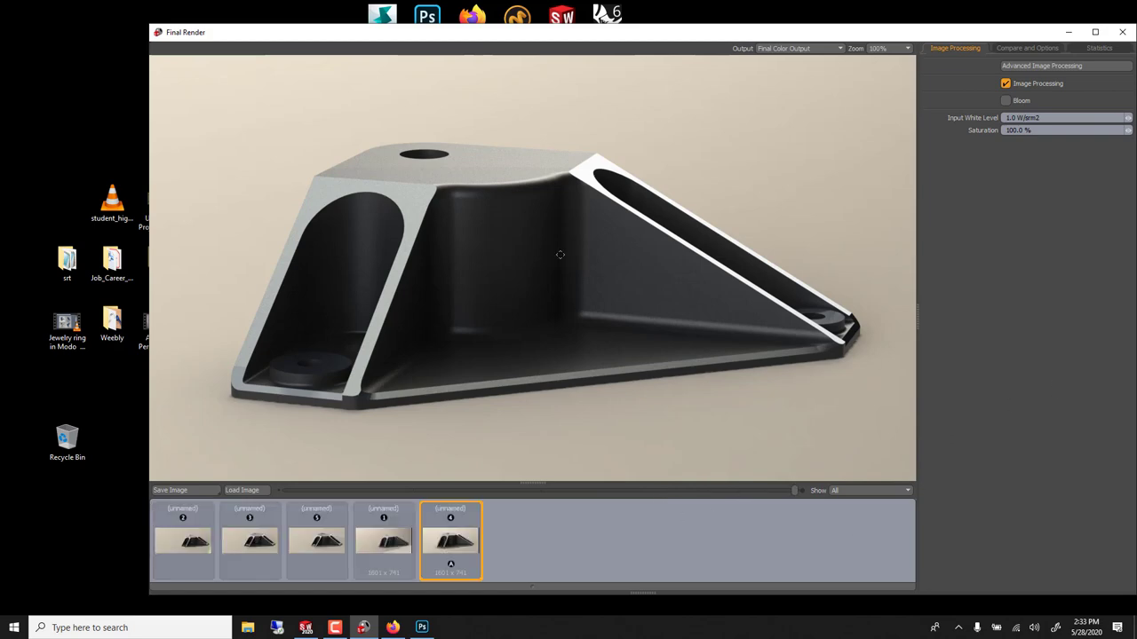
key(0)
key(0)
key(0)
key(ctrl+space)
drag(757, 211, 654, 224)
drag(916, 302, 971, 302)
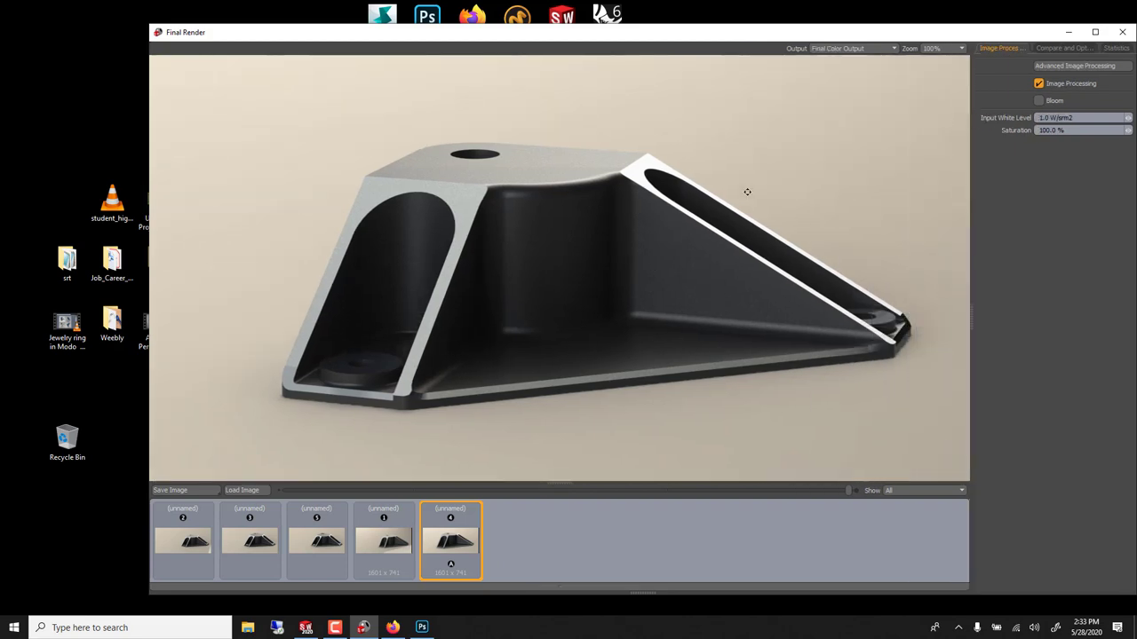
Turn on Bloom for the rendered image and set its setpoint to 80%
click(1039, 101)
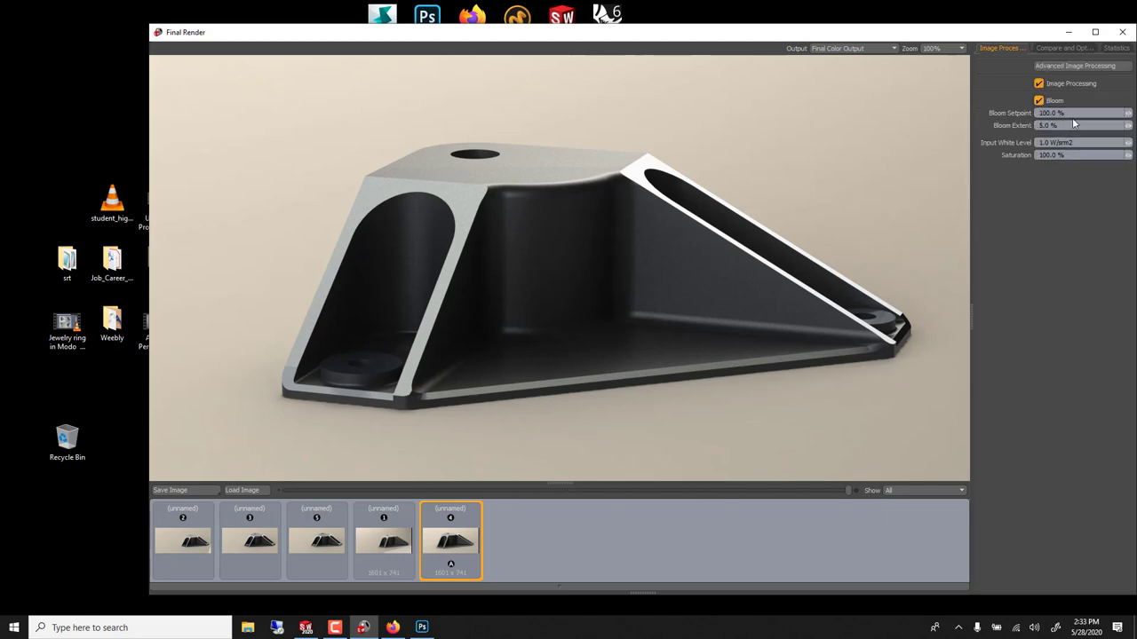
click(1043, 113)
text(8)
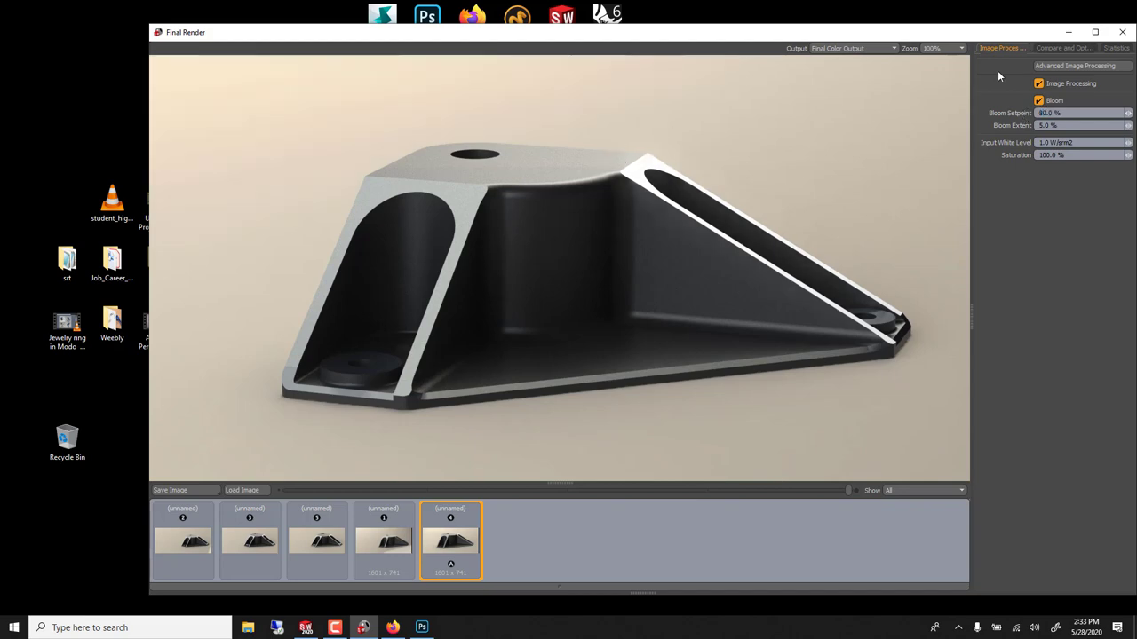
Set the bloom setpoint to 85% and the bloom extent to 2.5%, toggling Bloom to compare the effect
click(1039, 100)
click(1074, 116)
text(85)
key(Return)
click(1077, 126)
text(2.5)
click(1038, 101)
Save the rendered image to the Desktop as Untitled.JPG in JPEG format
click(199, 492)
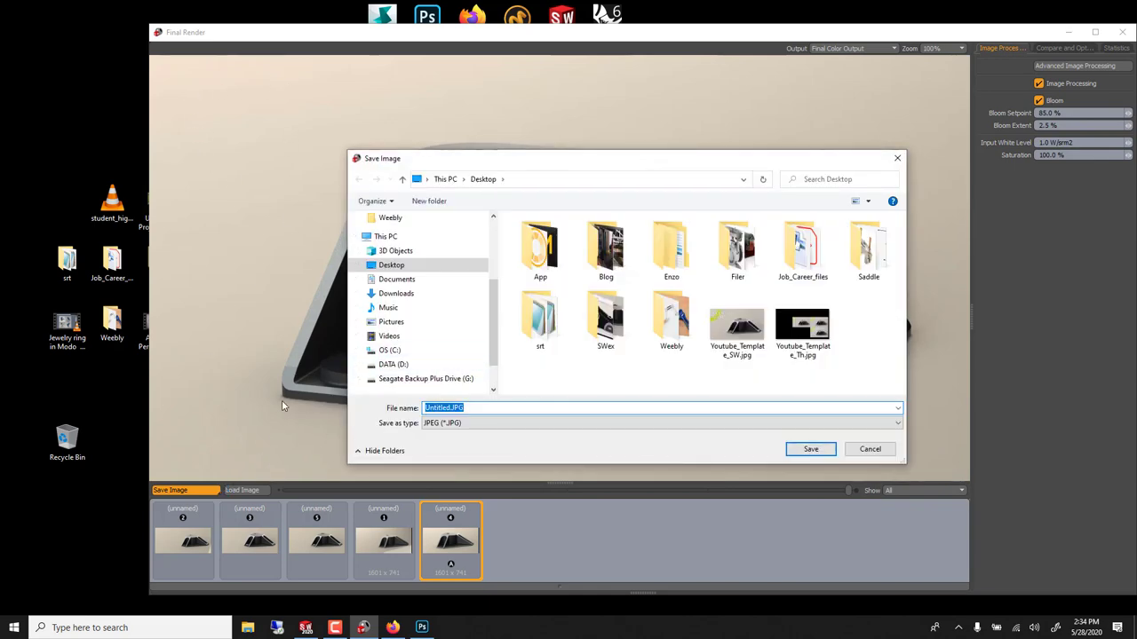
click(465, 424)
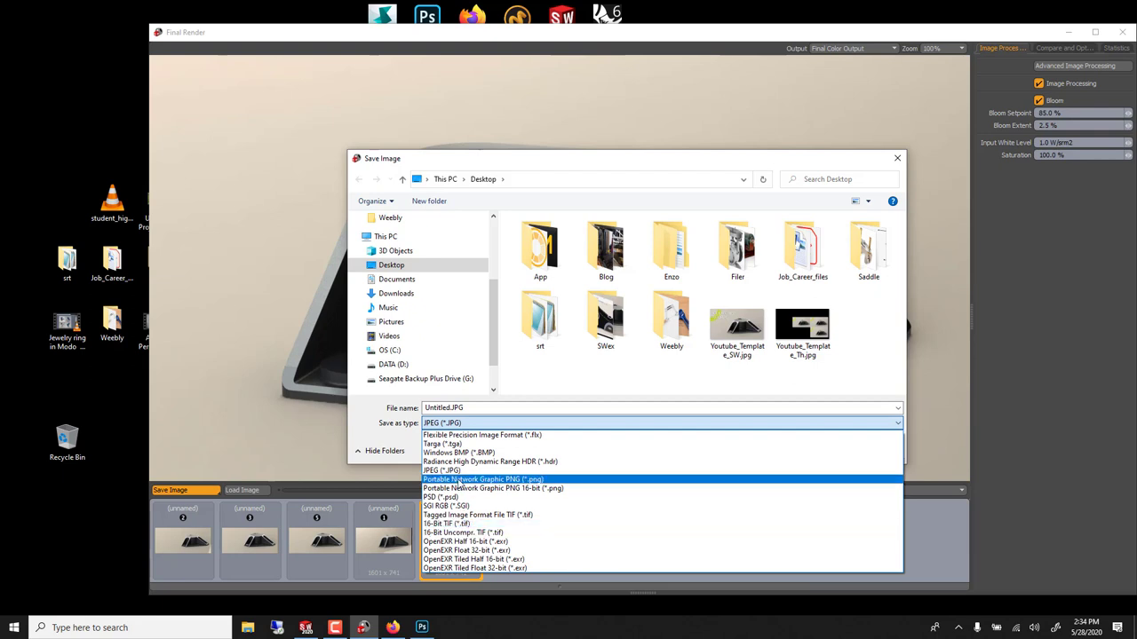
click(457, 471)
key(Escape)
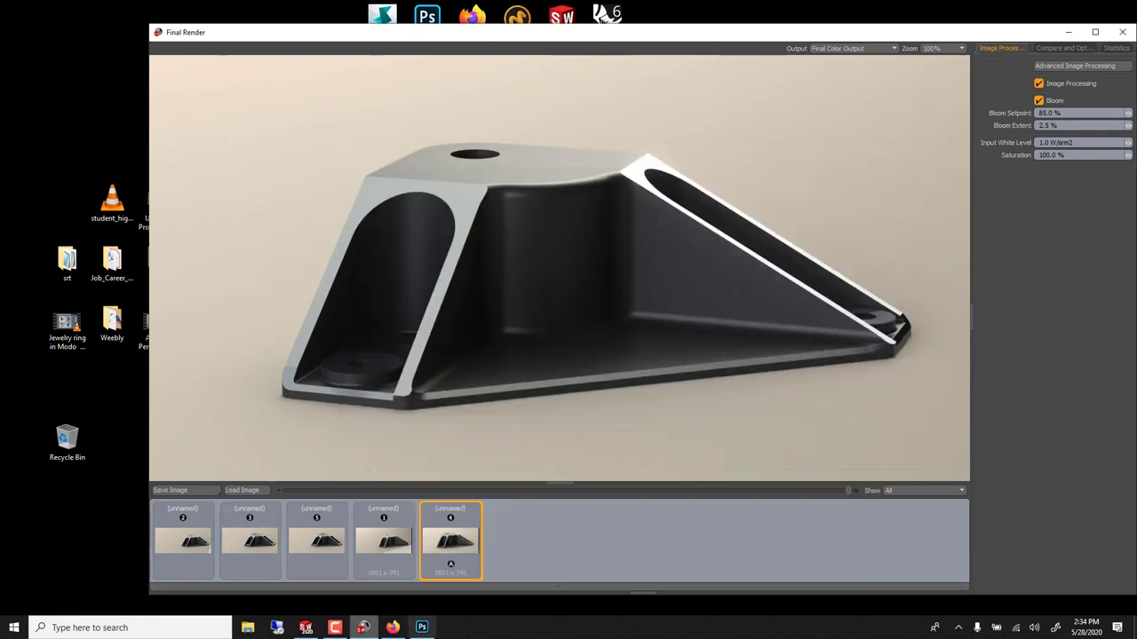
Switch to Photoshop, close the Final Render window and open the saved render Untitled.JPG
click(424, 628)
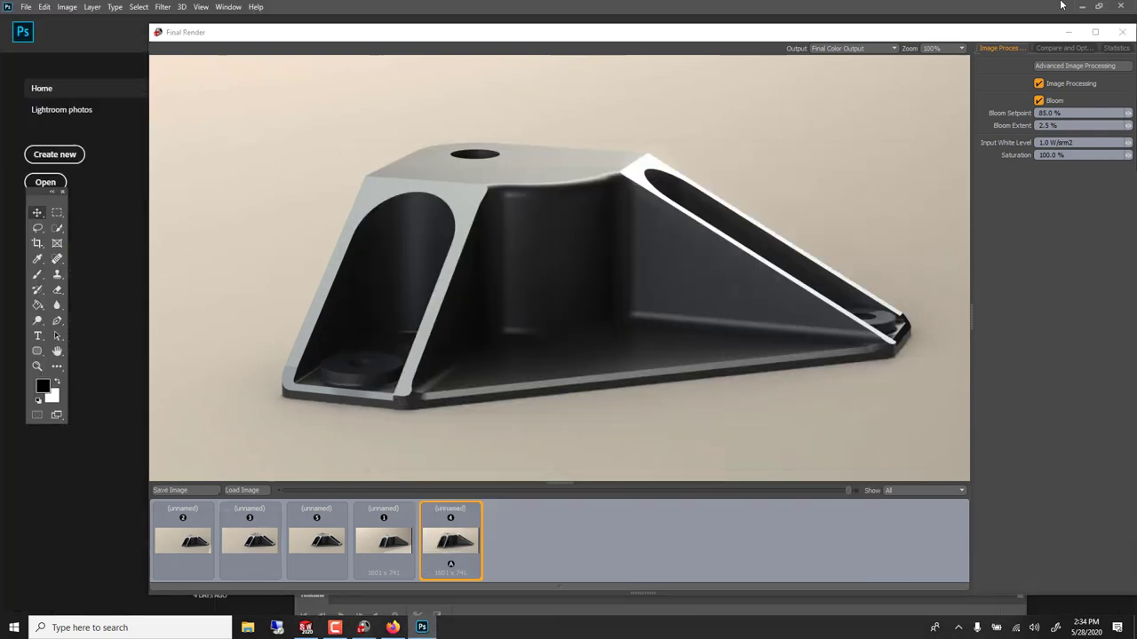
click(1122, 32)
click(26, 7)
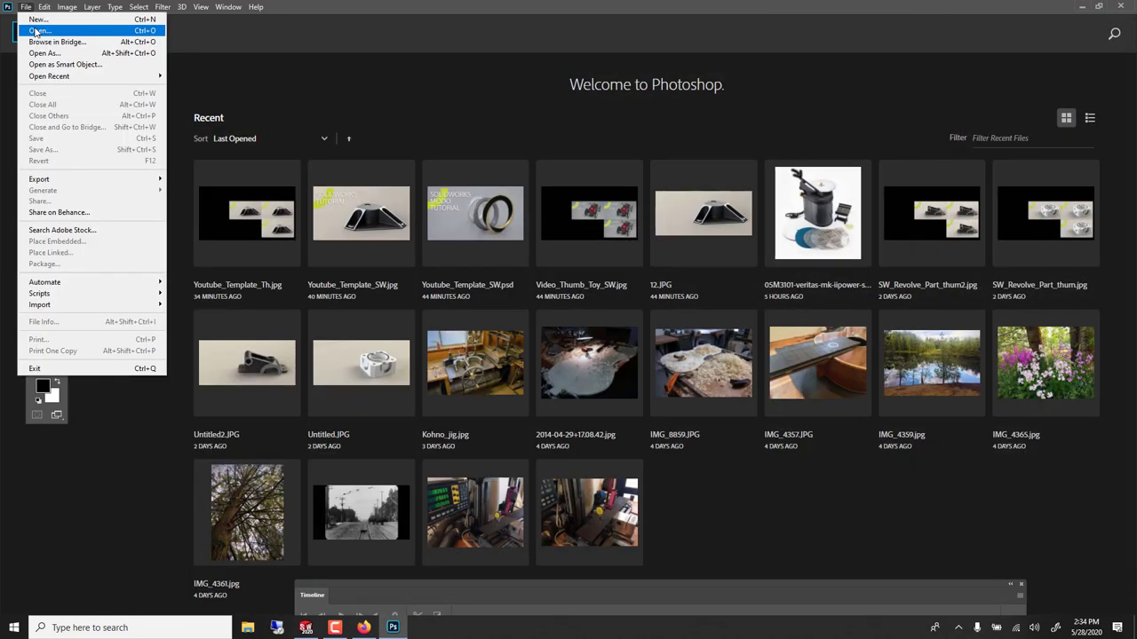
click(53, 31)
double_click(851, 328)
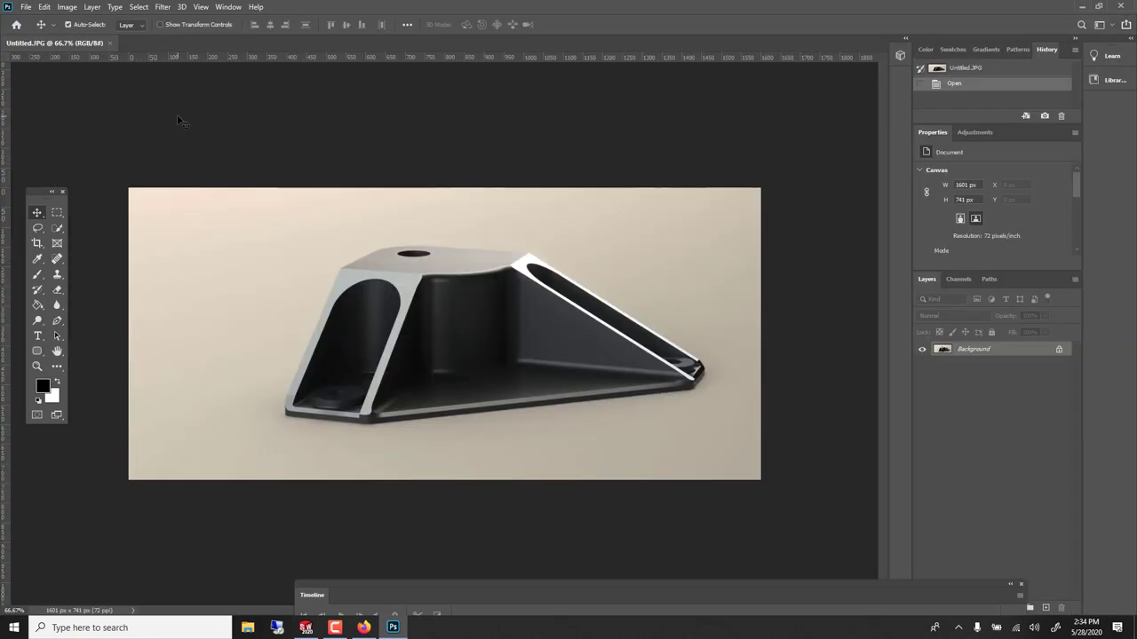
key(ctrl+plus)
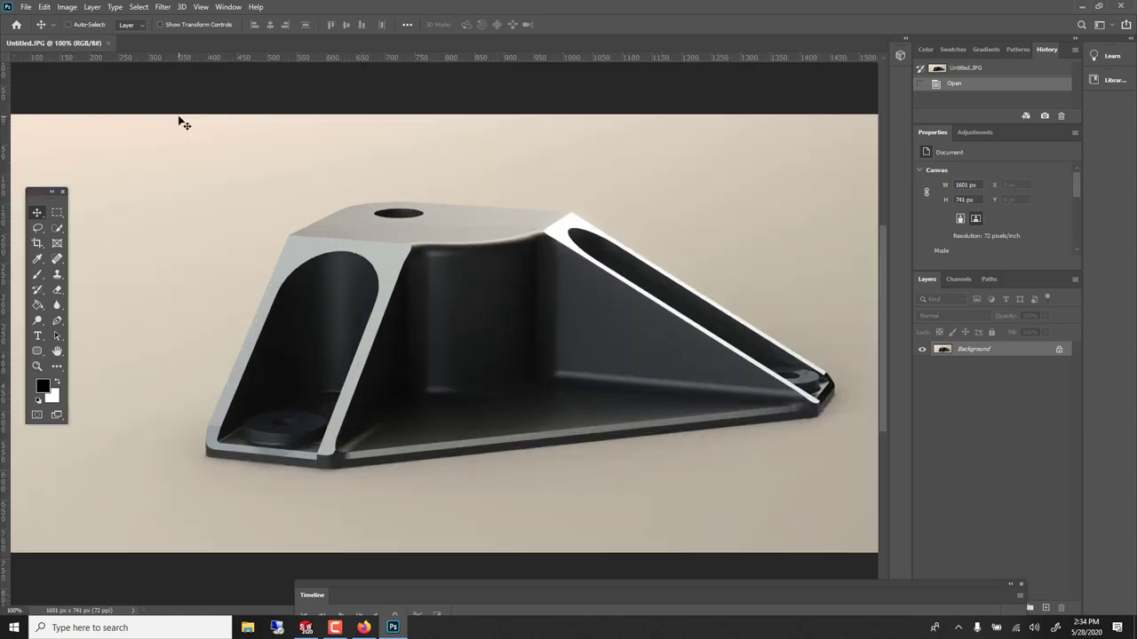
key(ctrl+minus)
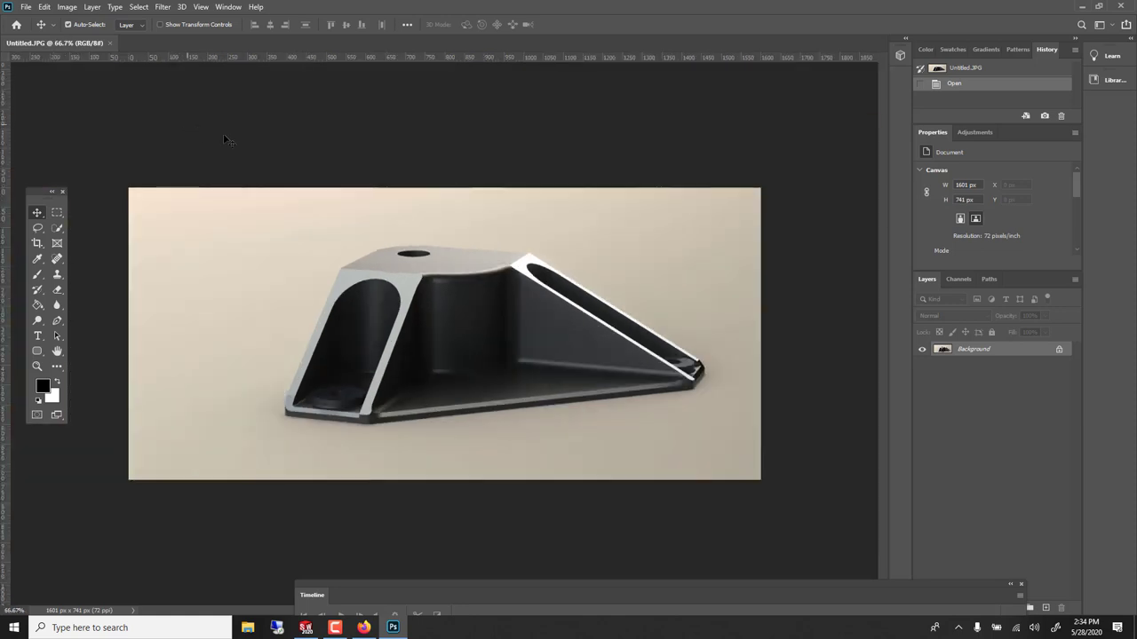
Apply Auto Tone to the render and fade the correction to 33% opacity
click(67, 7)
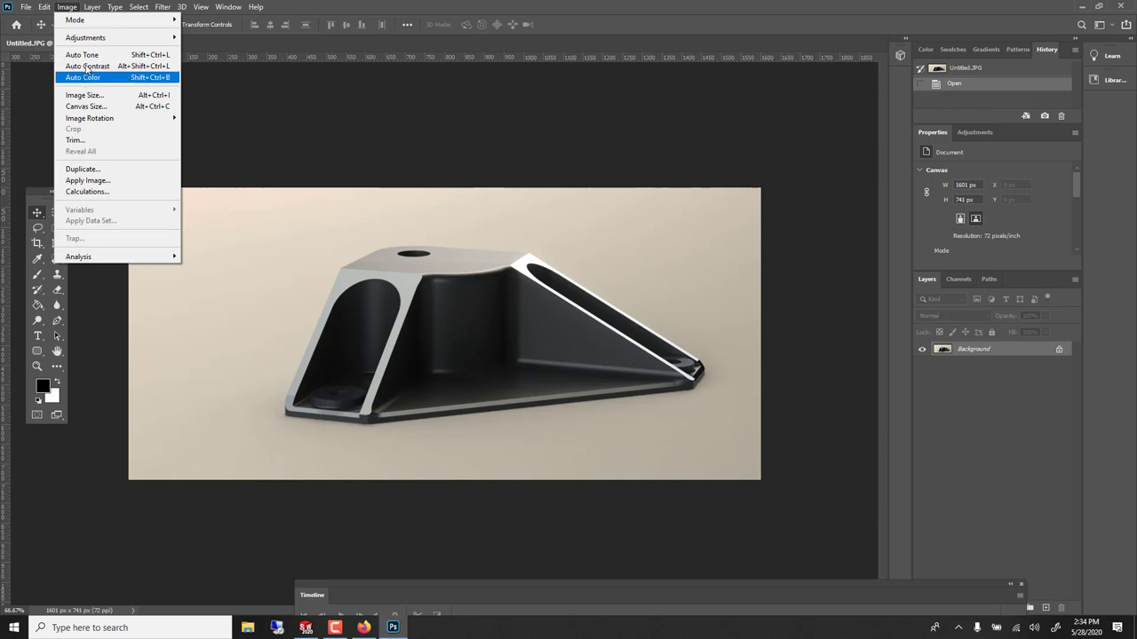
click(82, 55)
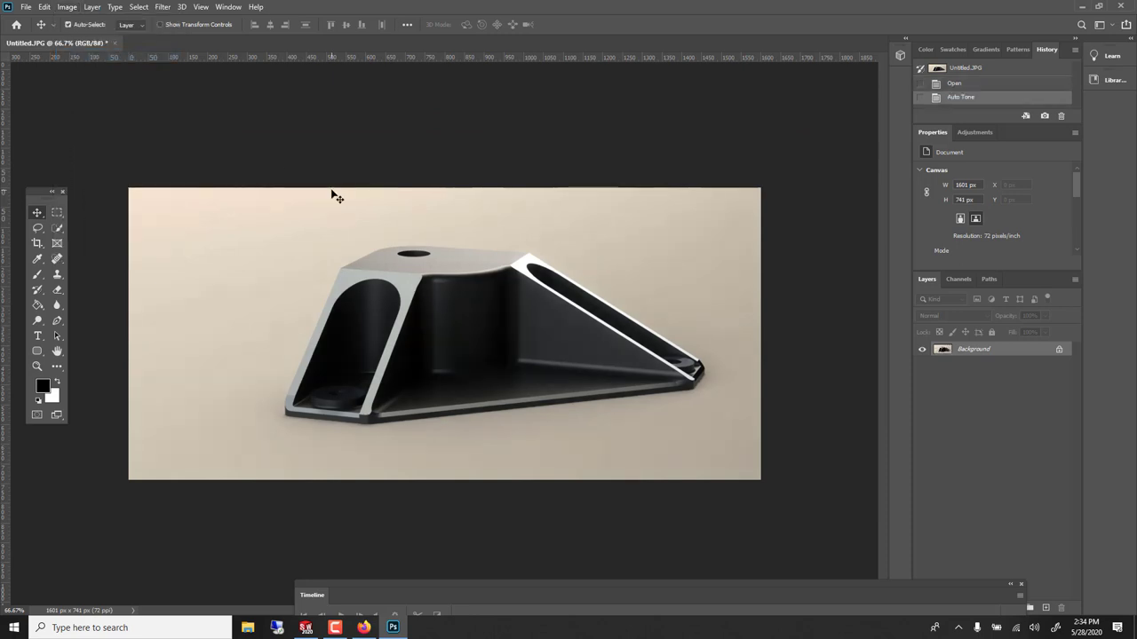
key(ctrl+shift+f)
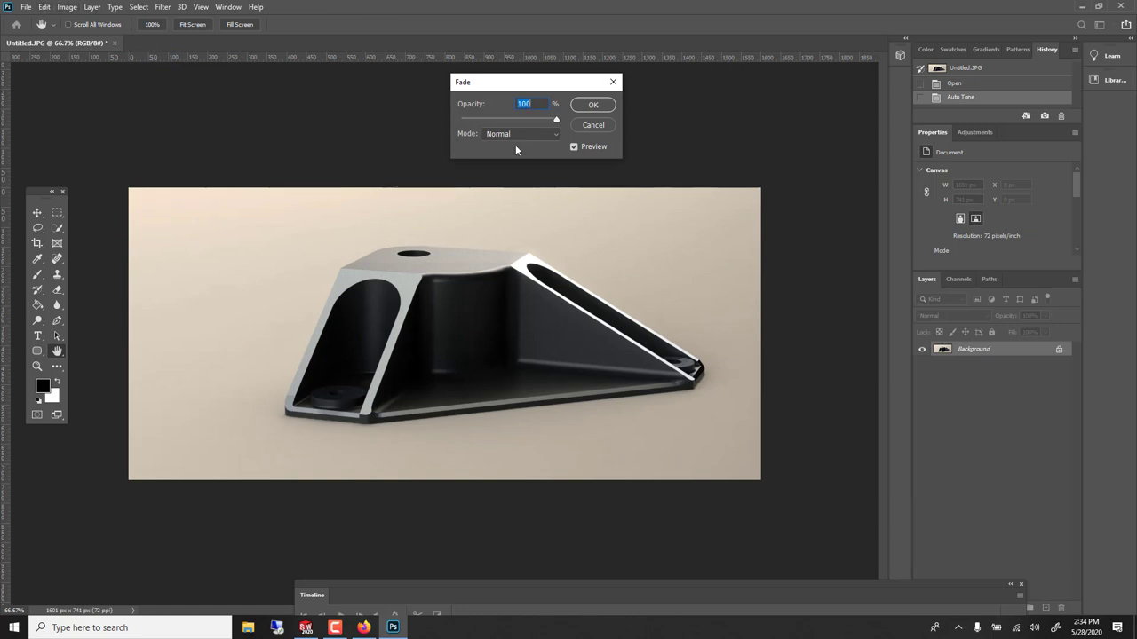
drag(556, 119, 463, 120)
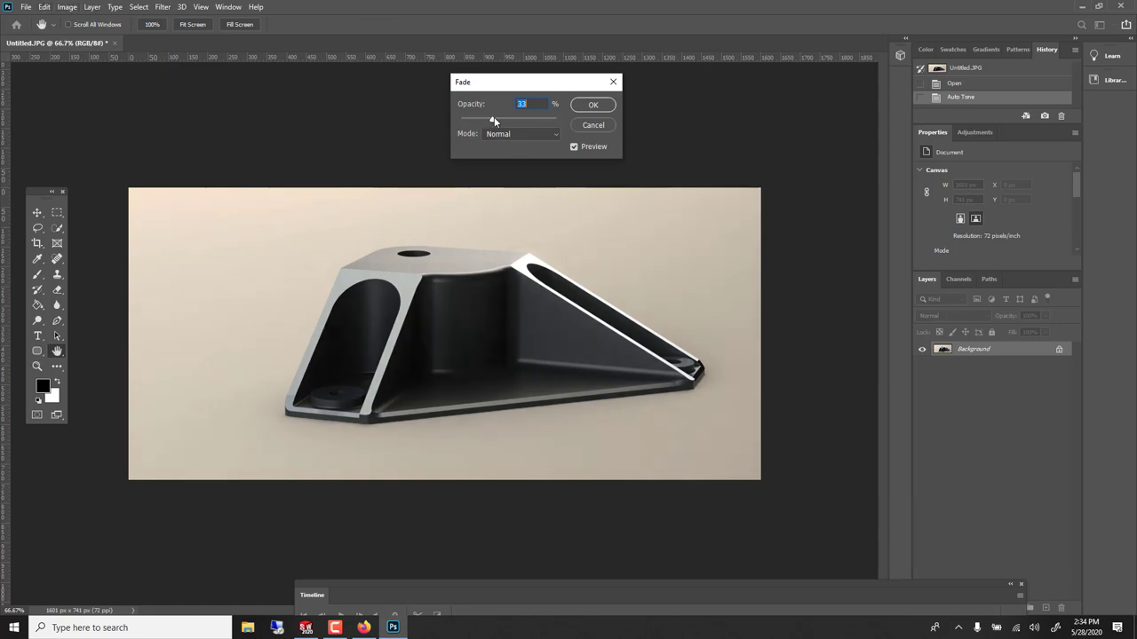
click(592, 105)
Apply Auto Contrast to the render and fade the correction
click(67, 8)
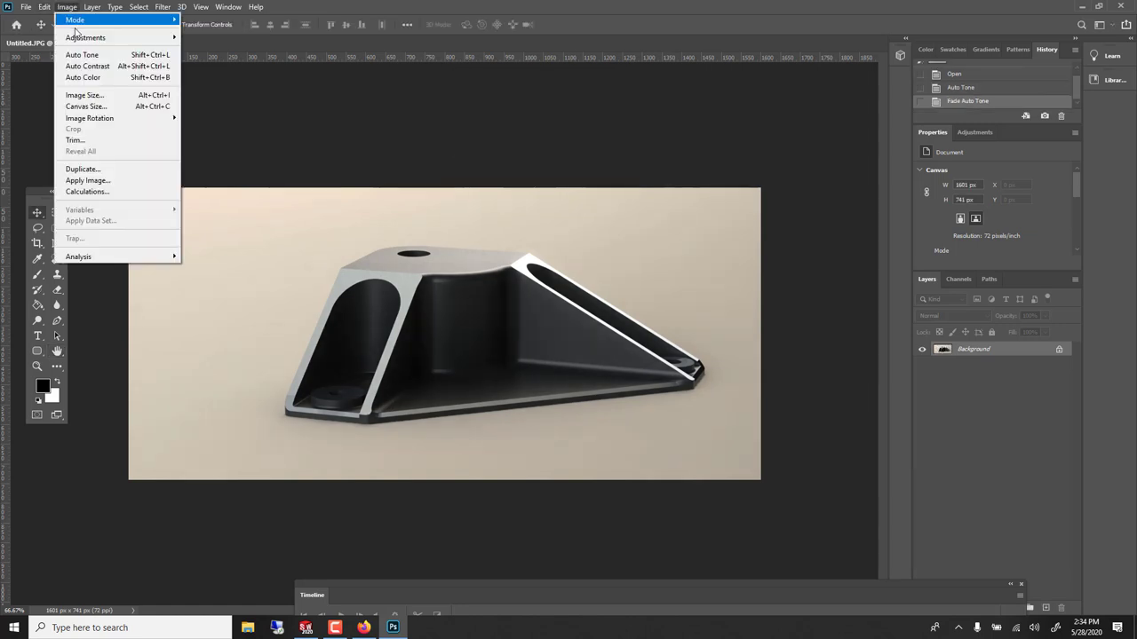
click(82, 65)
key(ctrl+shift+f)
click(592, 105)
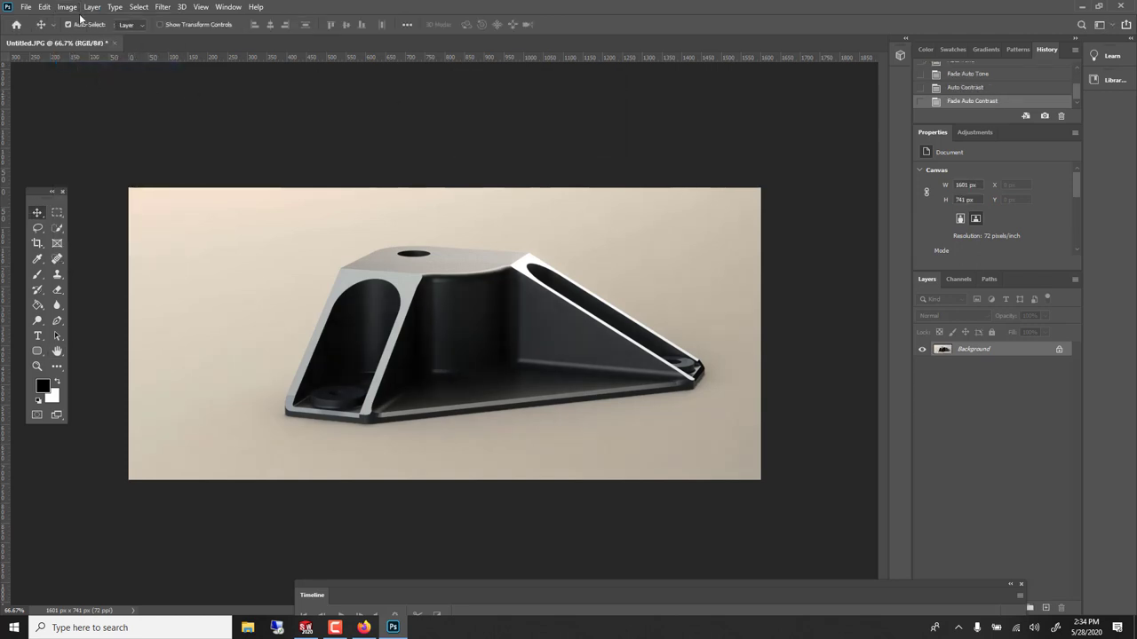
Apply Auto Color to the render and fade the correction to 36% opacity
click(67, 7)
click(87, 77)
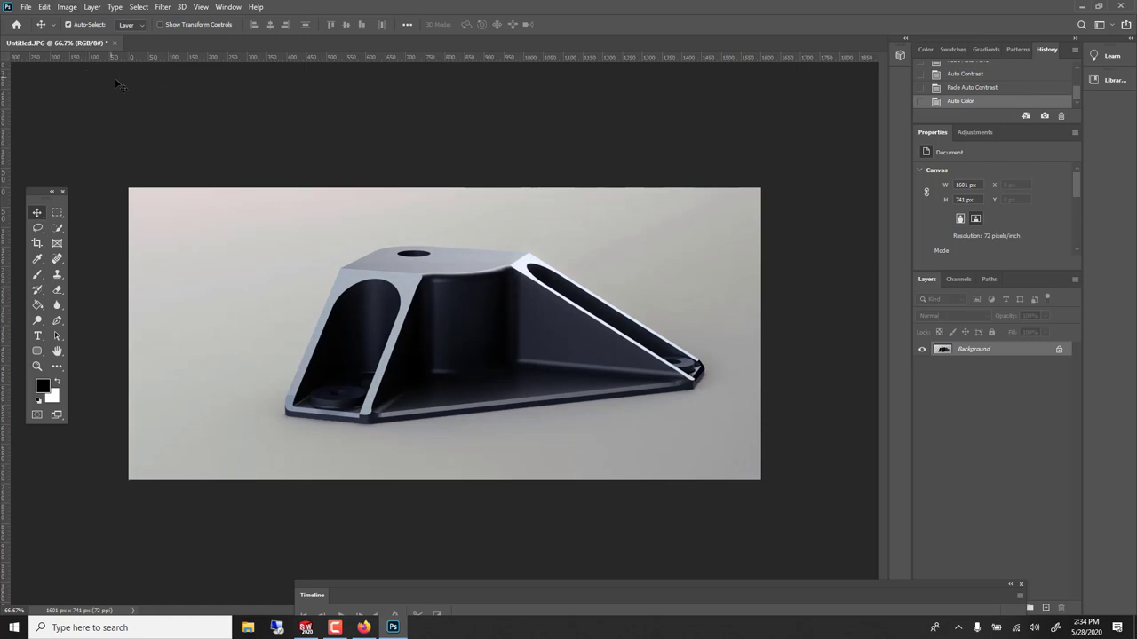
click(43, 7)
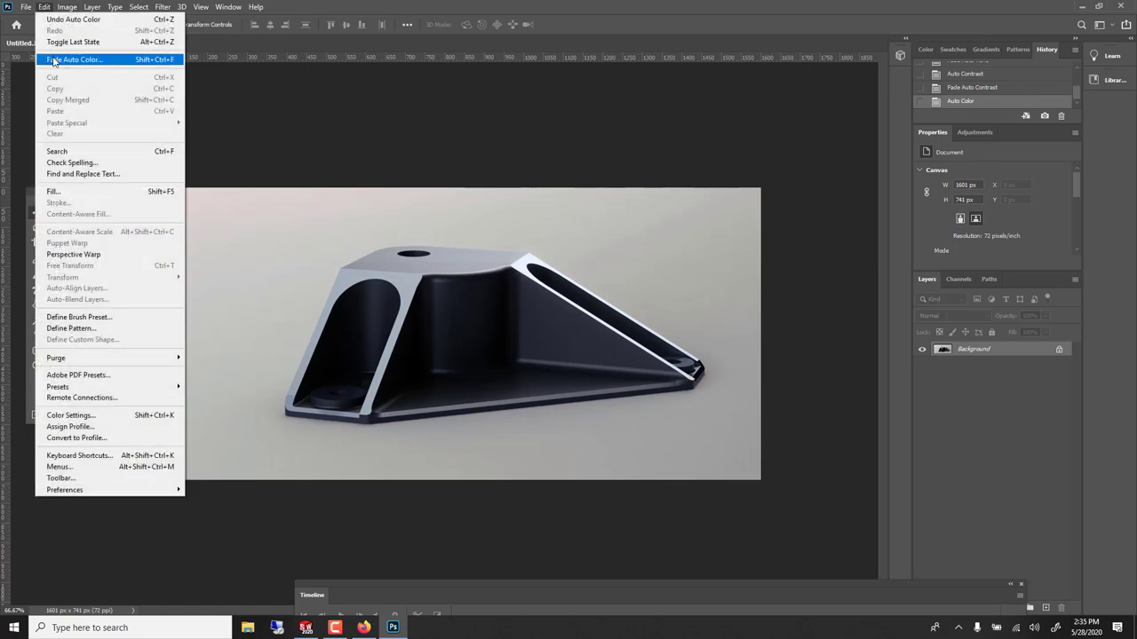
click(152, 60)
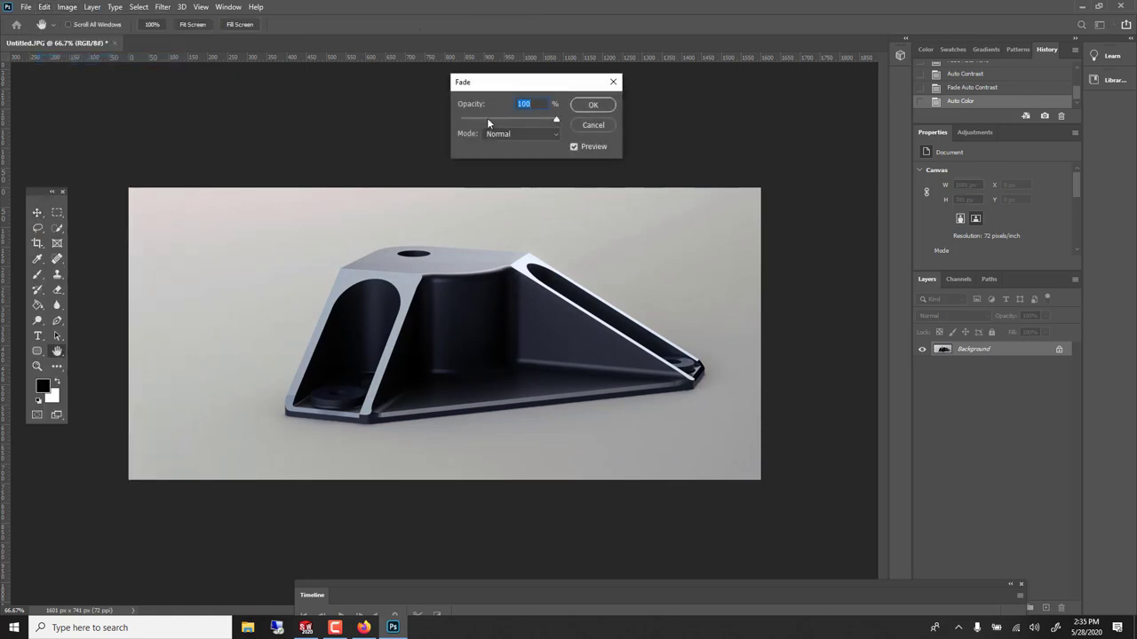
click(487, 117)
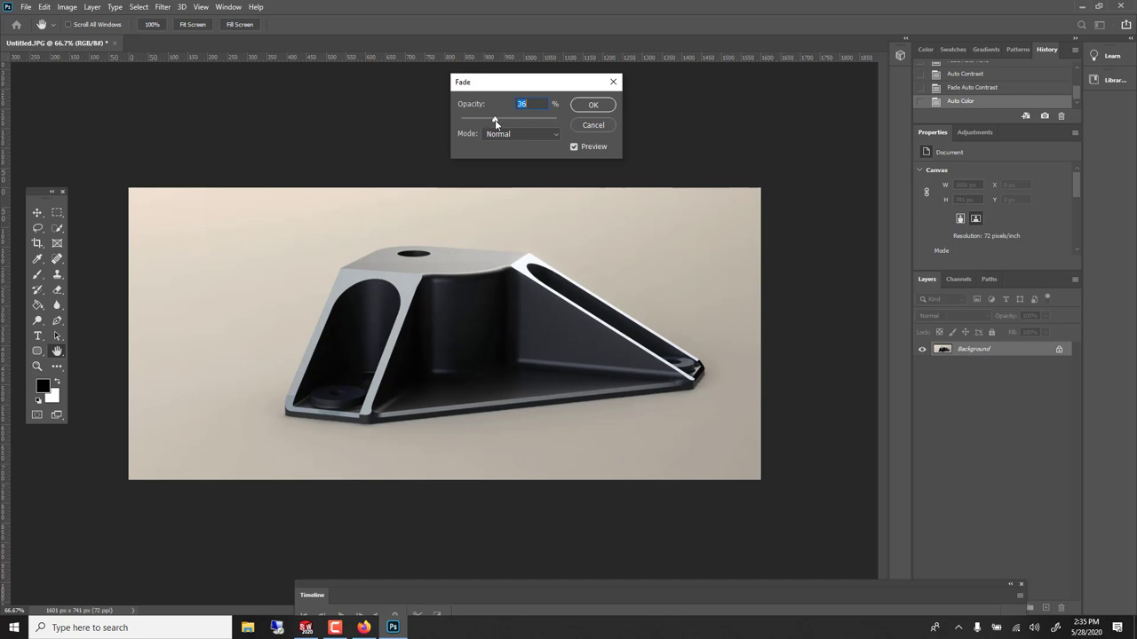
click(592, 105)
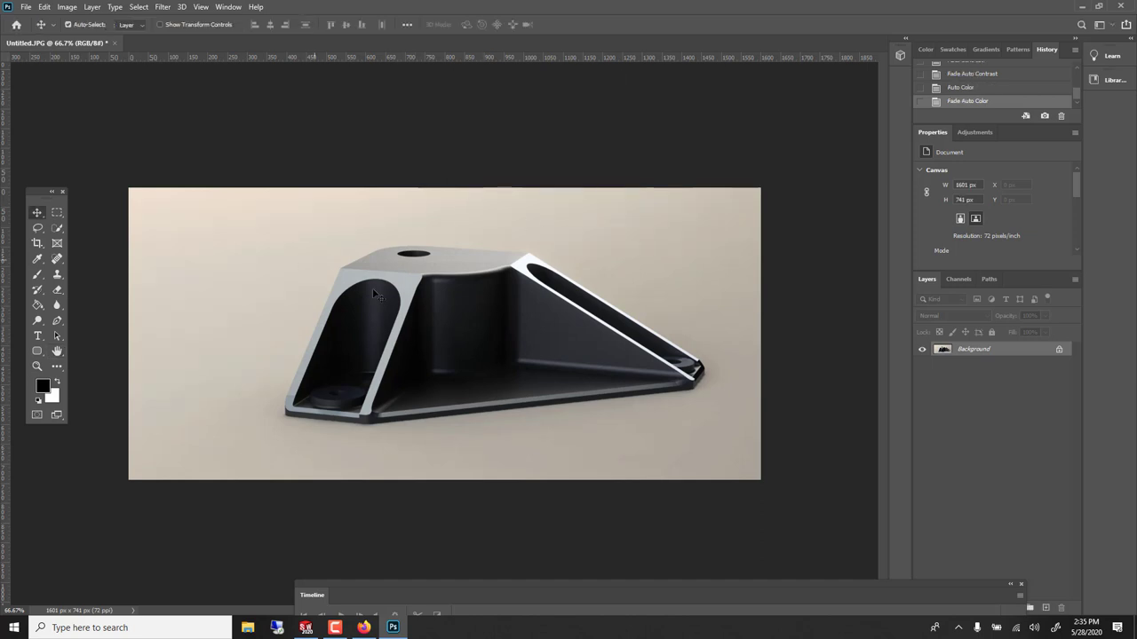
Apply Shadows/Highlights to the render with shadows at 35% and highlights at 0%, and fade the adjustment to 19% opacity
click(67, 6)
mouse_move(89, 42)
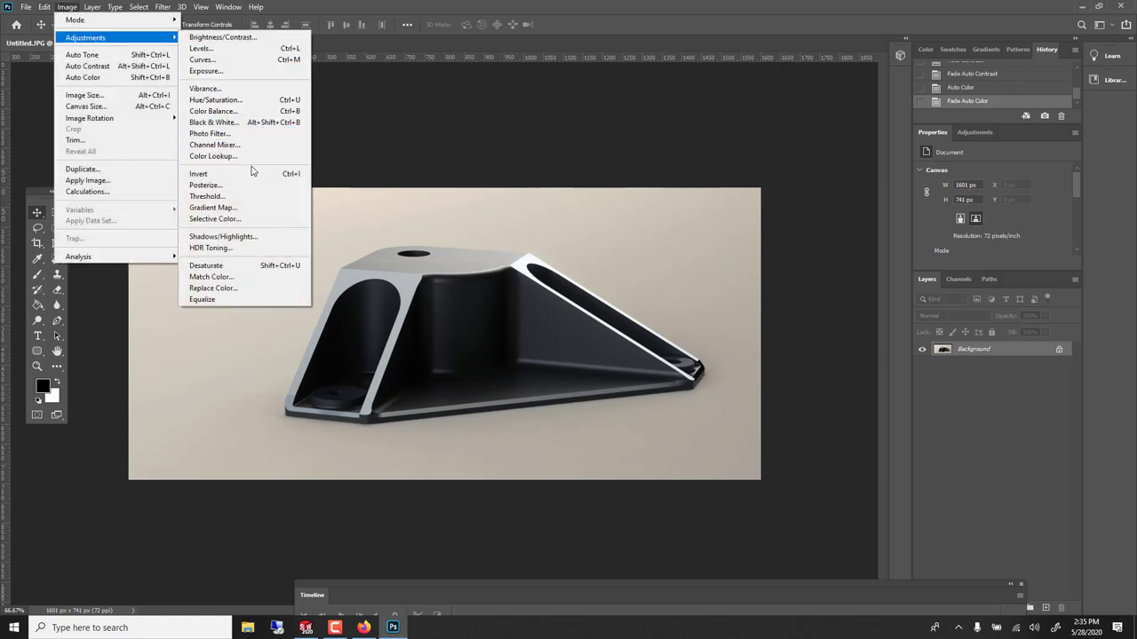
click(224, 236)
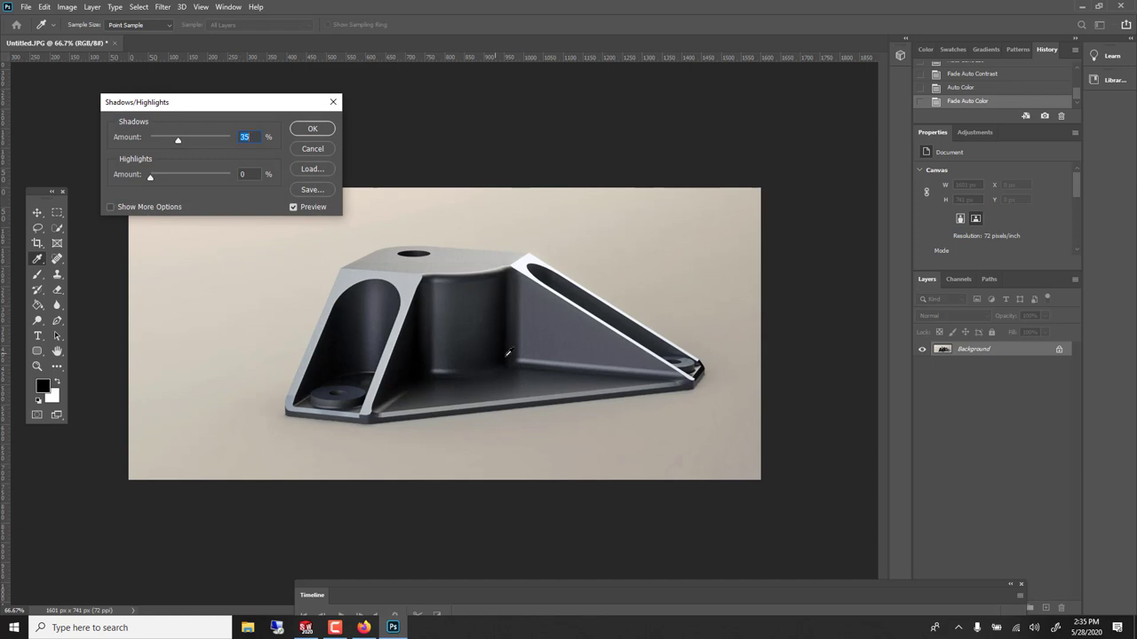
click(313, 129)
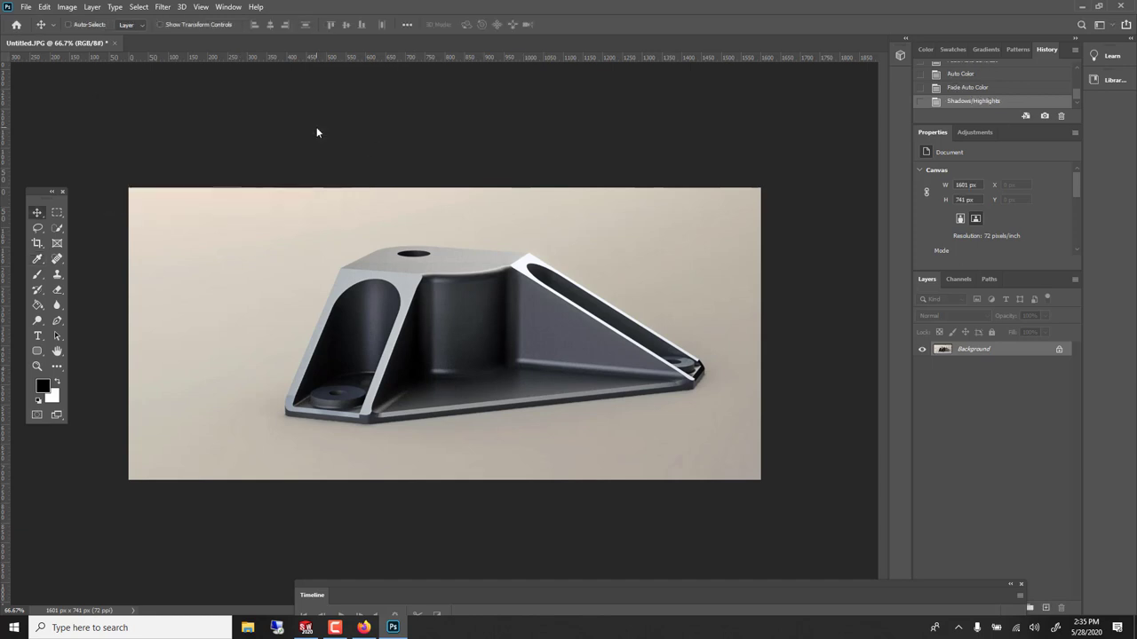
key(ctrl+shift+f)
drag(498, 118, 477, 117)
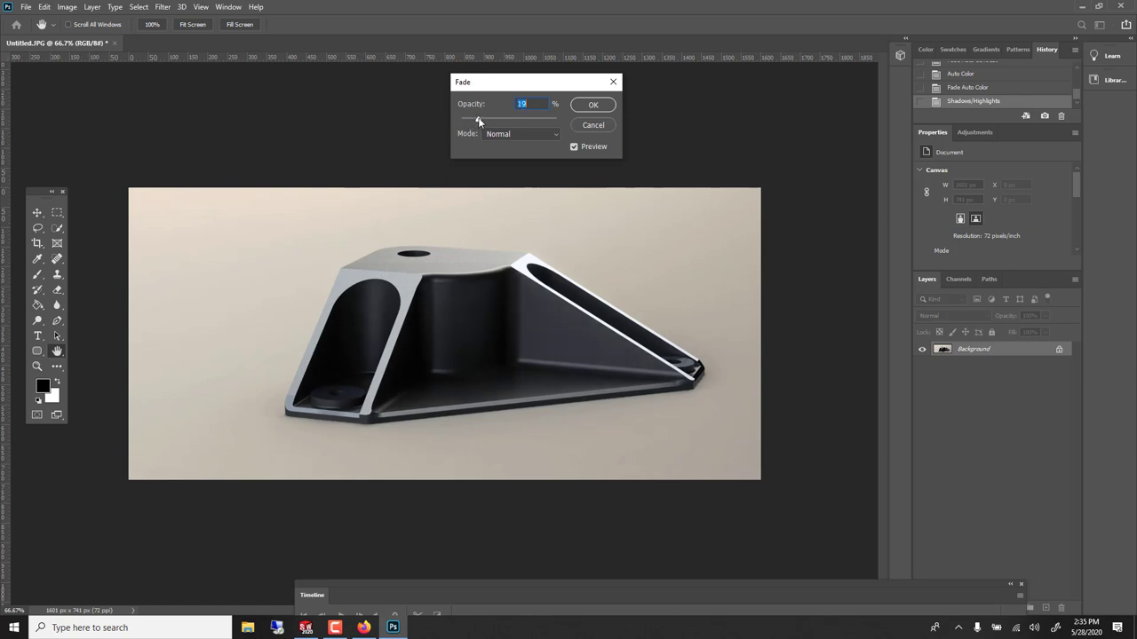
click(594, 105)
Apply a Vibrance adjustment to the render with saturation at -3 and vibrance raised slightly
click(67, 6)
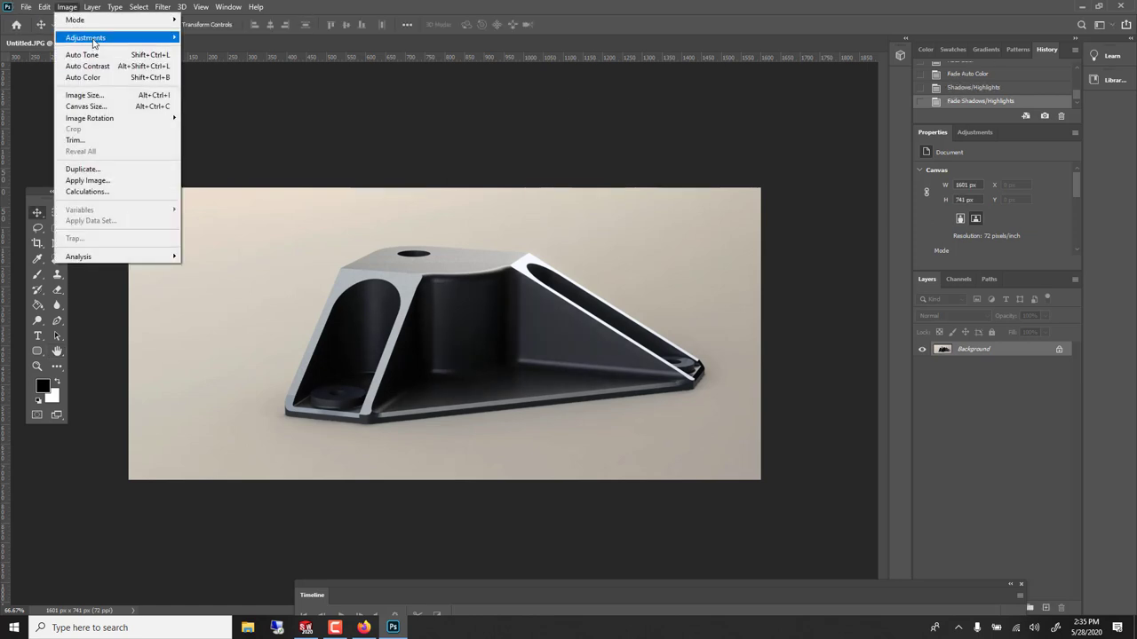
mouse_move(107, 38)
click(217, 89)
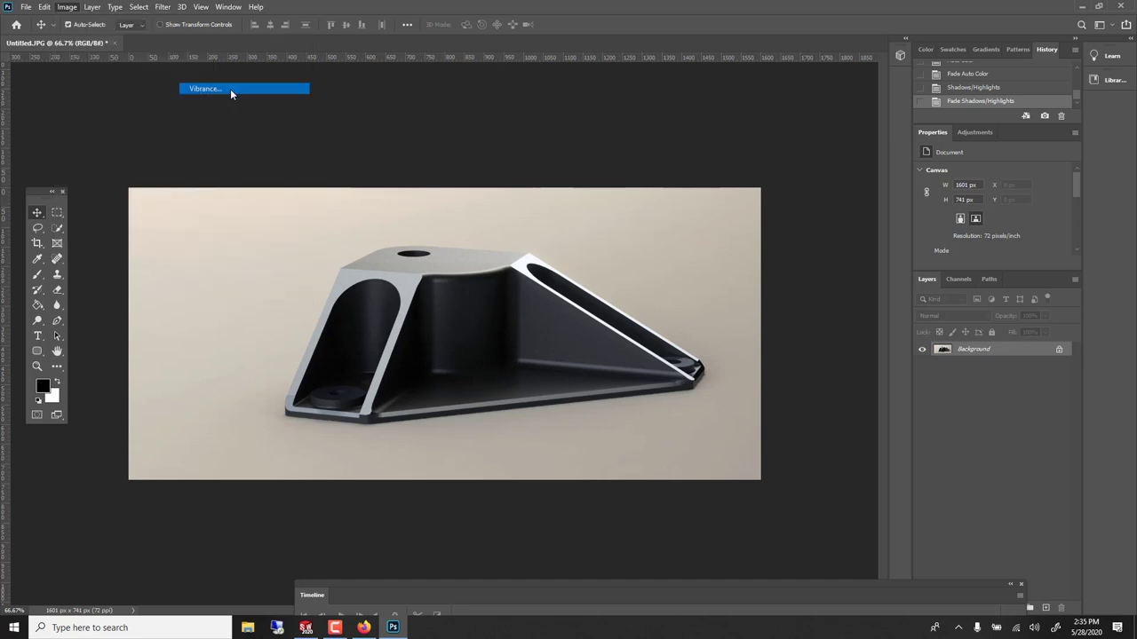
click(533, 238)
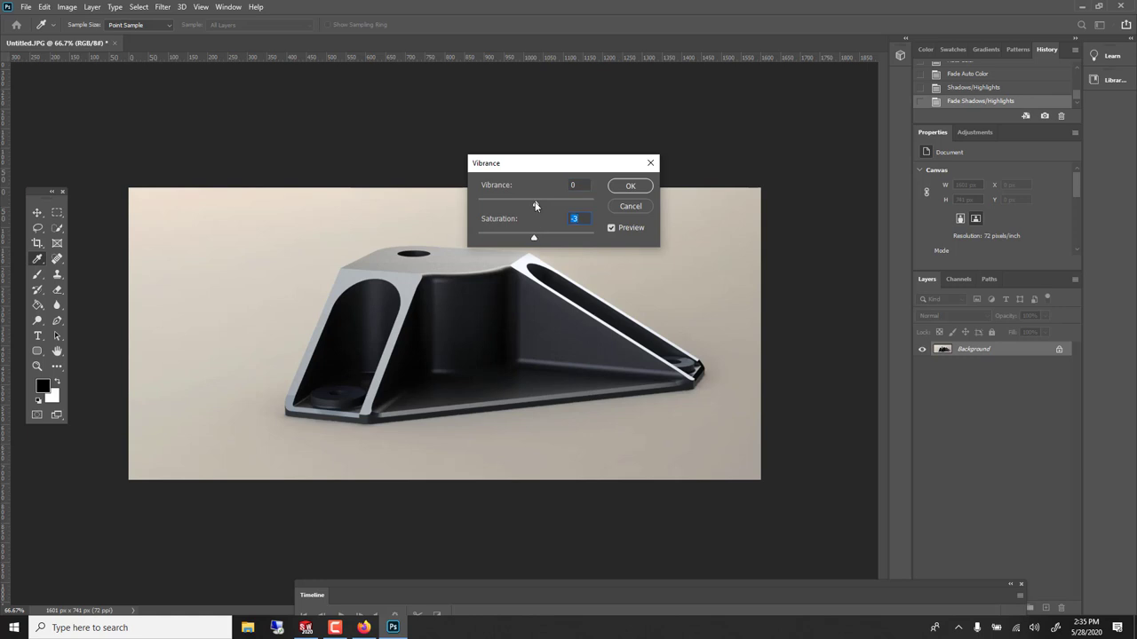
drag(535, 206, 537, 206)
click(630, 187)
key(v)
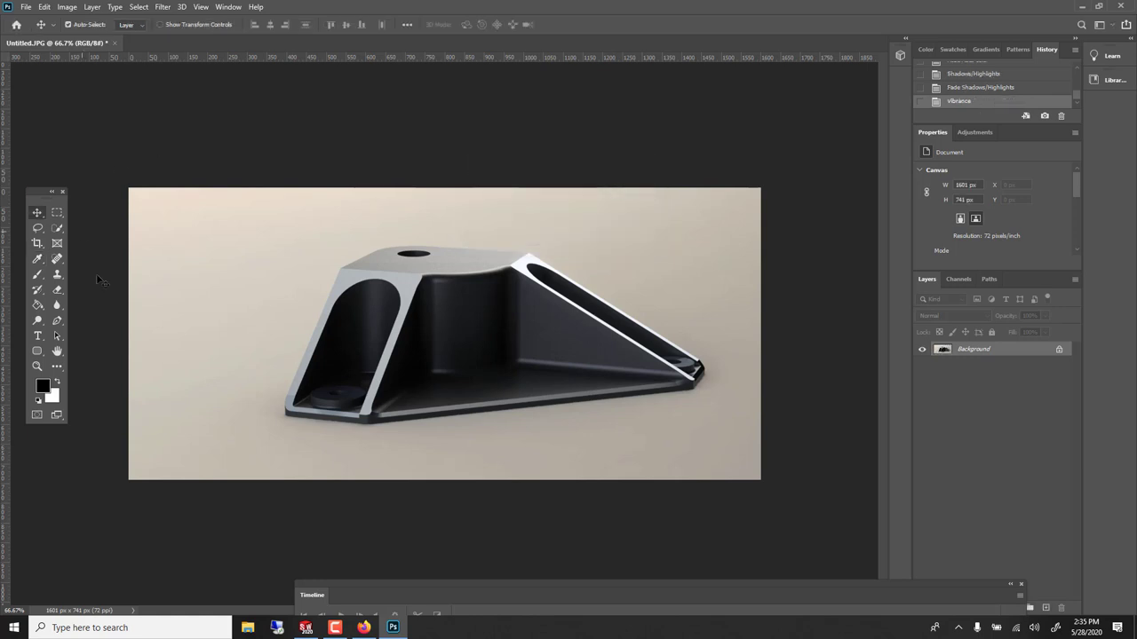
Apply the Cooling Filter (80) photo filter at 25% density to the render and fade it to 21% opacity
key(alt+i)
key(a)
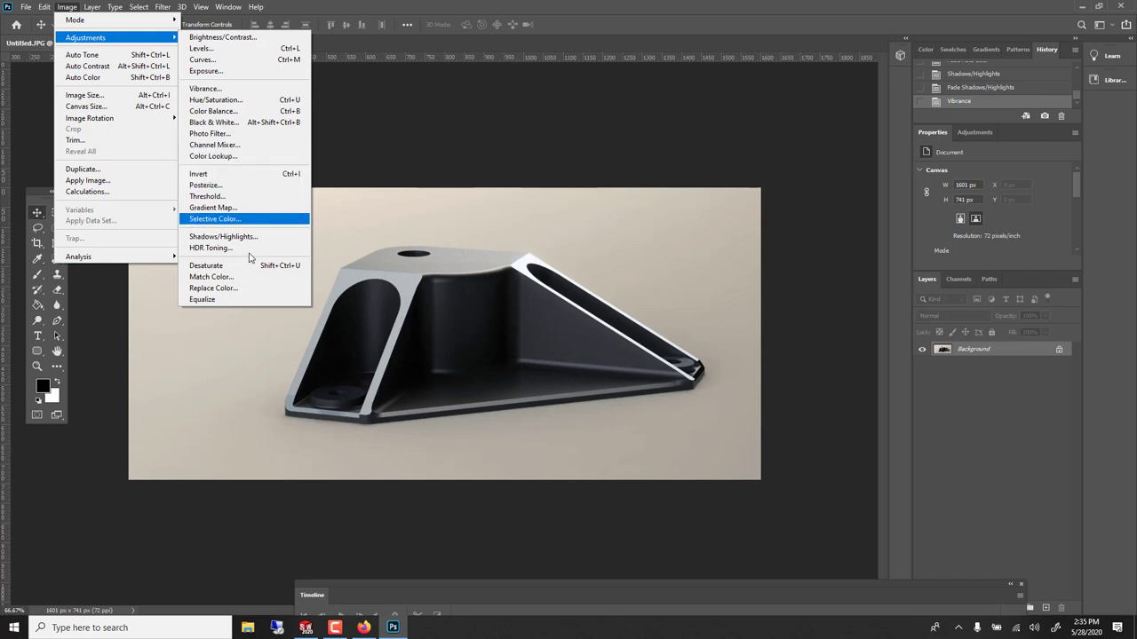
click(232, 134)
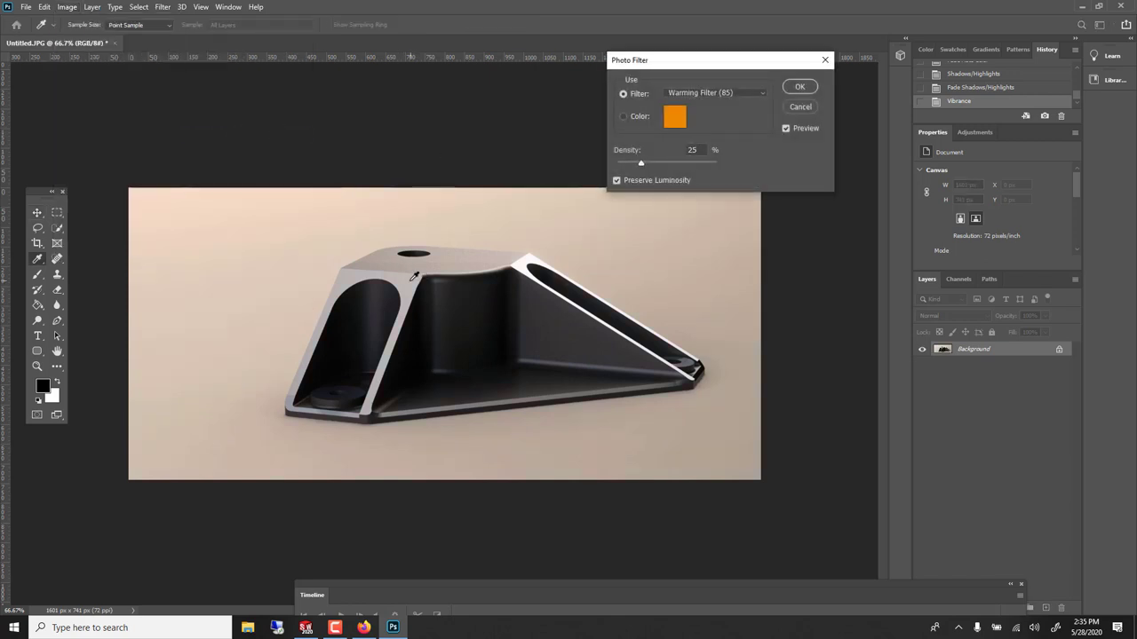
click(677, 93)
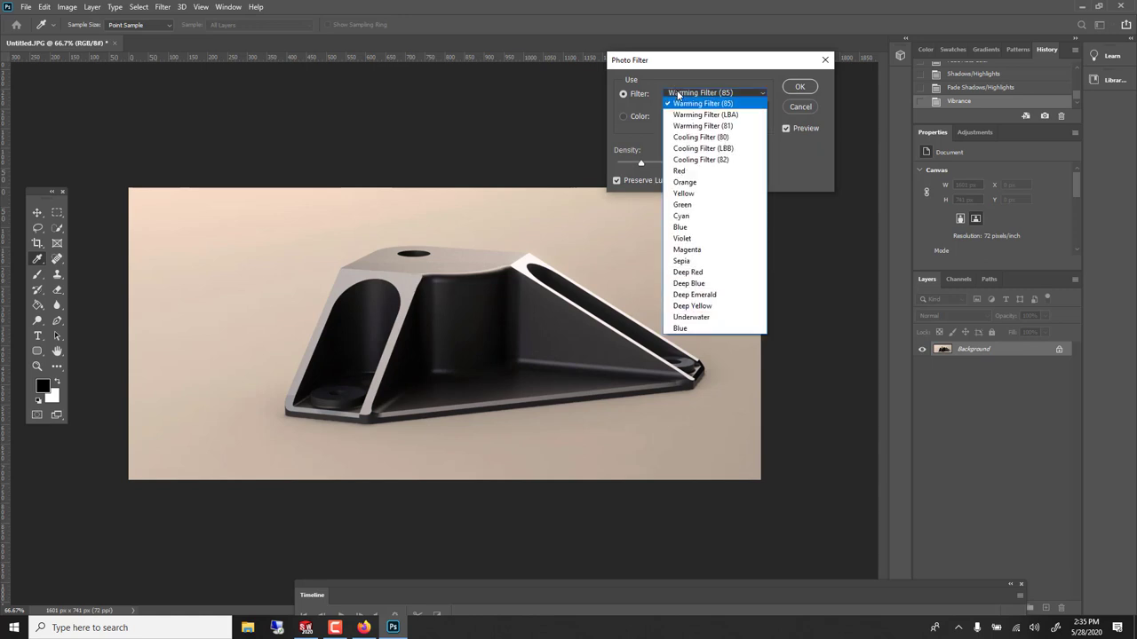
click(685, 137)
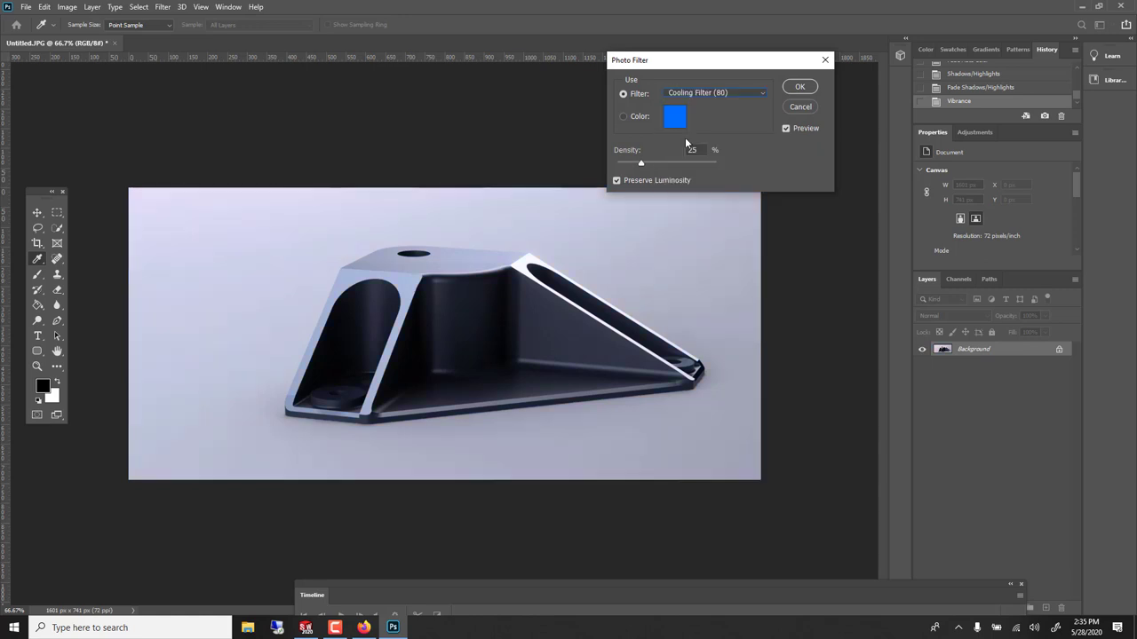
click(796, 87)
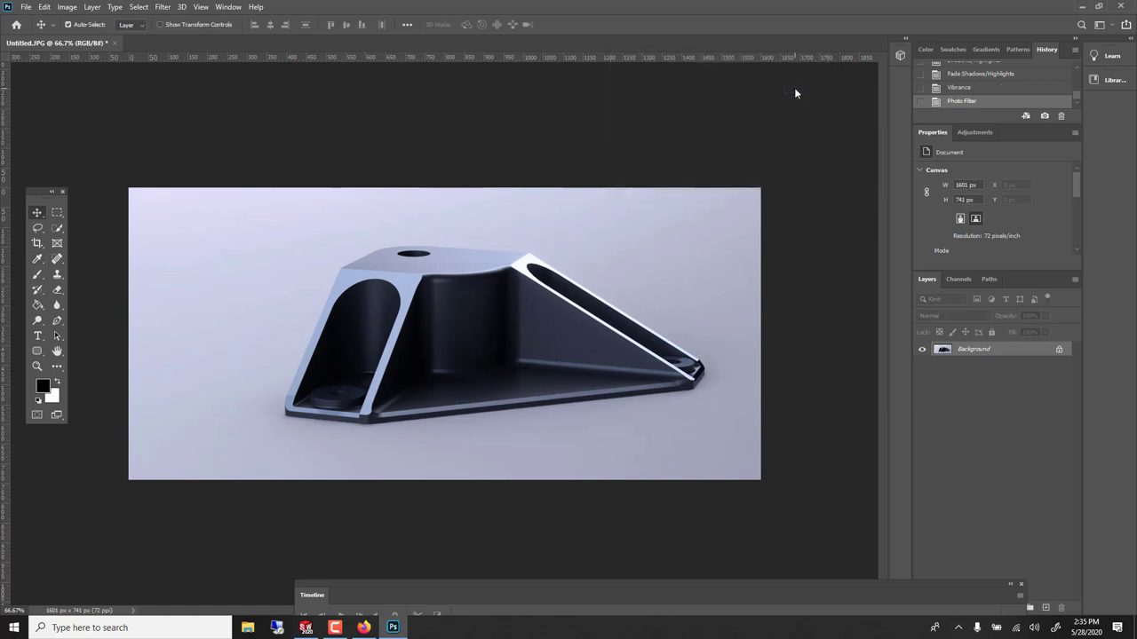
key(ctrl+shift+f)
drag(461, 117, 481, 121)
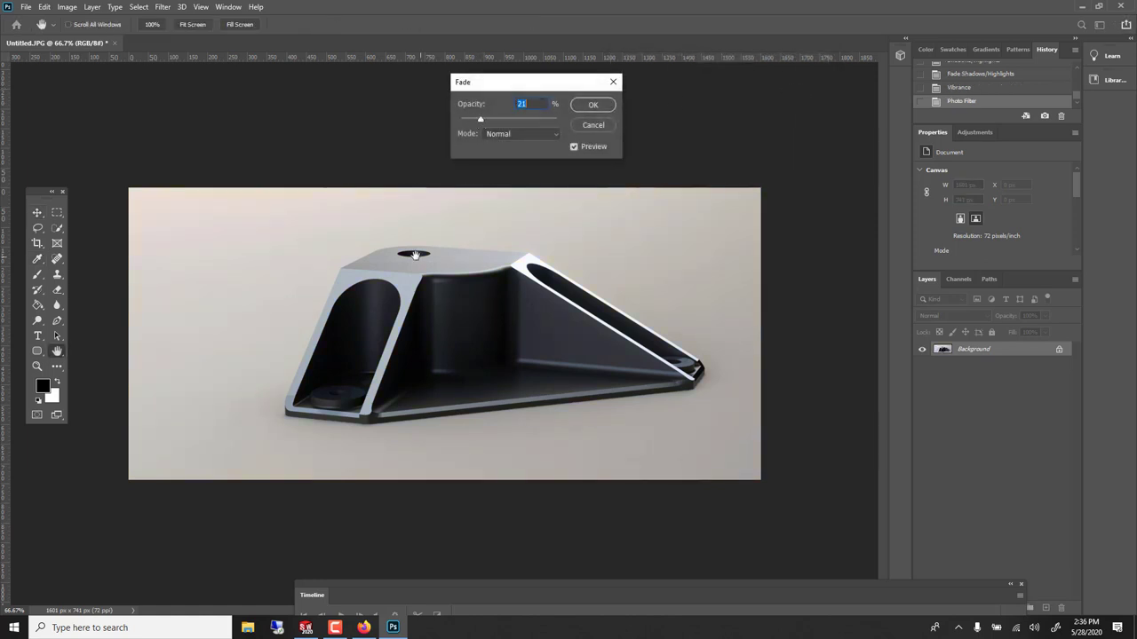